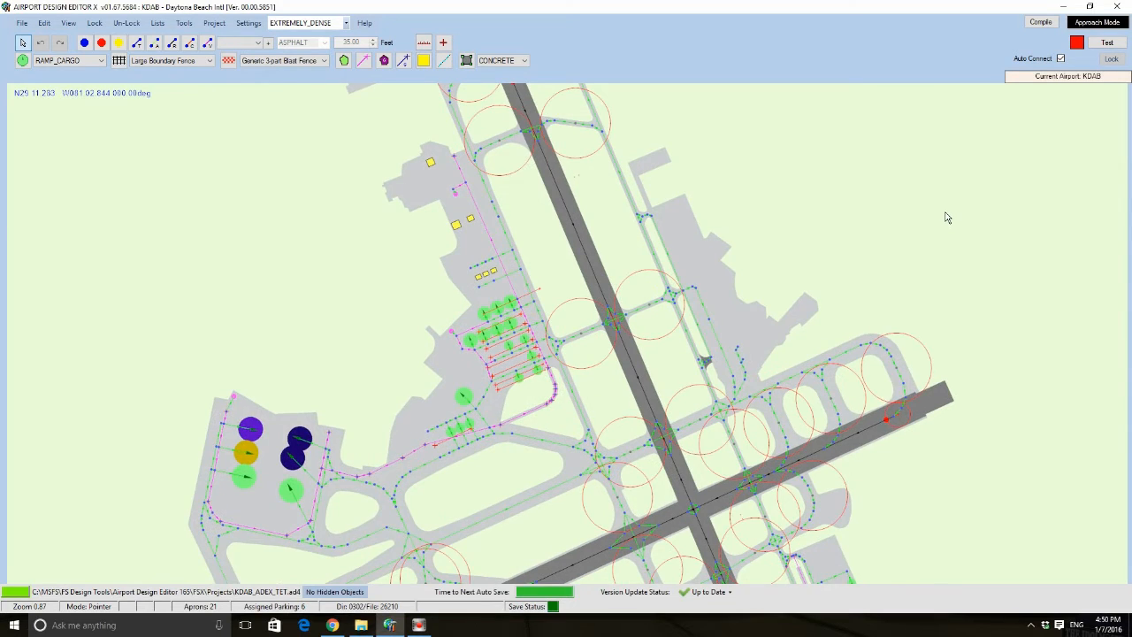
- Survey the KDAB airport layout, from the western cargo ramp to the southwest end of the long runway and the southern aprons
scroll(948, 225, "down", 2)
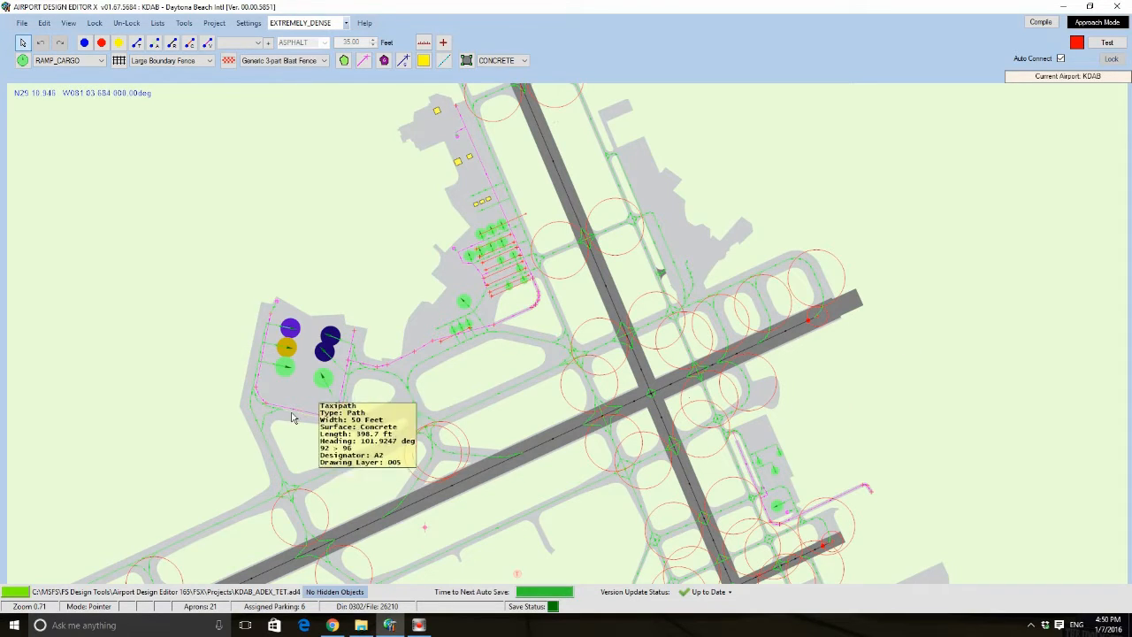
scroll(302, 459, "up", 2)
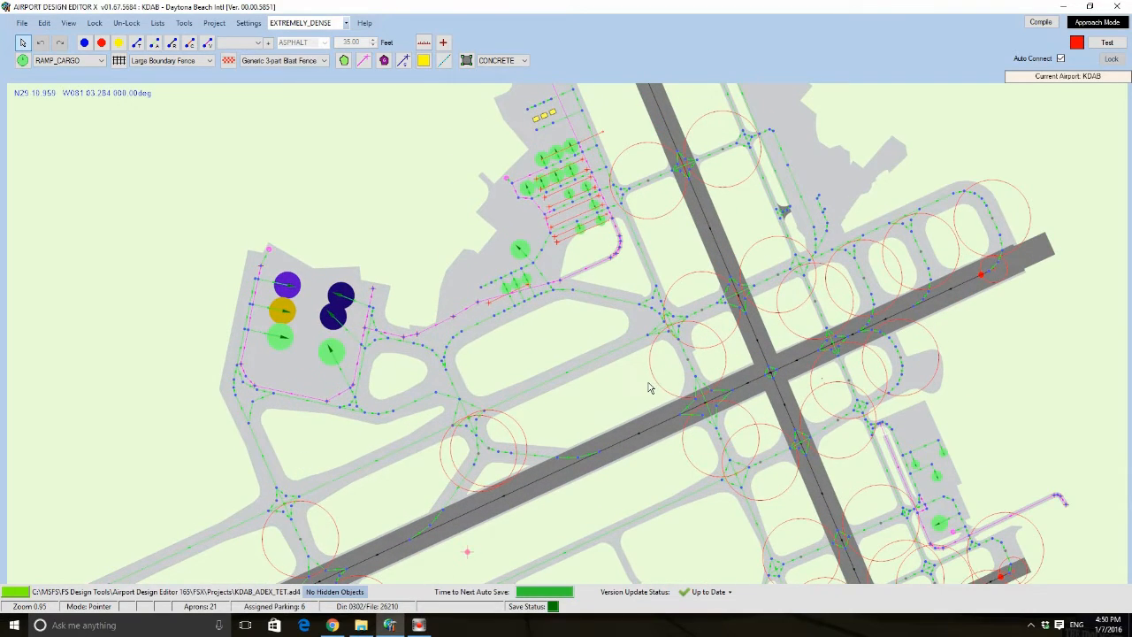
left_click_drag(650, 385, 599, 353)
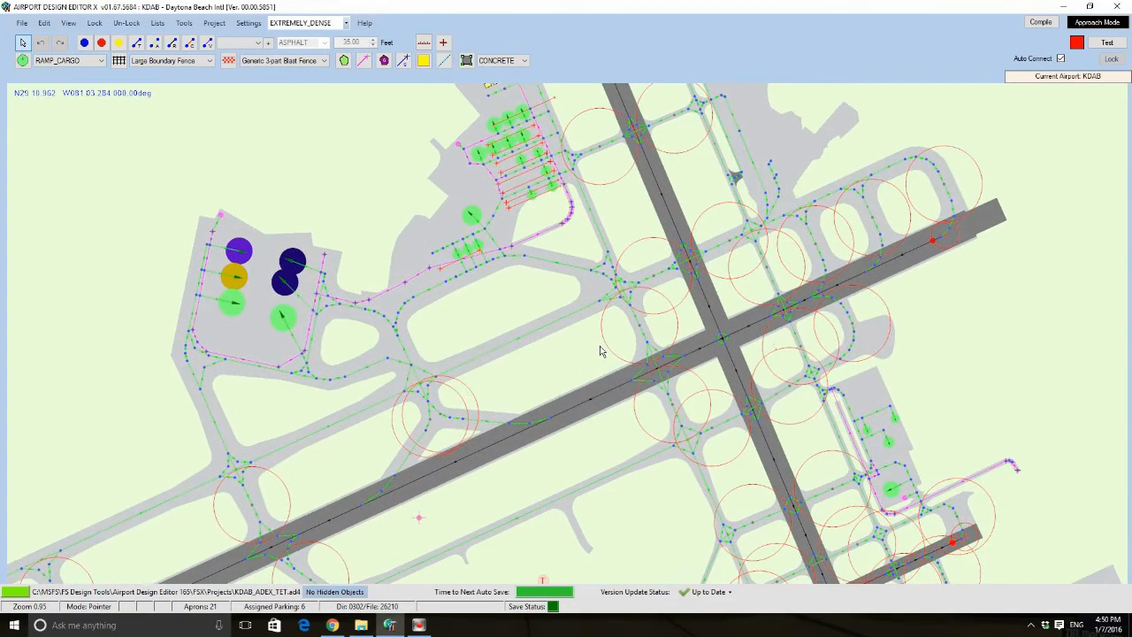
scroll(599, 351, "down", 1)
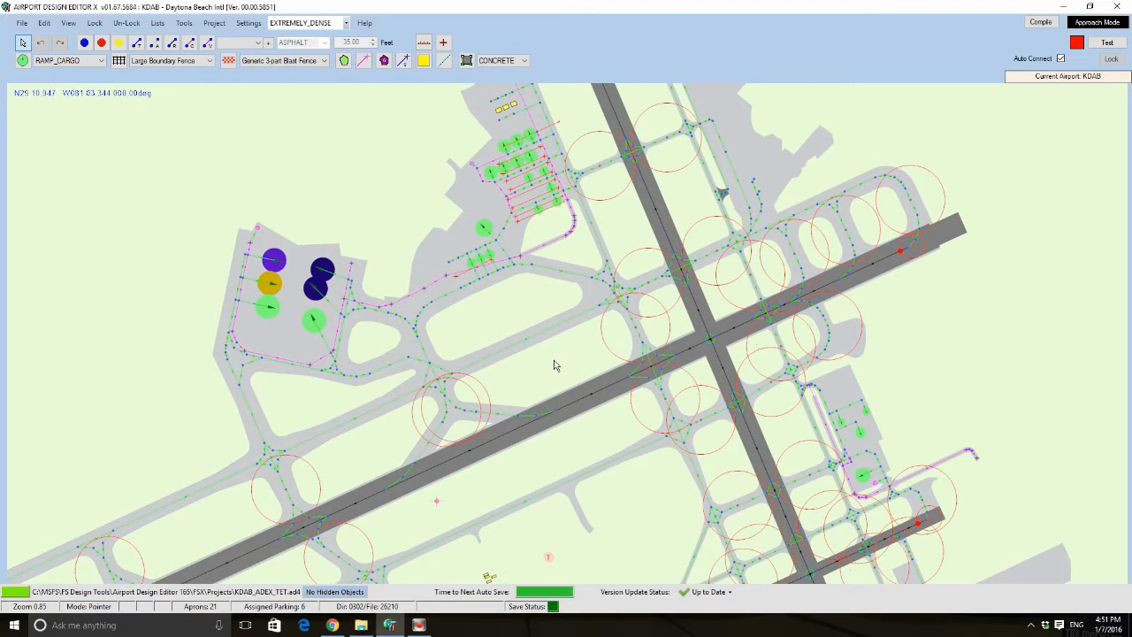
left_click_drag(555, 358, 539, 345)
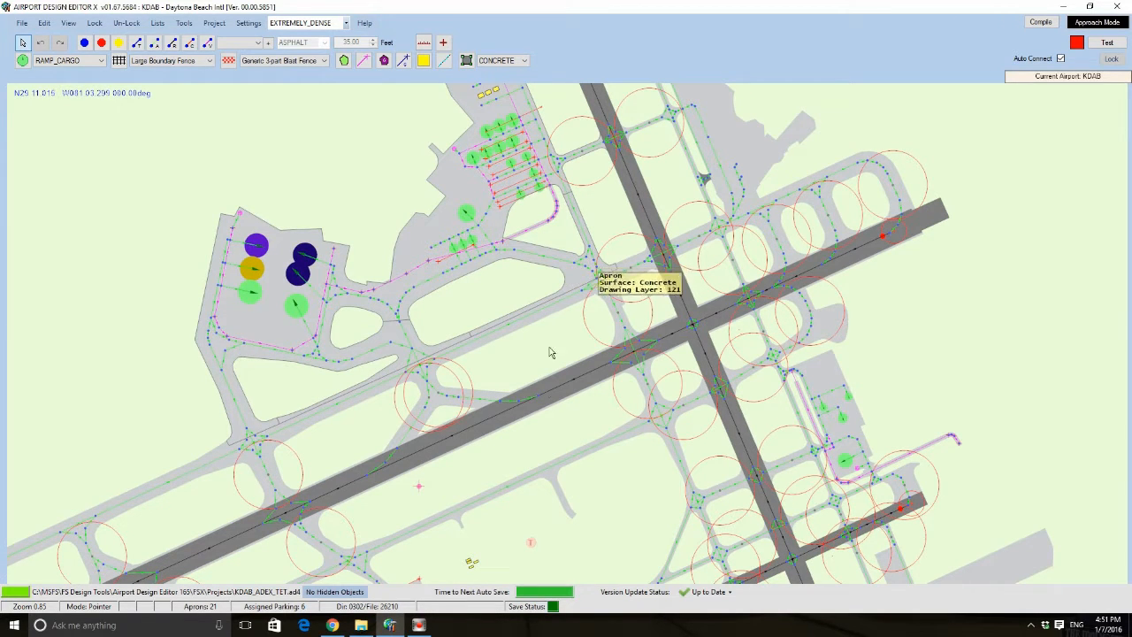
scroll(537, 348, "down", 5)
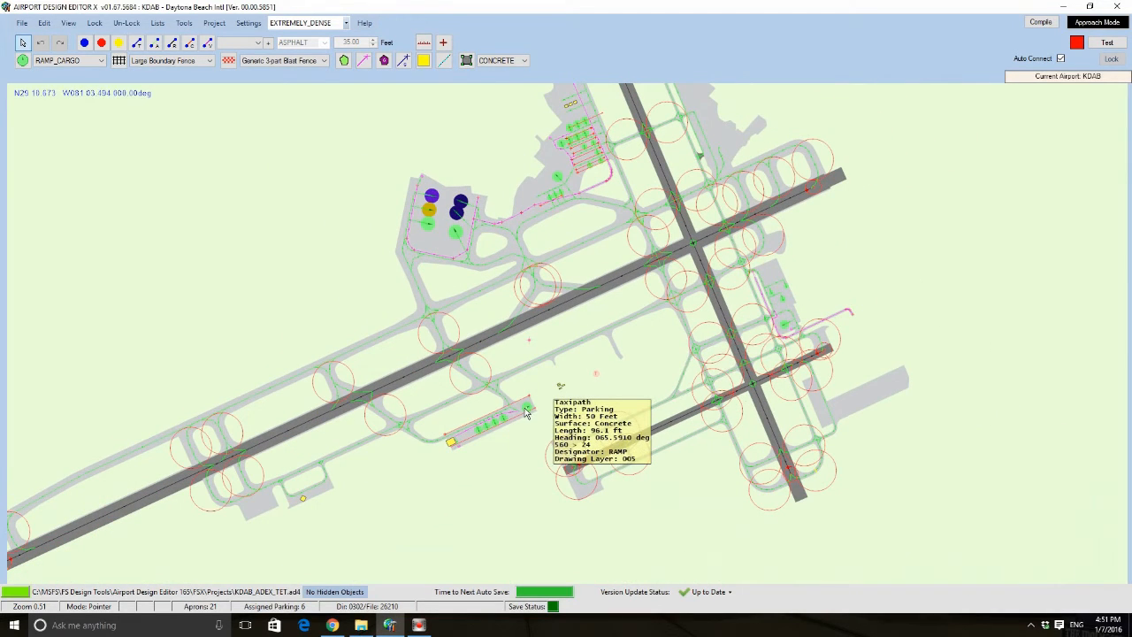
left_click_drag(514, 485, 677, 323)
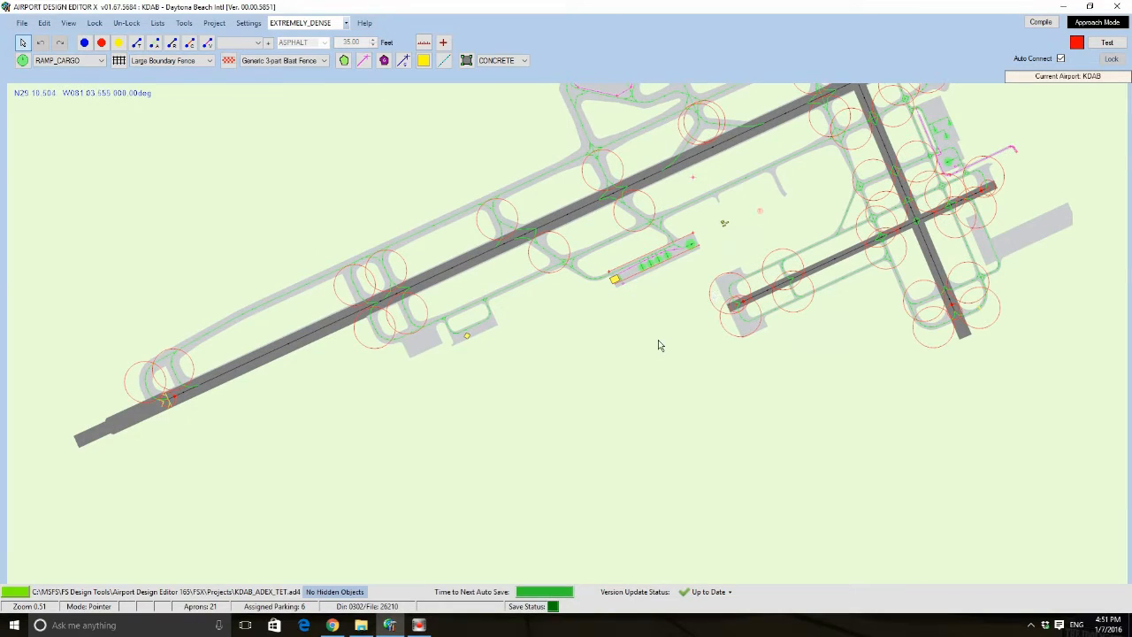
scroll(657, 345, "up", 2)
scroll(399, 384, "up", 2)
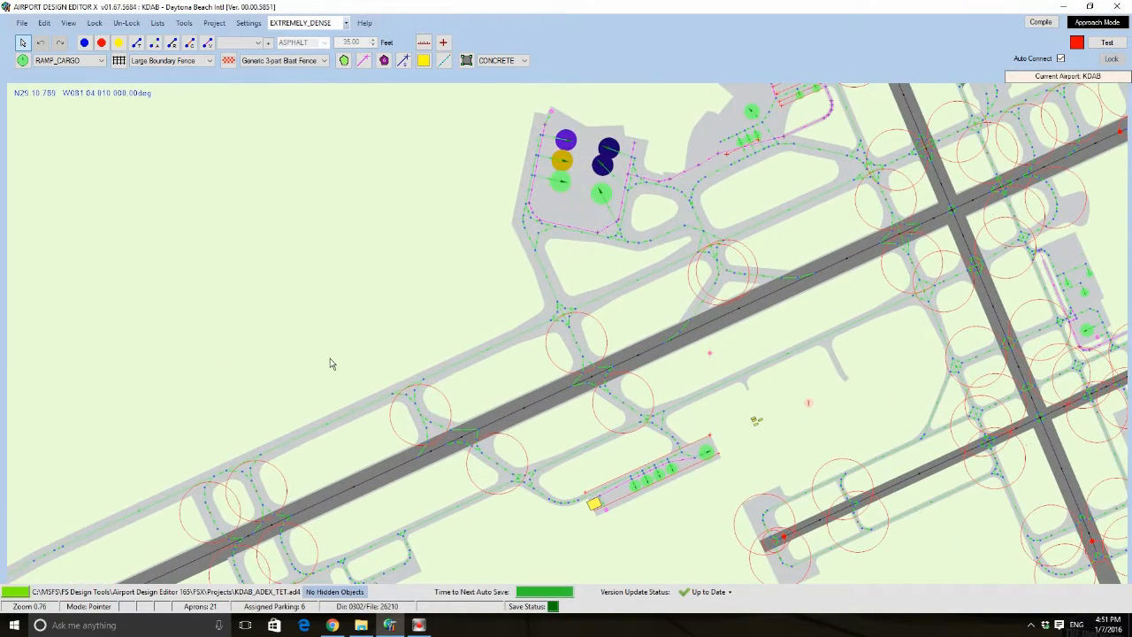
left_click_drag(331, 363, 376, 230)
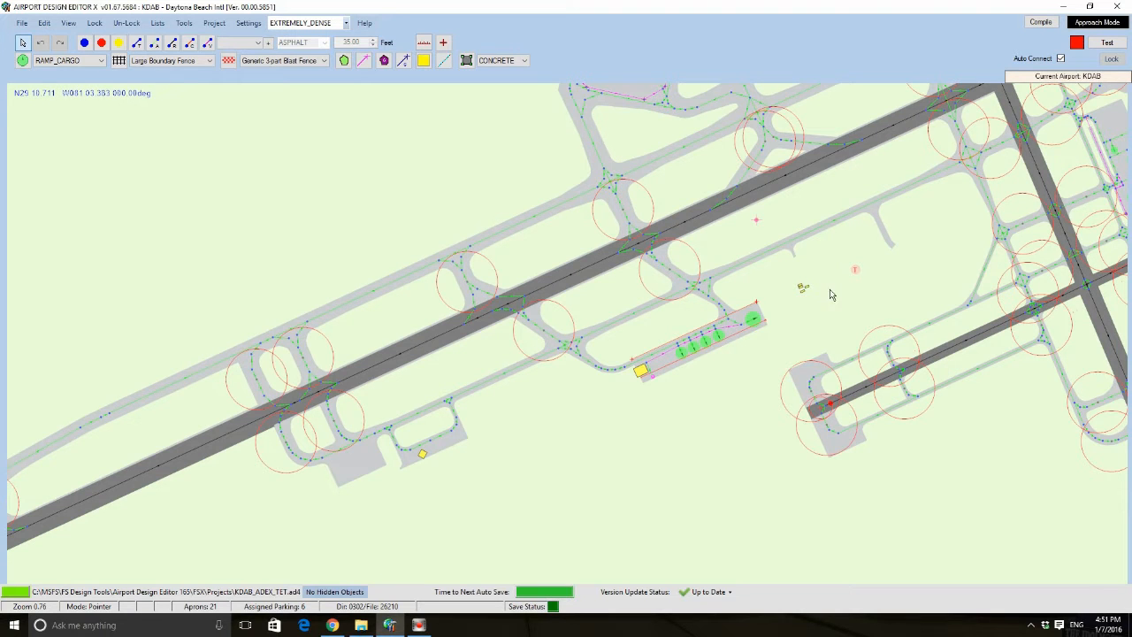
left_click_drag(831, 294, 416, 332)
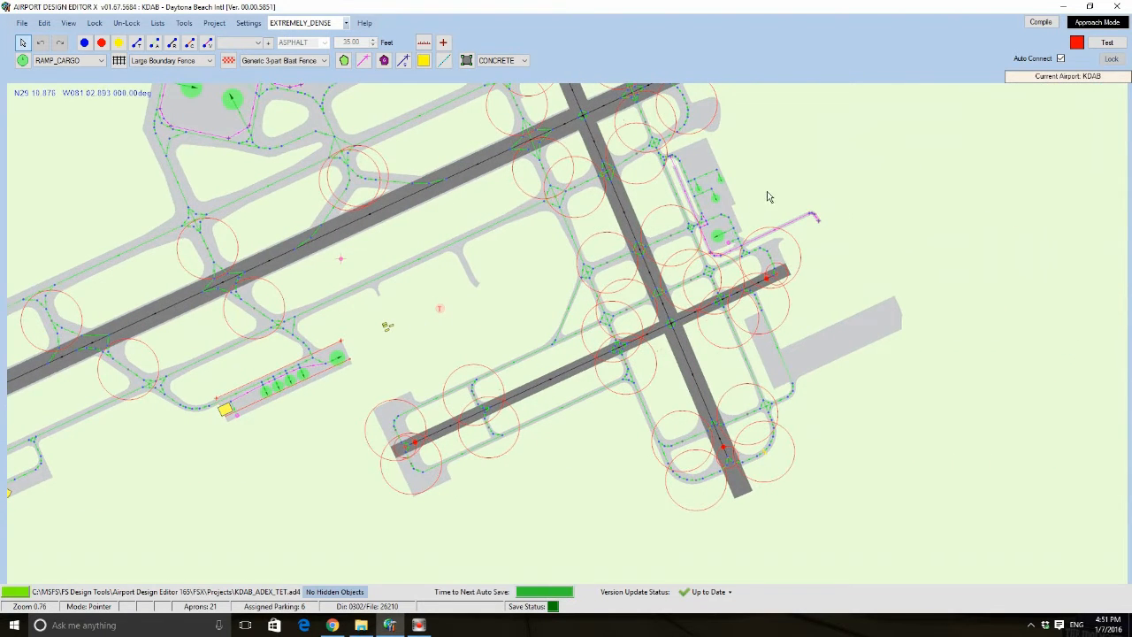
- Examine the taxiway network around the crossing of the two main runways and its links to the surrounding parking ramps
scroll(610, 339, "up", 4)
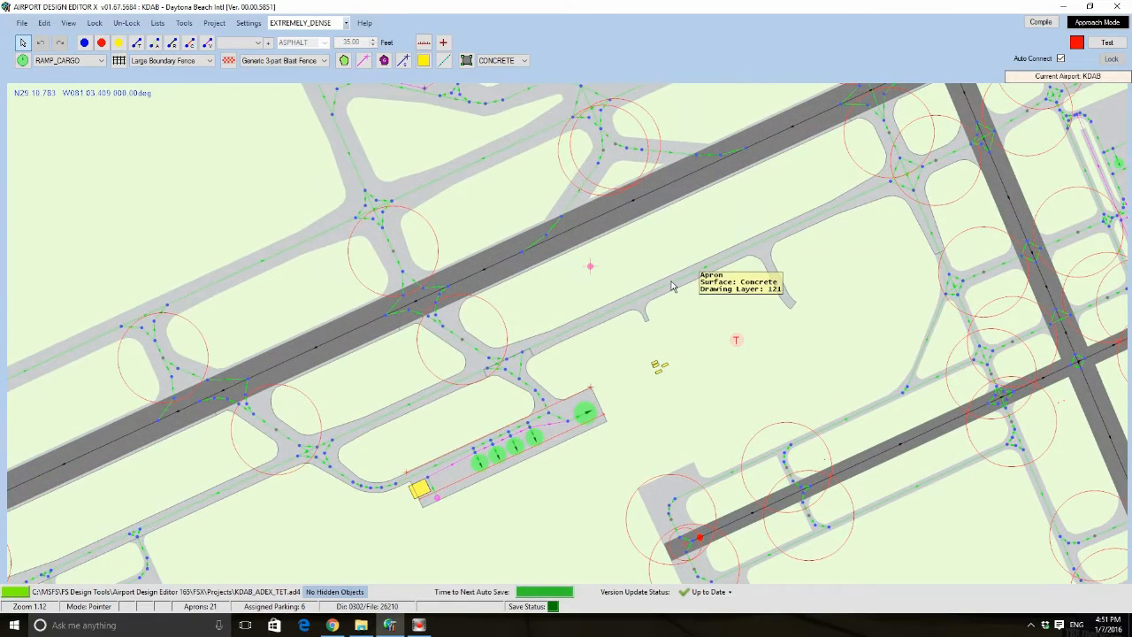
left_click_drag(761, 223, 454, 478)
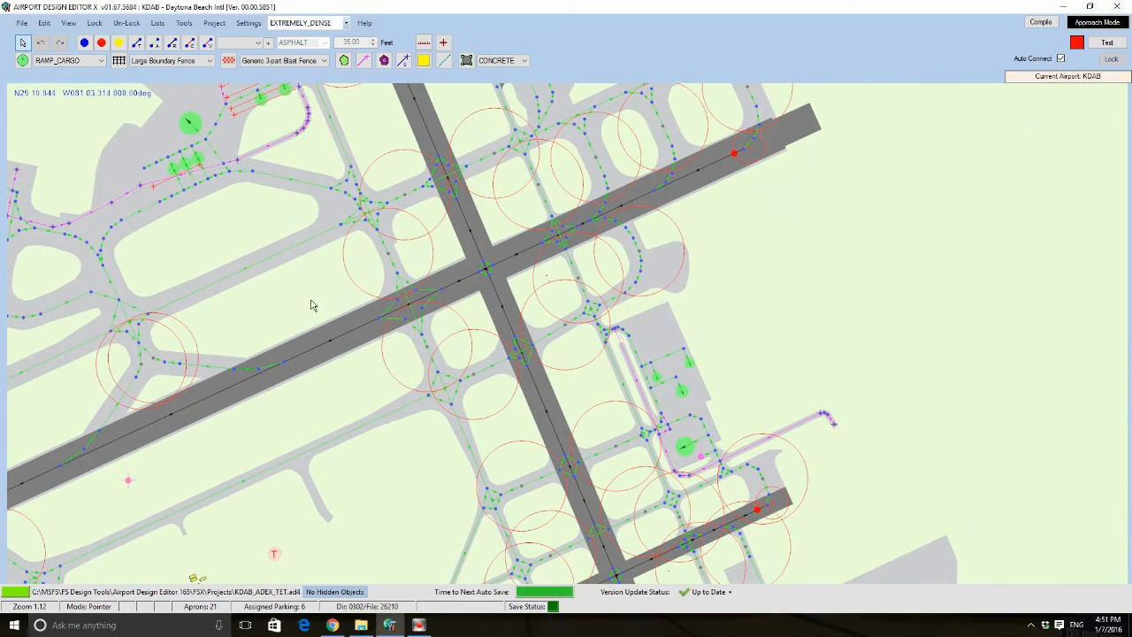
left_click_drag(311, 302, 619, 254)
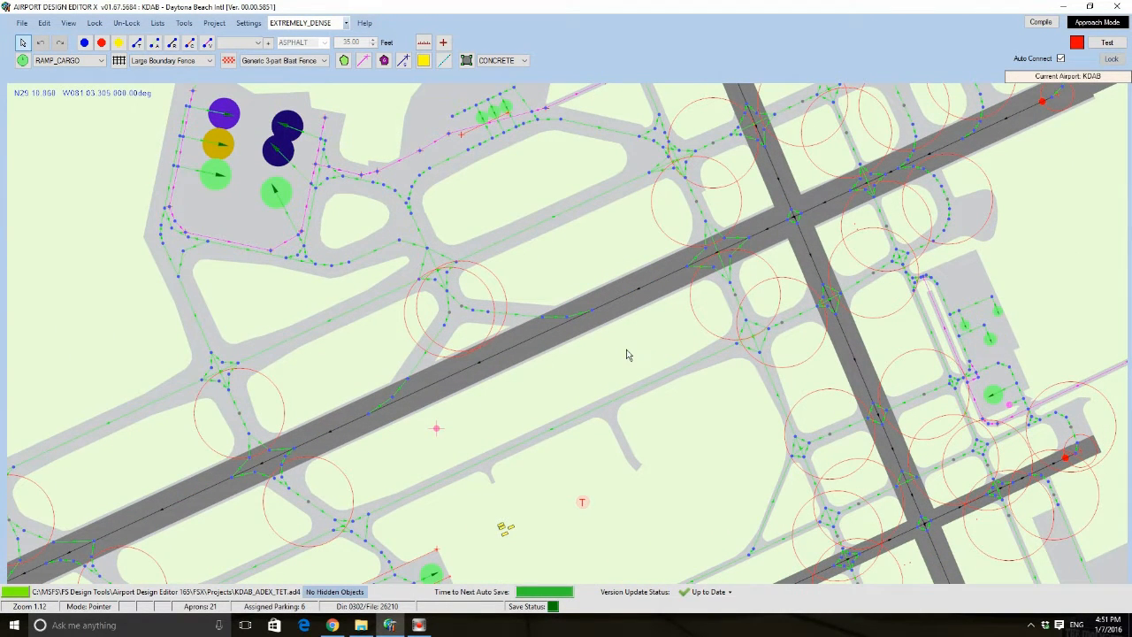
left_click_drag(630, 352, 637, 354)
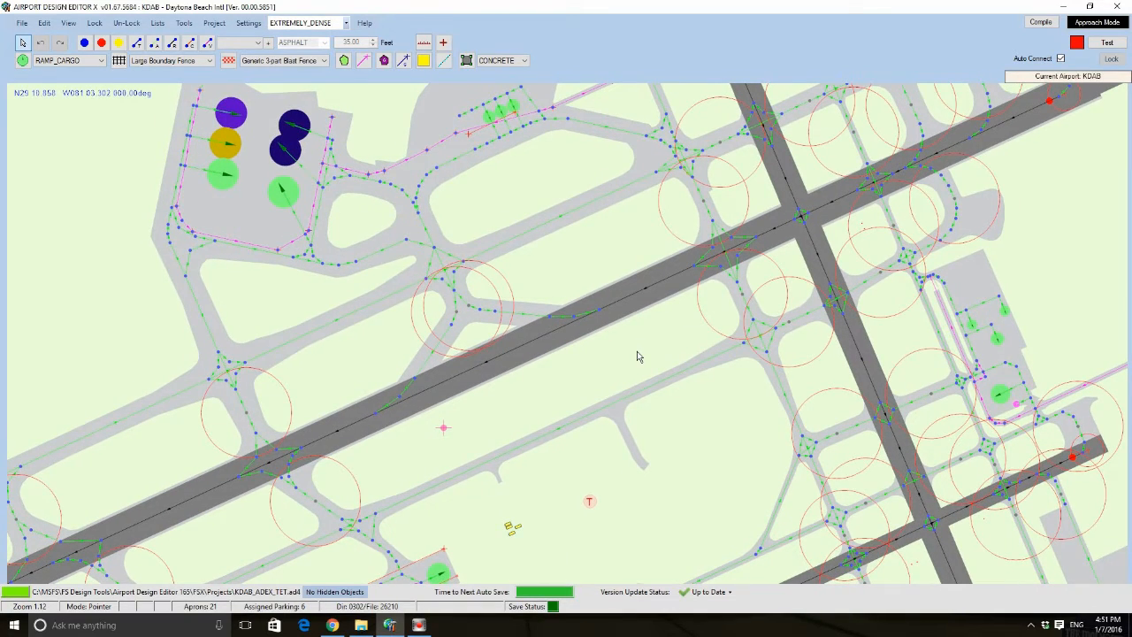
left_click_drag(632, 405, 630, 303)
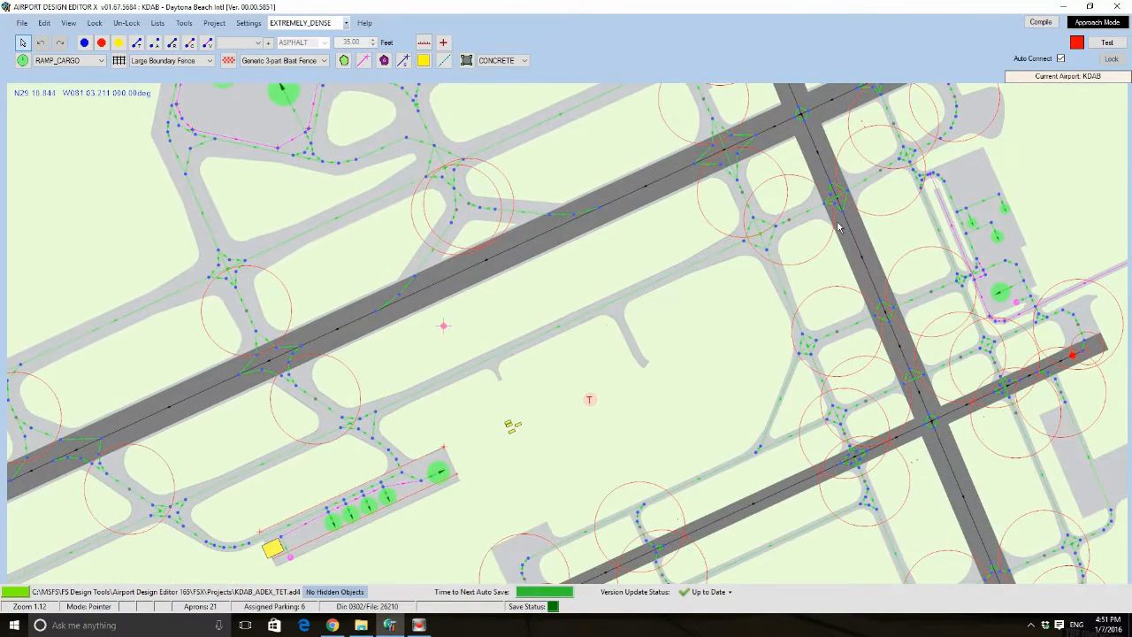
scroll(665, 316, "down", 4)
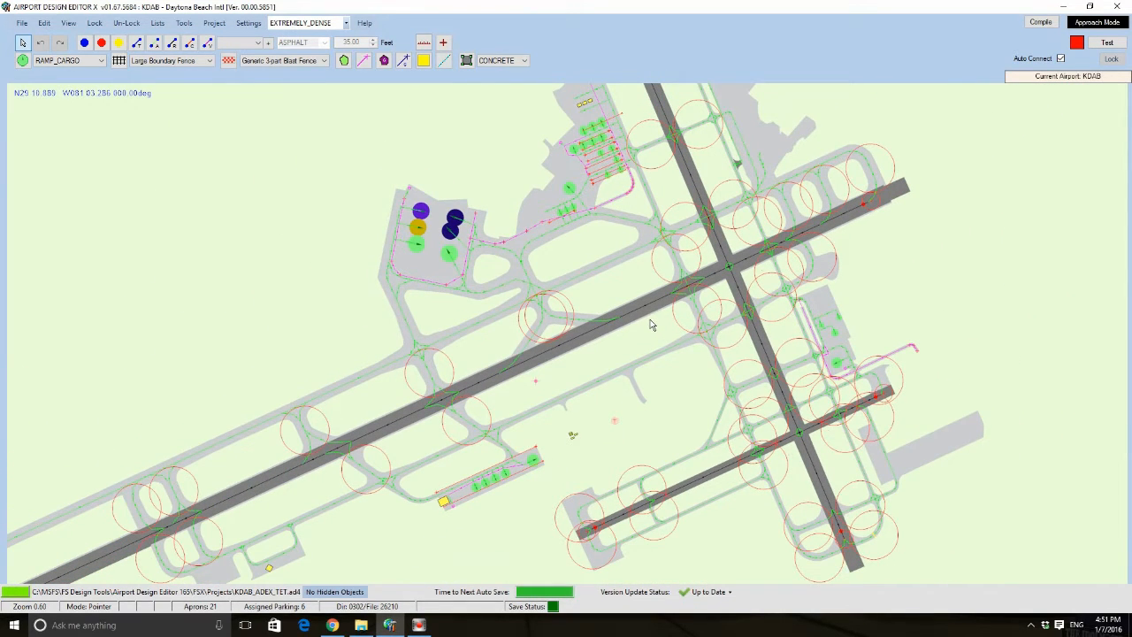
scroll(596, 209, "up", 4)
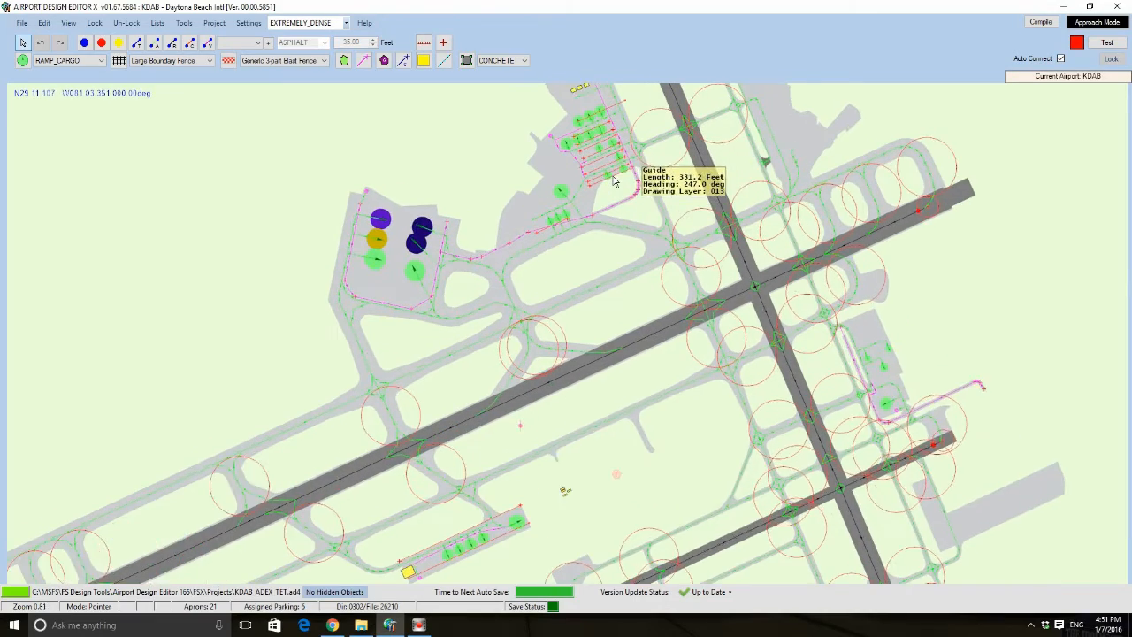
scroll(619, 210, "down", 2)
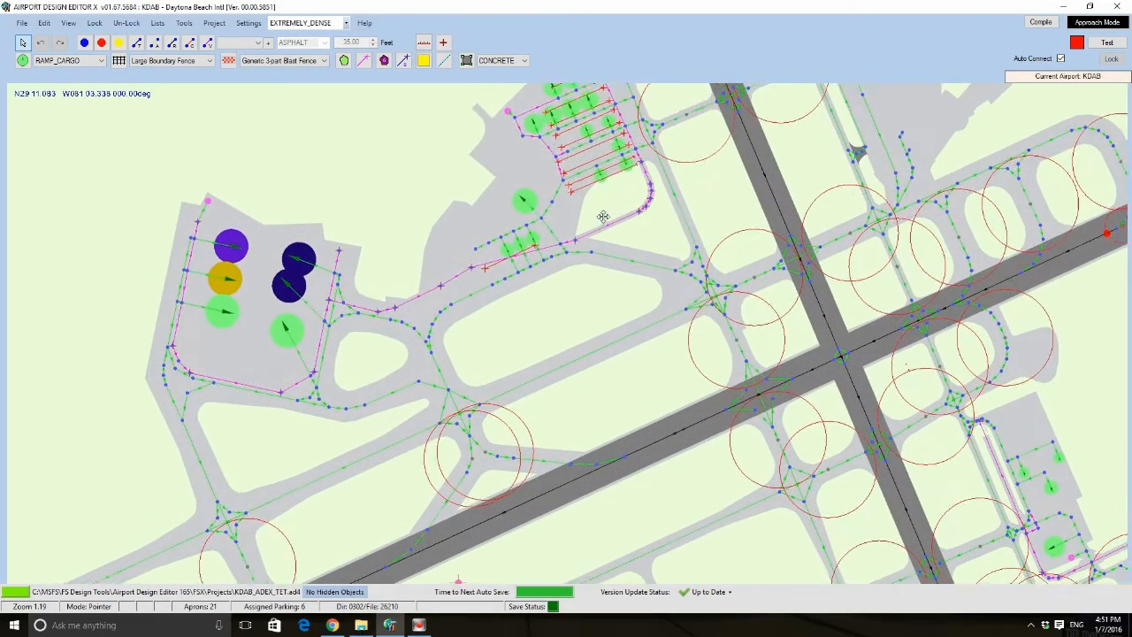
scroll(571, 216, "down", 2)
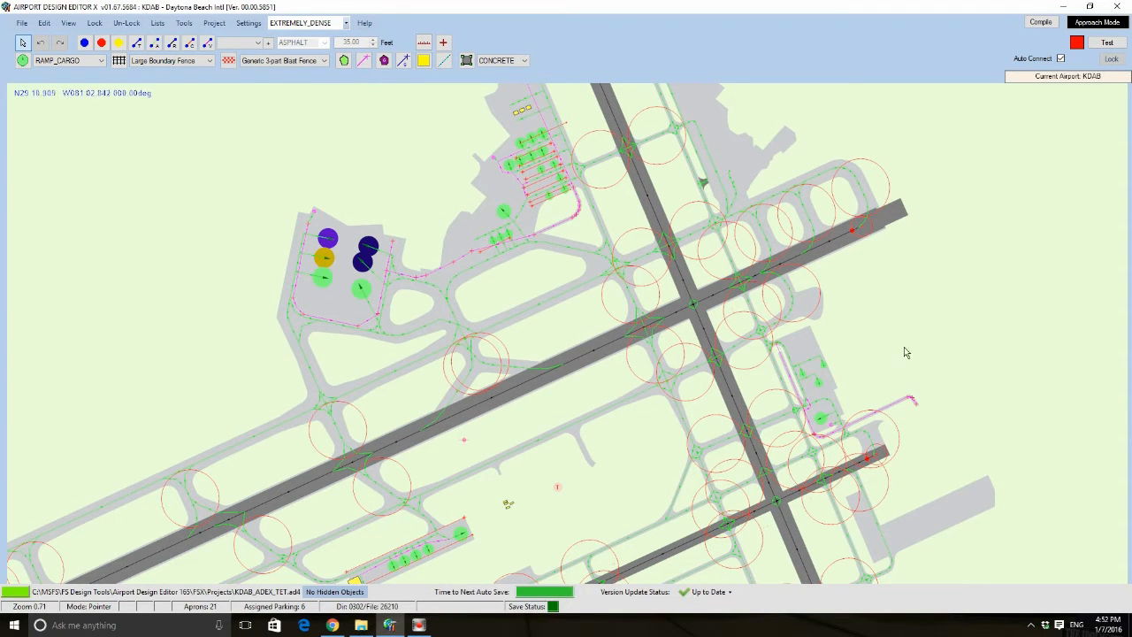
scroll(839, 389, "down", 3)
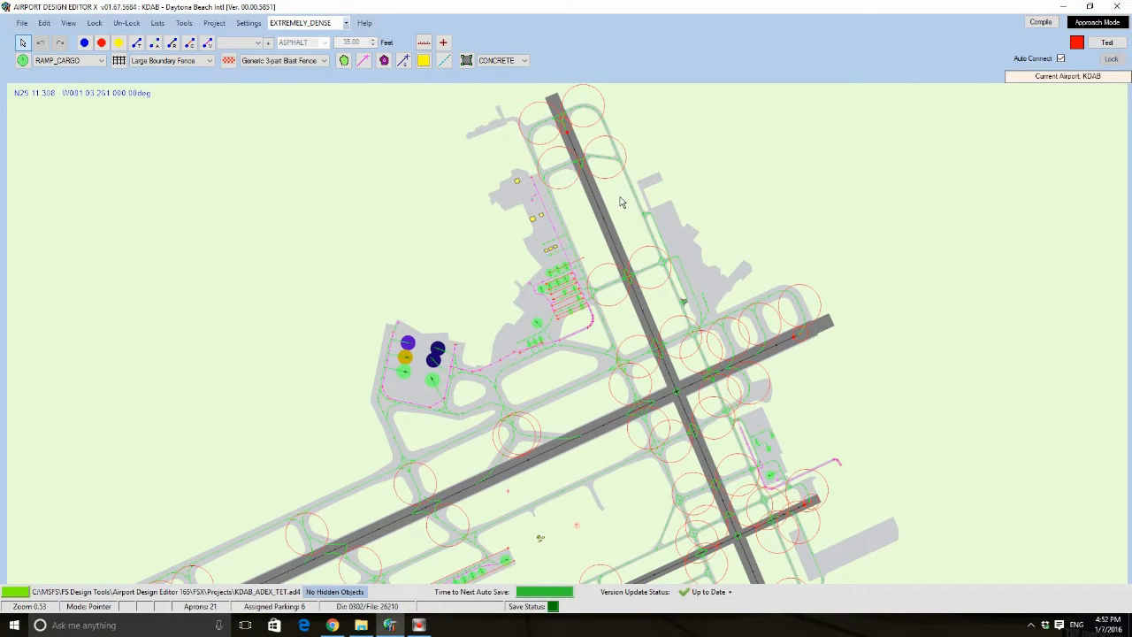
- Review the airport's overall runway and apron arrangement, including the north parking area beside the crossing runway
left_click_drag(584, 402, 508, 257)
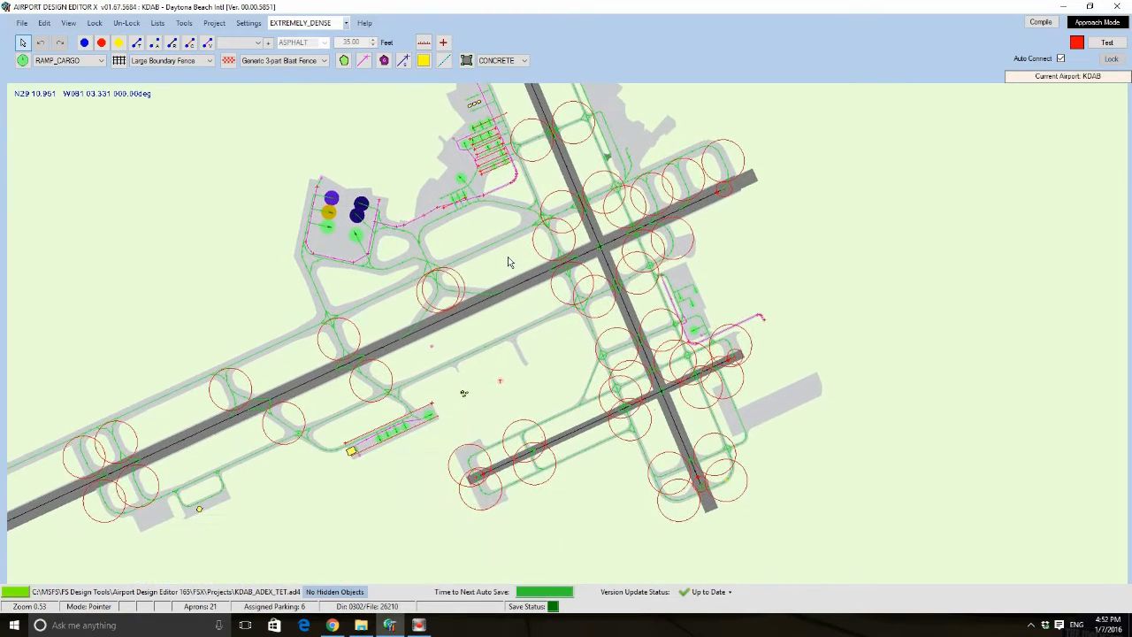
scroll(507, 261, "up", 4)
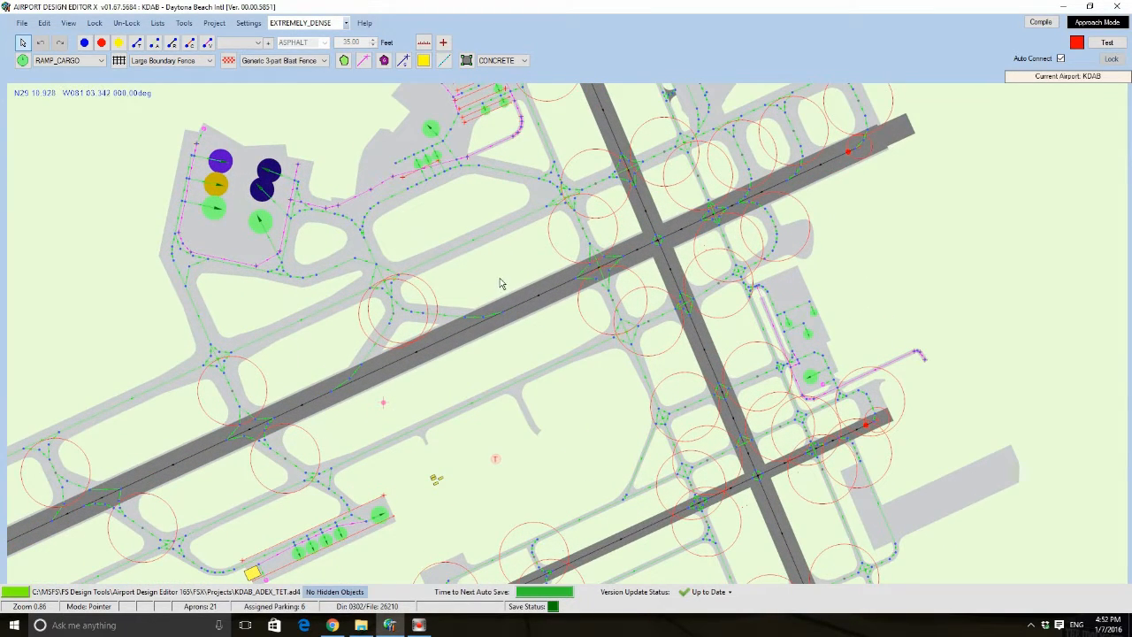
left_click_drag(506, 279, 514, 393)
scroll(448, 326, "up", 1)
scroll(449, 327, "up", 1)
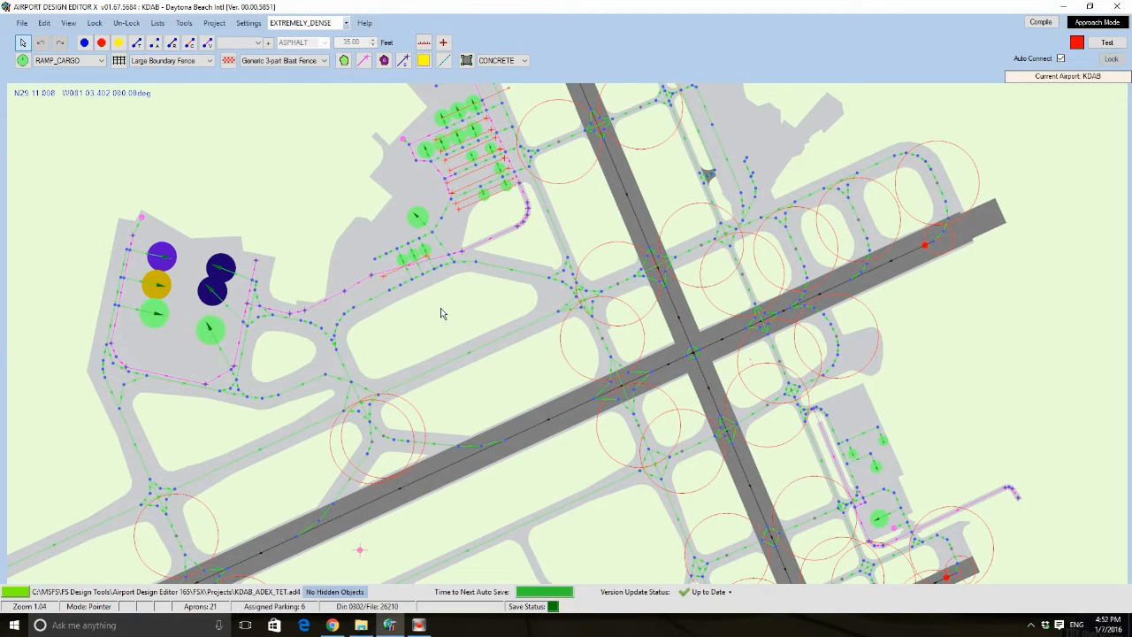
scroll(510, 241, "down", 3)
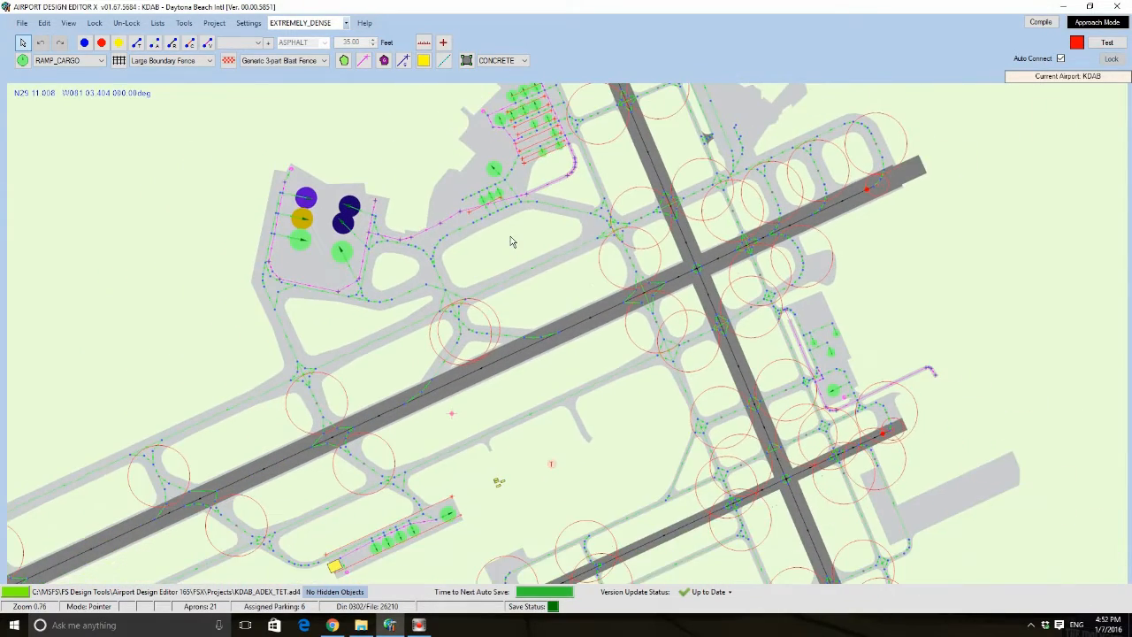
right_click_drag(510, 241, 434, 311)
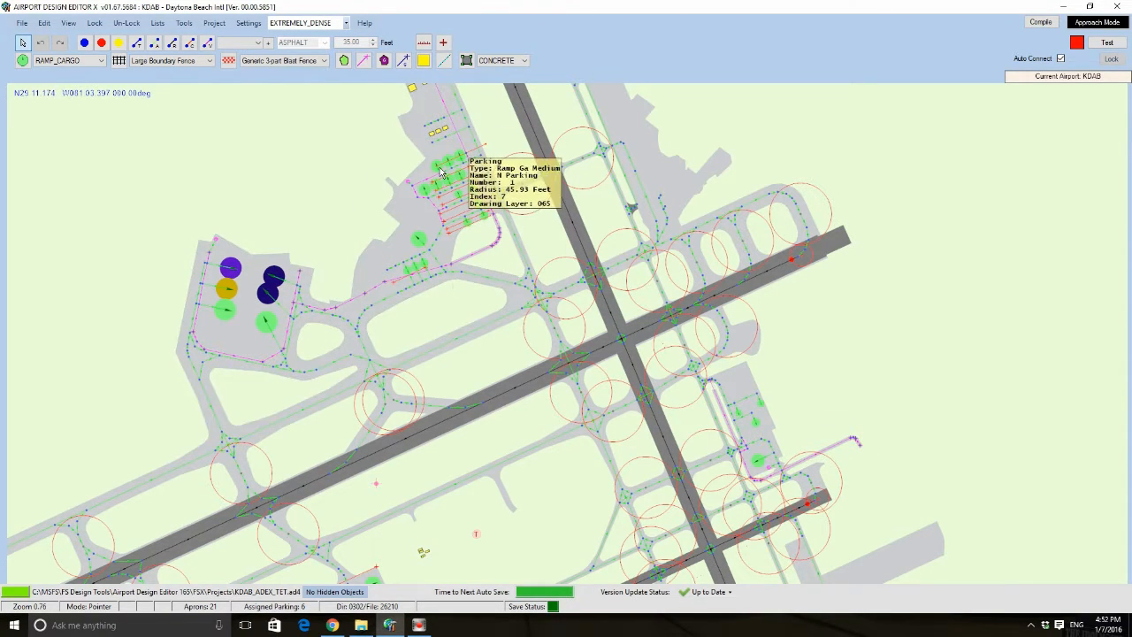
left_click_drag(682, 439, 685, 190)
left_click_drag(486, 261, 495, 424)
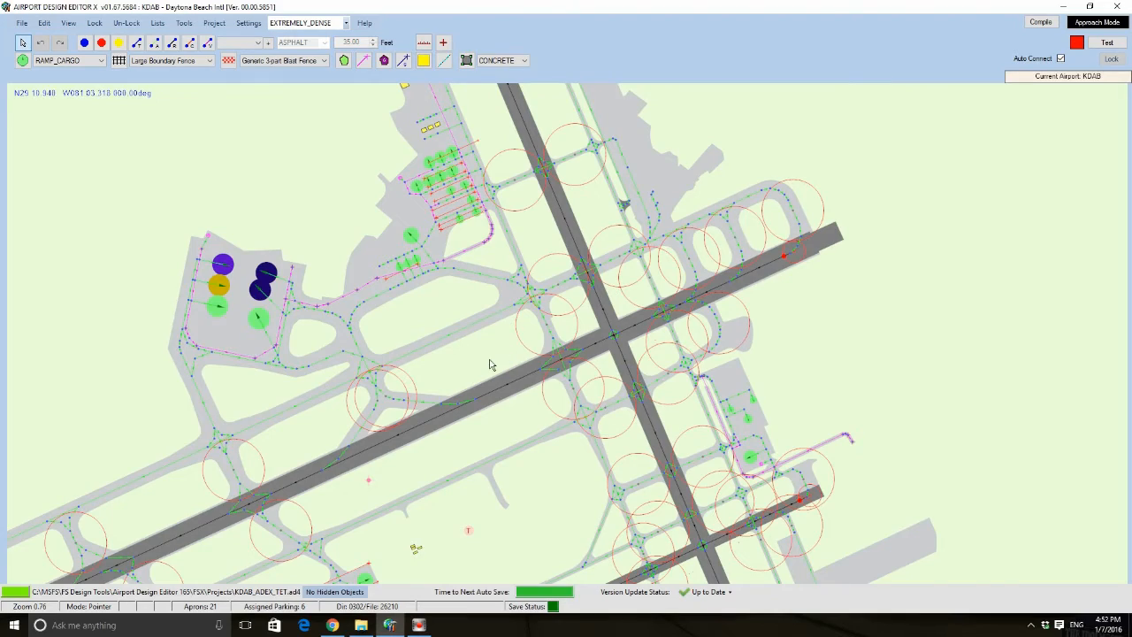
left_click_drag(490, 364, 667, 263)
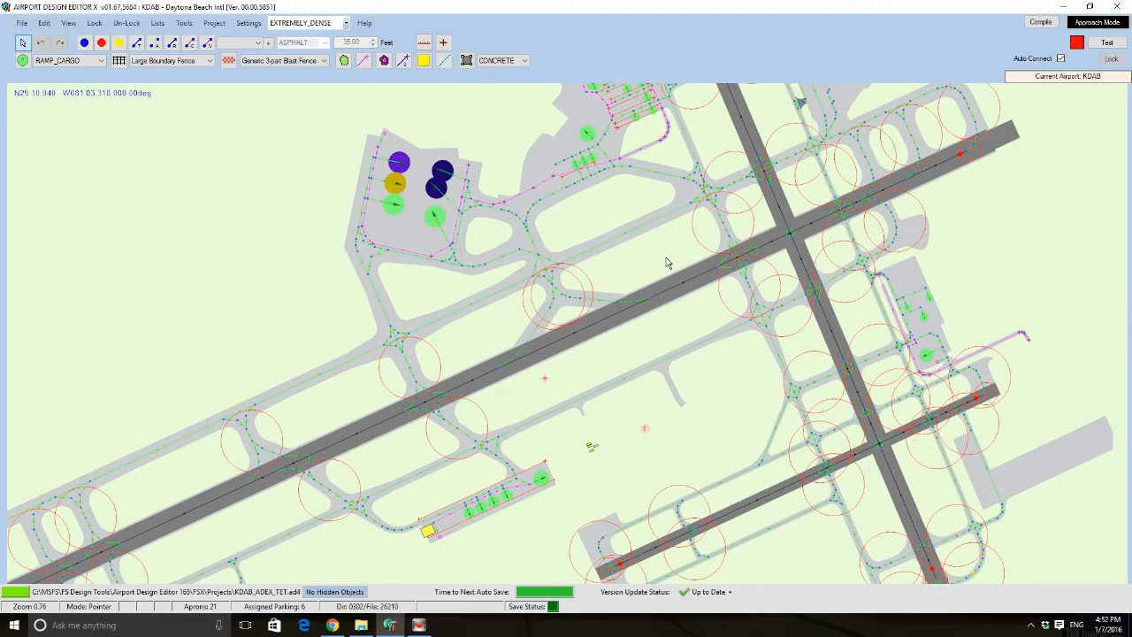
- Inspect the southwest parking row south of the long runway and the taxiways between it and the short runway
left_click_drag(649, 454, 573, 392)
scroll(573, 391, "up", 3)
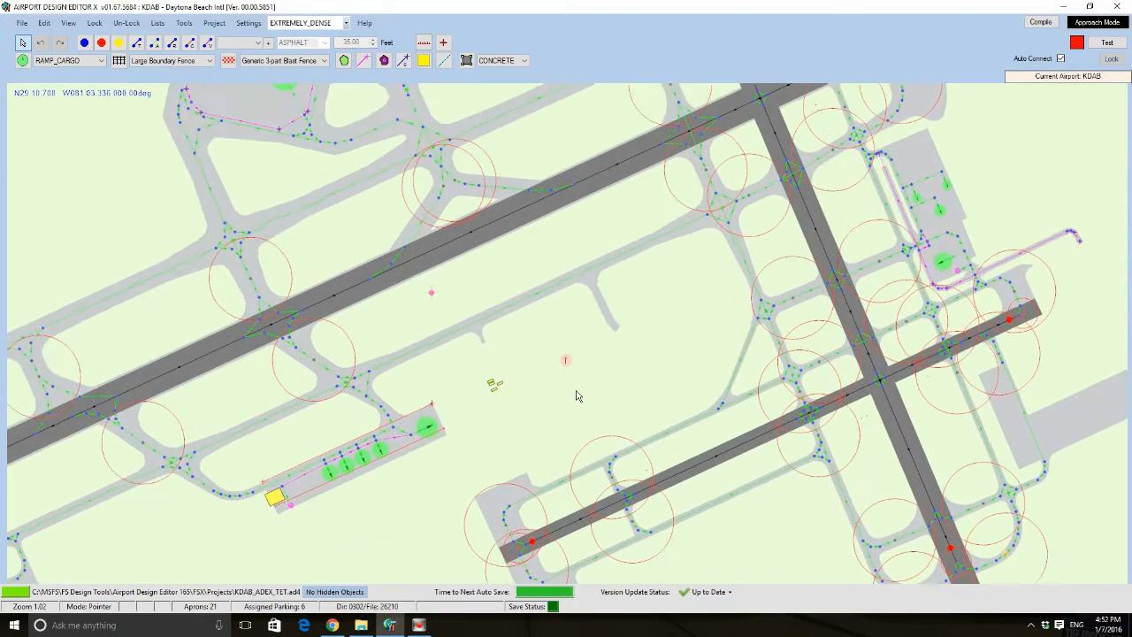
left_click_drag(540, 400, 652, 320)
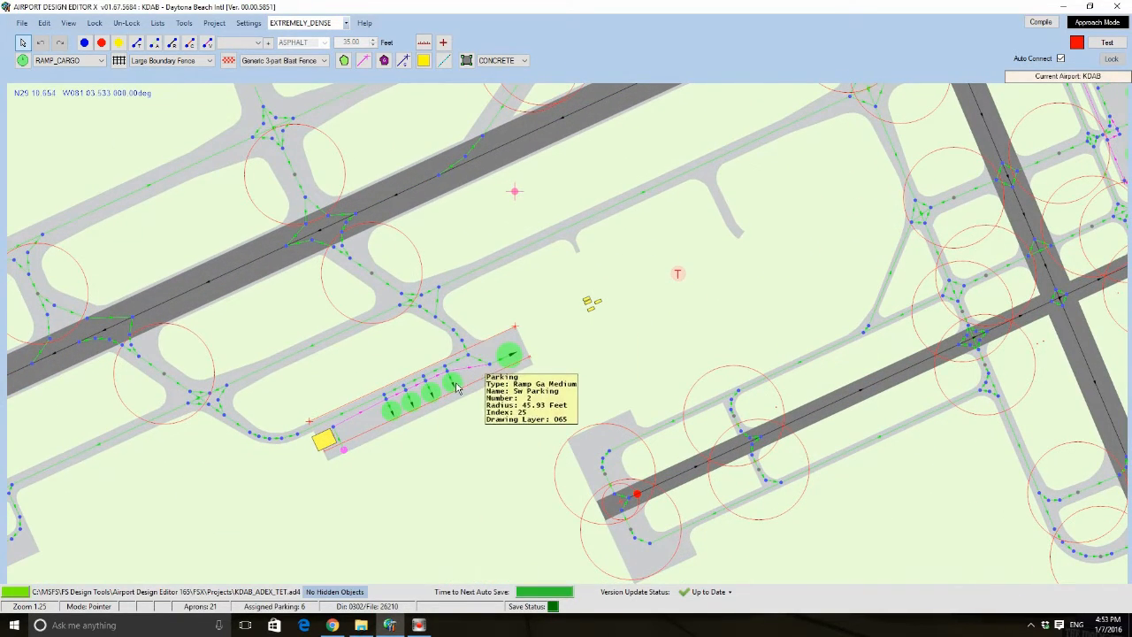
left_click_drag(652, 244, 431, 421)
scroll(451, 405, "down", 2)
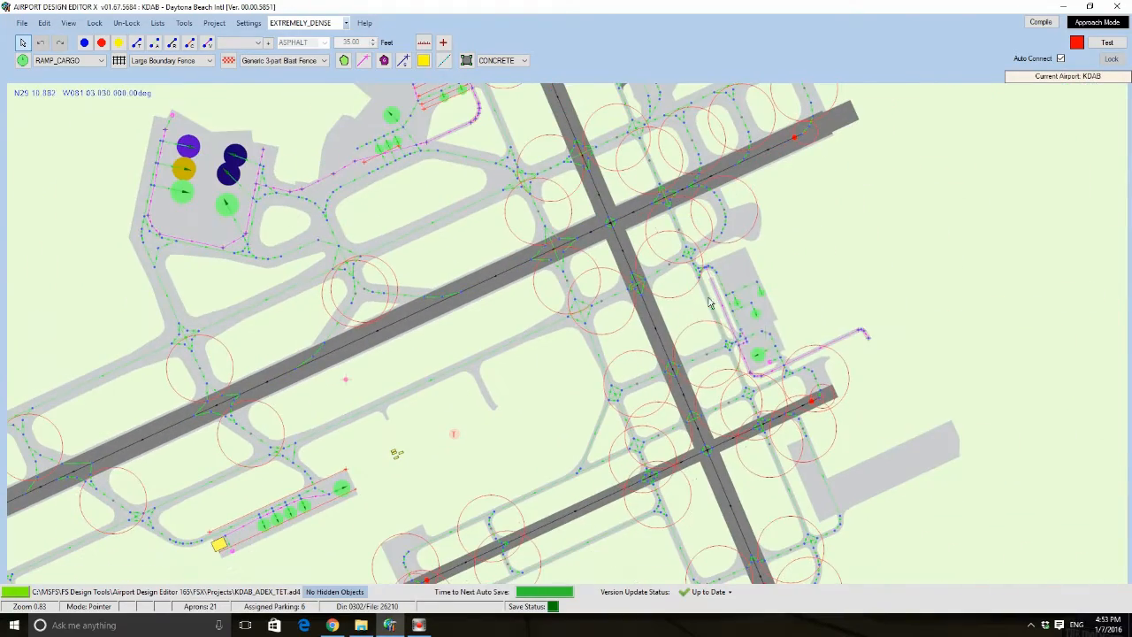
left_click_drag(871, 426, 999, 610)
- Examine the north parking spots, their taxi links and vehicle paths up close, plus the apron east of the runway crossing
scroll(394, 343, "up", 2)
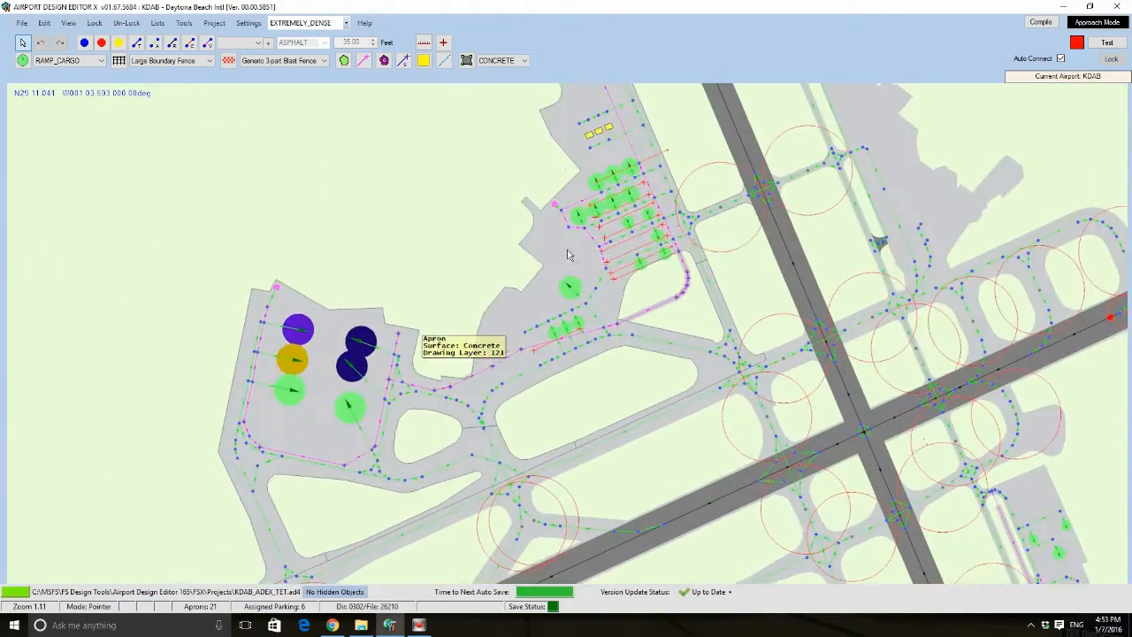
scroll(648, 239, "up", 2)
left_click_drag(650, 240, 573, 337)
scroll(572, 337, "up", 2)
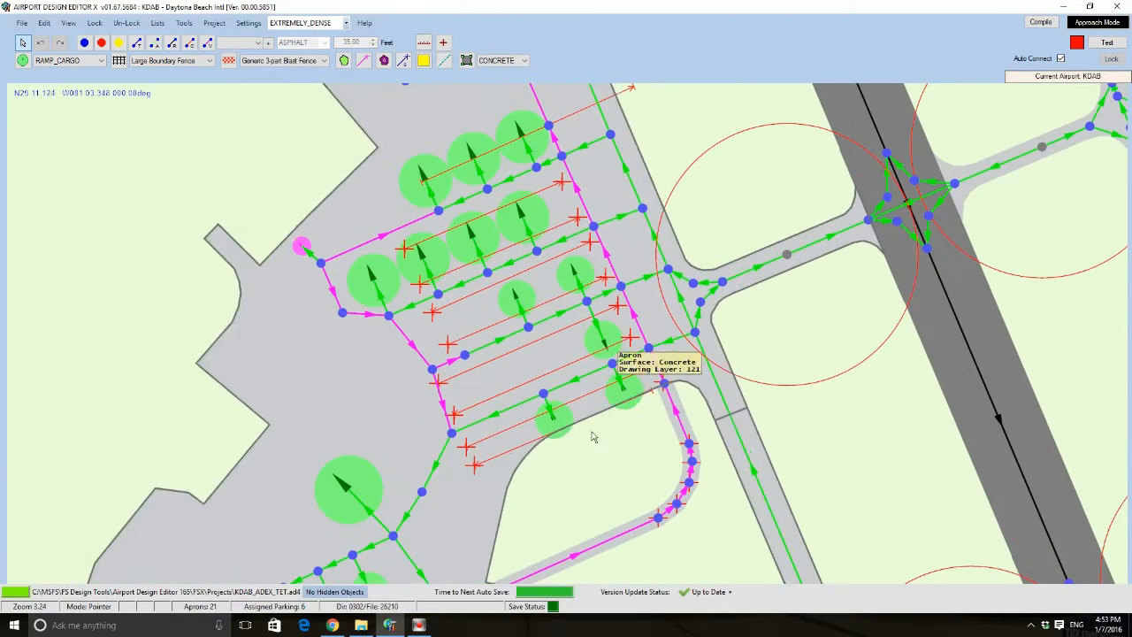
left_click_drag(592, 434, 583, 216)
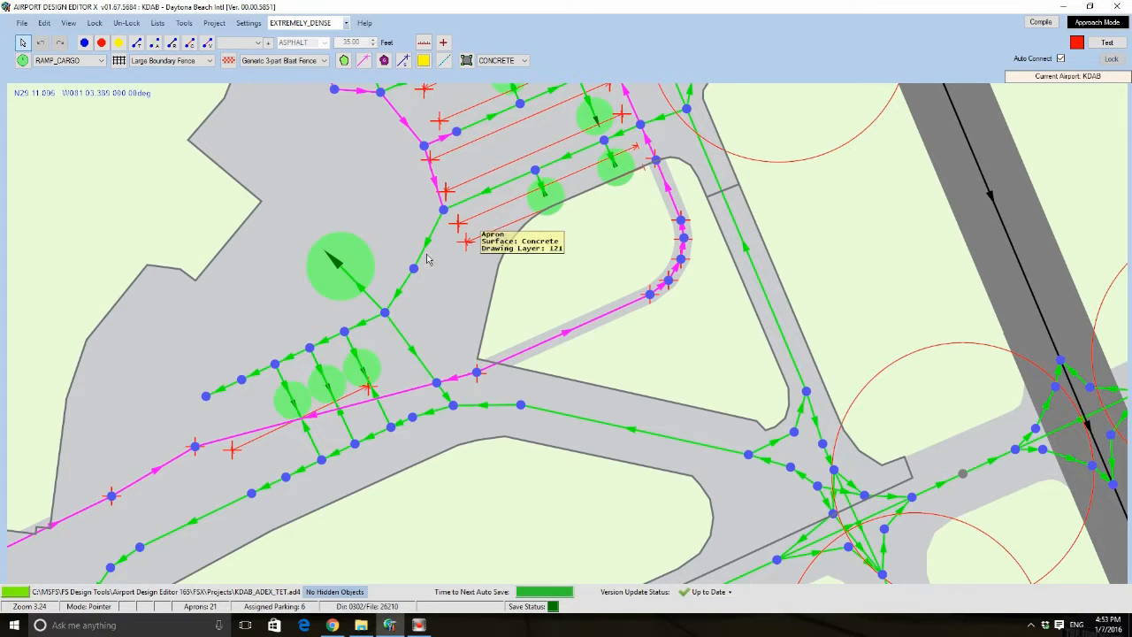
scroll(557, 305, "down", 5)
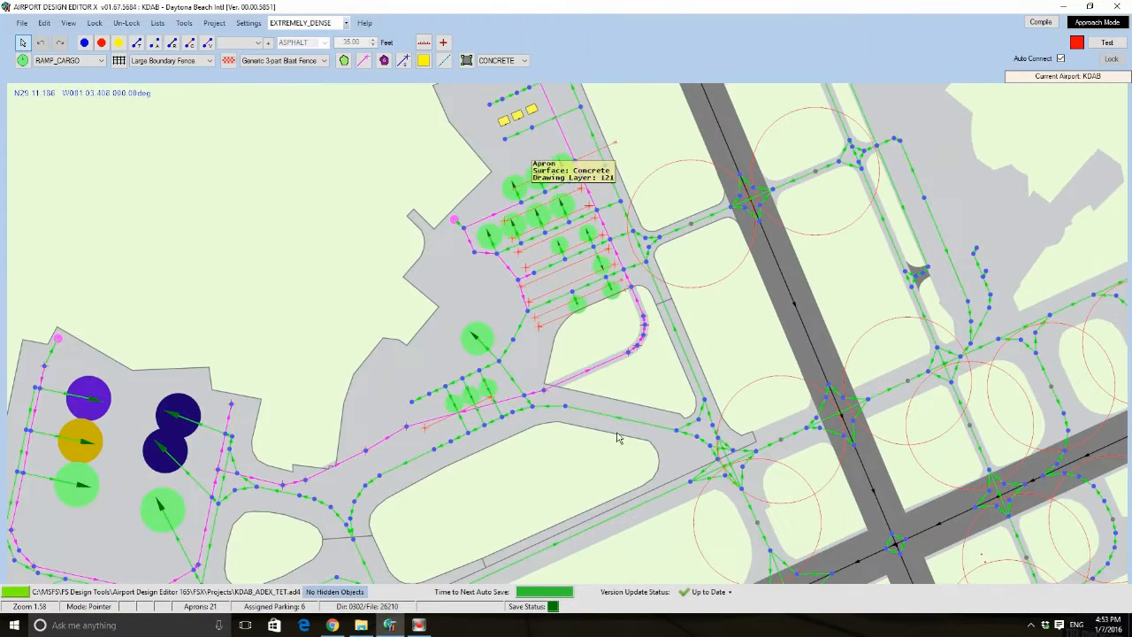
scroll(735, 246, "down", 1)
left_click_drag(735, 246, 379, 231)
scroll(379, 232, "down", 3)
left_click_drag(808, 507, 882, 342)
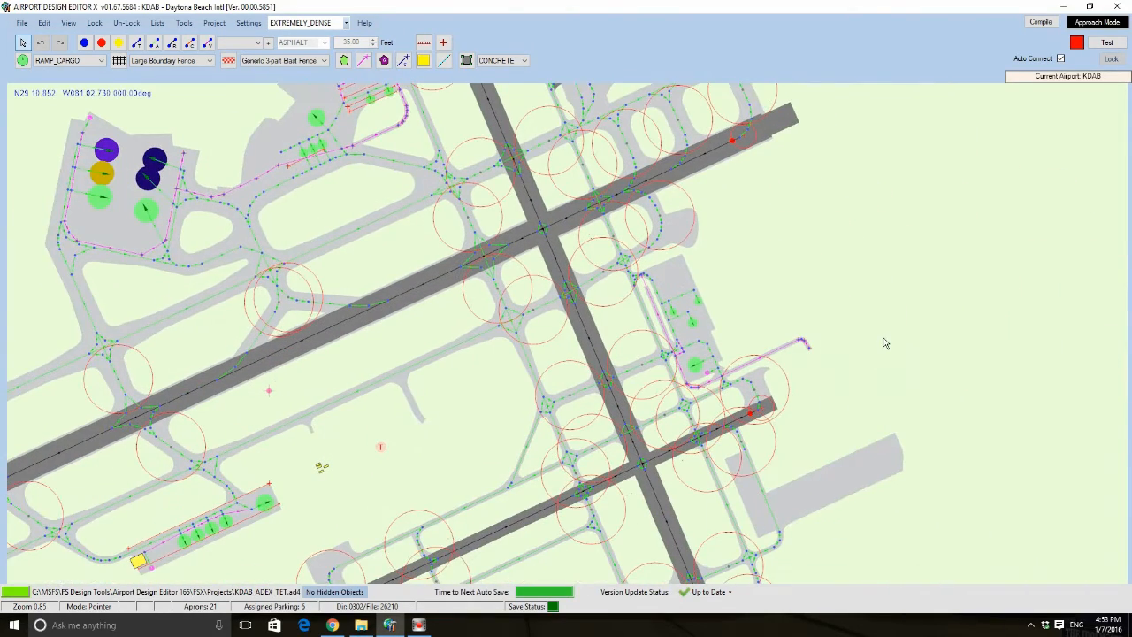
- Switch to approach mode and examine the waypoints and navaids surrounding the KDAB runways
left_click(1081, 26)
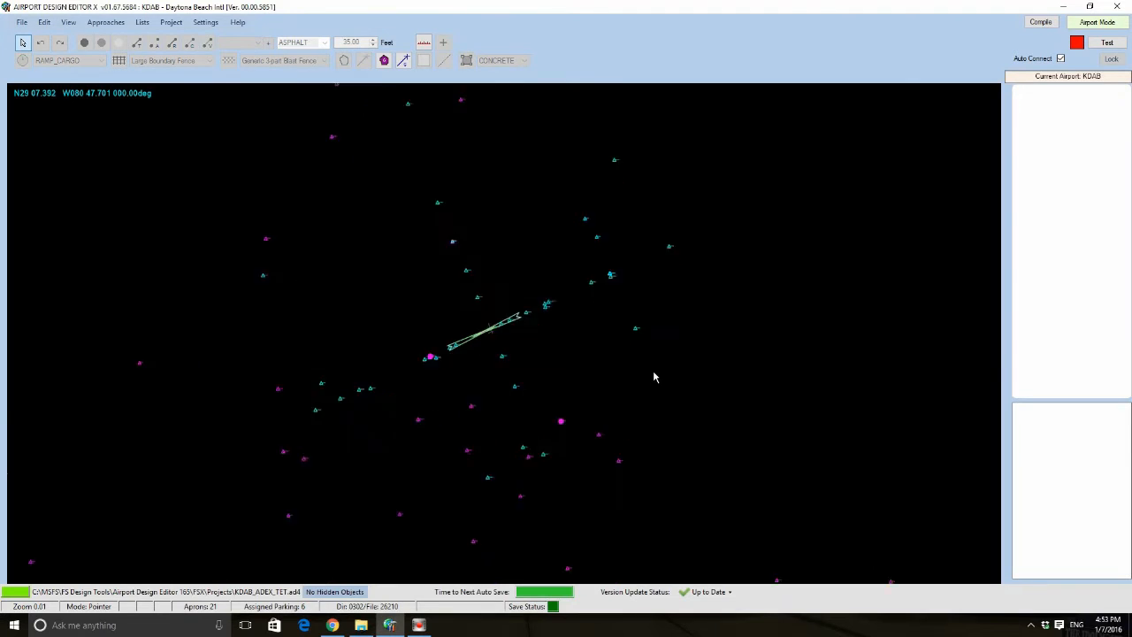
left_click_drag(655, 378, 740, 348)
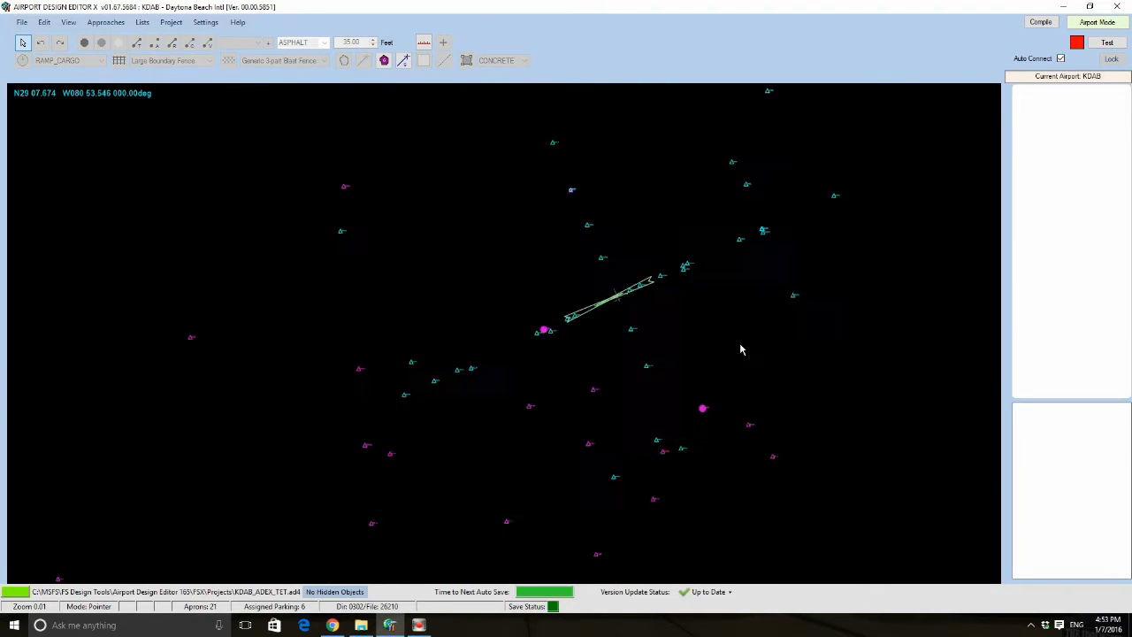
scroll(741, 350, "up", 1)
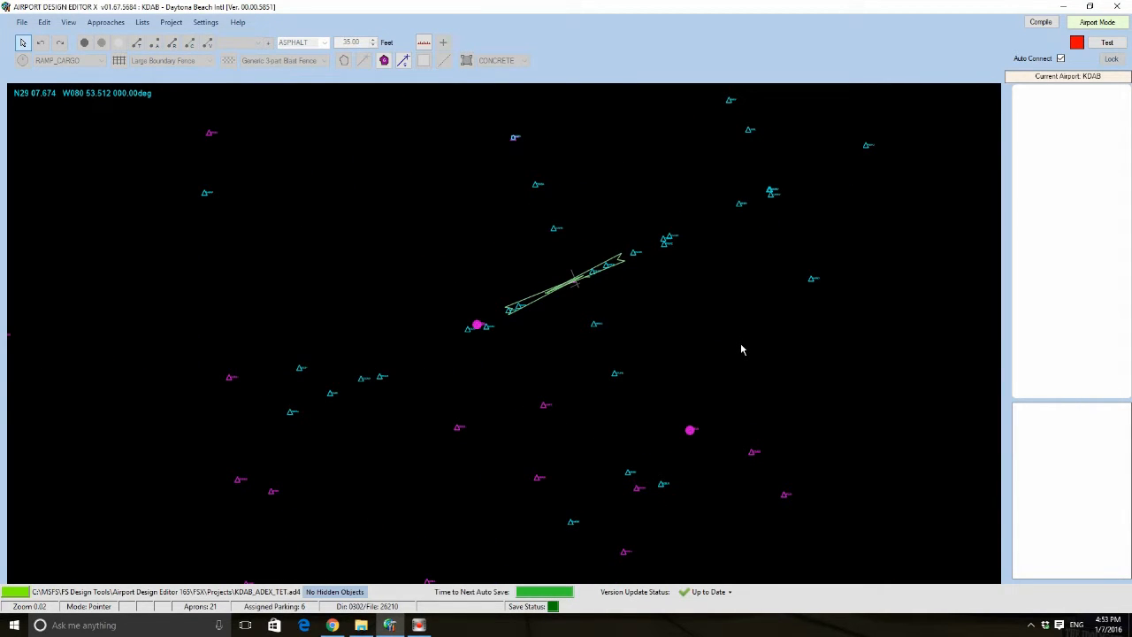
scroll(696, 334, "up", 1)
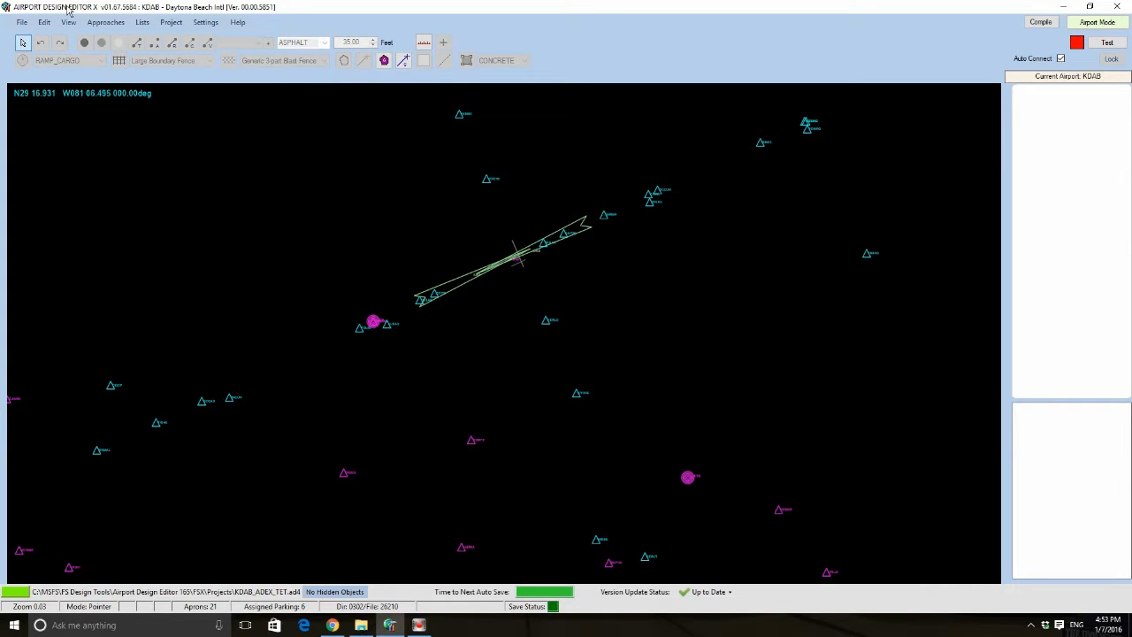
- List the airport's approaches and display the ILS approach for runway 07L with its missed-approach path
left_click(144, 24)
left_click(148, 35)
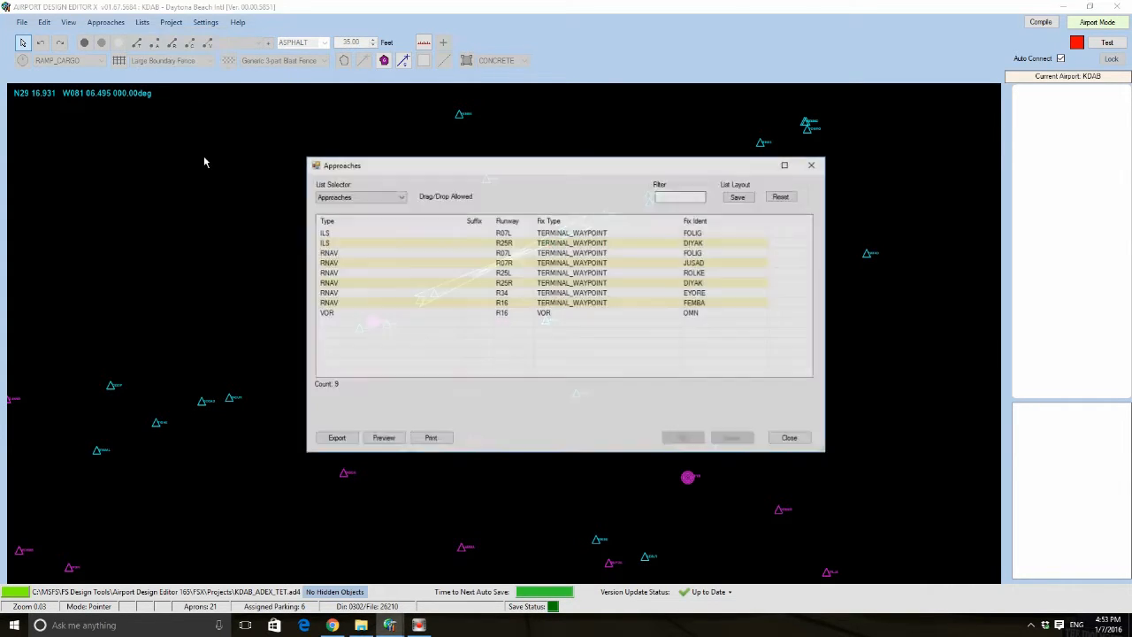
double_click(362, 233)
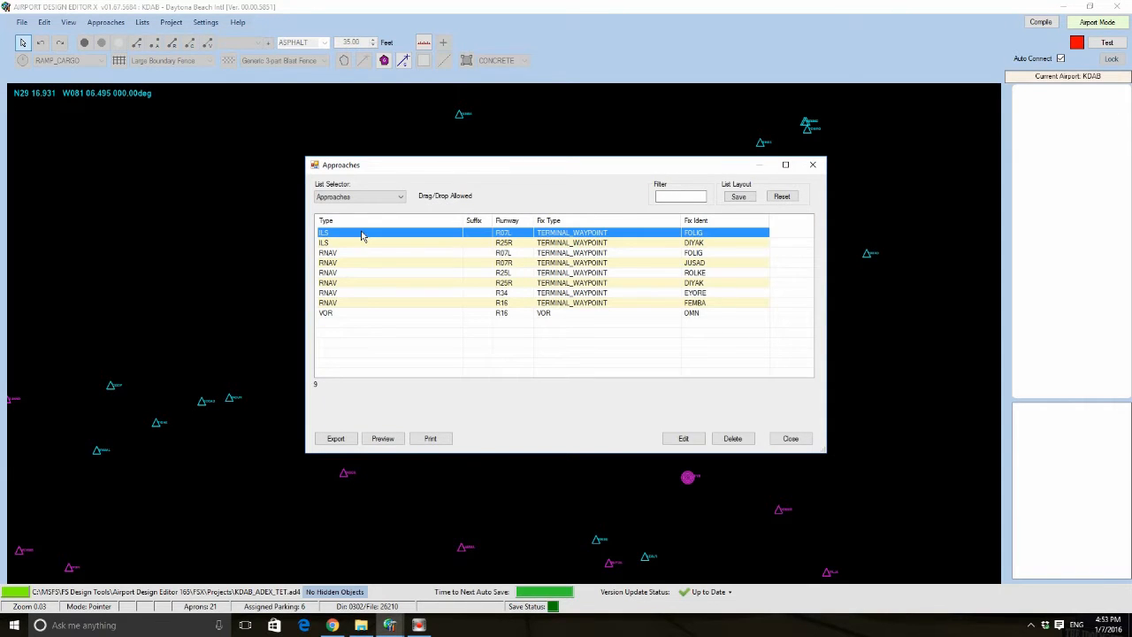
scroll(353, 229, "down", 3)
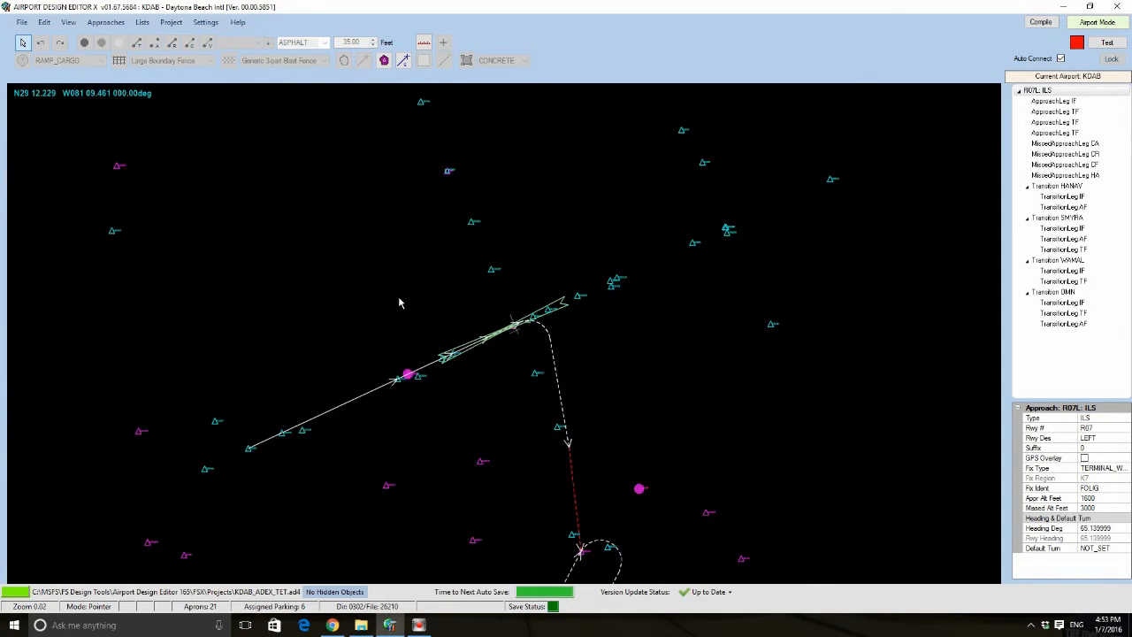
- Display the OMN transition of the runway 07L ILS approach and inspect its VOR, arc and inbound fixes
left_click(1072, 292)
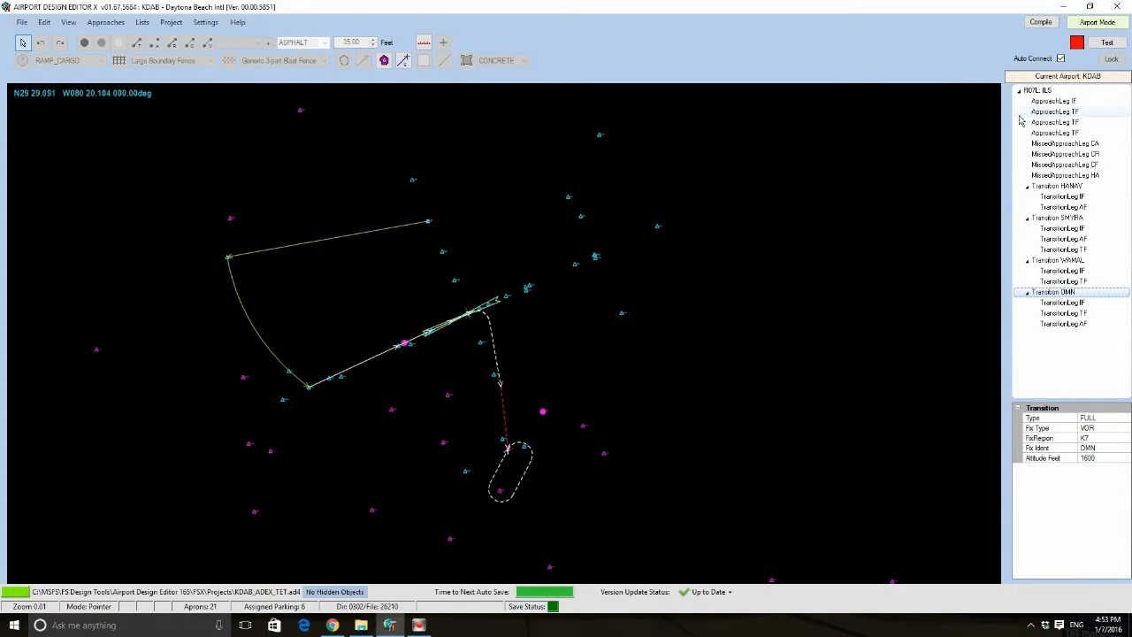
mouse_move(427, 225)
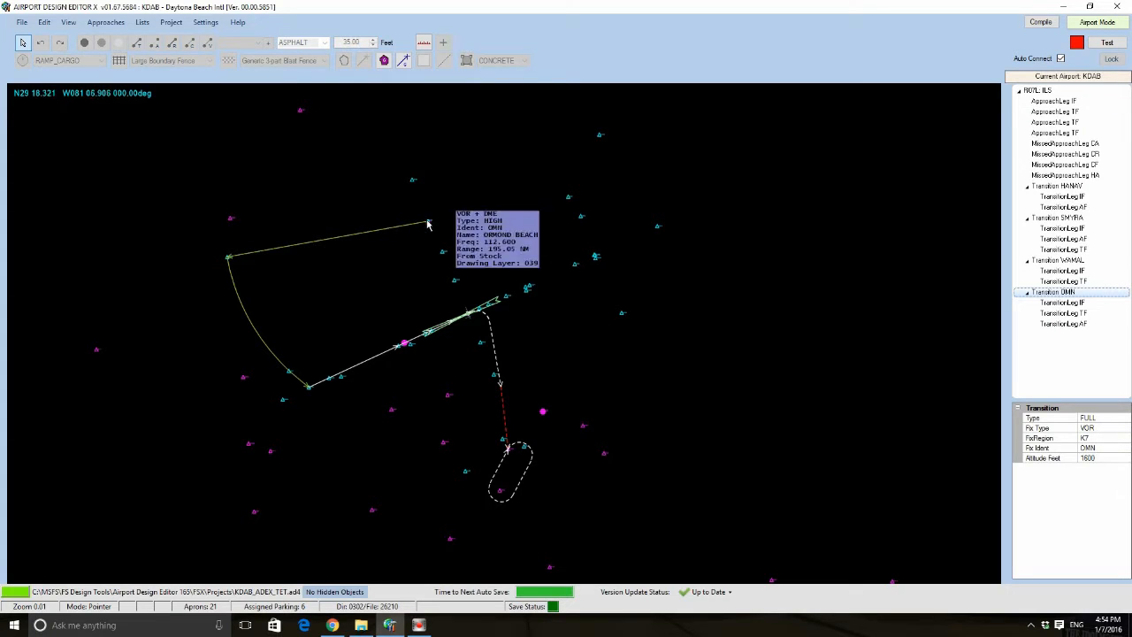
scroll(399, 285, "up", 1)
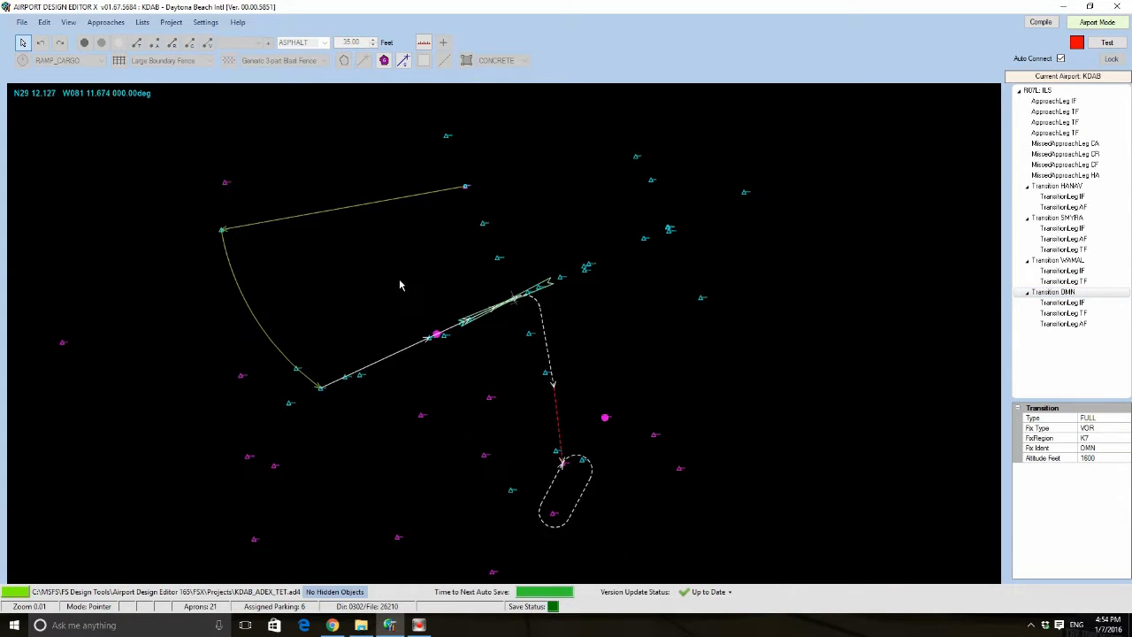
scroll(400, 284, "up", 1)
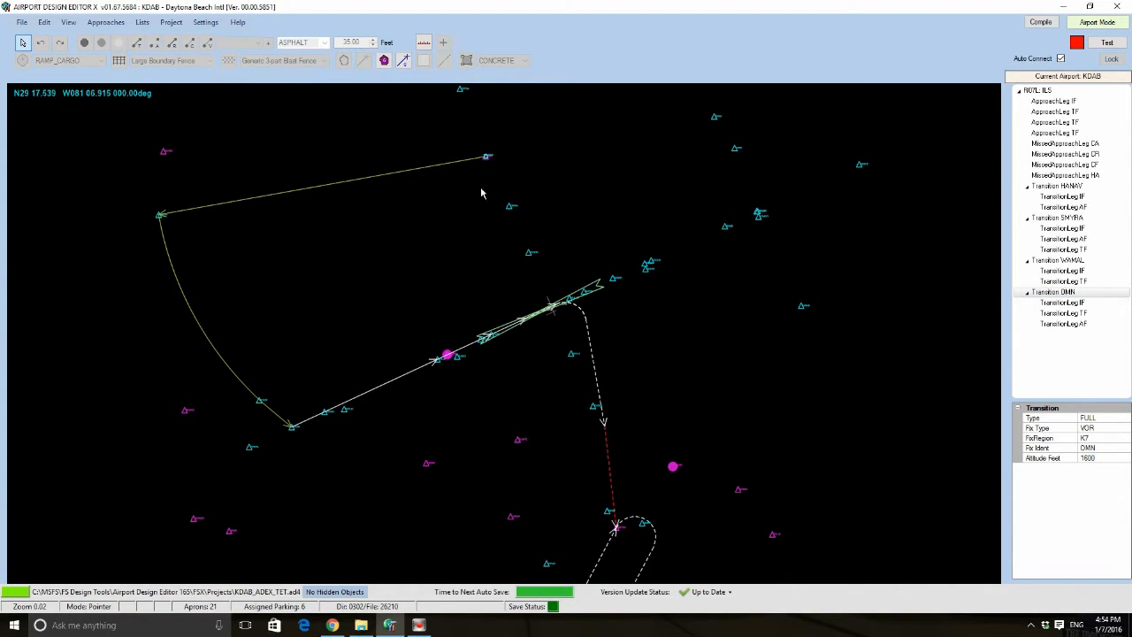
mouse_move(448, 357)
mouse_move(486, 159)
mouse_move(293, 431)
scroll(561, 232, "down", 3)
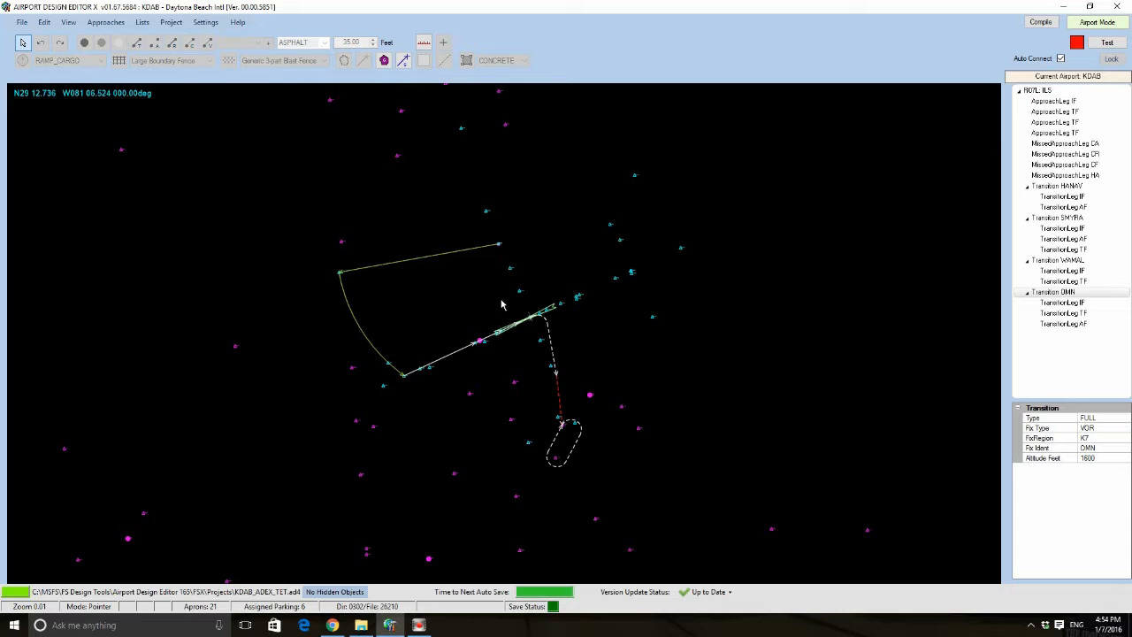
scroll(531, 306, "up", 4)
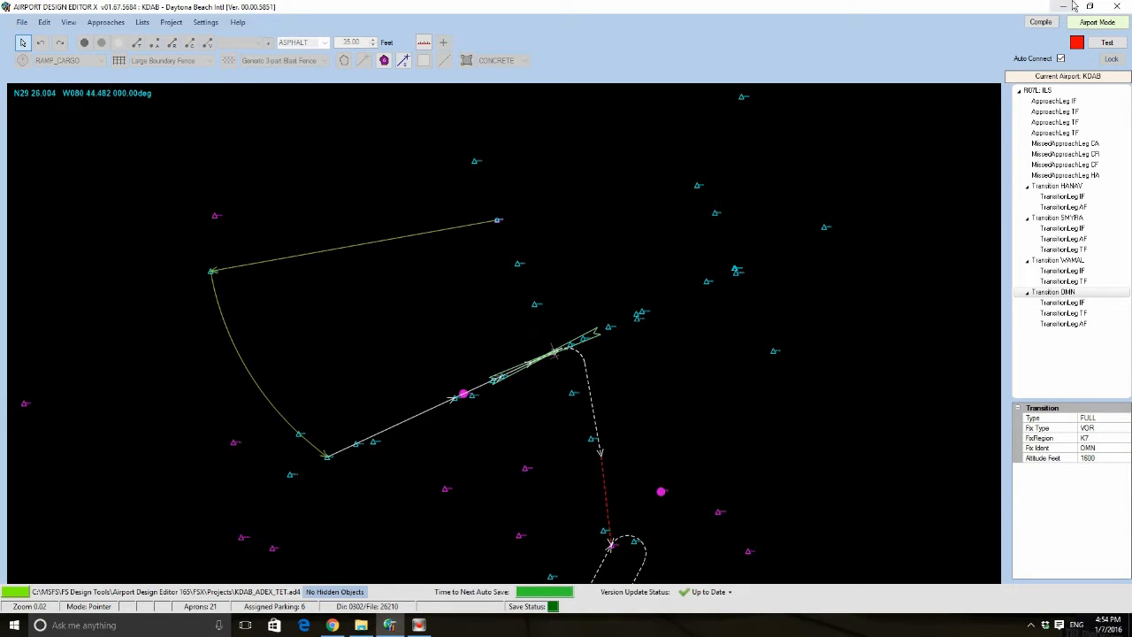
- Return to airport mode and review the full runway, taxiway and apron layout
left_click(1097, 22)
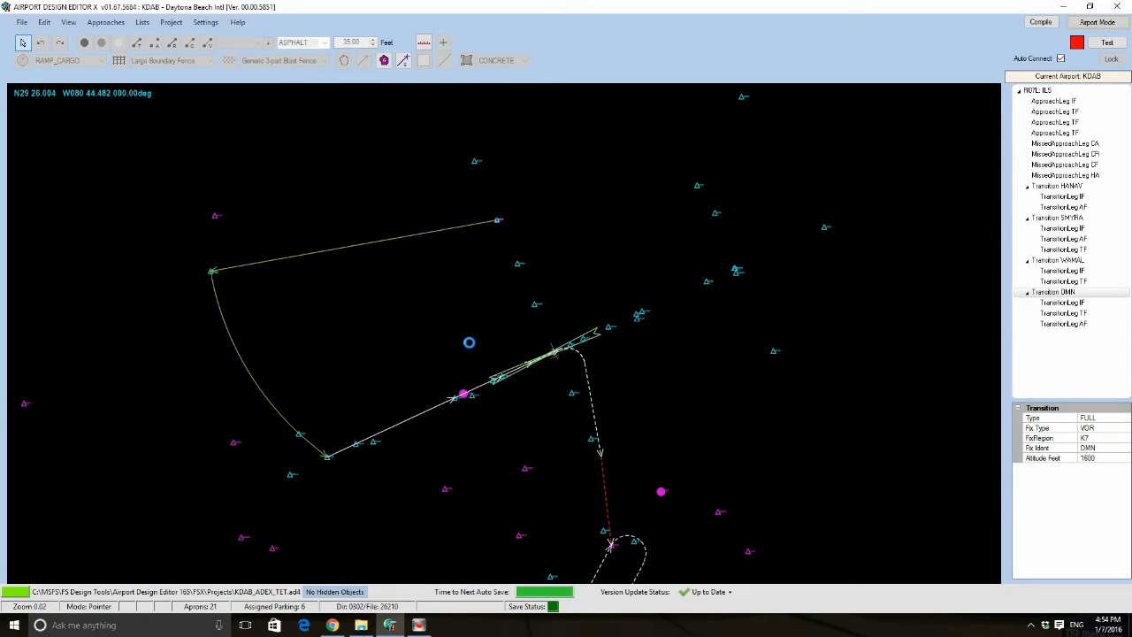
scroll(702, 300, "up", 4)
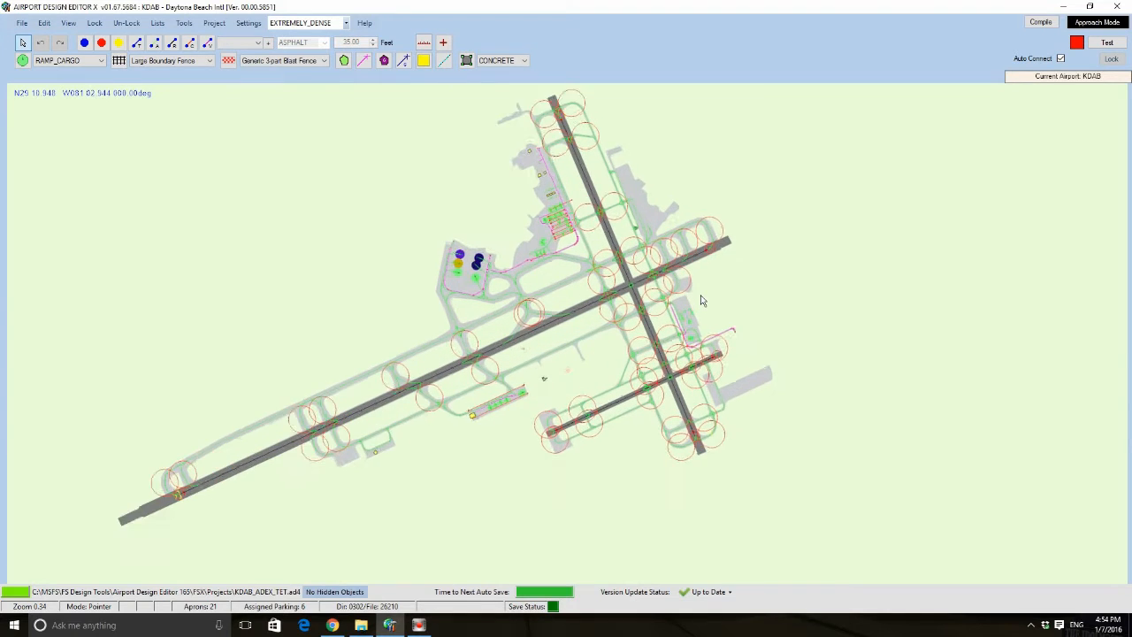
scroll(568, 411, "up", 3)
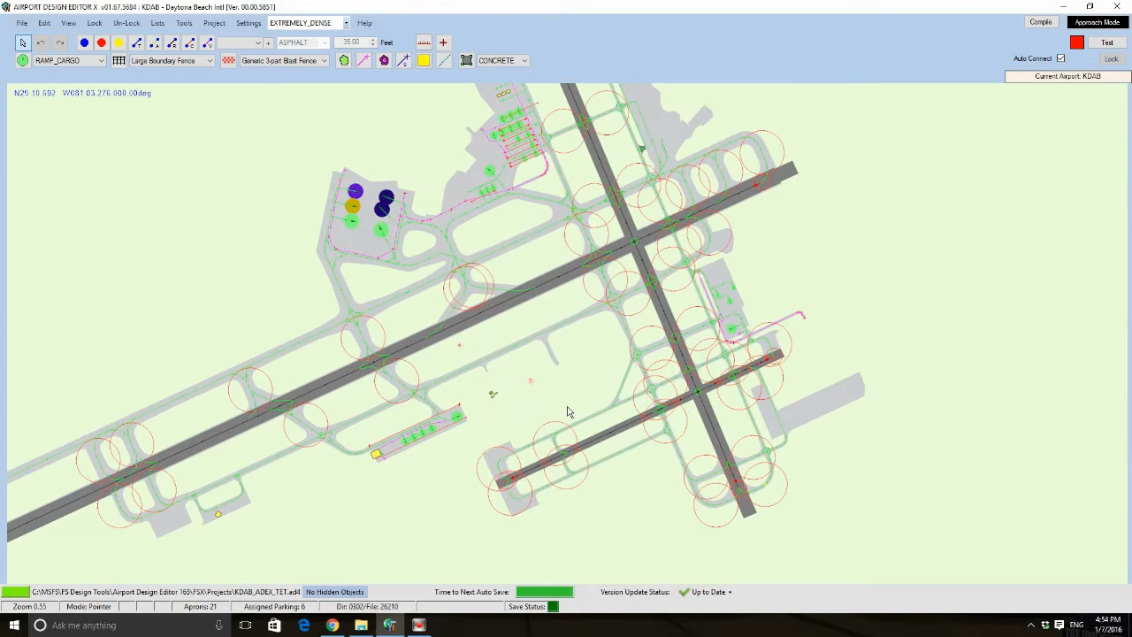
scroll(593, 387, "down", 5)
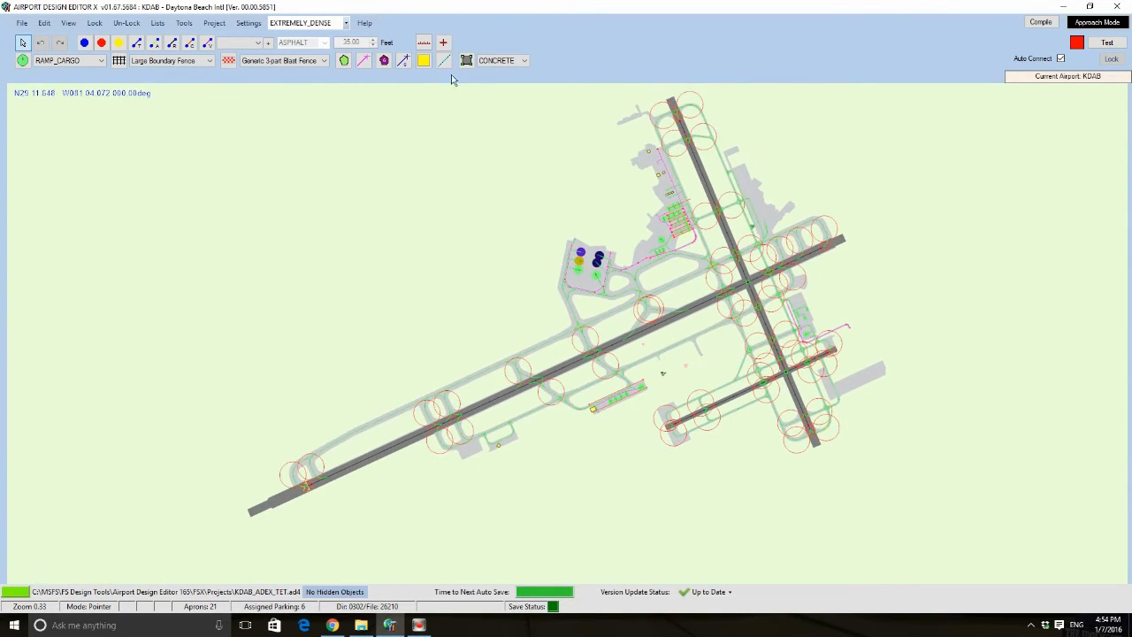
- Draw a large concrete apron polygon enclosing the entire airport, including all runways, taxiways and parking areas
left_click(466, 60)
scroll(132, 376, "down", 2)
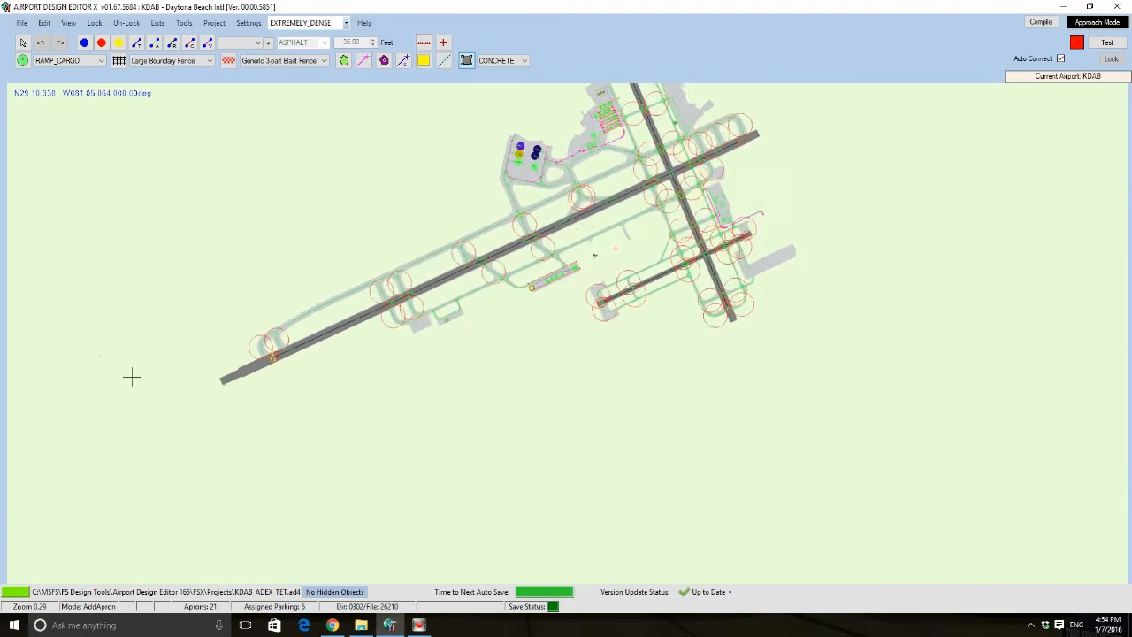
left_click(103, 358)
left_click(114, 380)
left_click(242, 451)
left_click(508, 455)
left_click(676, 425)
left_click(797, 323)
left_click(852, 207)
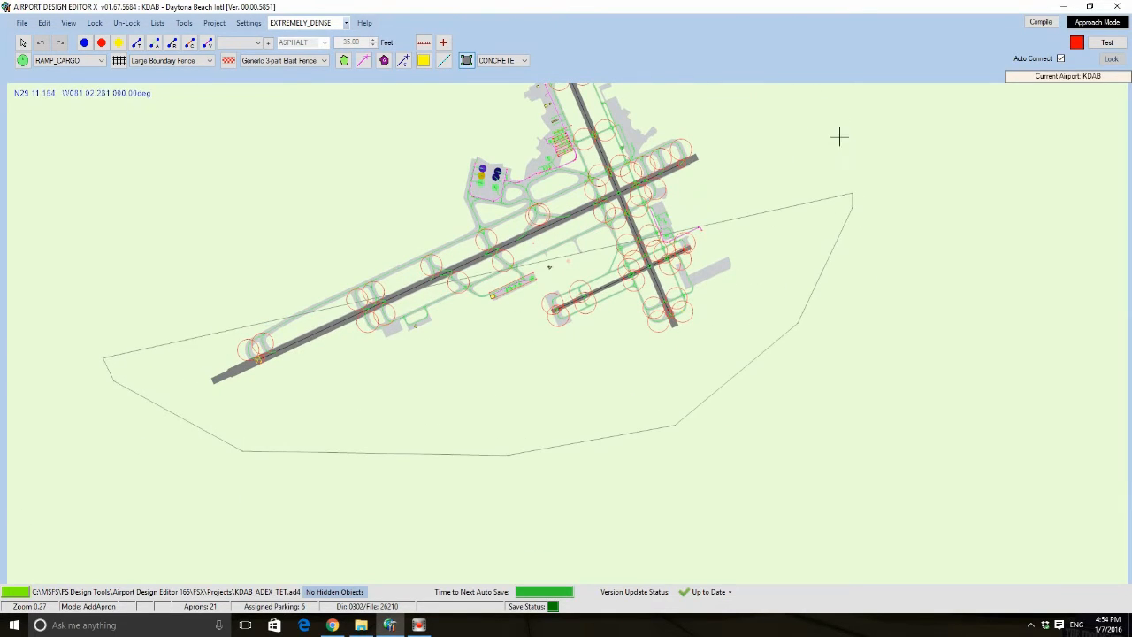
right_click_drag(831, 140, 789, 385)
left_click(772, 212)
left_click(733, 186)
left_click(153, 189)
left_click(143, 215)
left_click(135, 362)
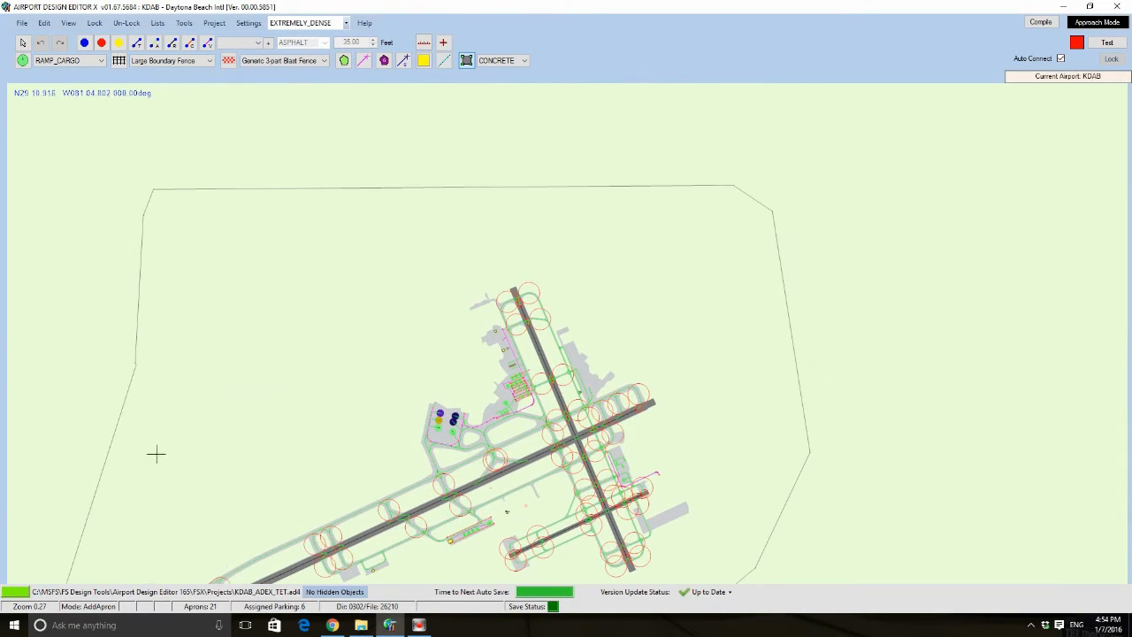
double_click(143, 445)
right_click_drag(222, 490, 298, 228)
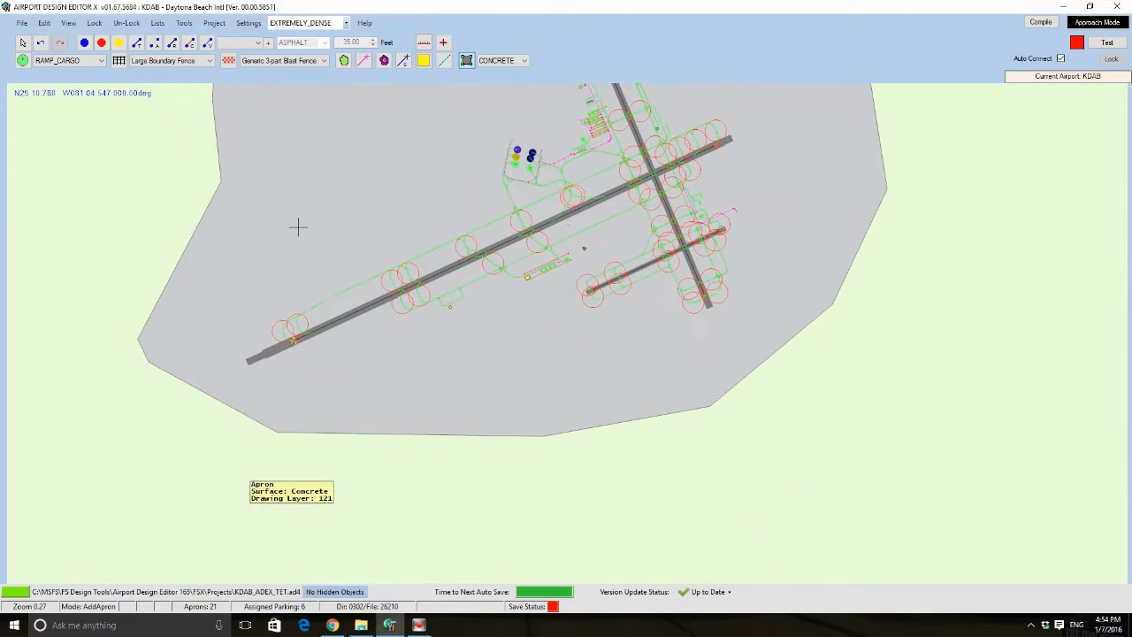
- Leave apron drawing, select the large concrete apron covering the airport, and delete it
key("Escape")
left_click(346, 149)
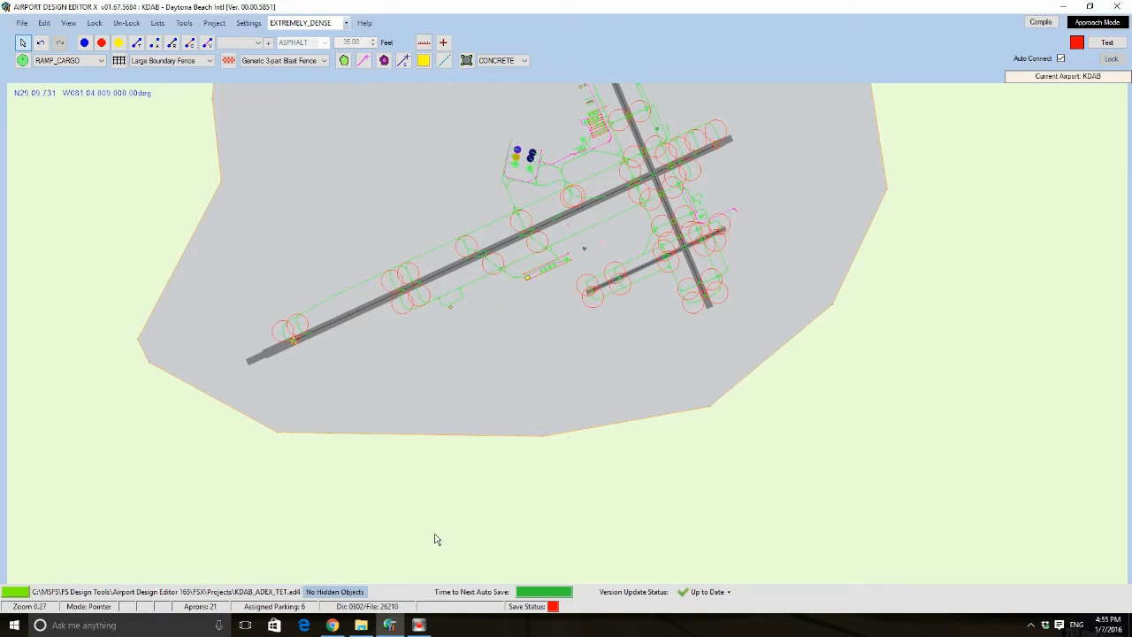
left_click_drag(435, 469, 356, 527)
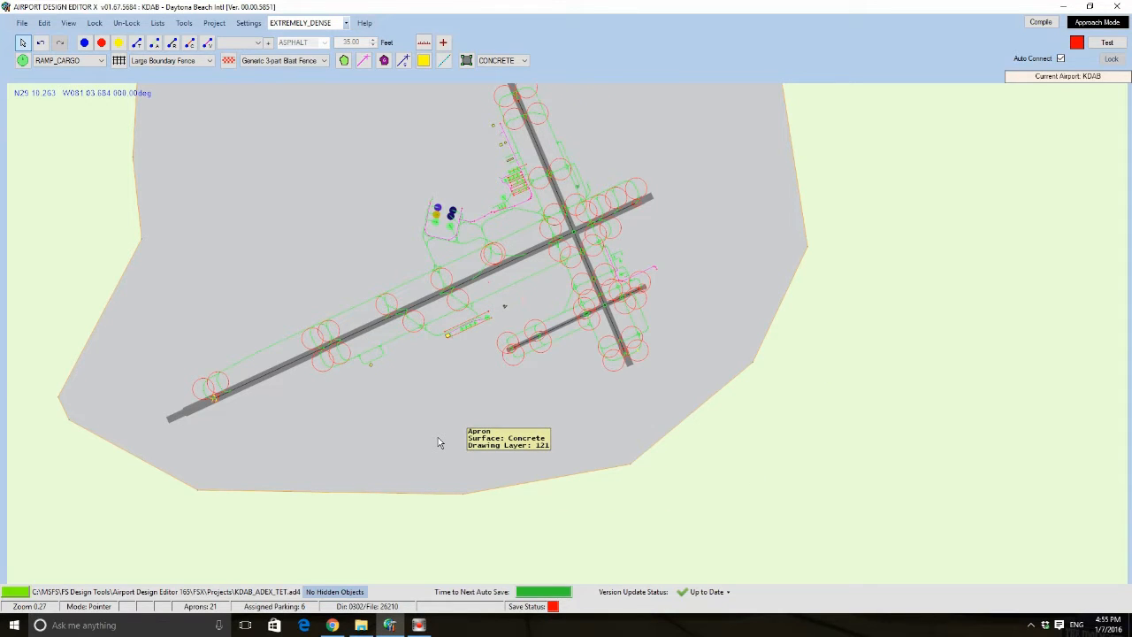
key("Delete")
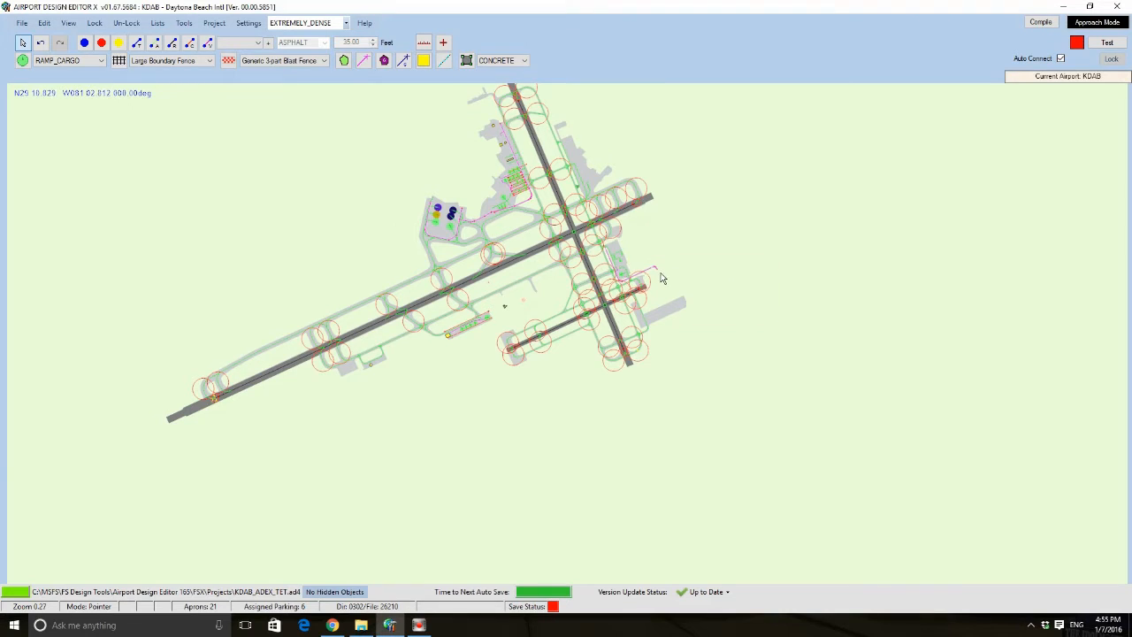
- Examine the taxiways and hold points along runway 07L/25R, between the southwest parking row and the terminal ramp
scroll(672, 276, "up", 2)
scroll(672, 276, "up", 2)
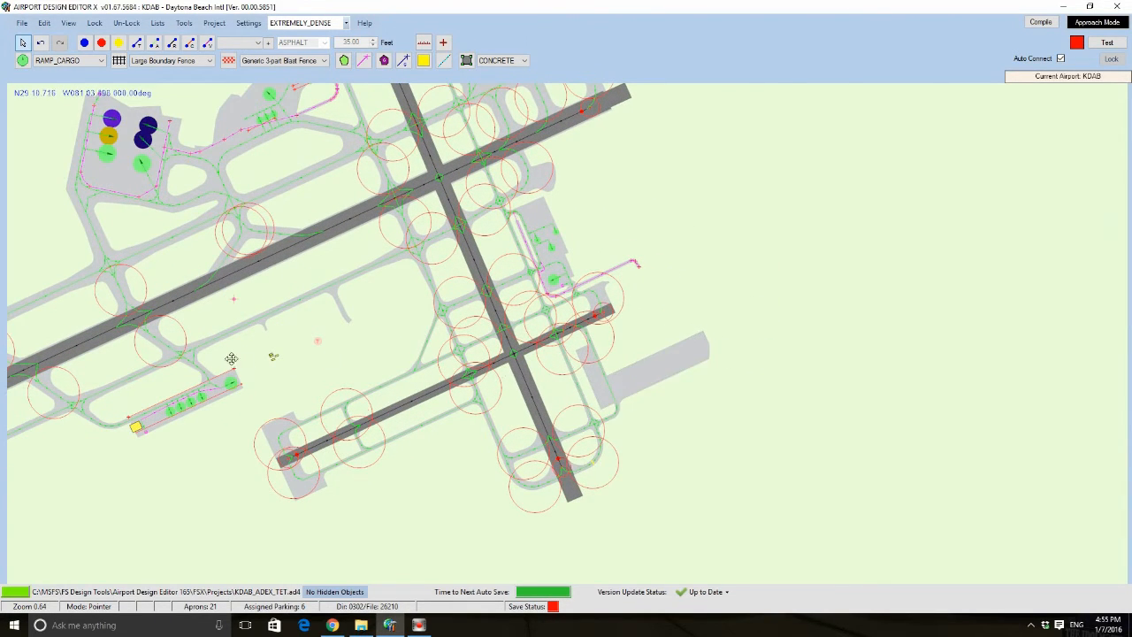
left_click_drag(230, 358, 706, 433)
scroll(707, 433, "up", 2)
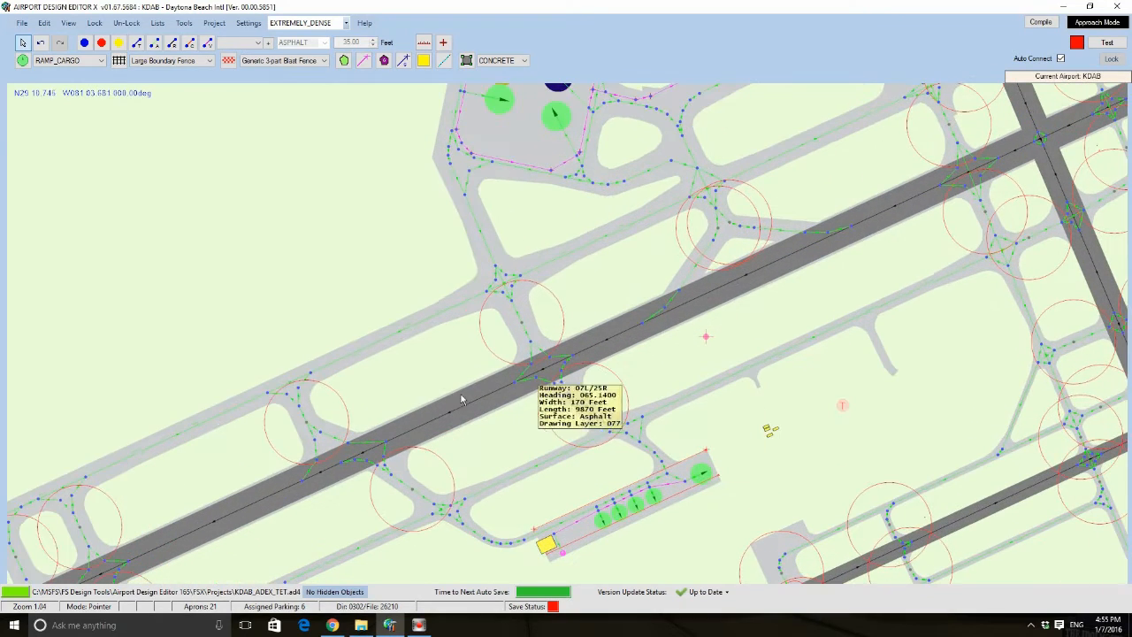
left_click_drag(392, 408, 469, 358)
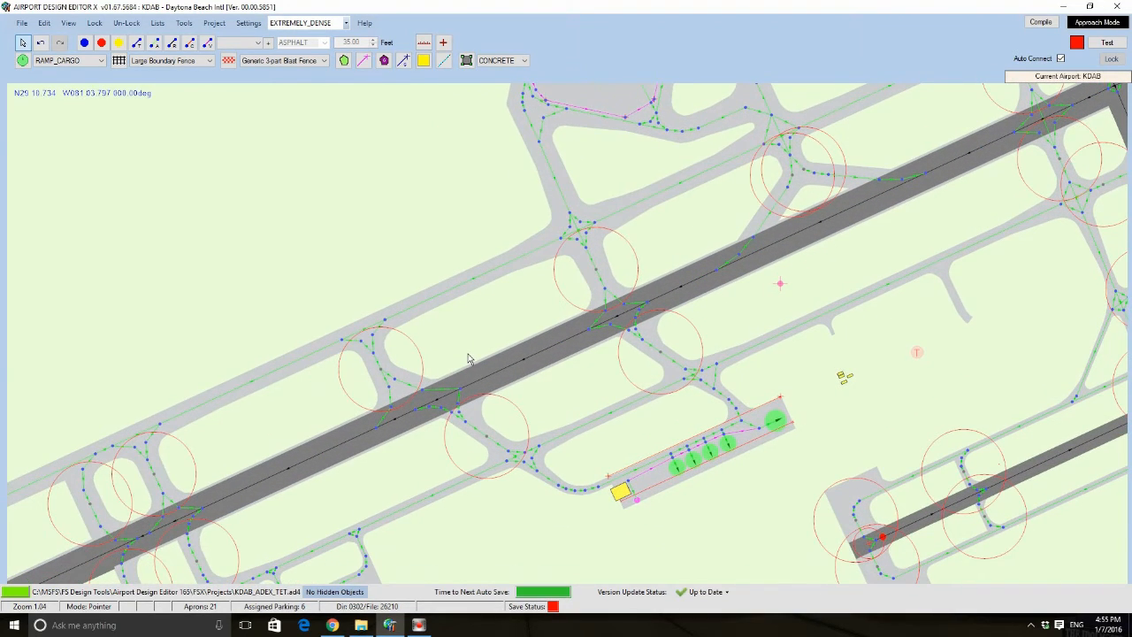
scroll(588, 291, "down", 3)
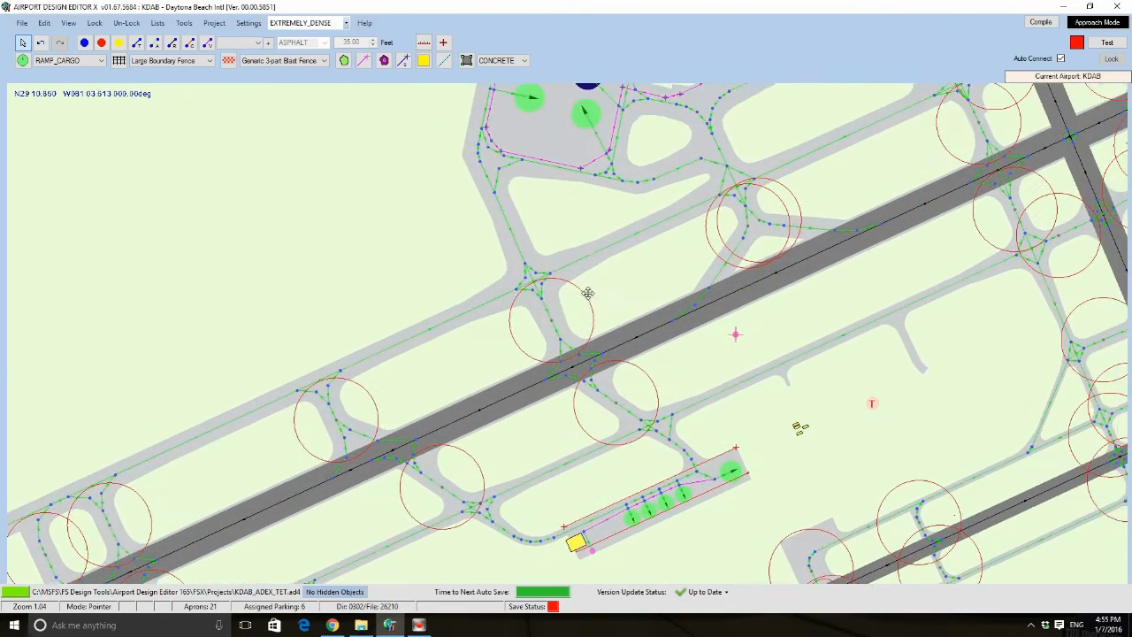
scroll(527, 294, "up", 3)
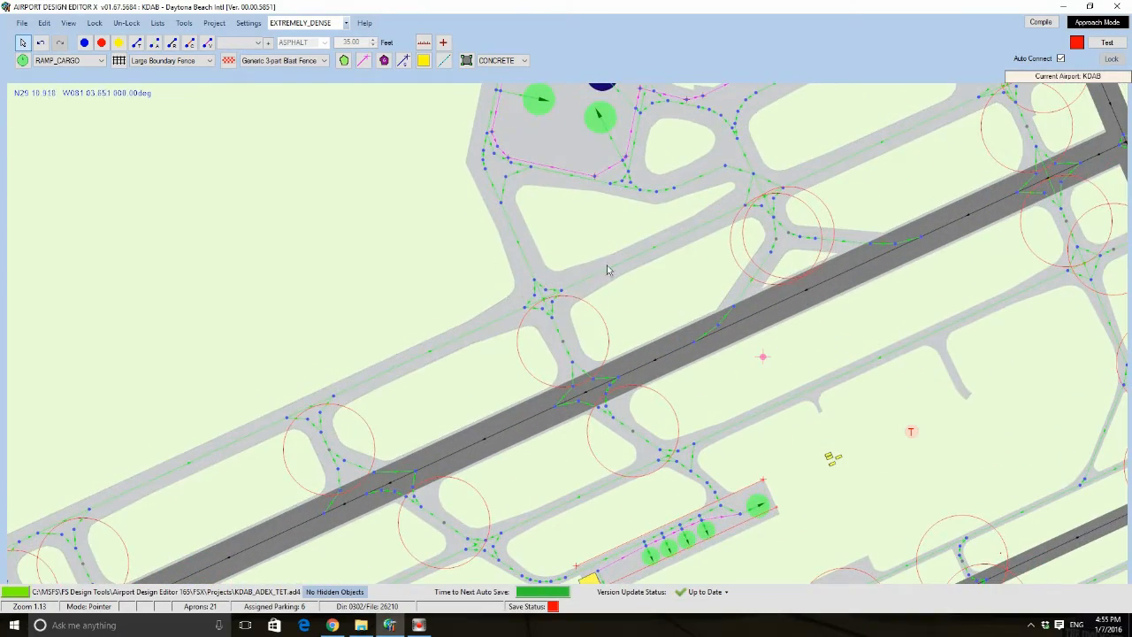
left_click_drag(590, 150, 384, 324)
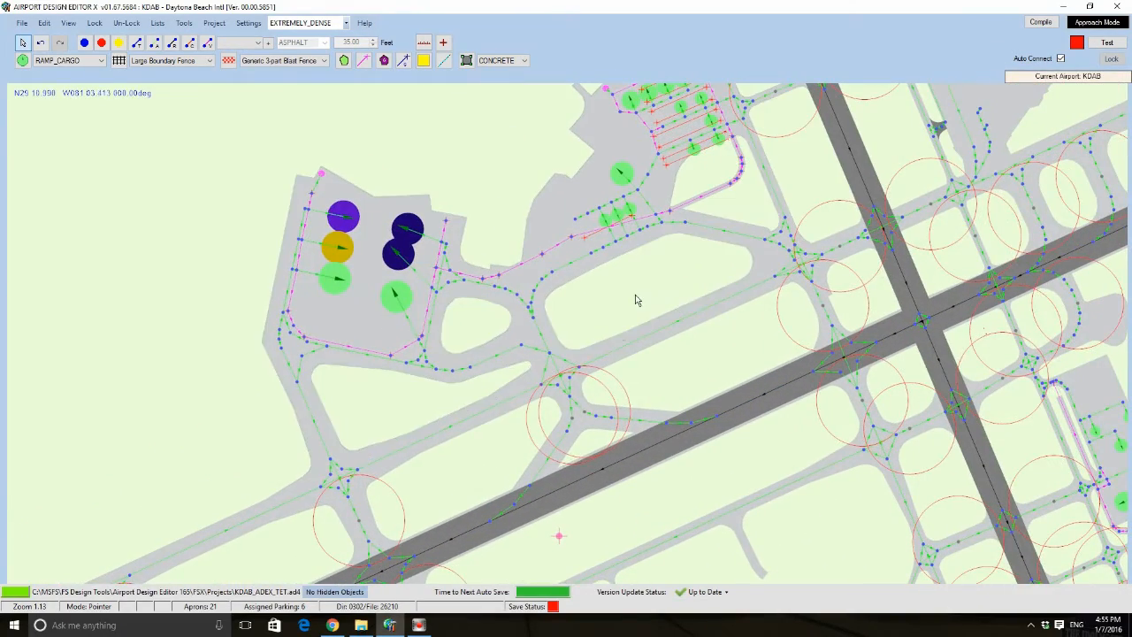
- Review the short runway's surroundings and the overall arrangement of the airport's runways, aprons and parking areas
scroll(508, 312, "down", 3)
left_click_drag(705, 489, 587, 298)
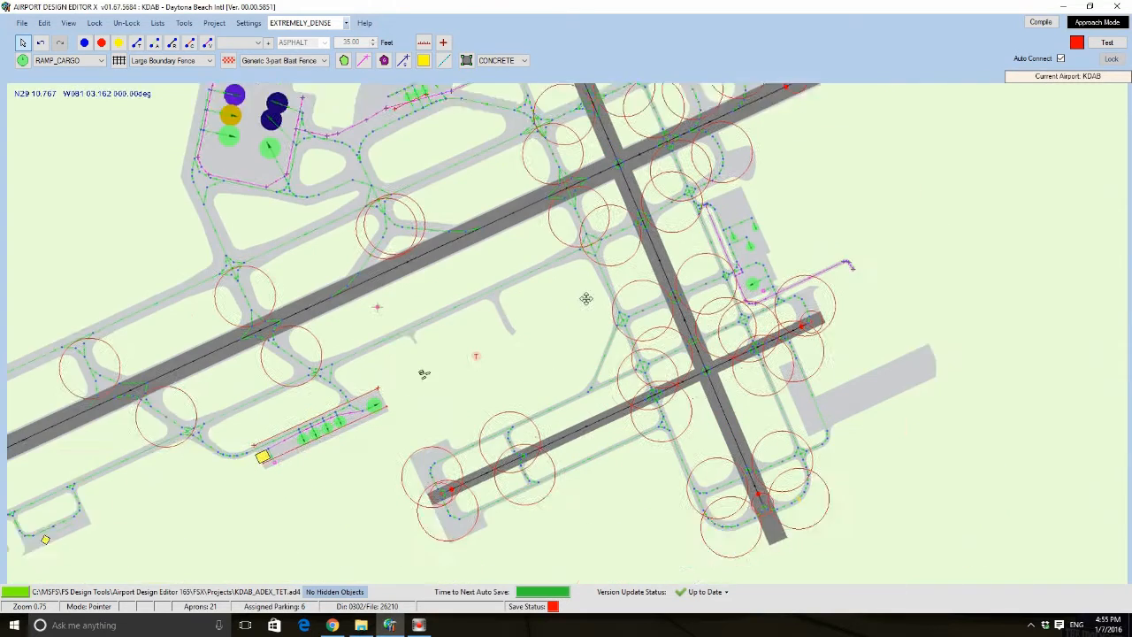
scroll(586, 298, "down", 3)
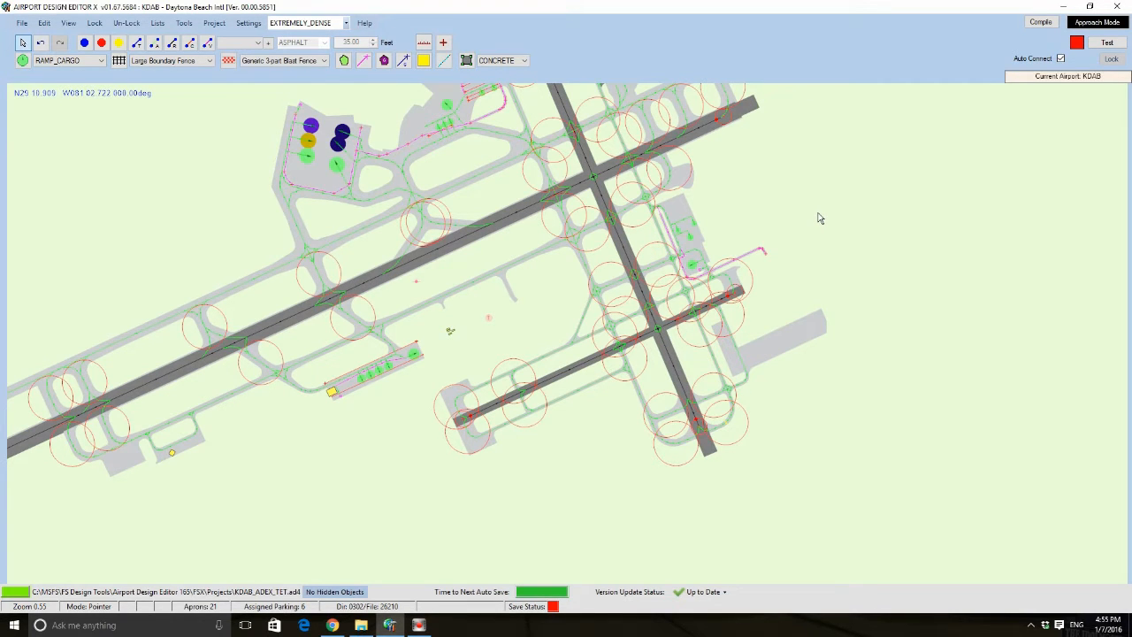
scroll(815, 214, "down", 2)
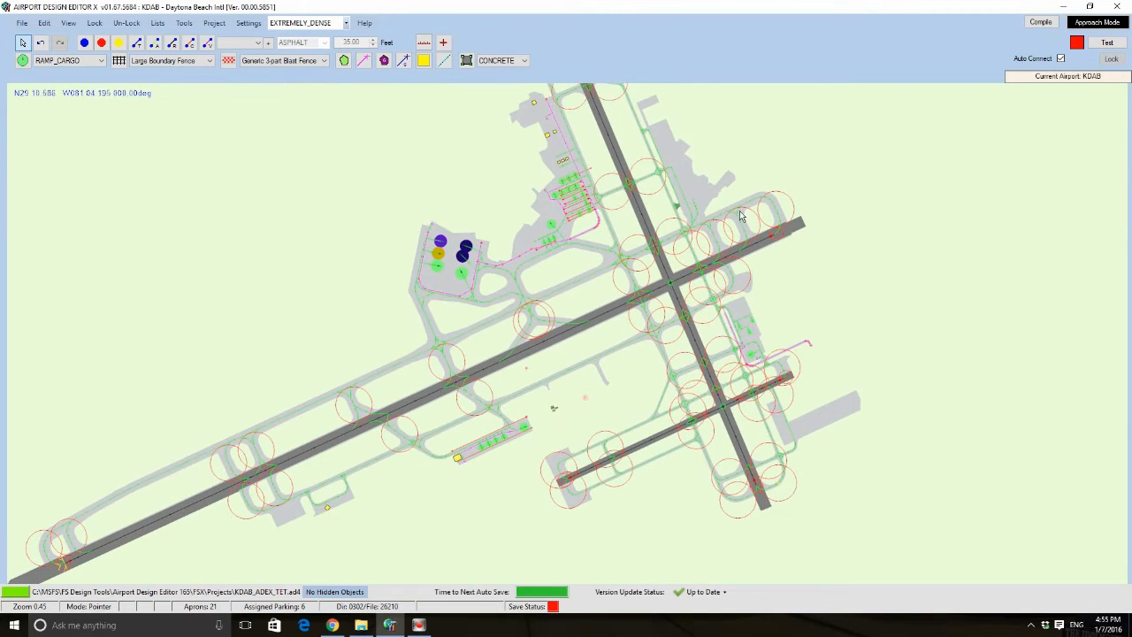
scroll(445, 211, "down", 2)
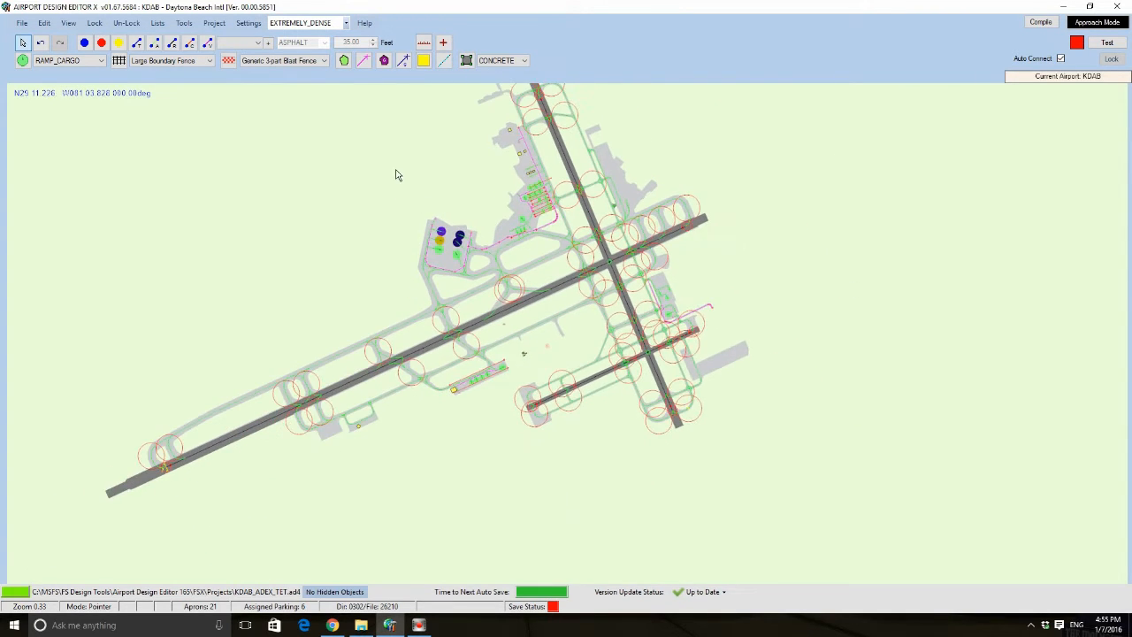
left_click_drag(395, 175, 437, 215)
scroll(610, 256, "up", 2)
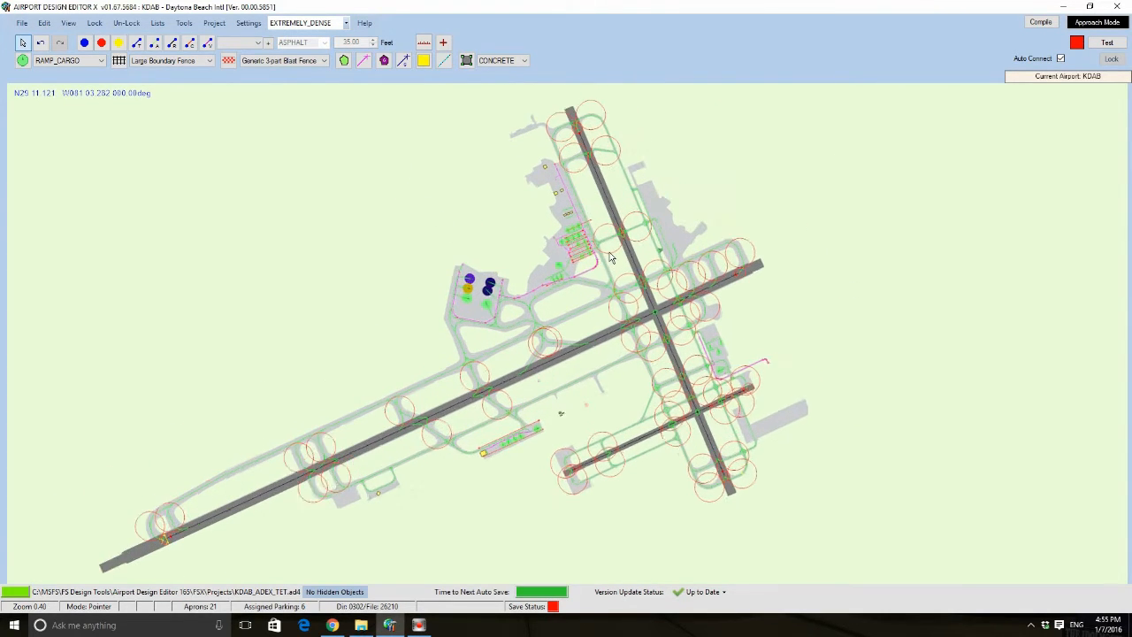
- Examine the runway crossings and surrounding taxiways on the eastern side of the Daytona Beach airport
scroll(610, 256, "up", 1)
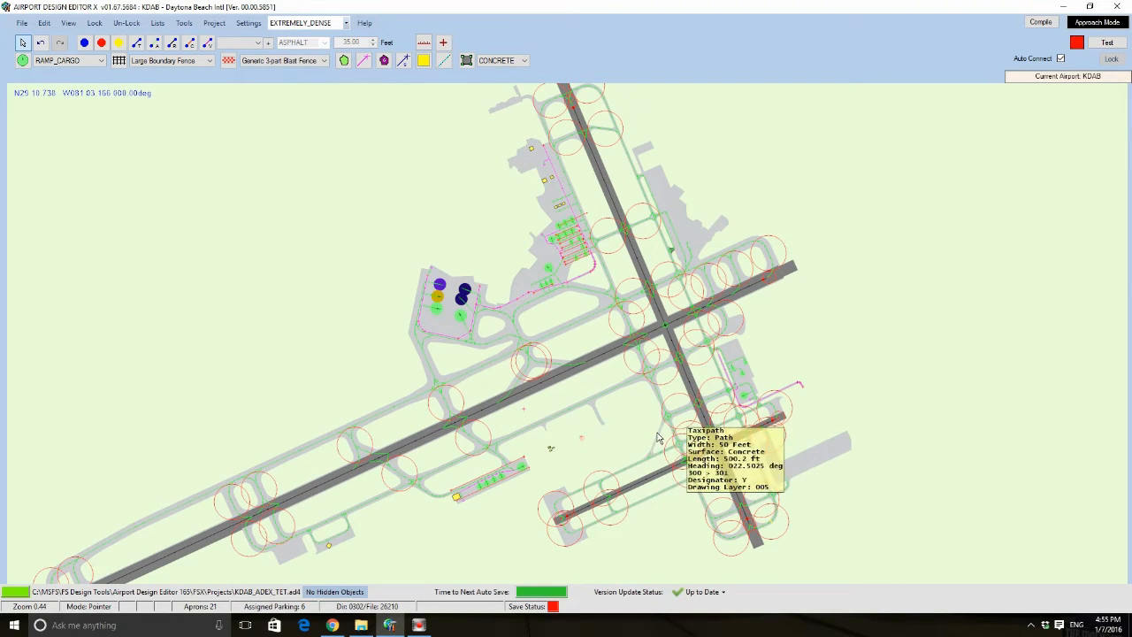
scroll(658, 437, "up", 4)
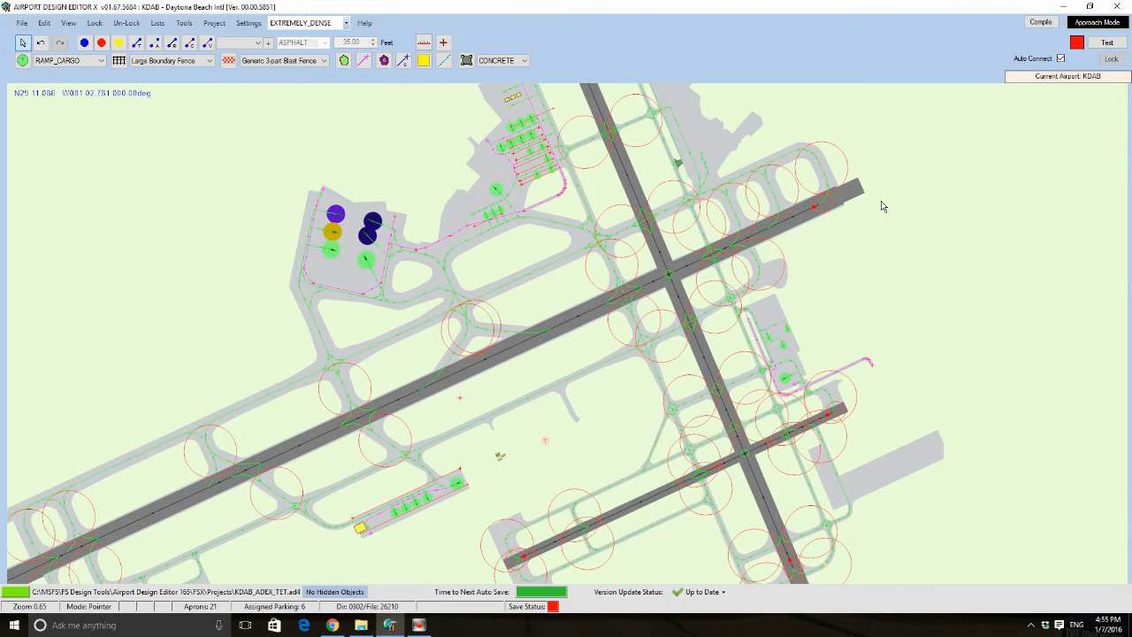
scroll(882, 207, "up", 1)
left_click_drag(895, 273, 809, 253)
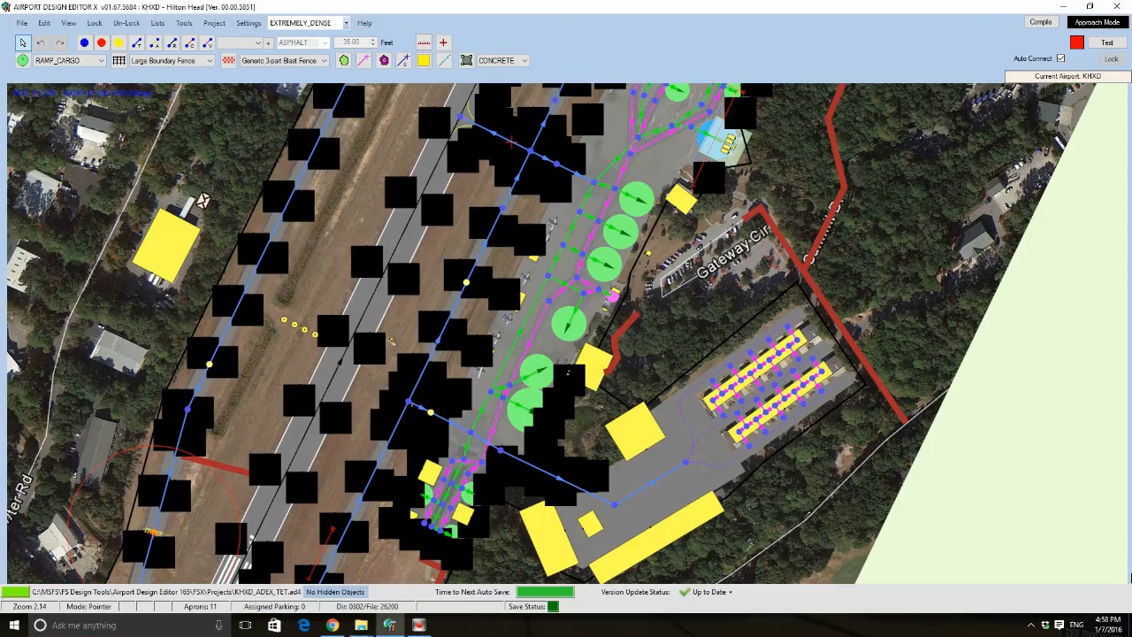
- Review the Hilton Head (KHXD) project's southern half, including the runway, parallel taxiways, eastern apron and the black squares covering them
scroll(908, 338, "down", 4)
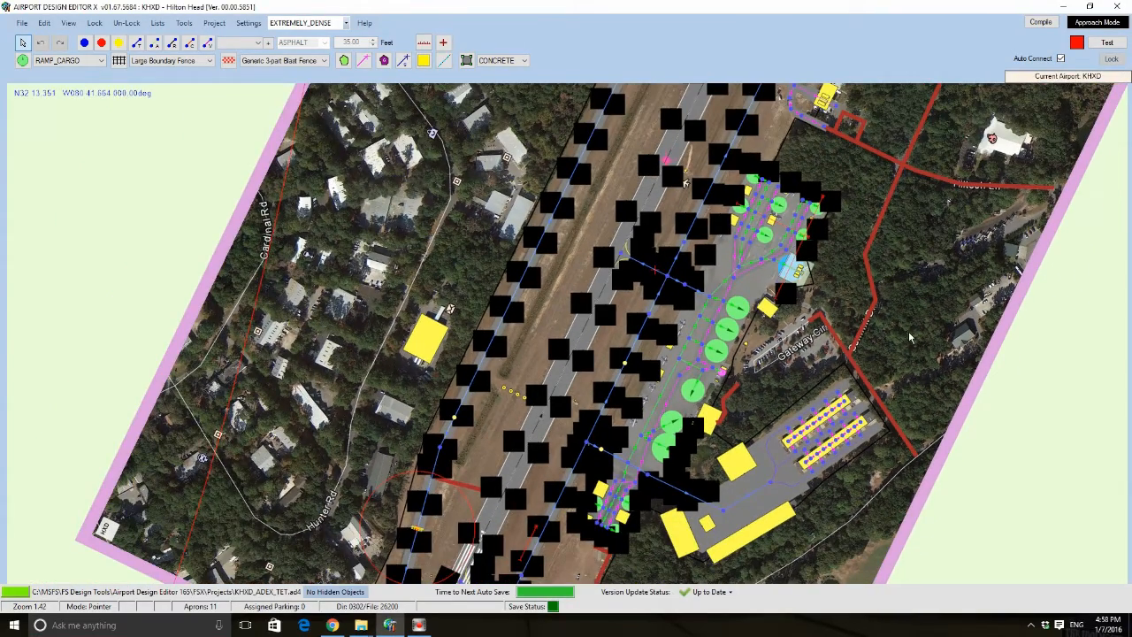
scroll(808, 256, "down", 2)
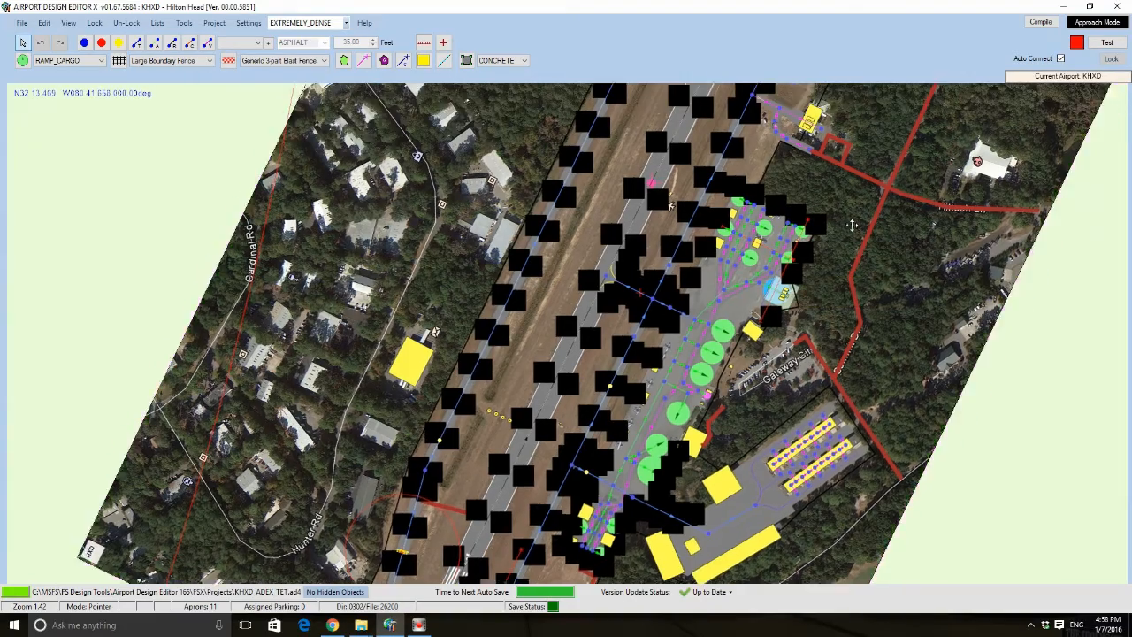
scroll(852, 232, "down", 1)
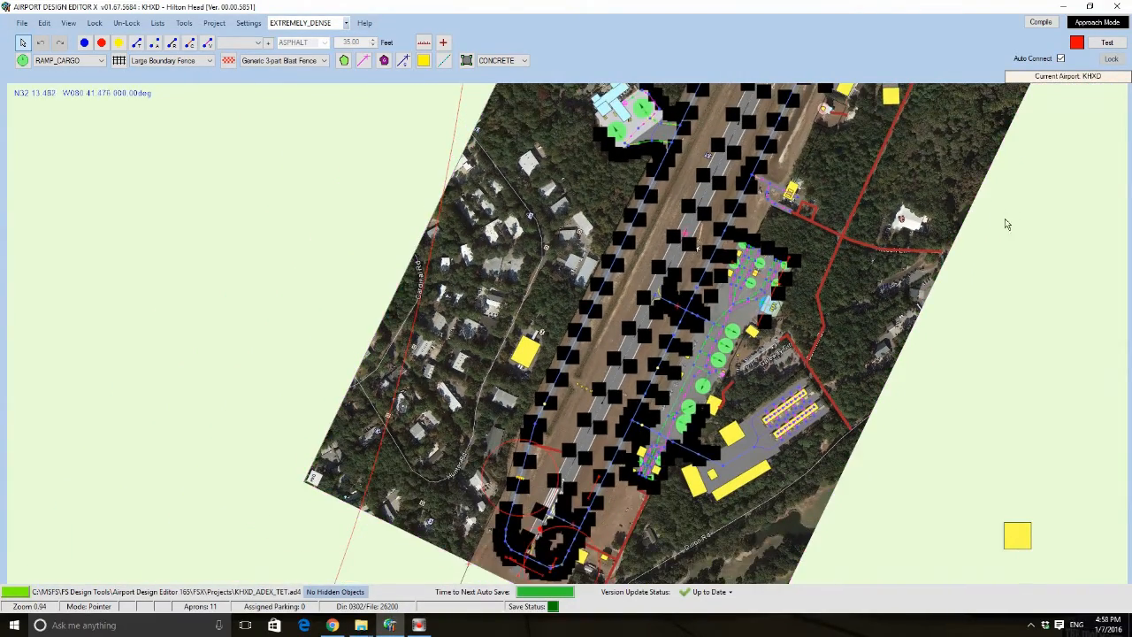
scroll(967, 248, "up", 1)
scroll(696, 352, "up", 2)
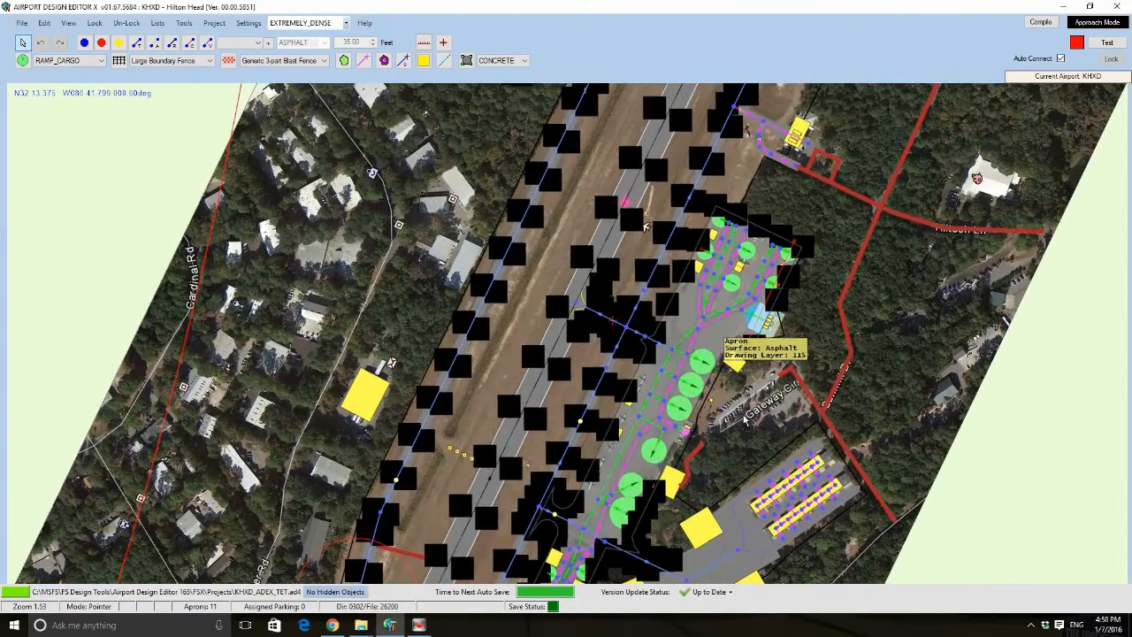
right_click_drag(746, 412, 573, 309)
scroll(573, 309, "down", 1)
scroll(669, 285, "down", 1)
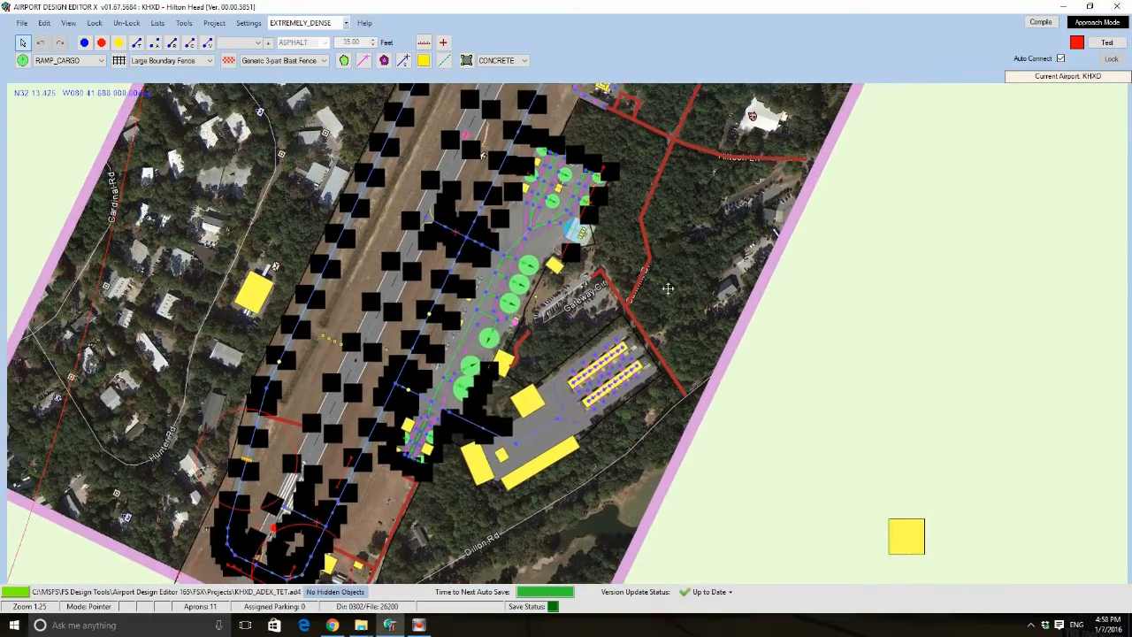
- Examine the black library object squares along the runway and taxiways between the northwest terminal ramp and the eastern apron
right_click_drag(670, 285, 669, 310)
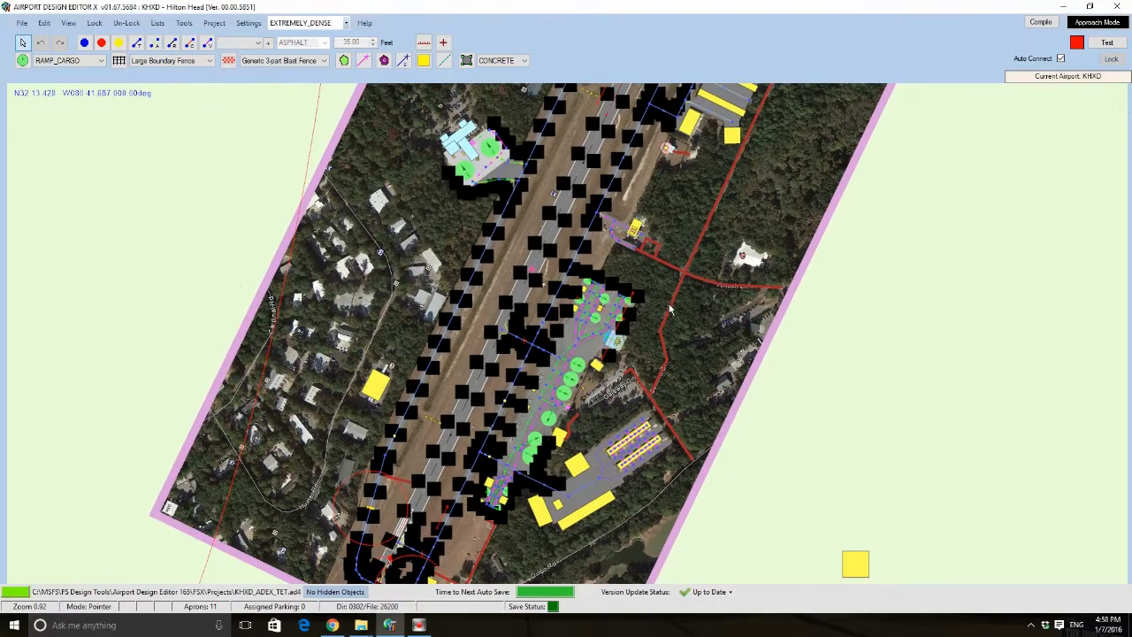
scroll(715, 181, "down", 1)
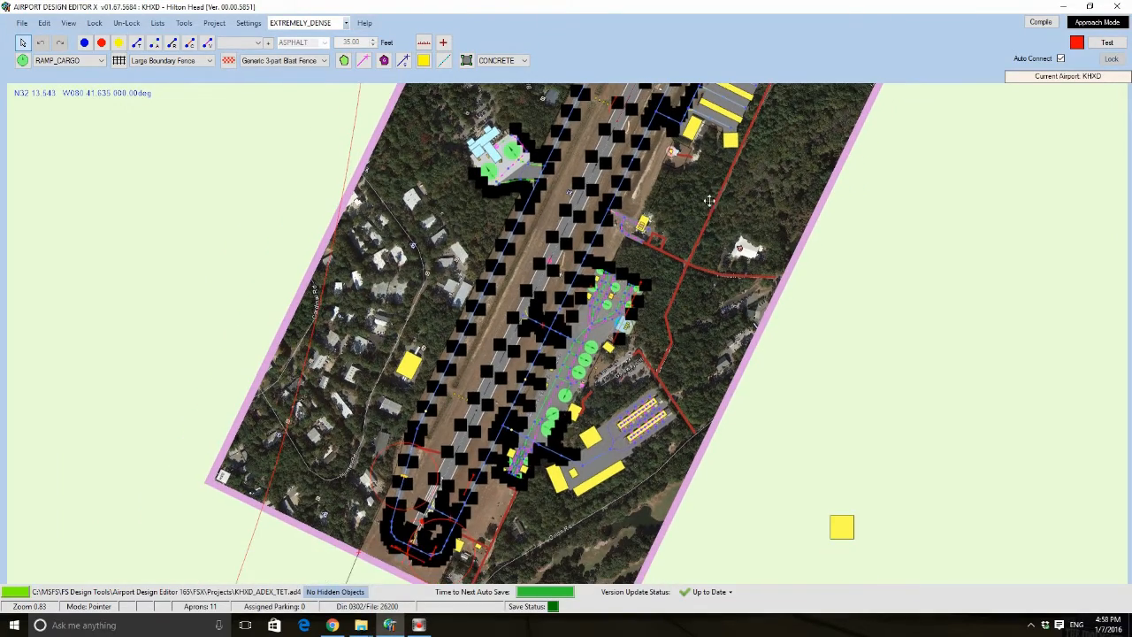
right_click_drag(695, 209, 673, 273)
scroll(673, 274, "up", 2)
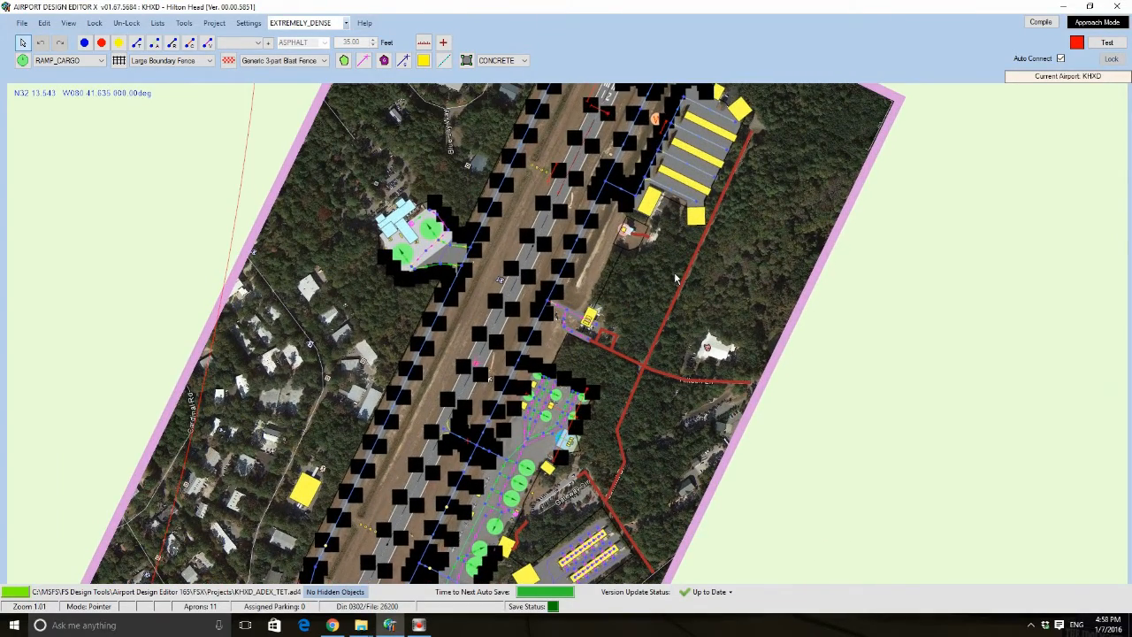
scroll(521, 256, "up", 5)
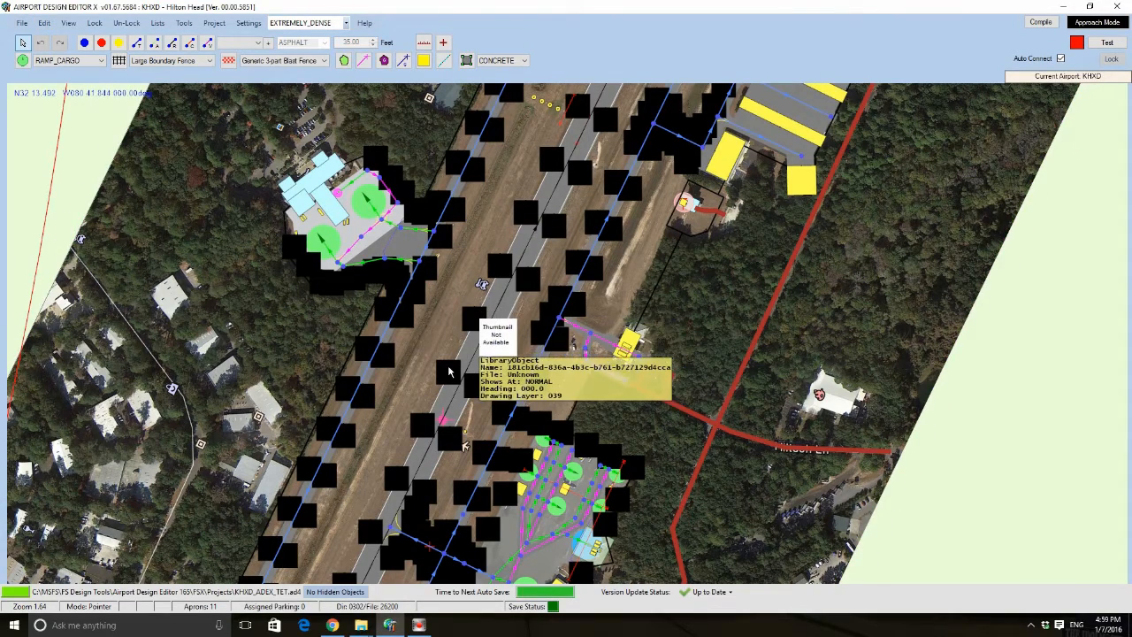
scroll(557, 387, "up", 1)
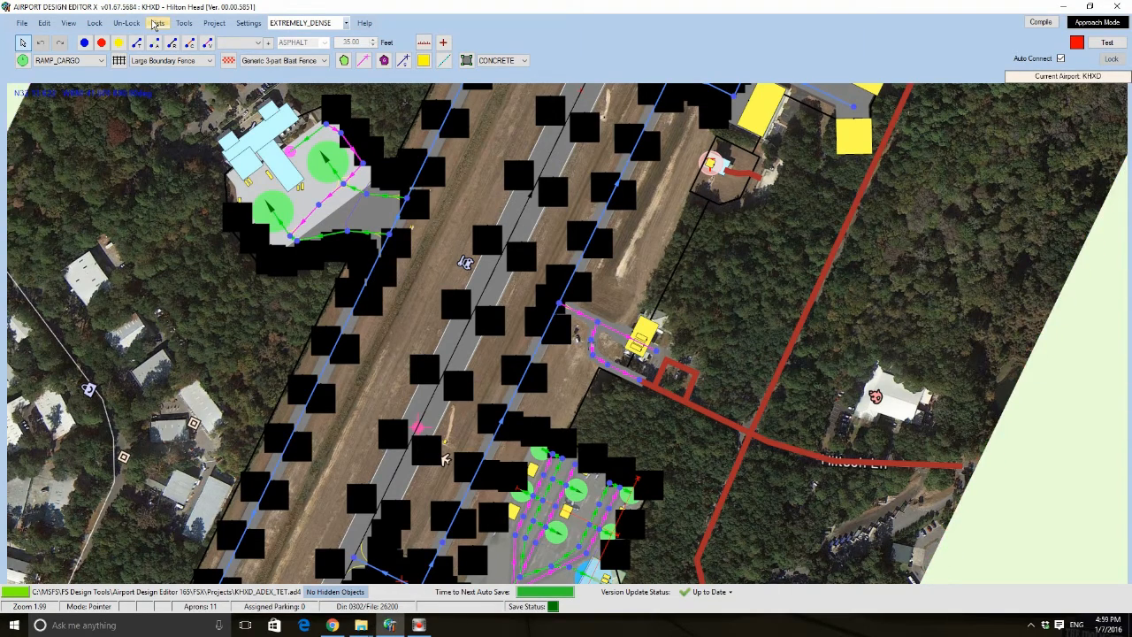
scroll(419, 175, "down", 2)
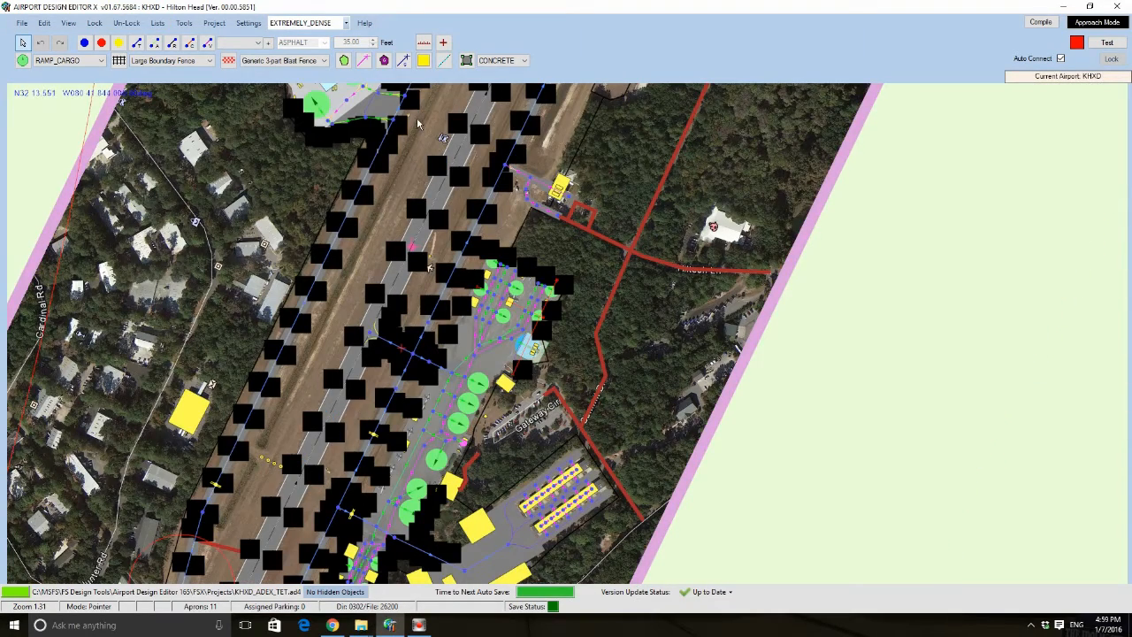
- Add the library file KHXD)Lights_Bases_FS9 (for FSX).bgl in the Library Object Manager, process its objects and save the library
left_click(160, 23)
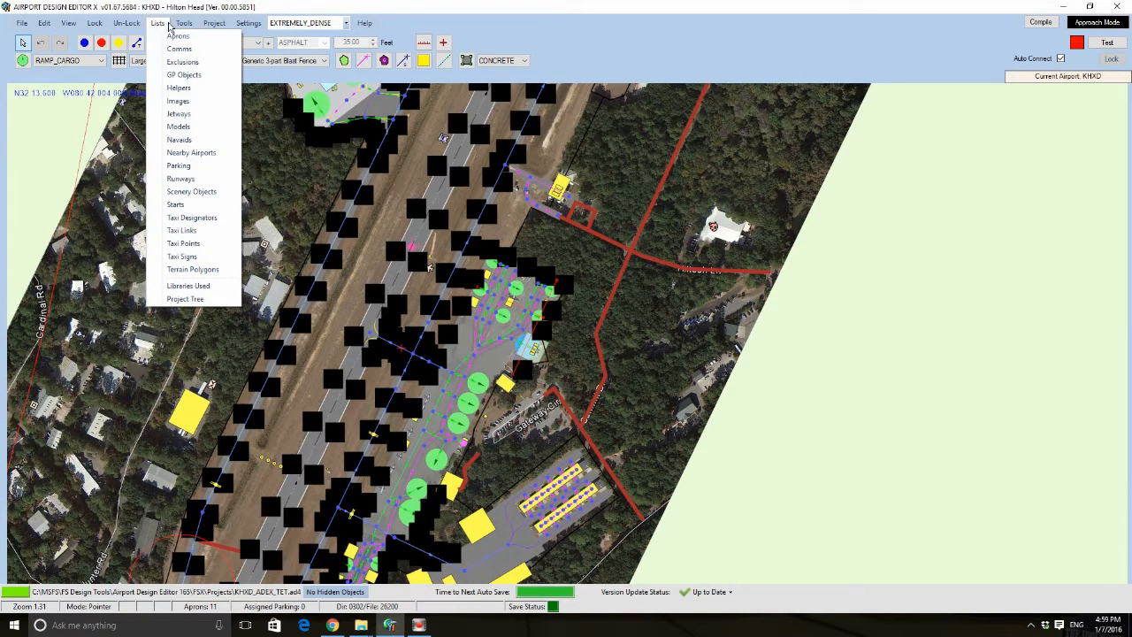
left_click(205, 104)
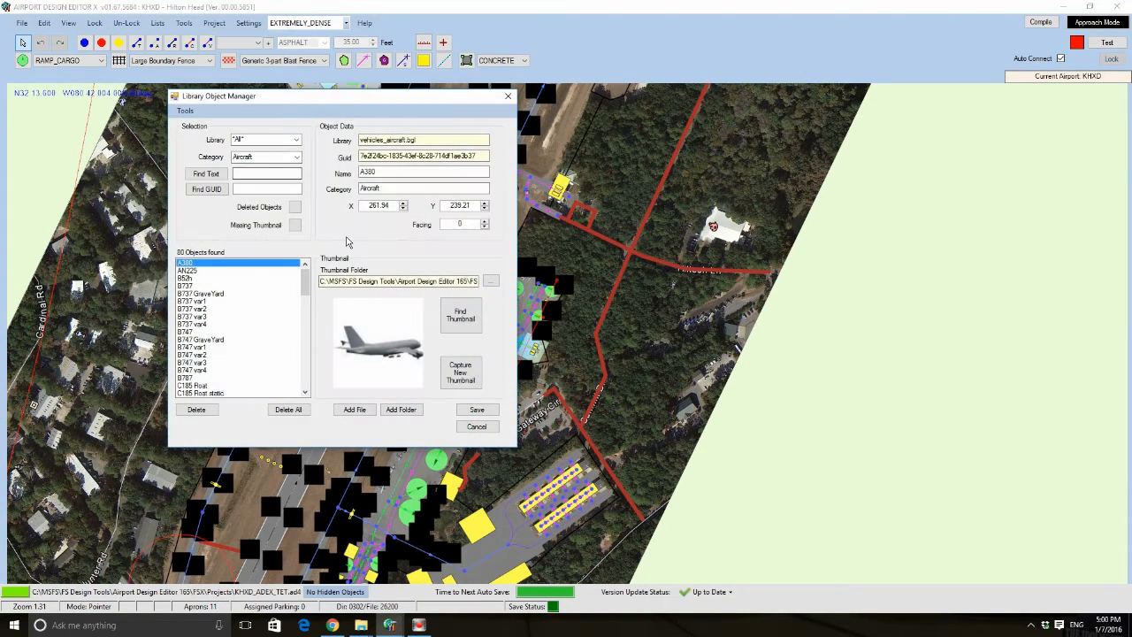
left_click(355, 409)
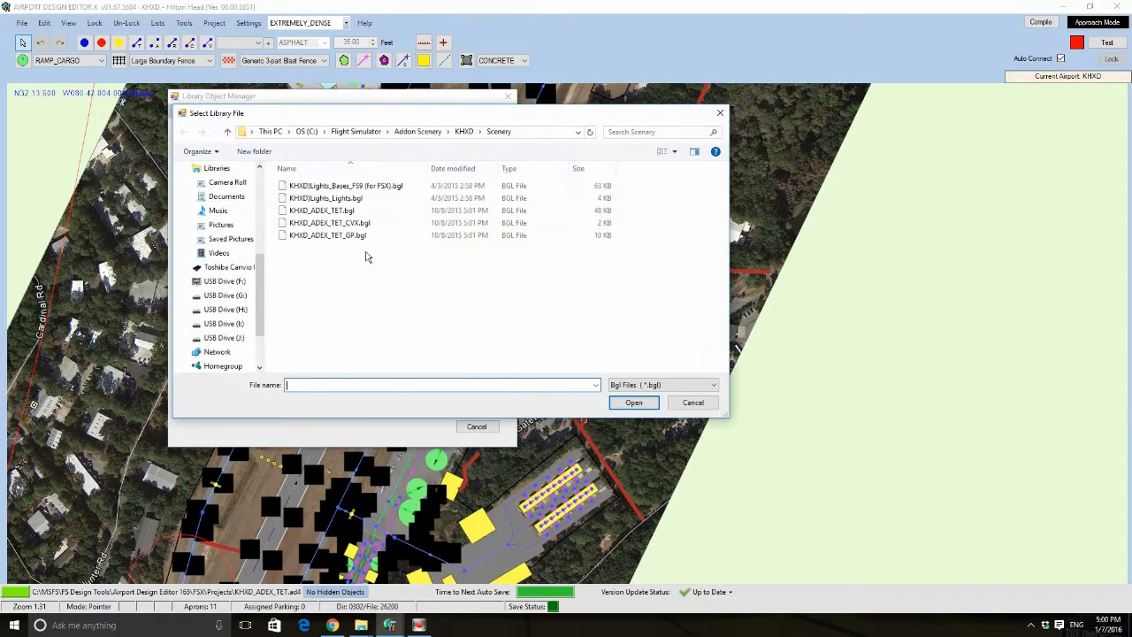
double_click(333, 186)
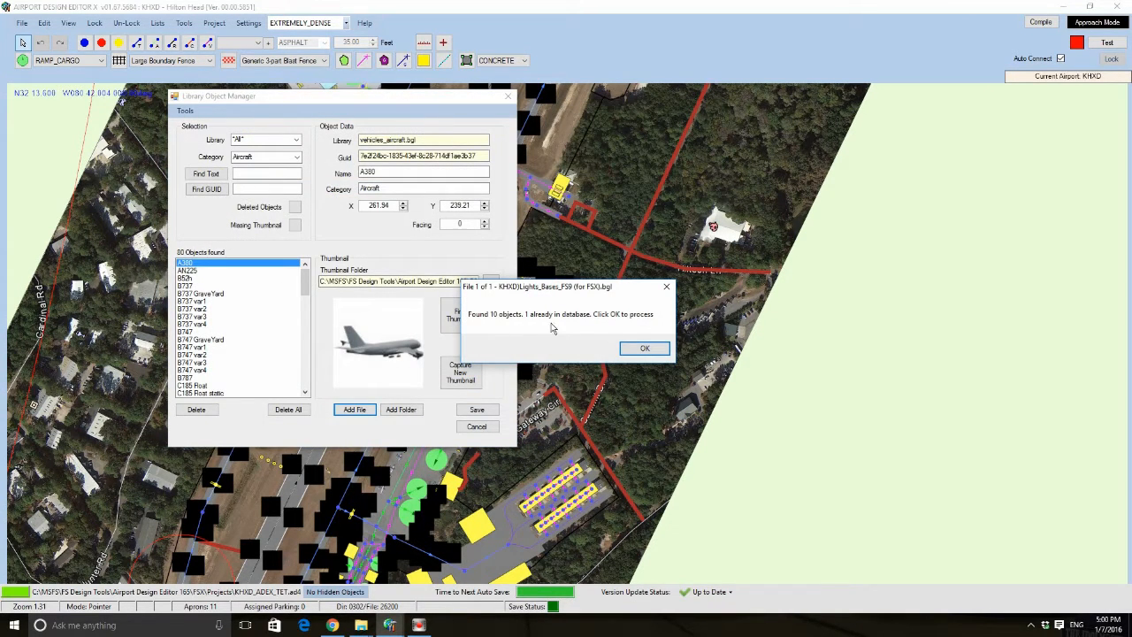
left_click(644, 348)
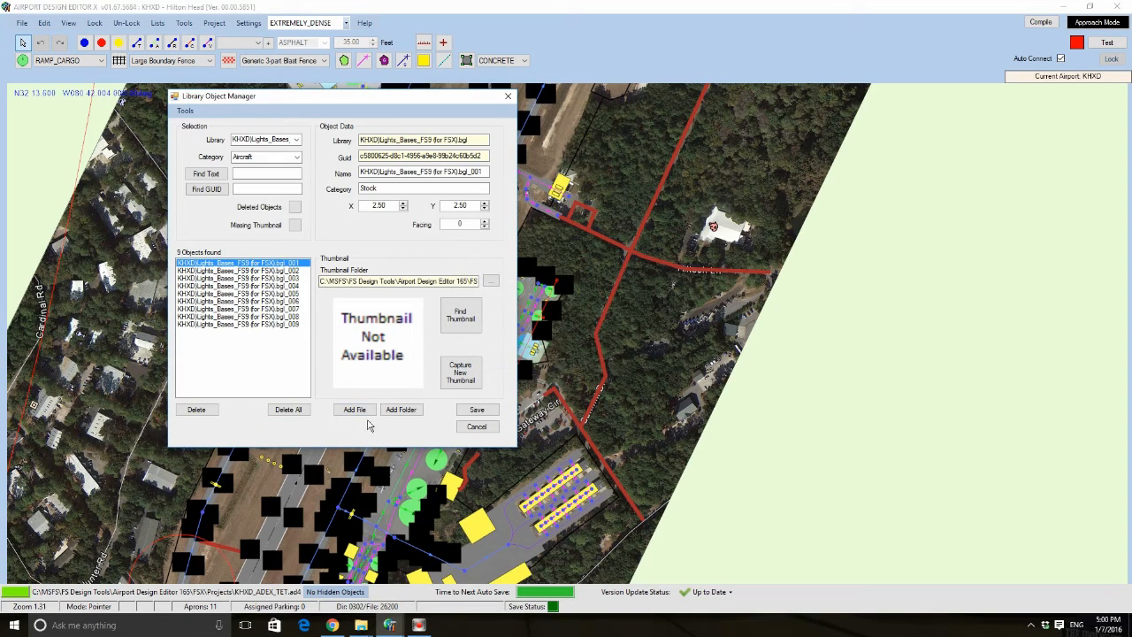
left_click(476, 409)
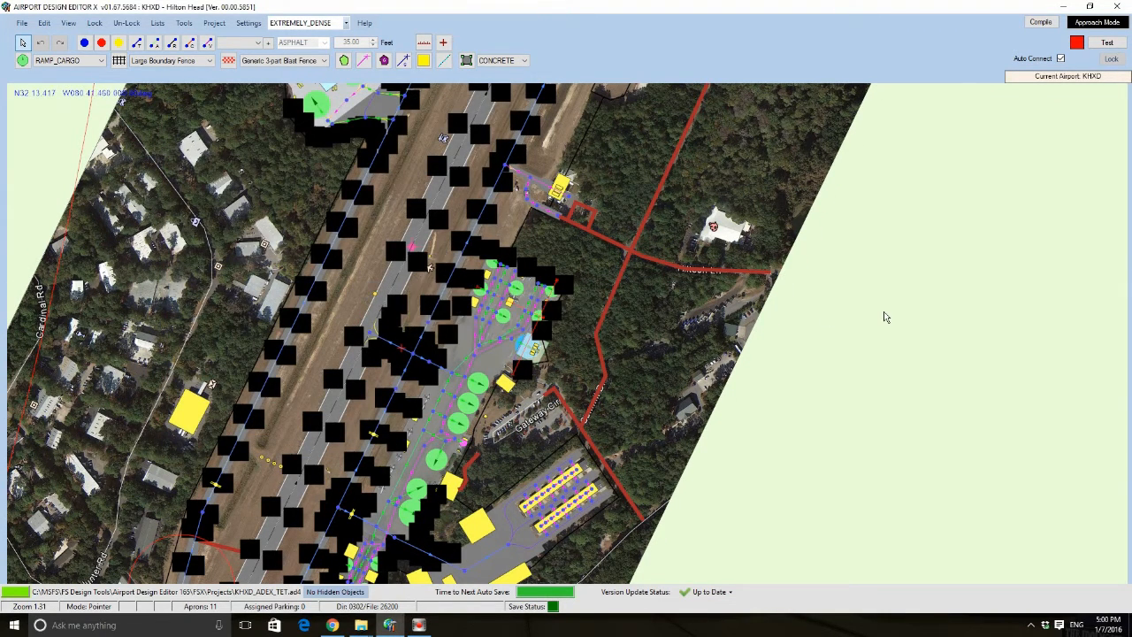
- Reopen the Hilton Head airport project KHXD_ADEX_TET.ad4
left_click(21, 23)
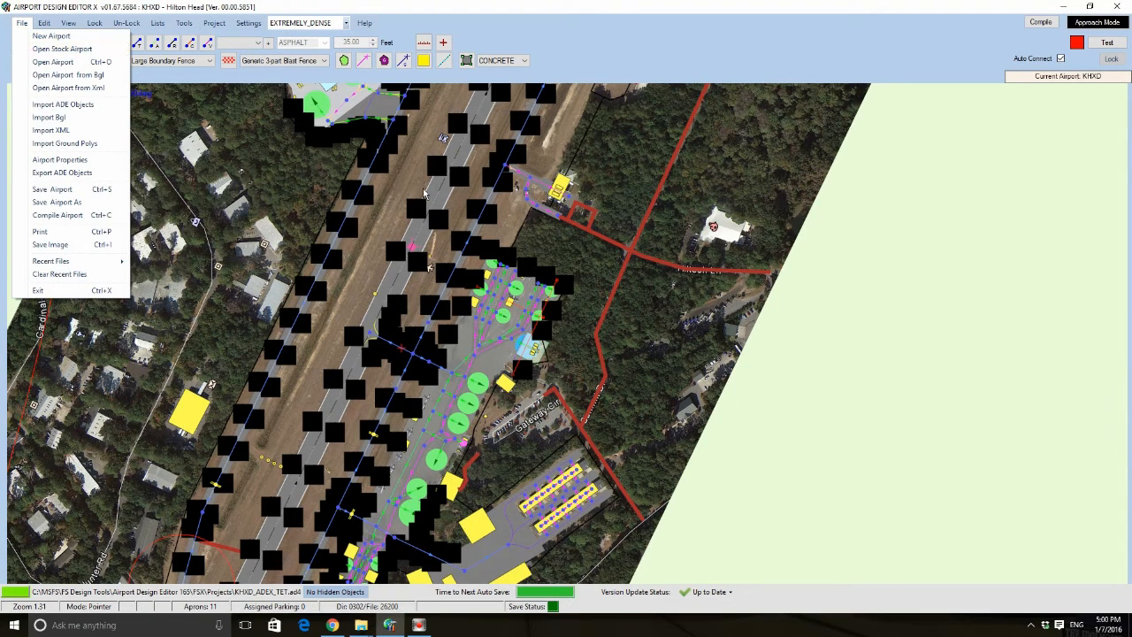
left_click(35, 62)
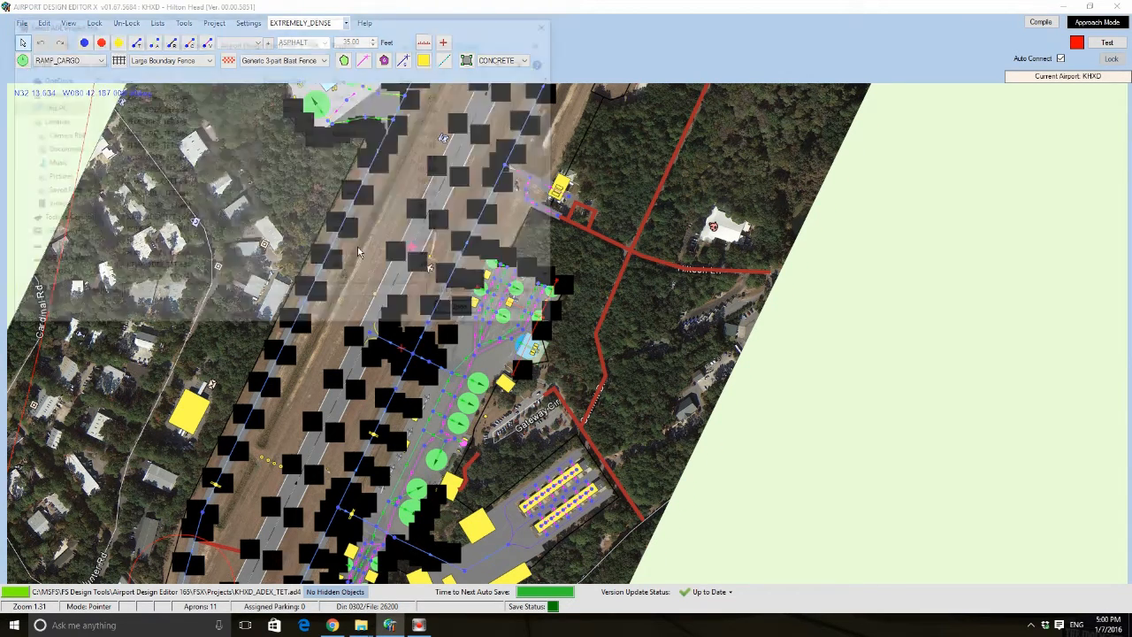
double_click(152, 206)
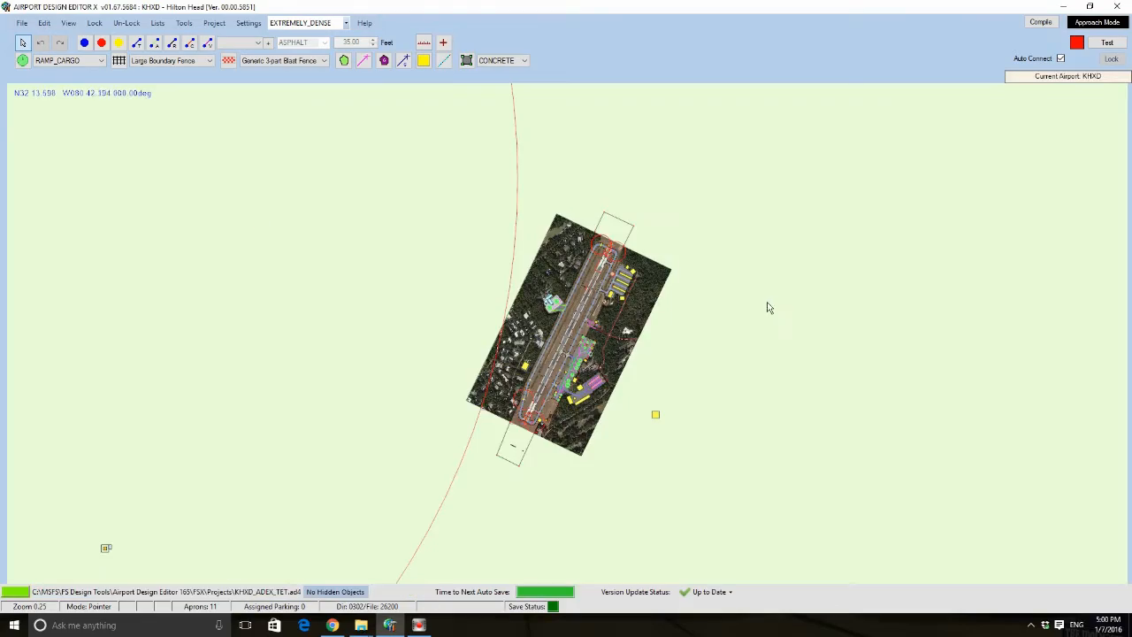
- Examine the edge light objects around the northwest terminal ramp, its two taxiway connectors and the adjacent runway
scroll(765, 305, "up", 3)
scroll(446, 372, "up", 5)
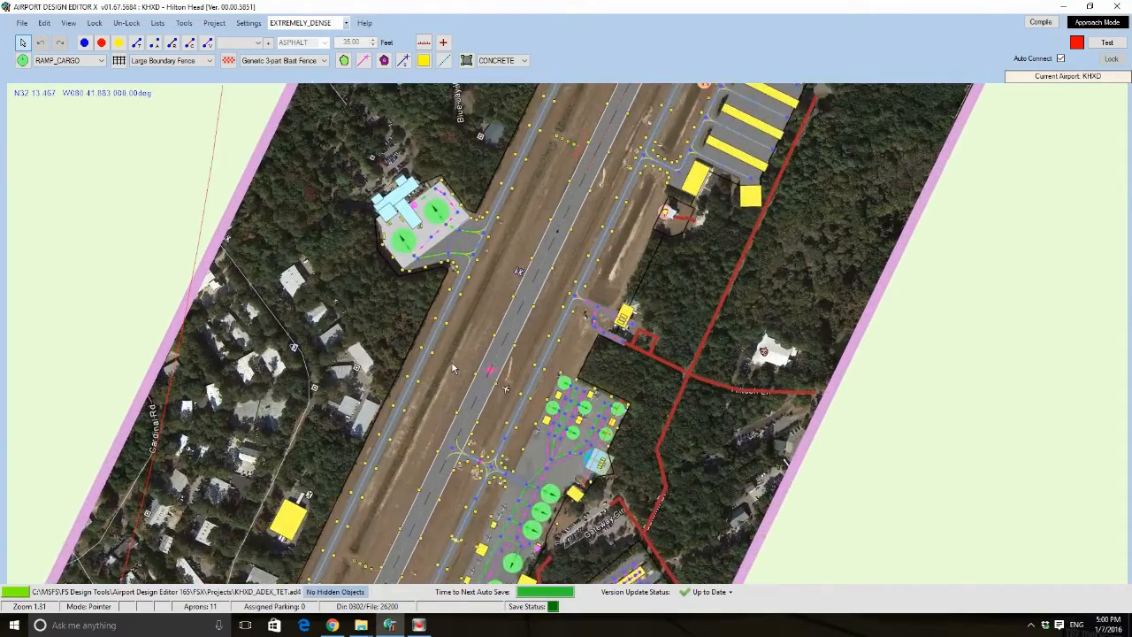
scroll(562, 184, "up", 3)
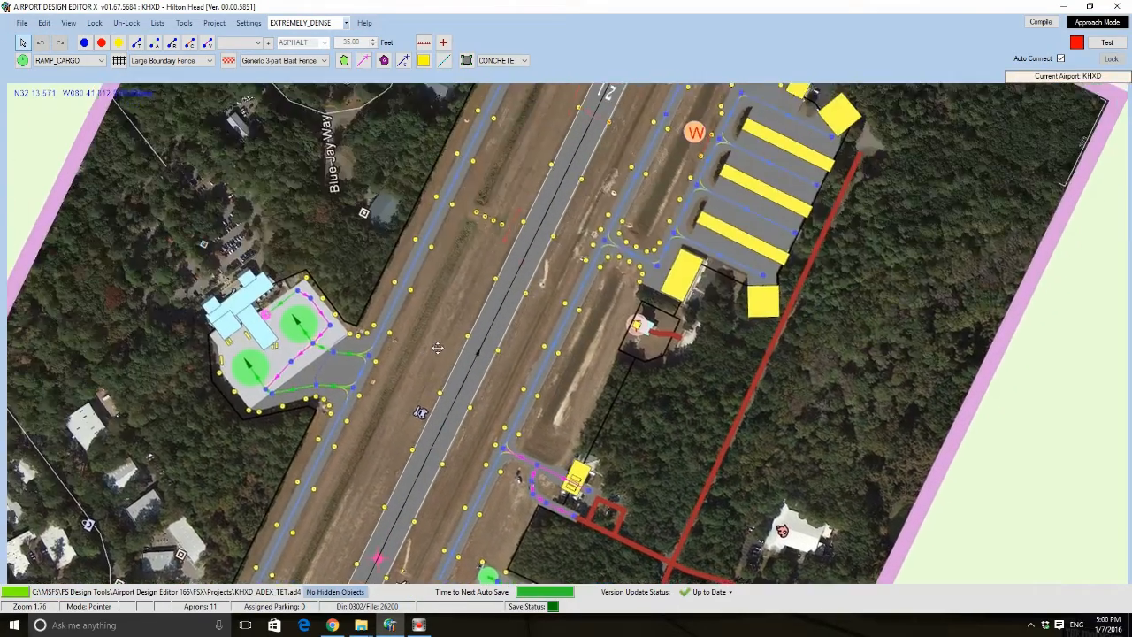
scroll(442, 338, "up", 1)
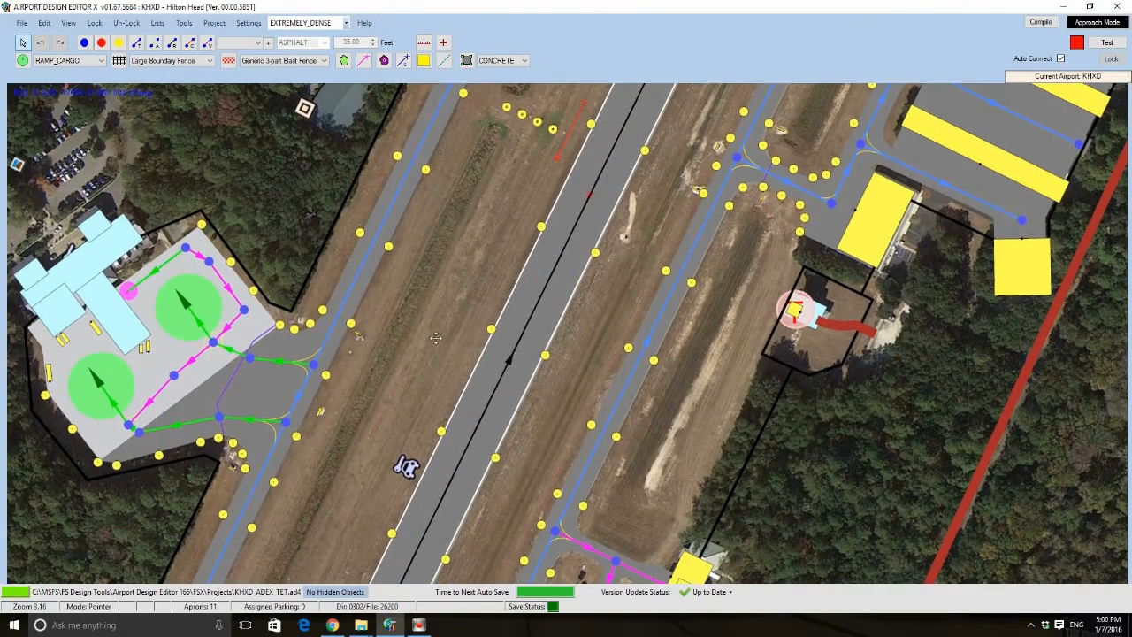
scroll(448, 324, "up", 2)
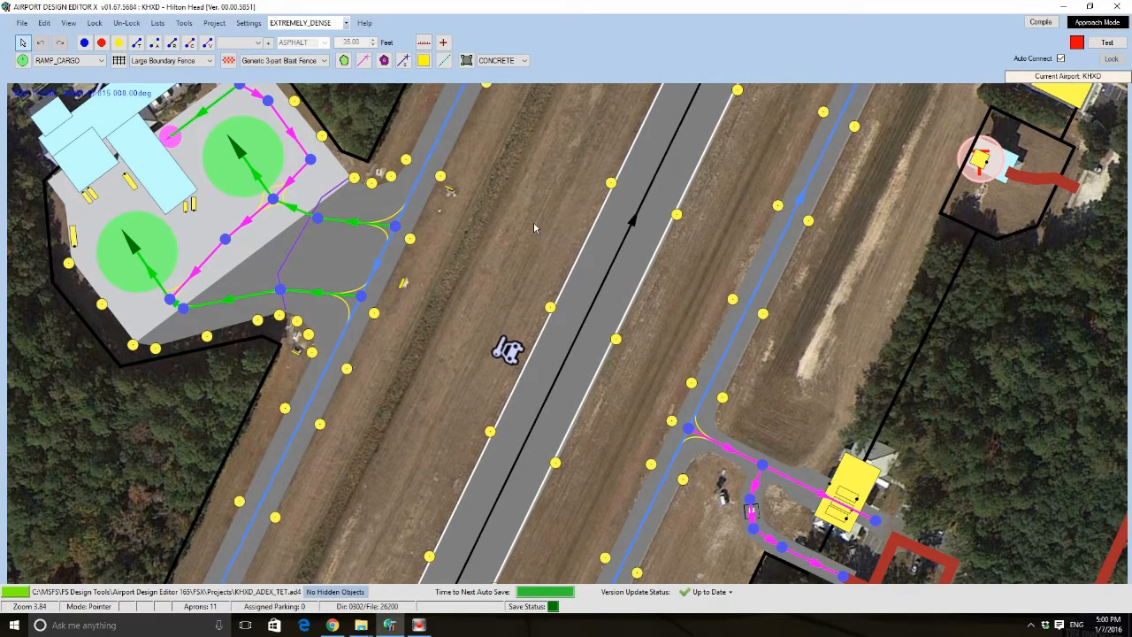
mouse_move(303, 265)
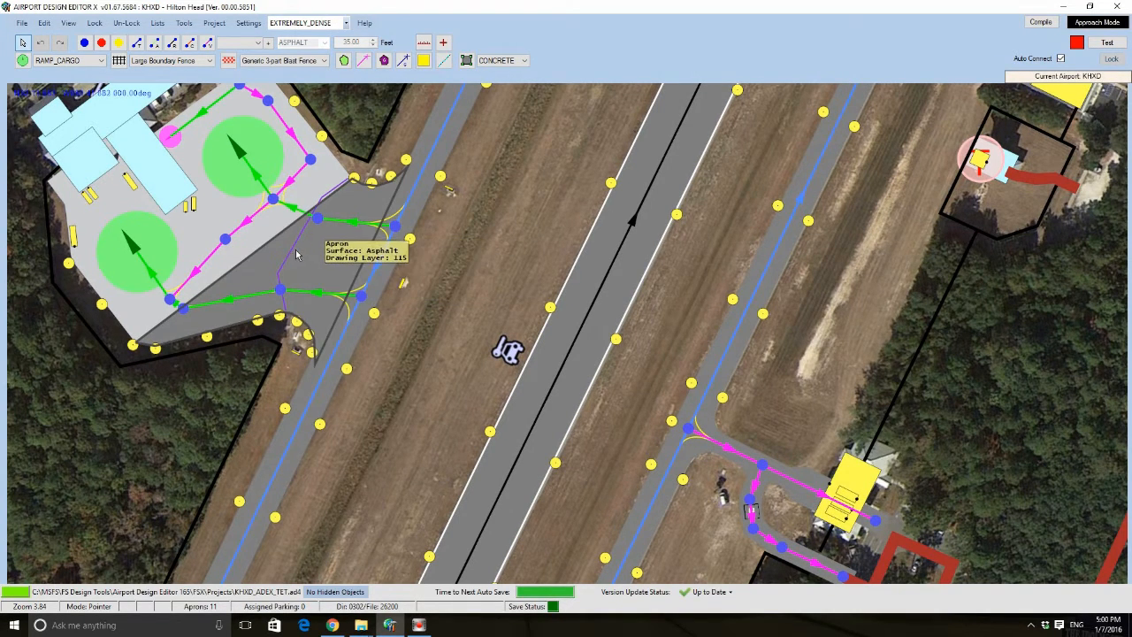
scroll(373, 301, "up", 1)
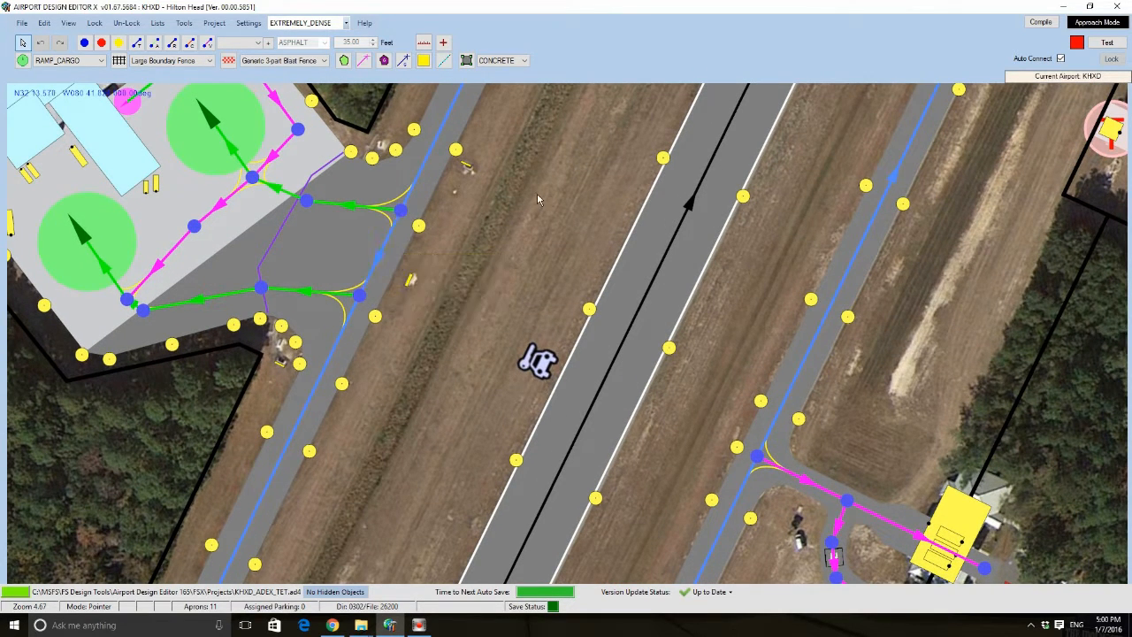
- Review the light objects and ground layout from the northern hangar rows along the runway to its southern end
left_click_drag(536, 192, 363, 390)
scroll(363, 390, "down", 1)
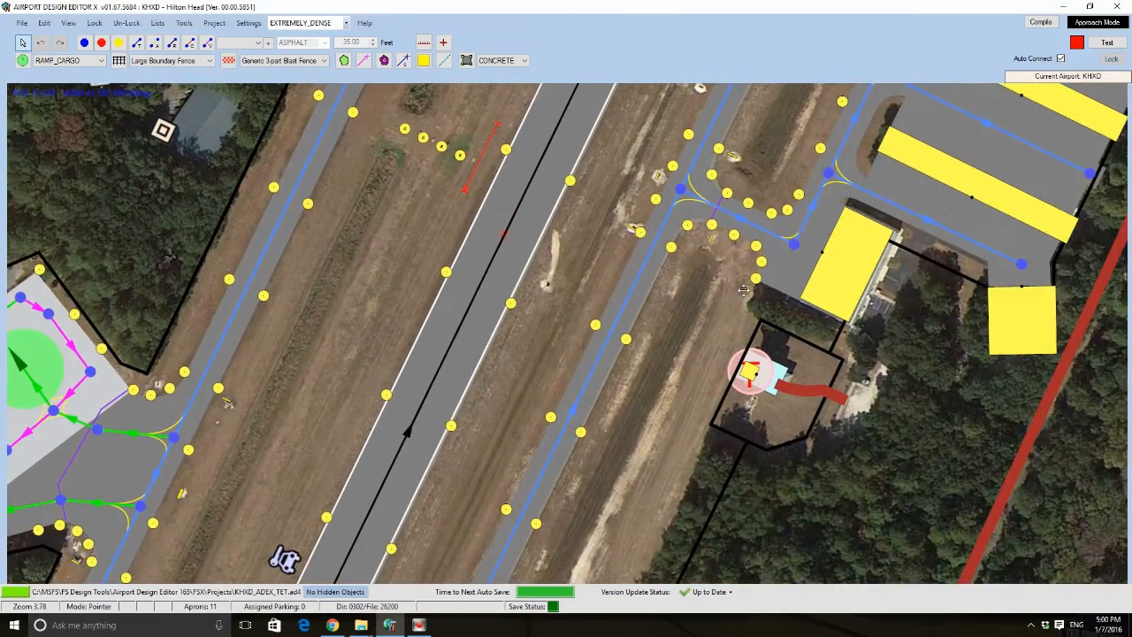
scroll(743, 290, "down", 3)
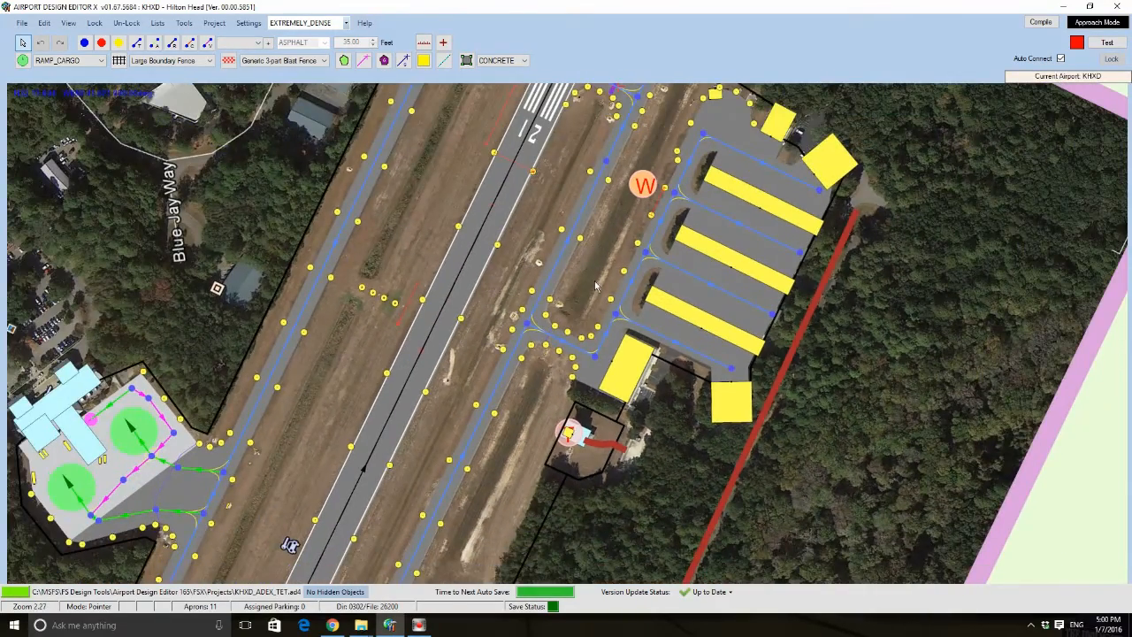
scroll(602, 235, "down", 3)
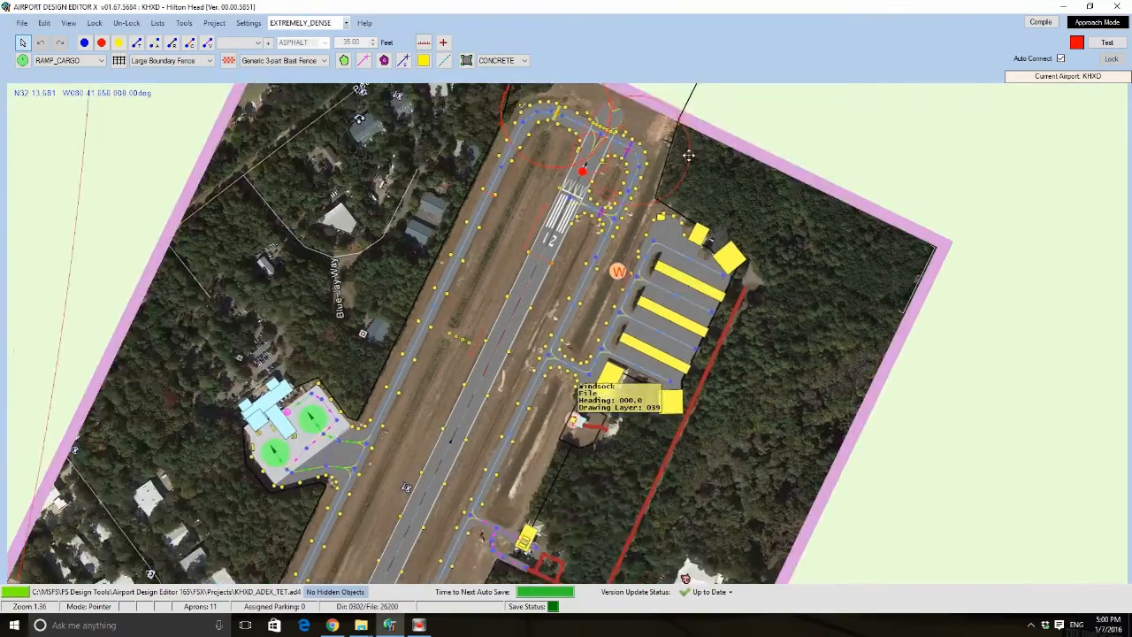
left_click_drag(688, 156, 691, 151)
left_click_drag(538, 396, 682, 136)
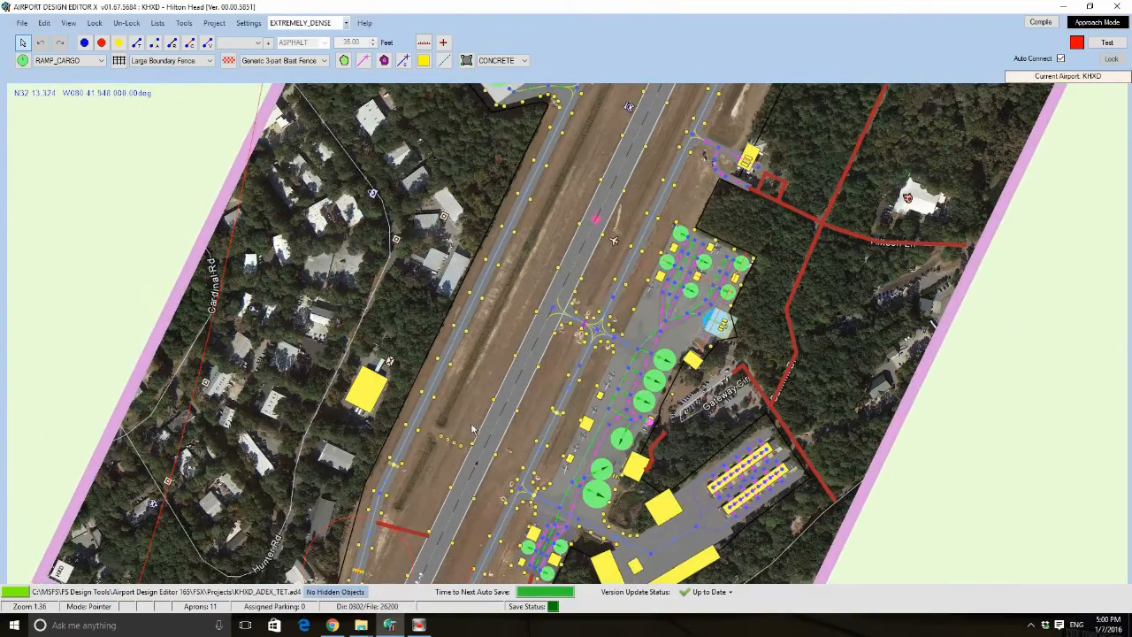
left_click_drag(471, 432, 474, 247)
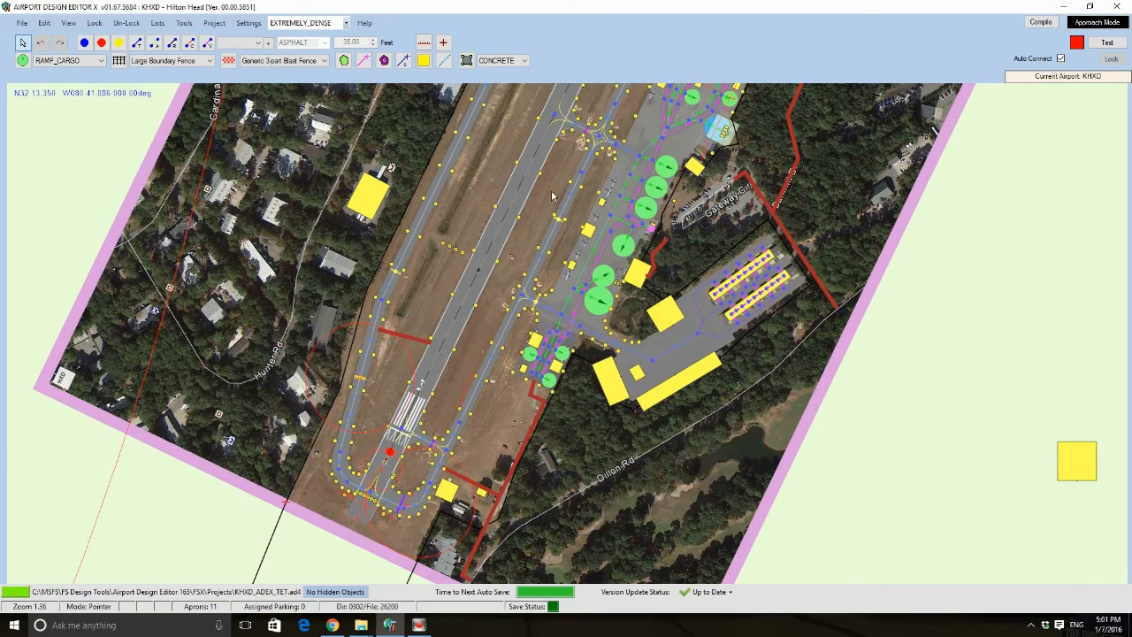
scroll(552, 195, "down", 4)
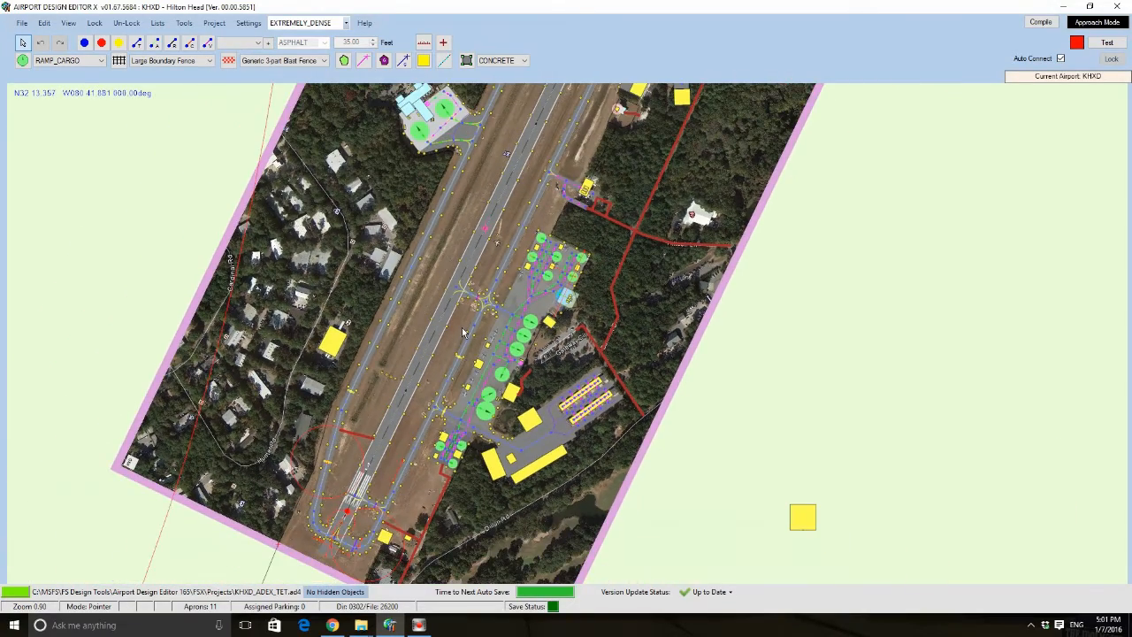
- Place a GATE_SMALL parking spot between the two existing gates on the northwest terminal's concrete apron
scroll(464, 332, "up", 8)
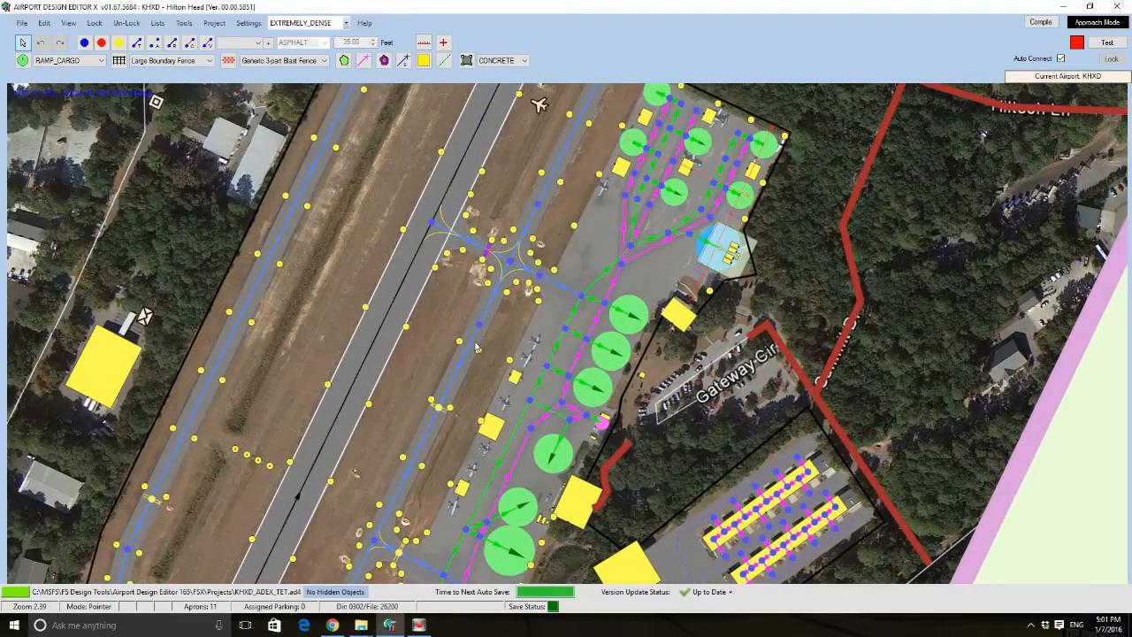
left_click_drag(475, 398, 472, 246)
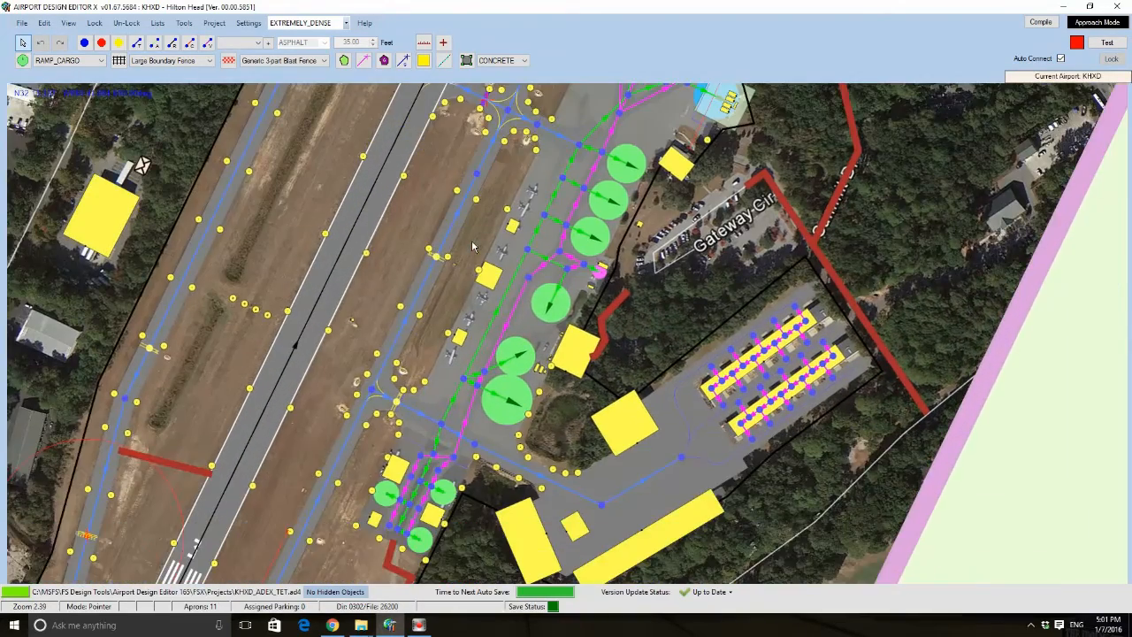
scroll(541, 428, "up", 3)
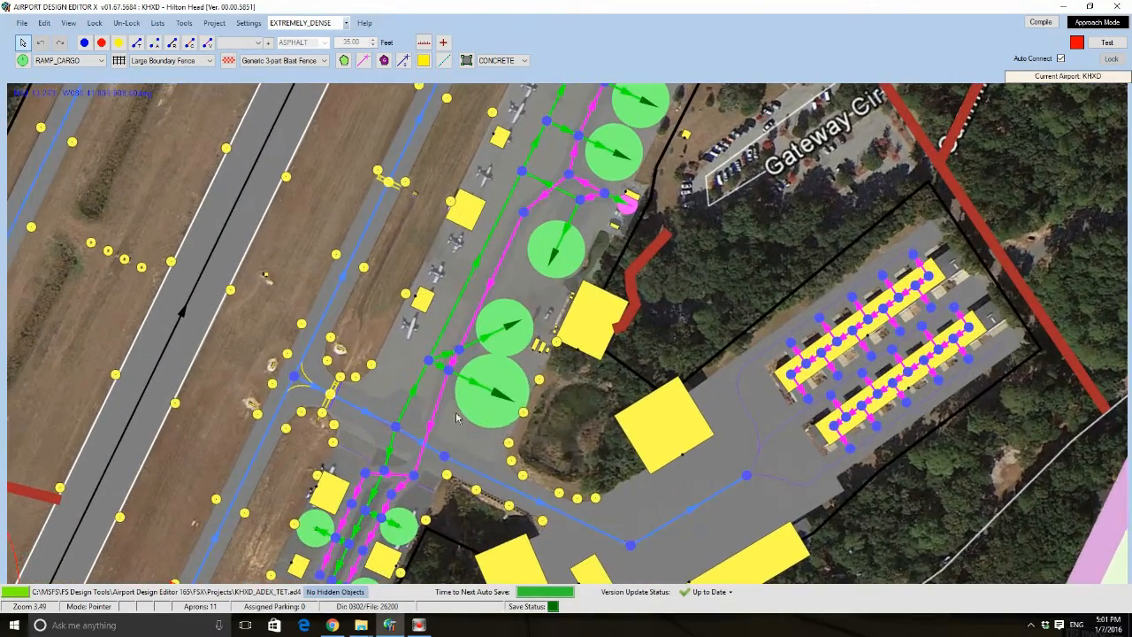
left_click(57, 60)
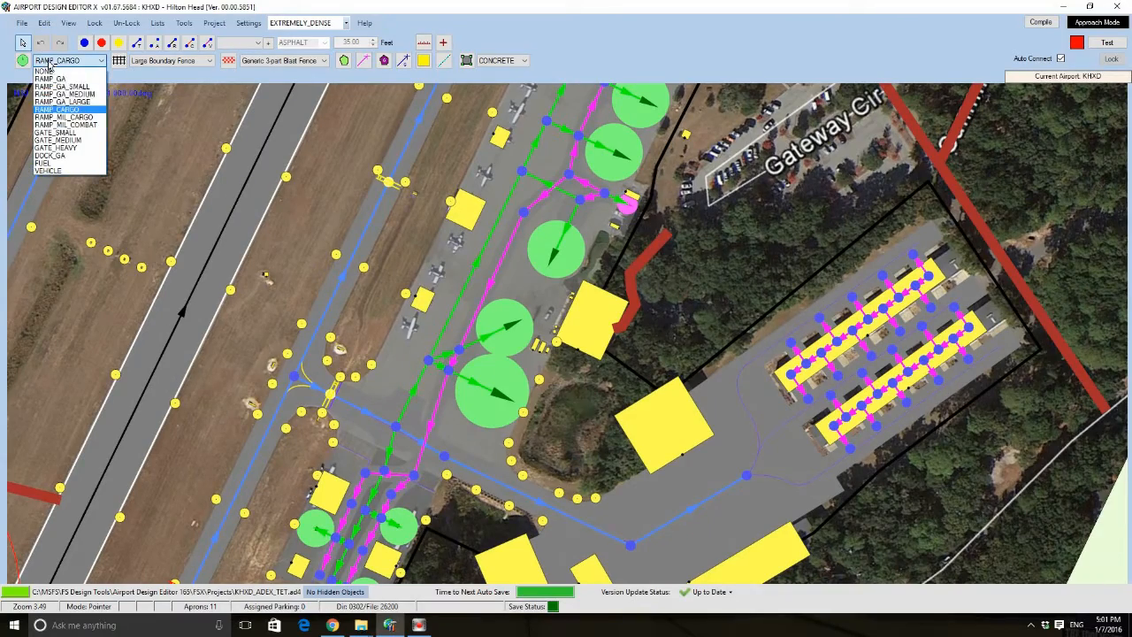
left_click(67, 135)
left_click_drag(80, 123, 414, 500)
left_click_drag(218, 145, 172, 521)
left_click_drag(429, 286, 320, 470)
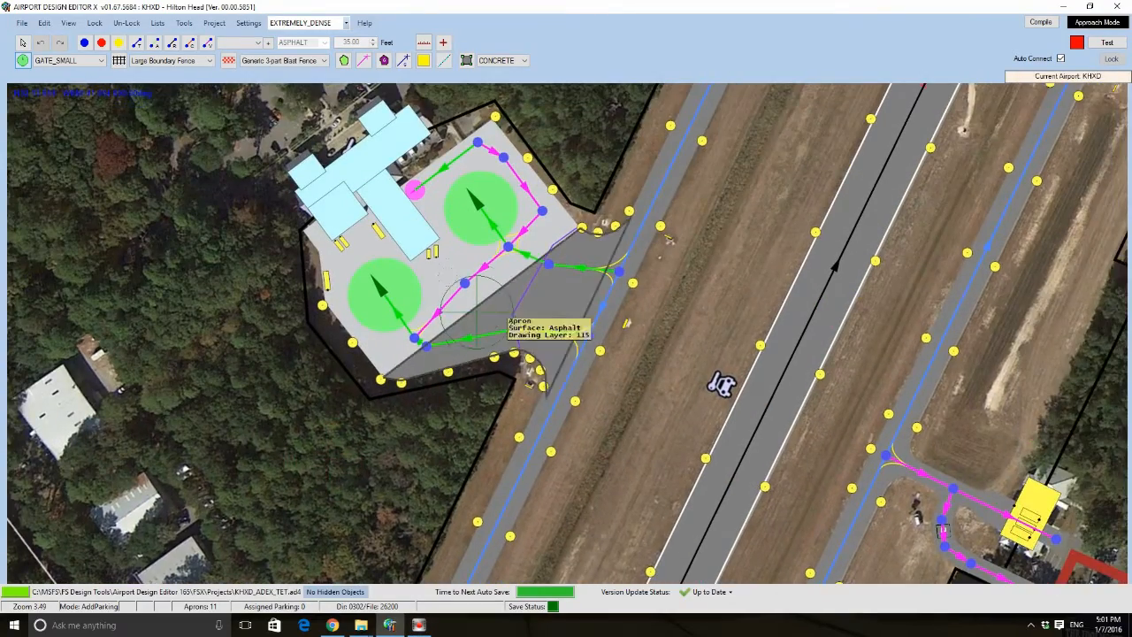
scroll(480, 295, "up", 2)
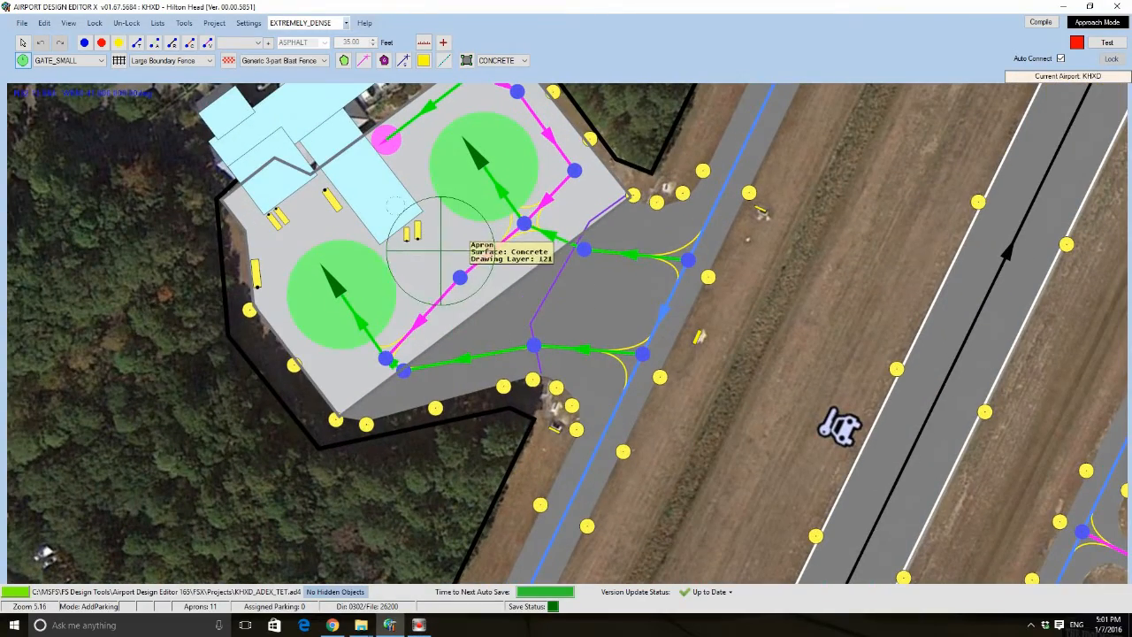
left_click(445, 252)
left_click(23, 43)
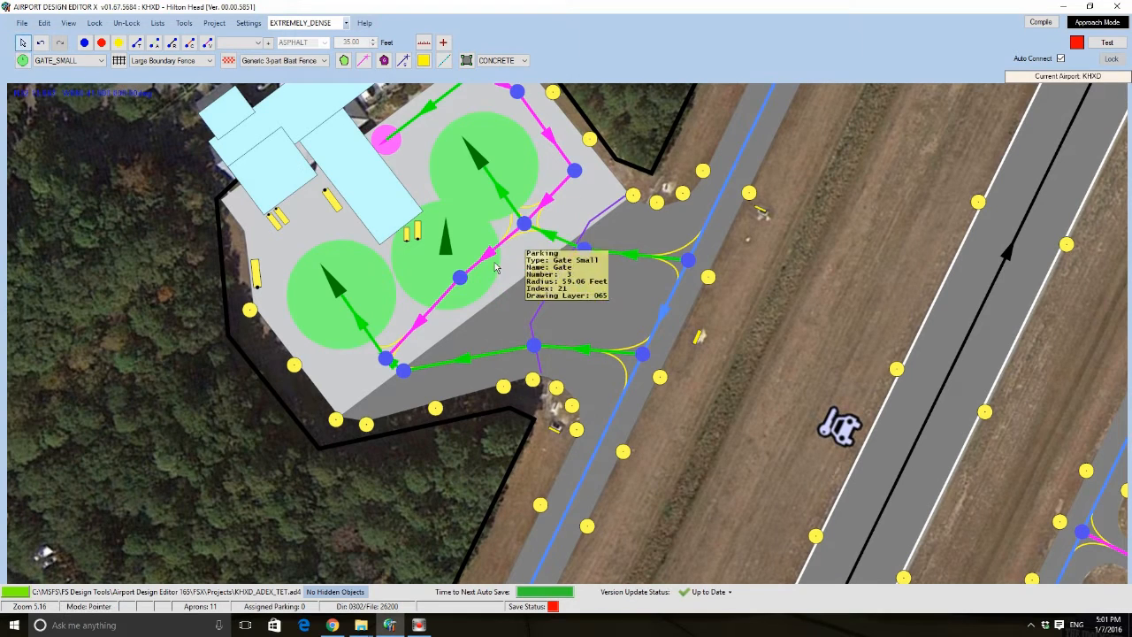
- Move the nearby taxi node toward the apron edge and rotate the added middle gate parallel to the neighbouring gates
left_click(517, 291)
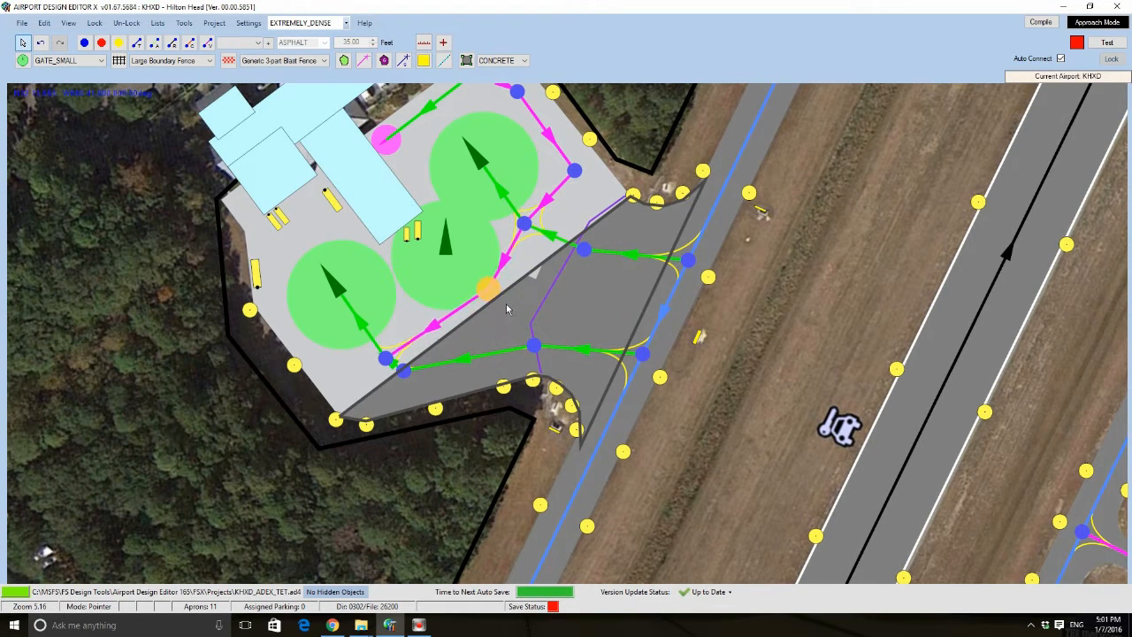
left_click(449, 225)
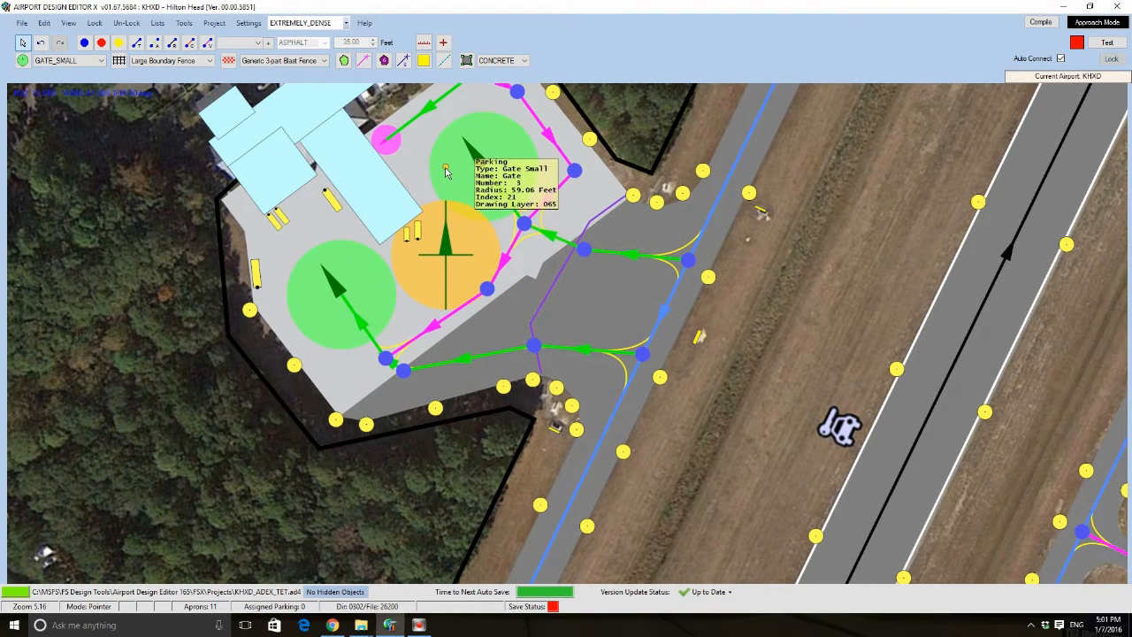
left_click(375, 172)
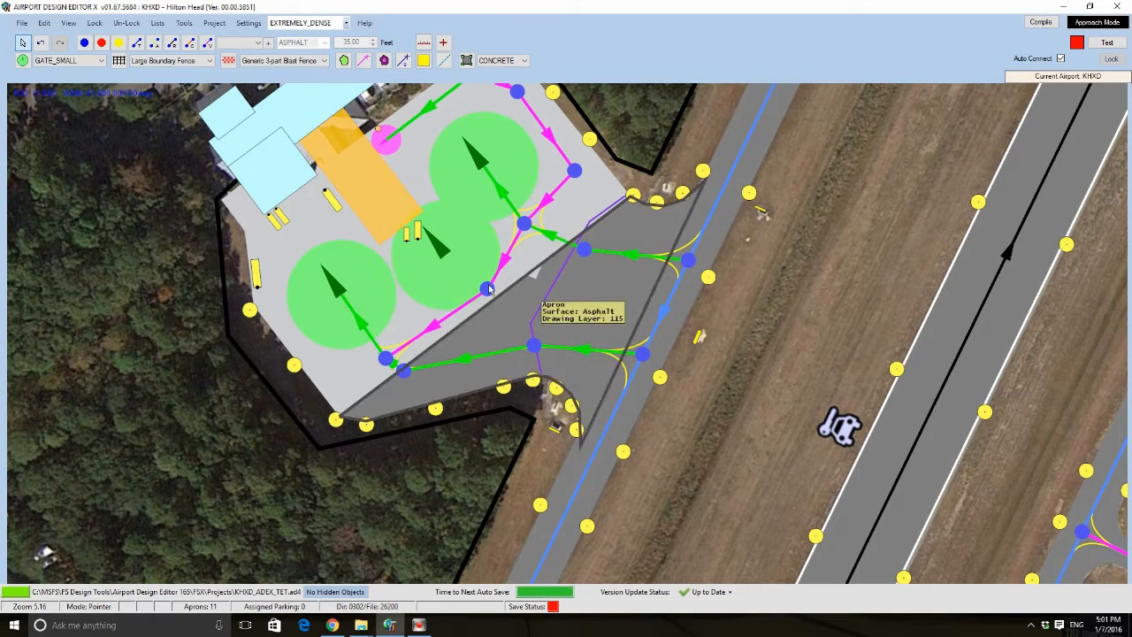
left_click_drag(487, 290, 484, 296)
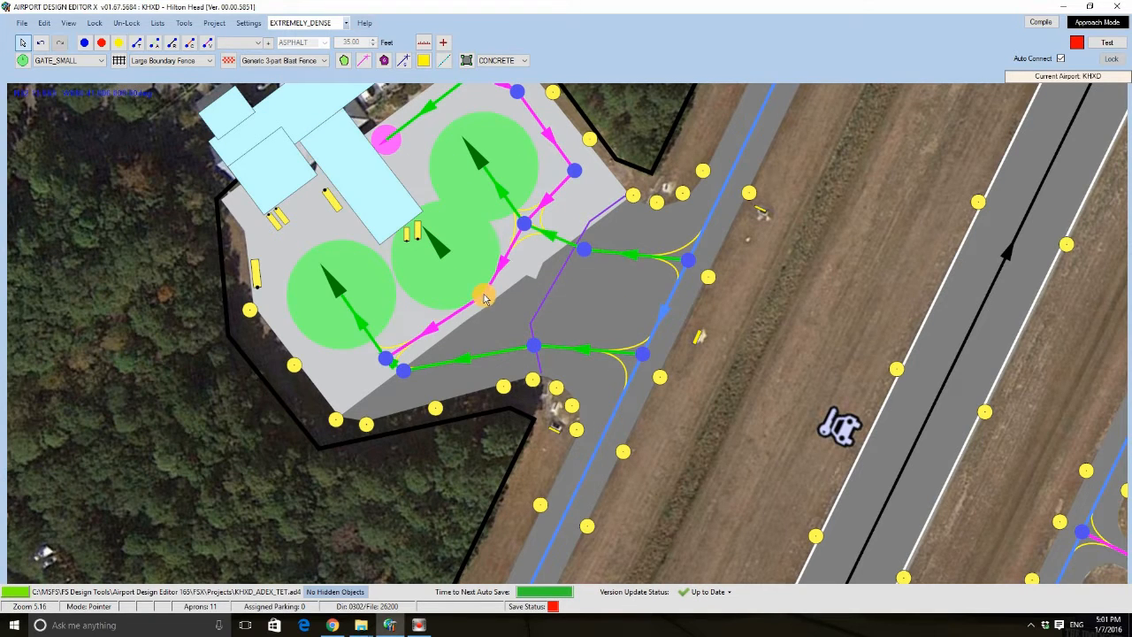
- Draw 50-foot asphalt path links from the added gate through the adjacent apron node to the southern connector node
left_click(154, 42)
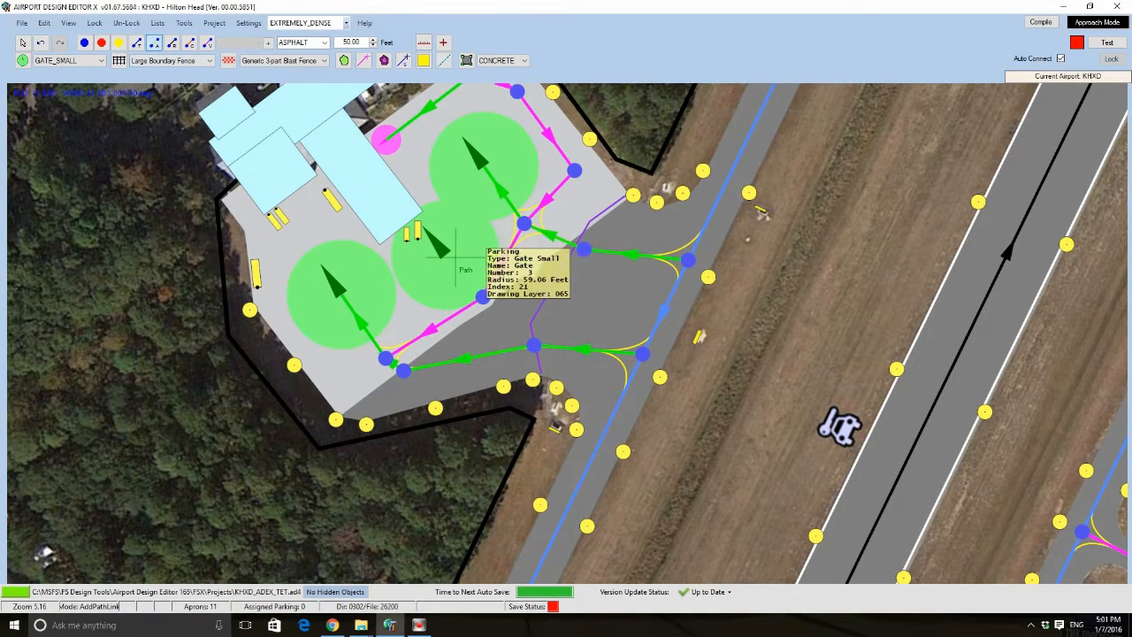
left_click_drag(450, 258, 484, 298)
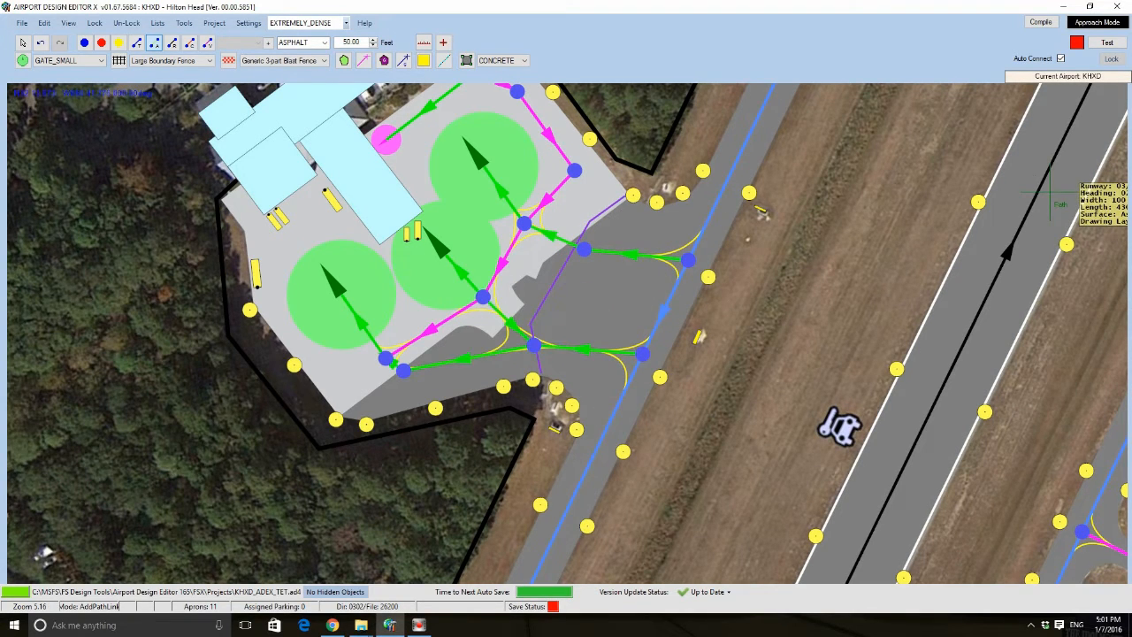
left_click(22, 42)
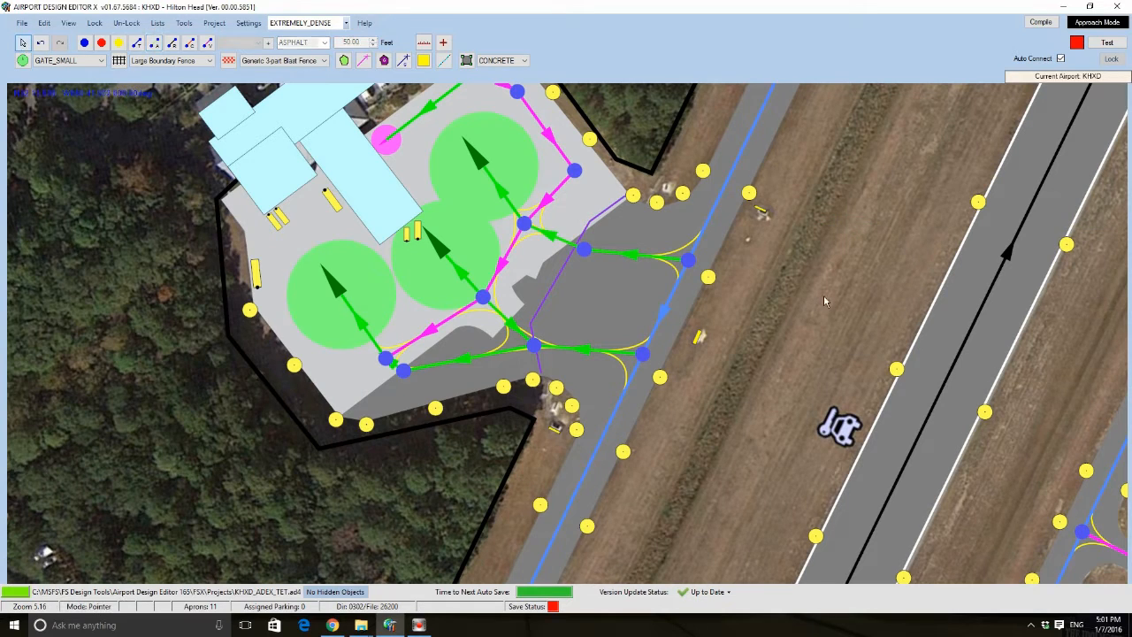
- Delete the added middle gate and its path links, and move the adjacent node back onto the apron
left_click(471, 254)
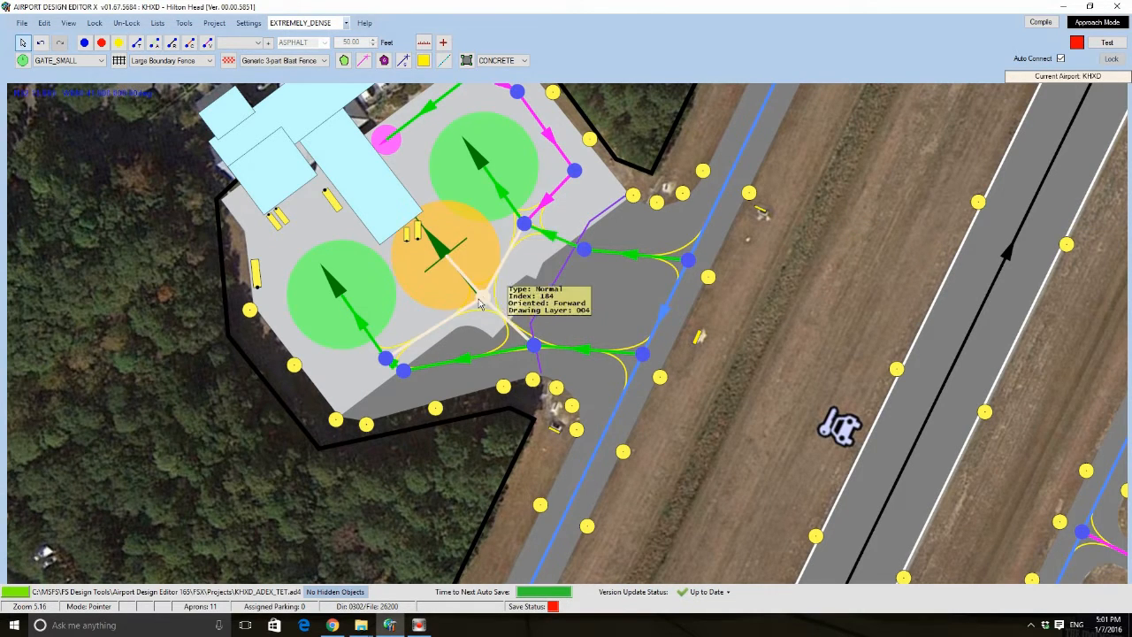
key("Delete")
left_click(517, 335)
key("Delete")
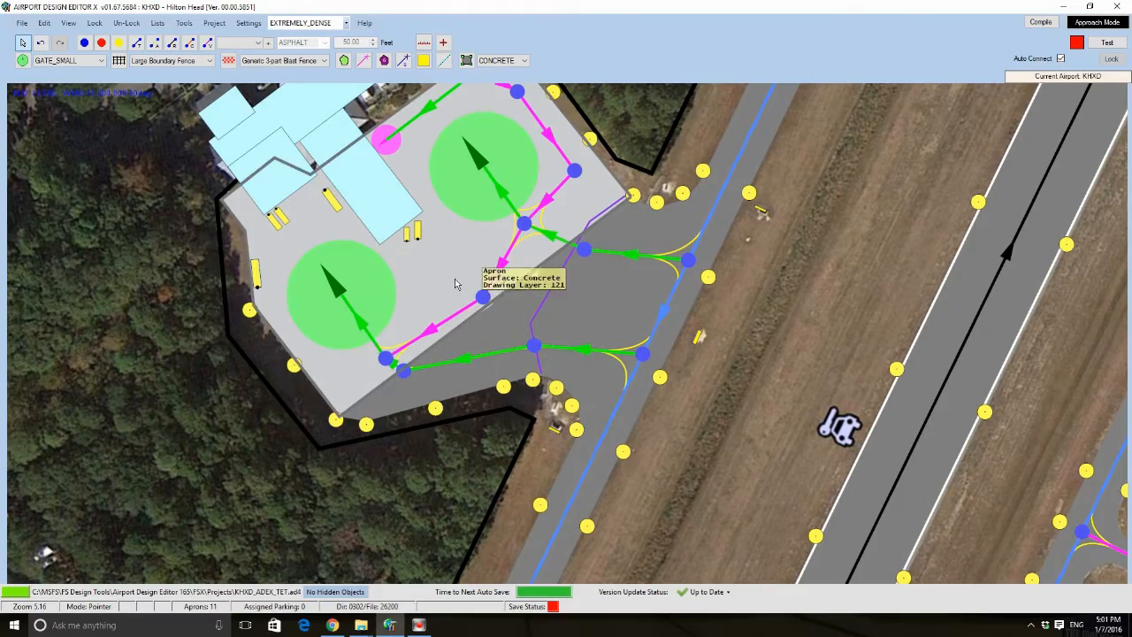
left_click_drag(482, 297, 466, 284)
scroll(822, 290, "down", 5)
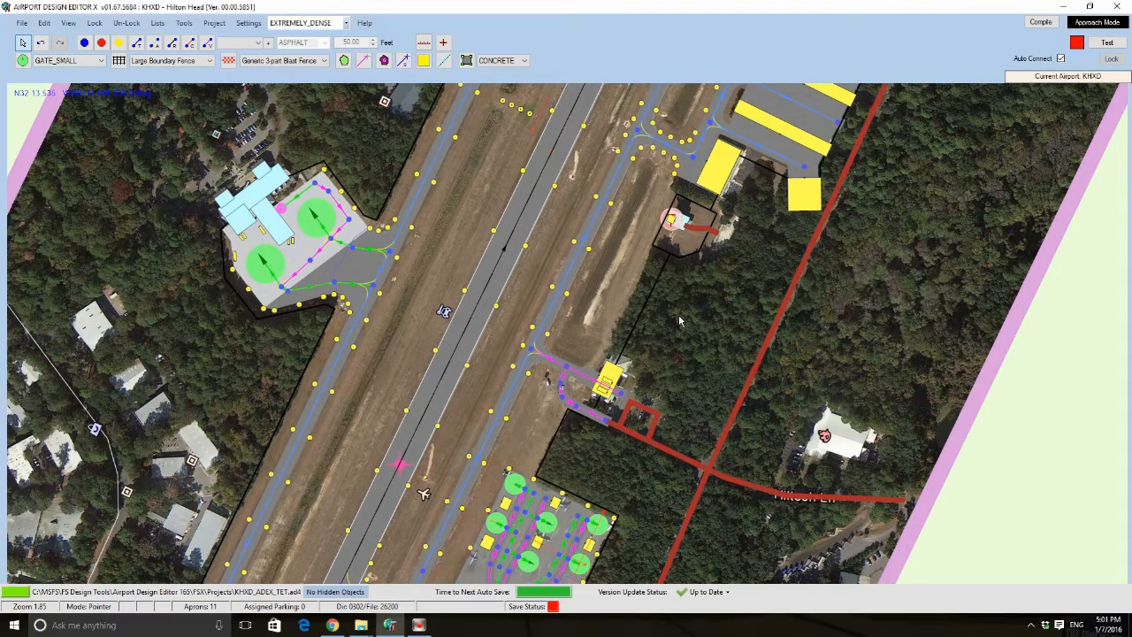
left_click_drag(494, 194, 430, 267)
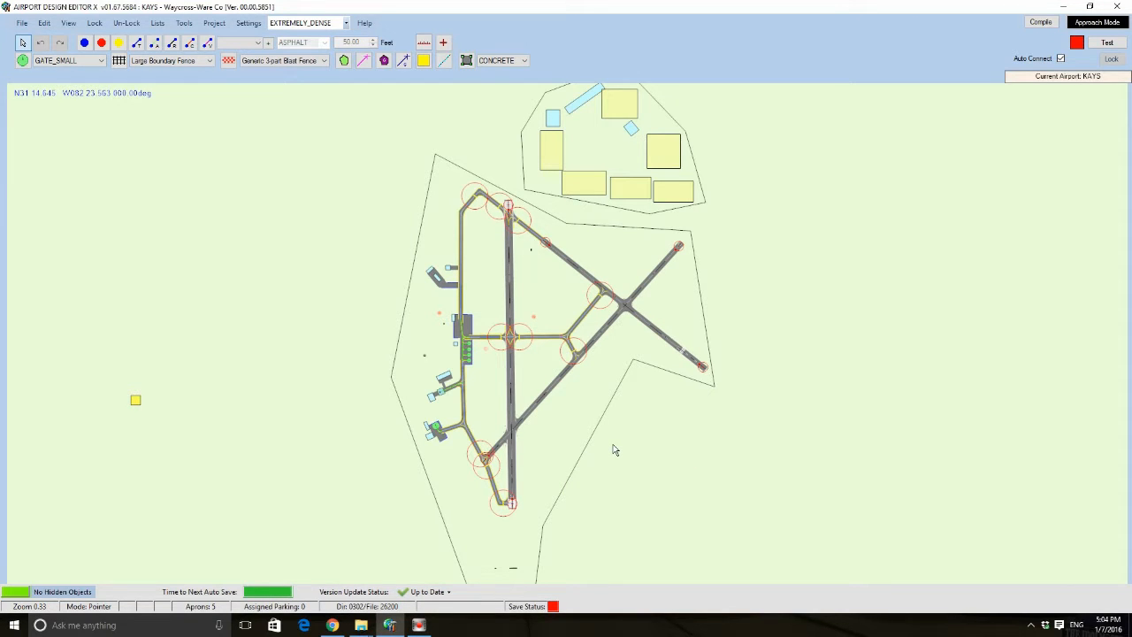
- Add a Size3 mandatory taxi sign labelled "m =" beside the Runway 13 threshold at Waycross-Ware Co
left_click_drag(632, 465, 621, 392)
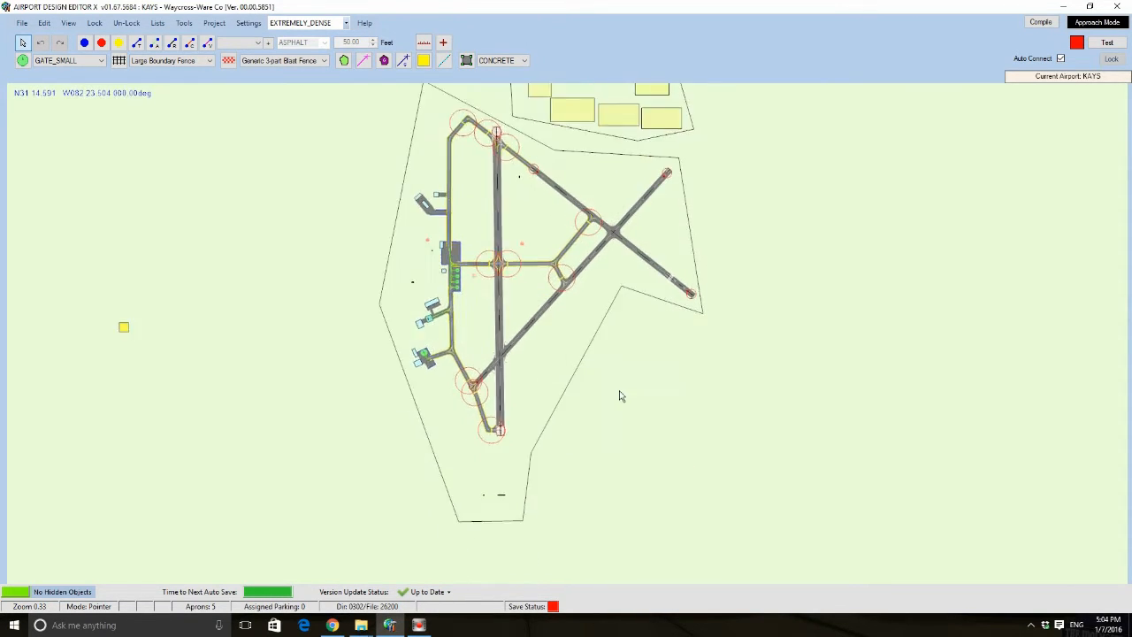
scroll(621, 392, "up", 2)
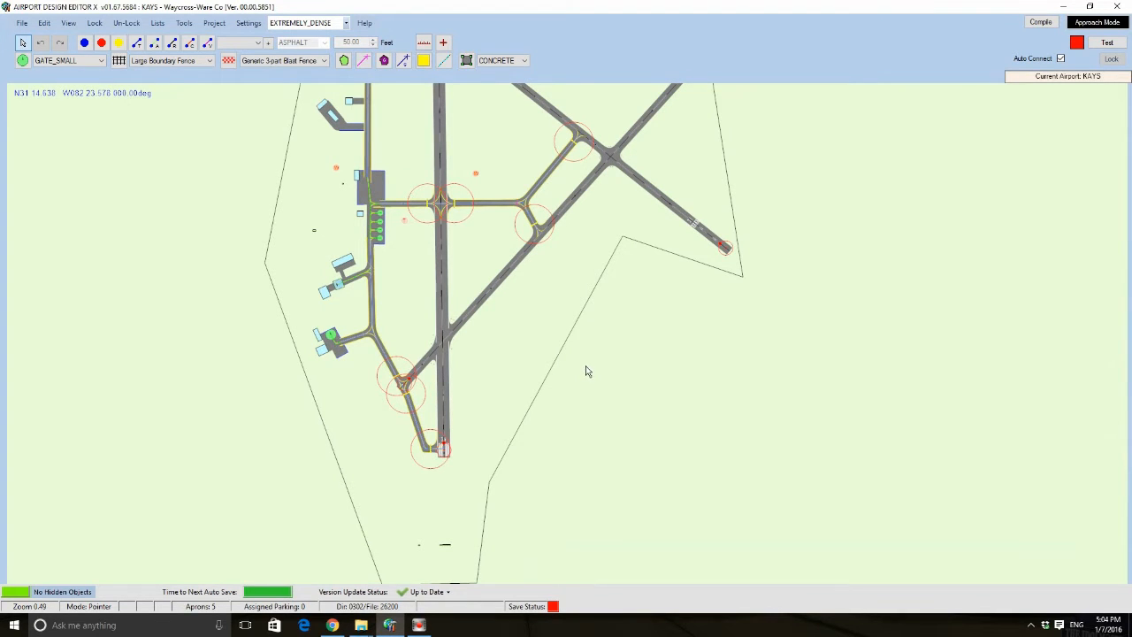
scroll(542, 301, "down", 2)
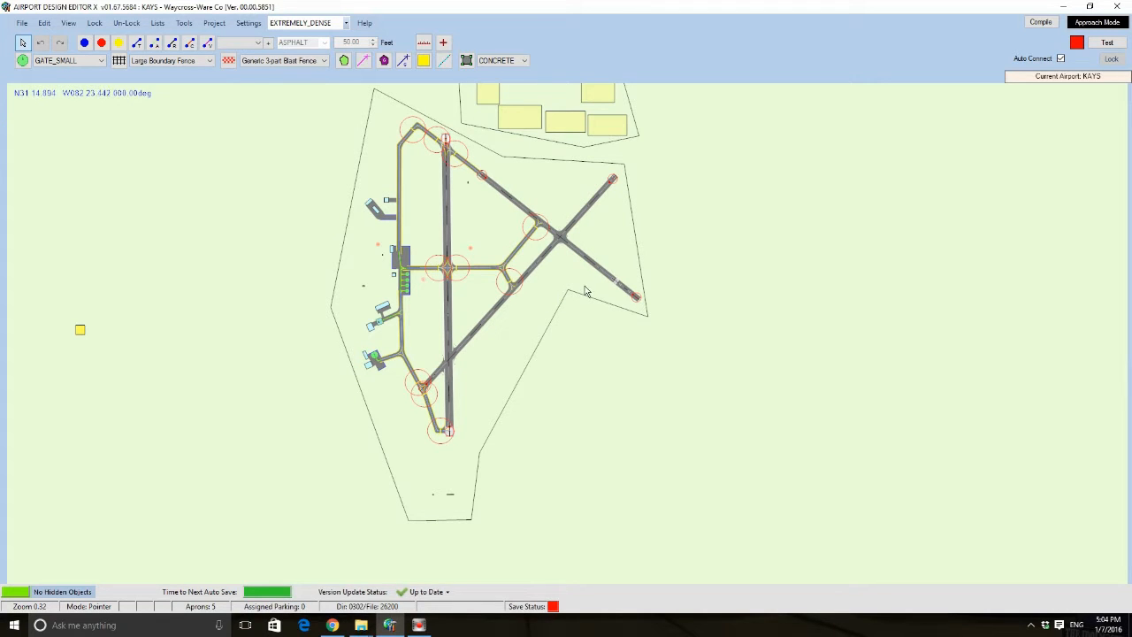
scroll(543, 290, "up", 3)
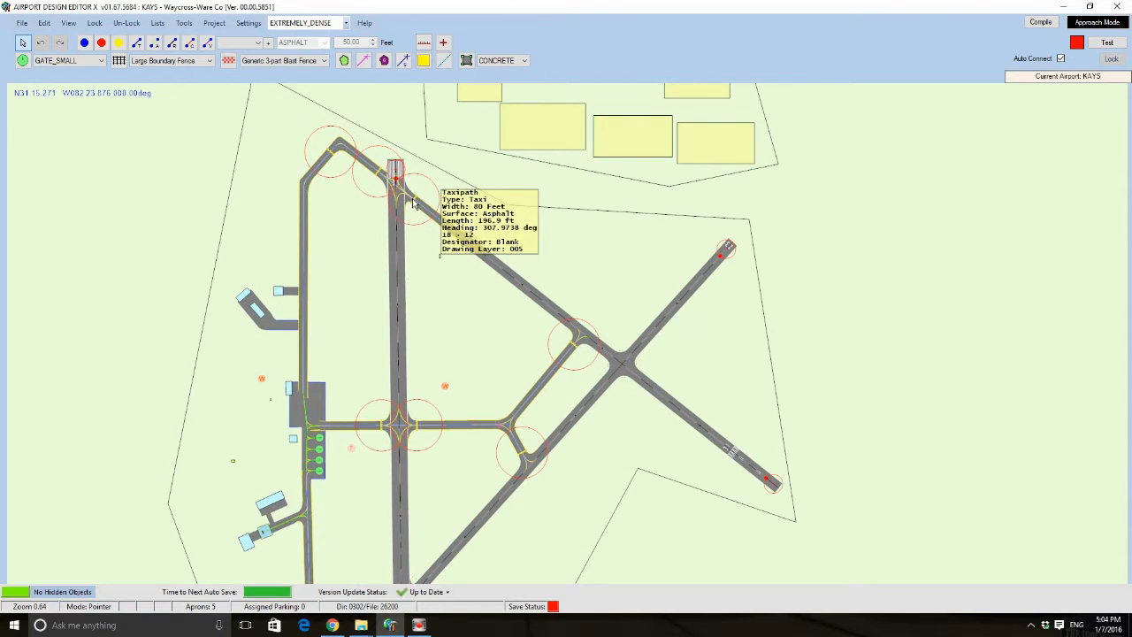
scroll(512, 326, "up", 10)
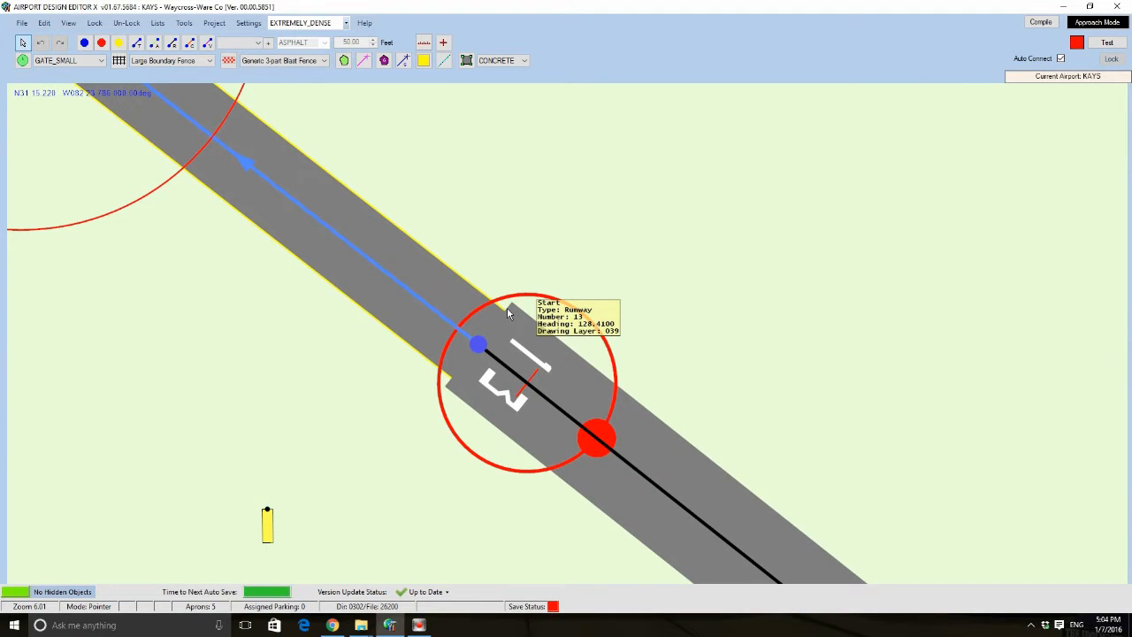
scroll(507, 307, "up", 5, "ctrl")
scroll(507, 306, "up", 6, "ctrl")
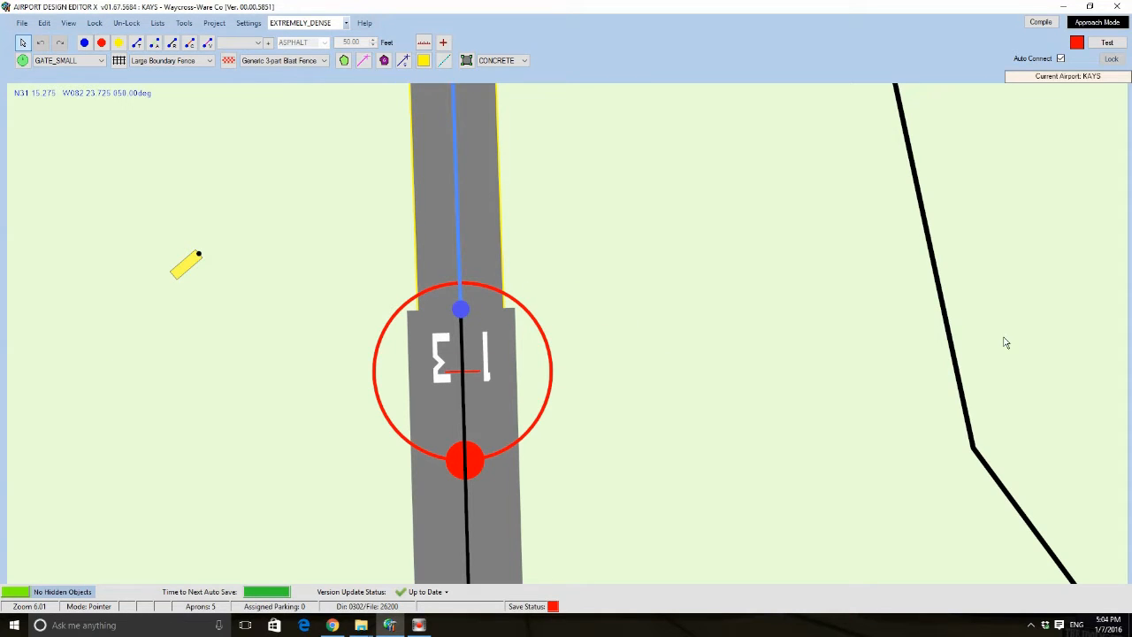
right_click(529, 288)
mouse_move(641, 340)
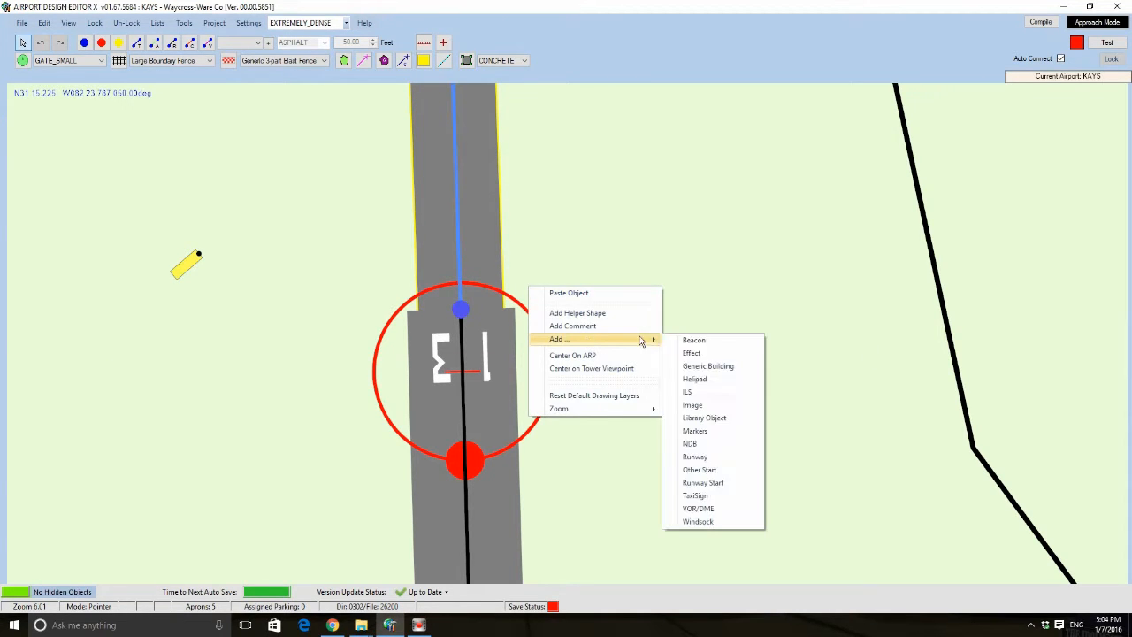
left_click(695, 495)
left_click(148, 206)
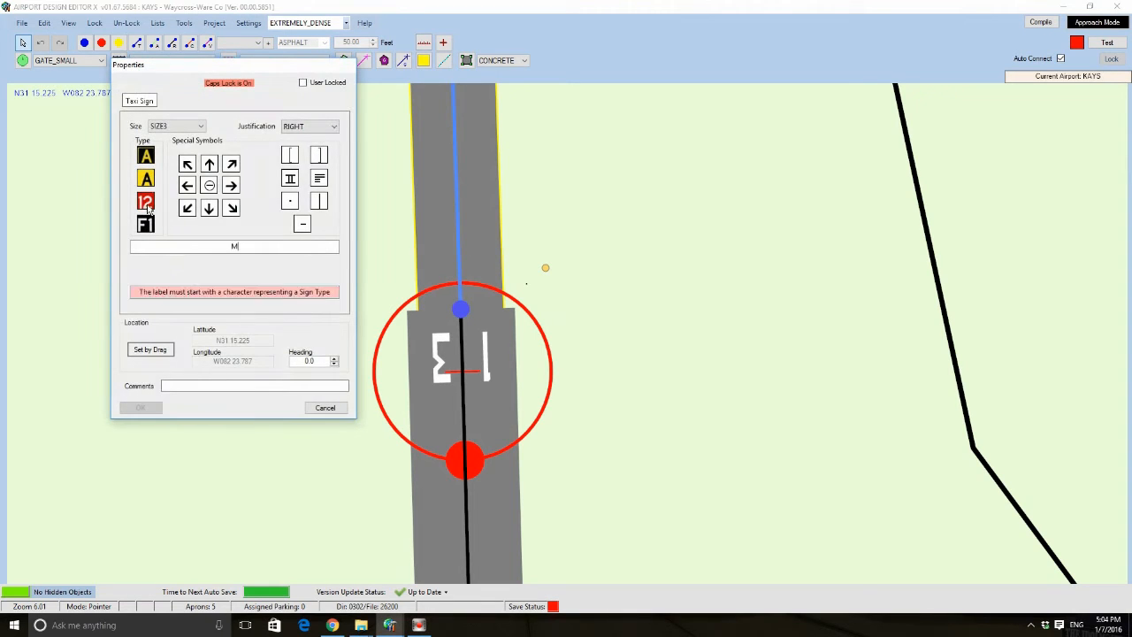
key("BackSpace")
type("=")
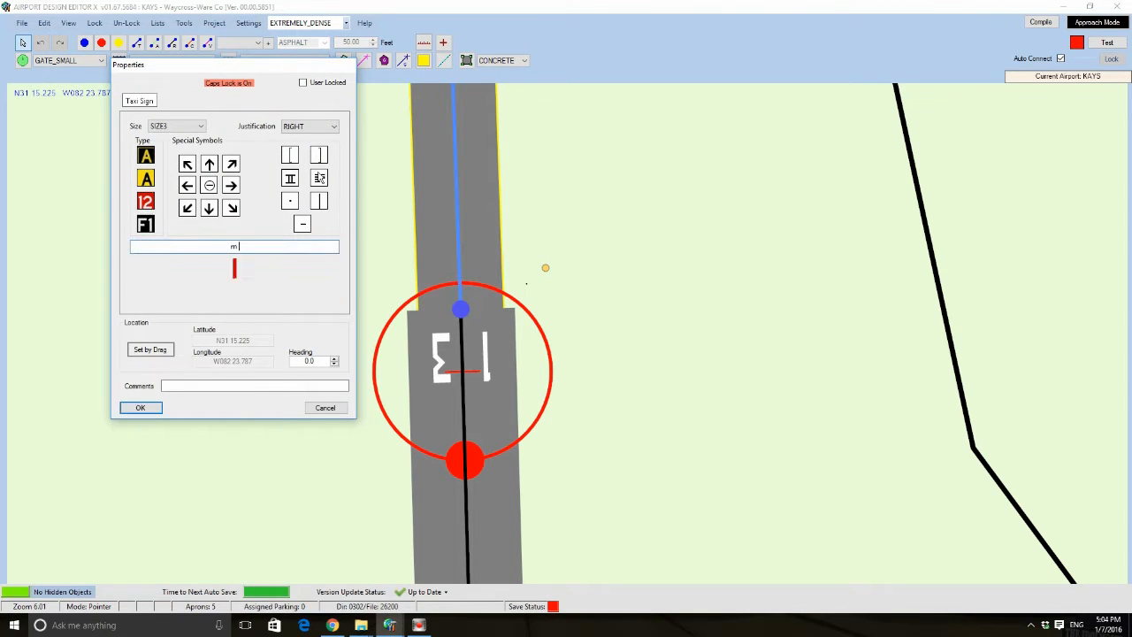
left_click(160, 407)
- Move the "m =" taxi sign to the runway's edge at the threshold and rotate it to a heading of about 218.2 degrees
scroll(521, 278, "up", 5)
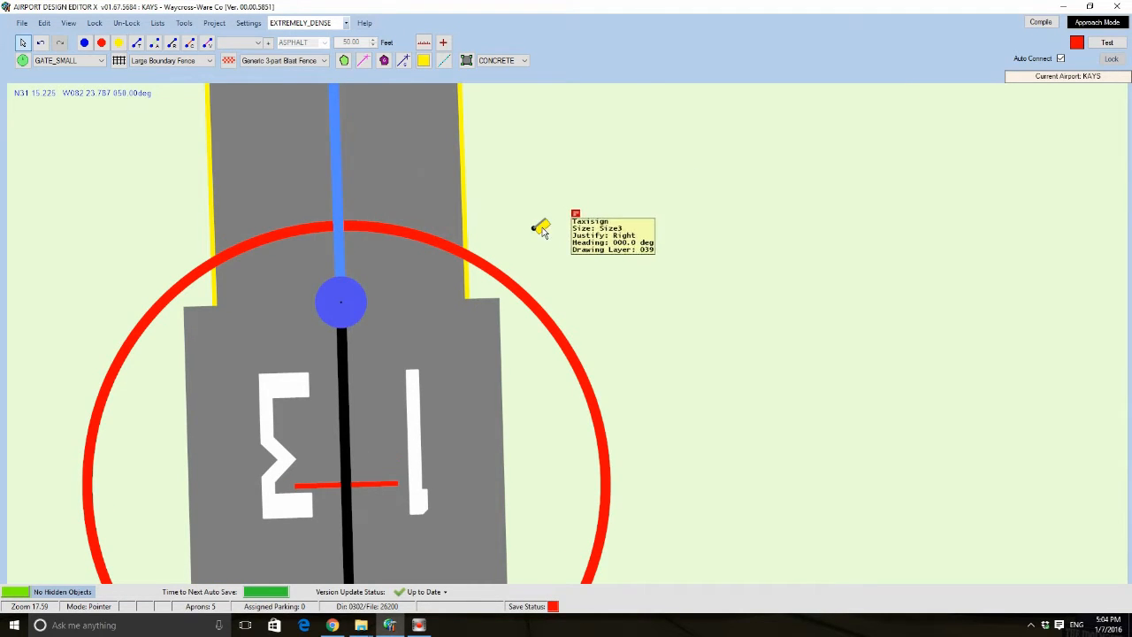
left_click_drag(539, 225, 543, 292)
left_click_drag(599, 250, 471, 299)
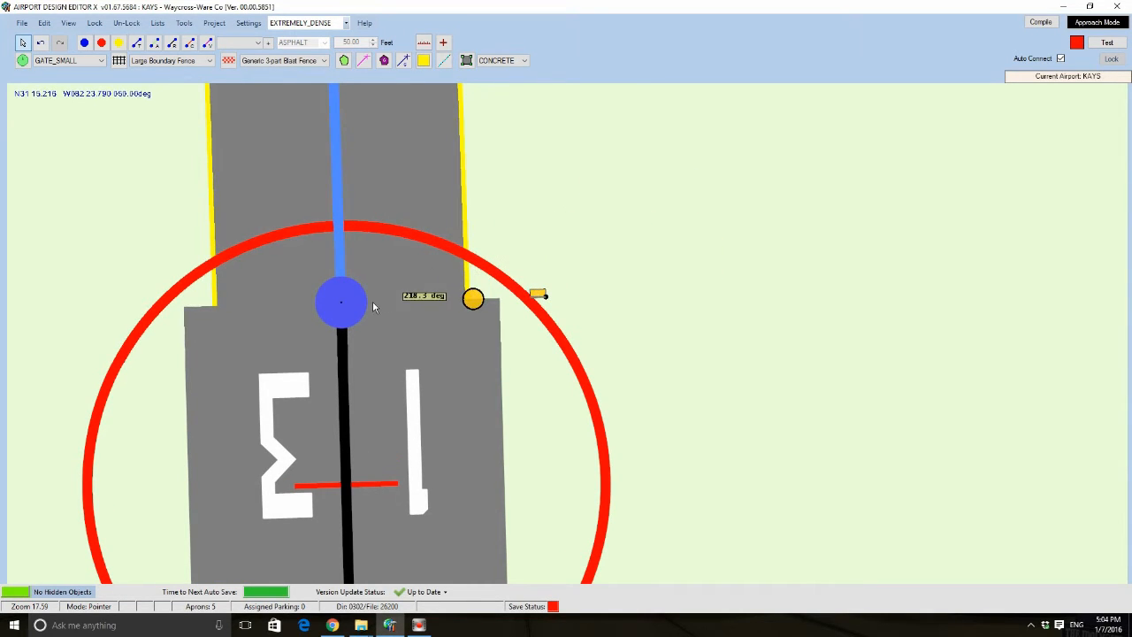
mouse_move(545, 301)
left_mouse_down()
mouse_move(569, 299)
mouse_move(523, 300)
left_mouse_up()
double_click(523, 301)
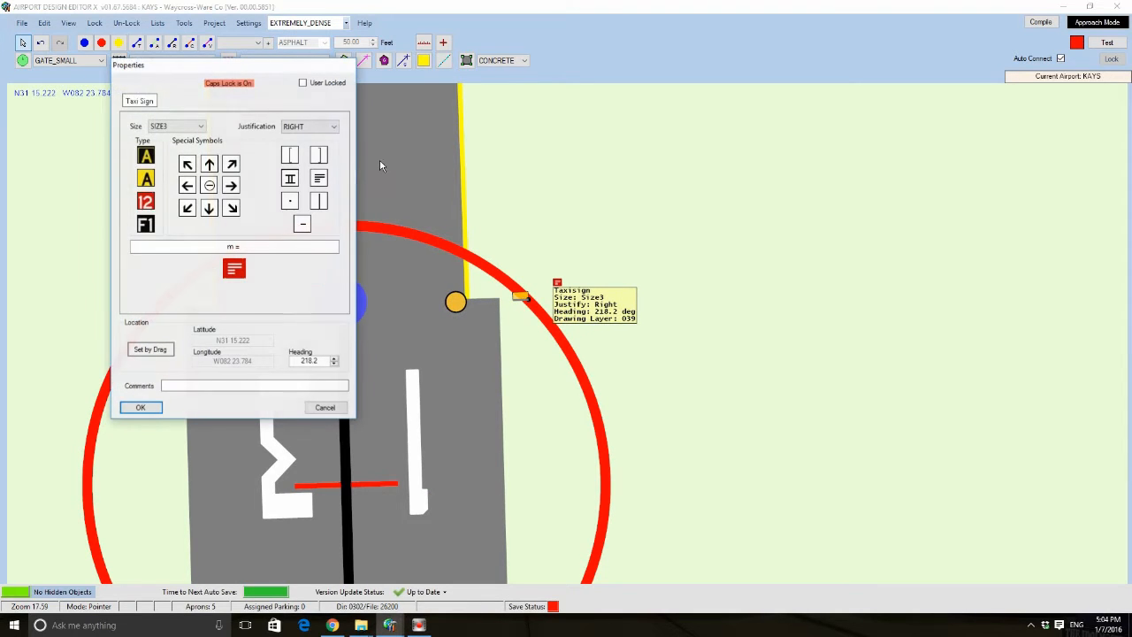
left_click(140, 407)
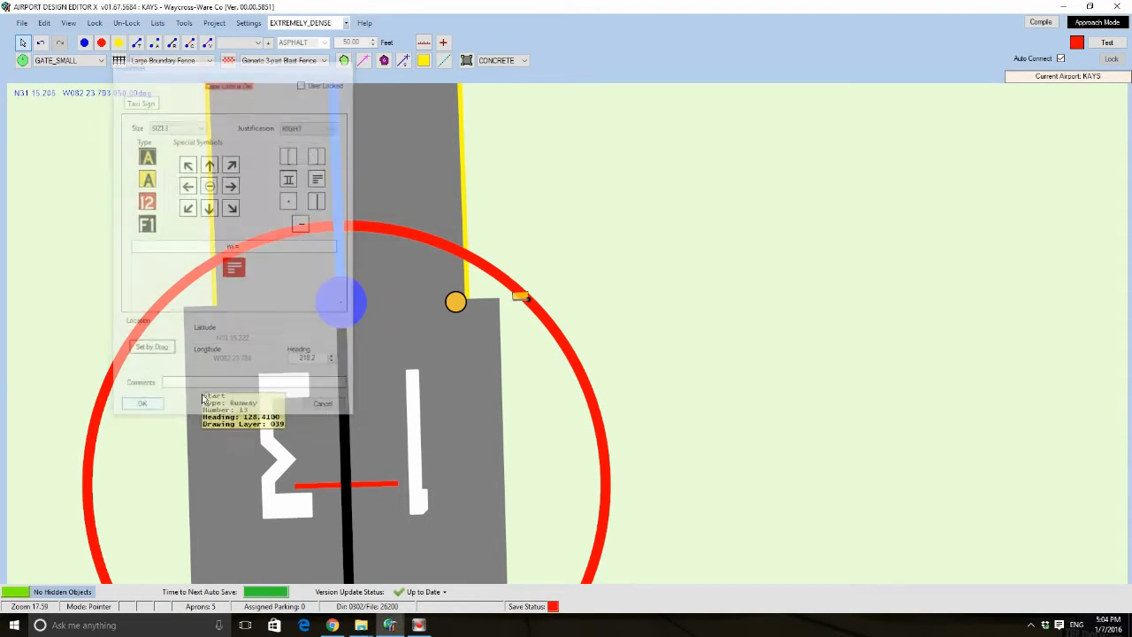
- Add a second Size3 mandatory taxi sign labelled "m 13" near the Runway 13 threshold
right_click(520, 295)
mouse_move(567, 296)
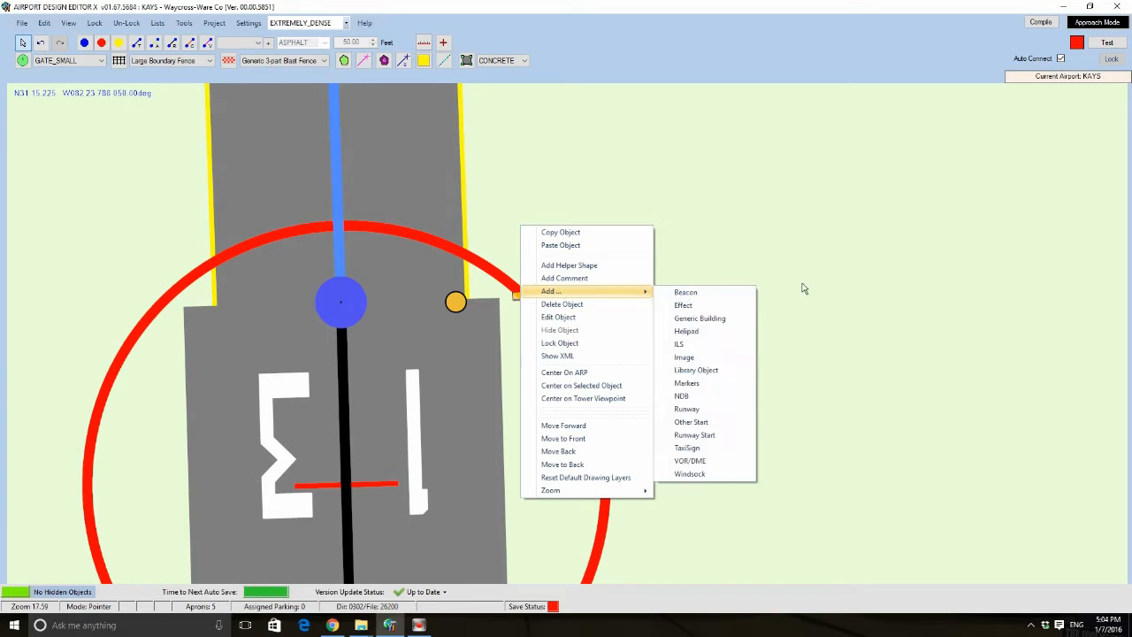
left_click(705, 449)
left_click(146, 203)
type("m")
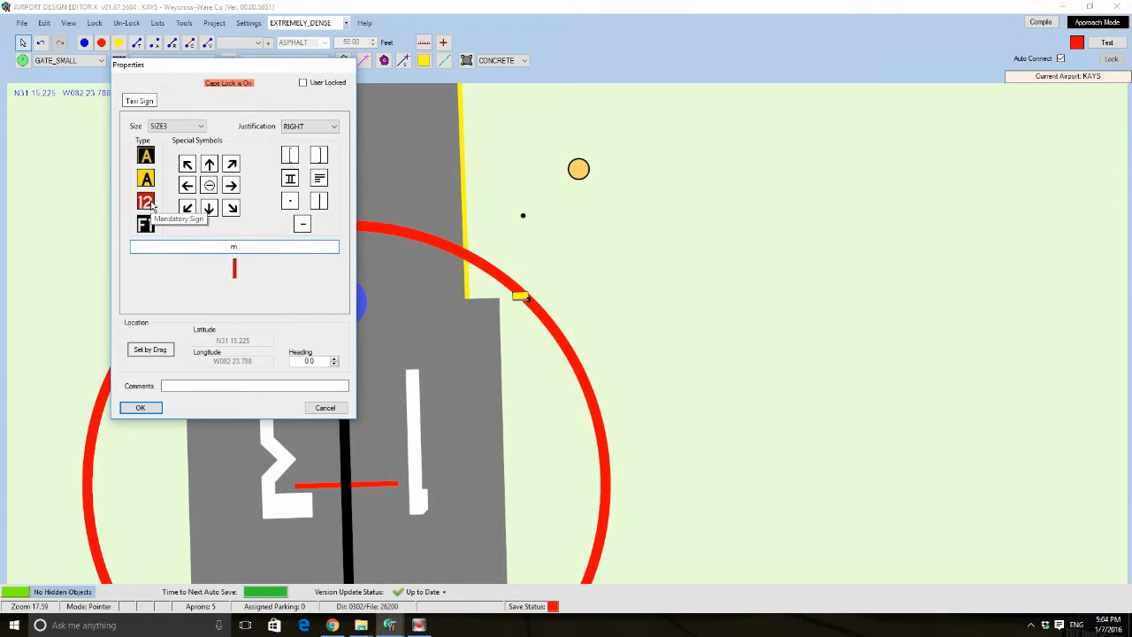
type("'2")
key("BackSpace")
key("BackSpace")
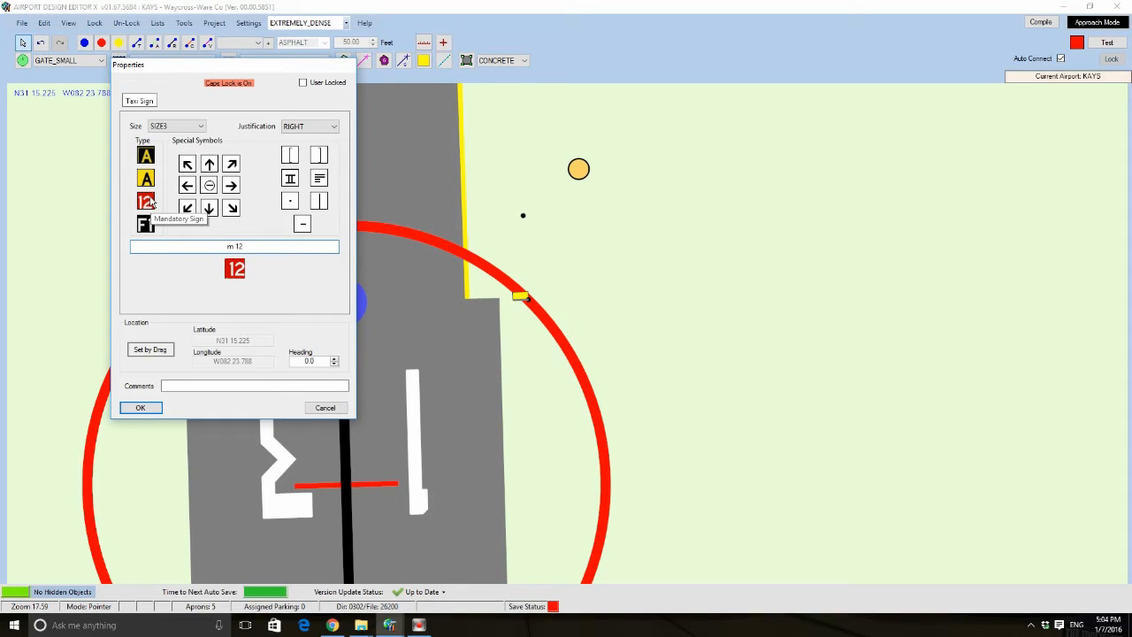
key("BackSpace")
type("3")
key("Return")
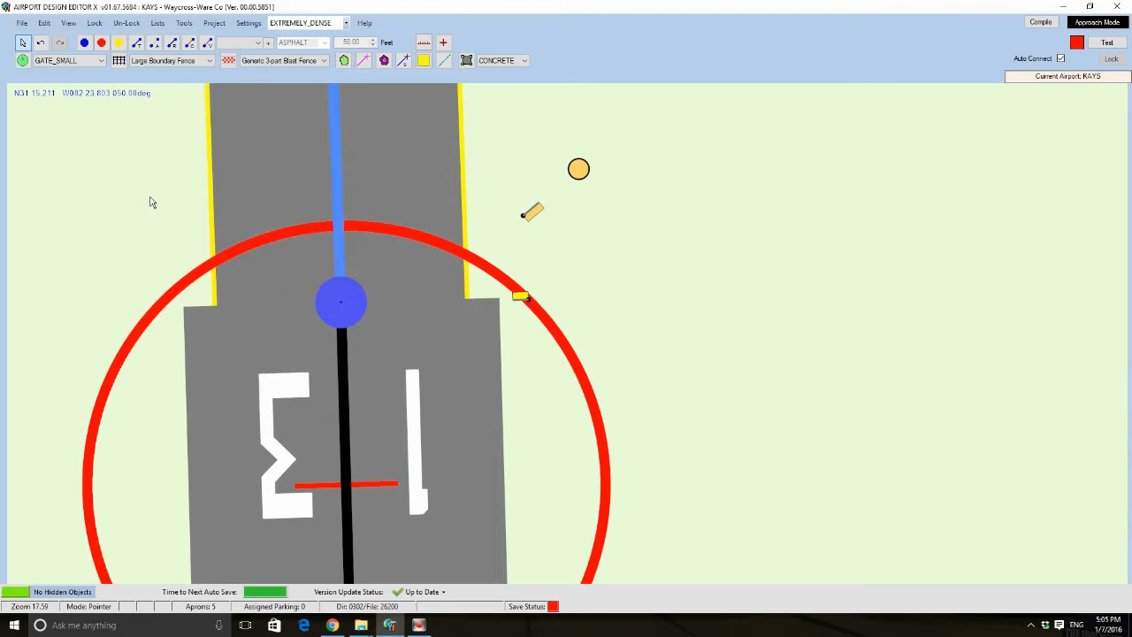
- Move the "m 13" taxi sign onto the "m =" sign at the Runway 13 threshold and rotate it to a heading of about 37.6 degrees
left_click_drag(533, 212, 514, 284)
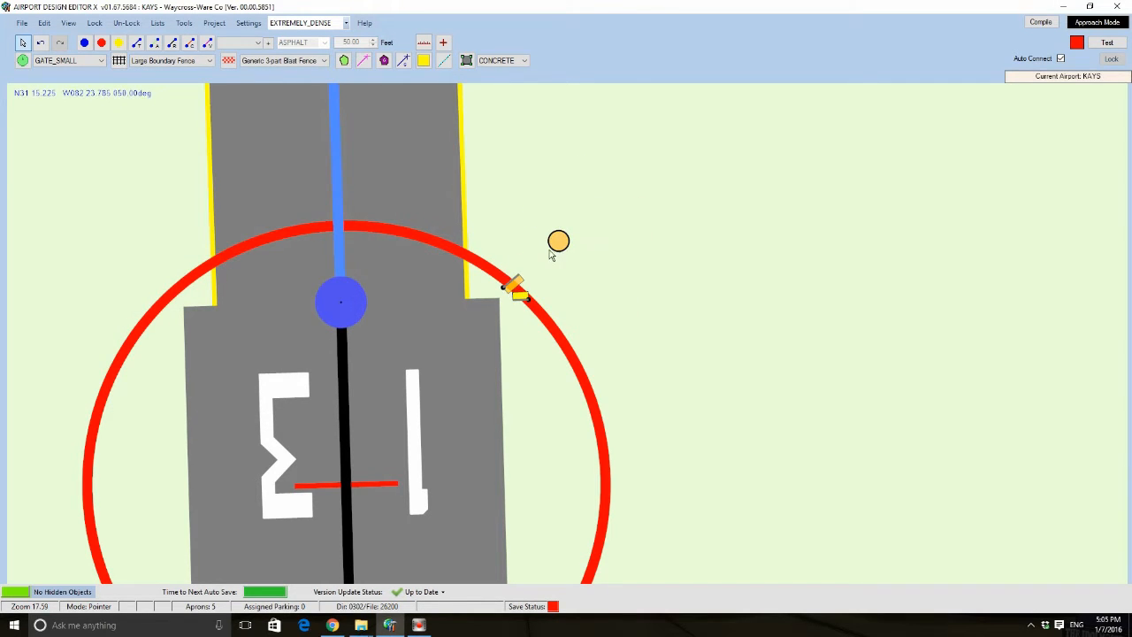
left_click(594, 255)
left_click(522, 281)
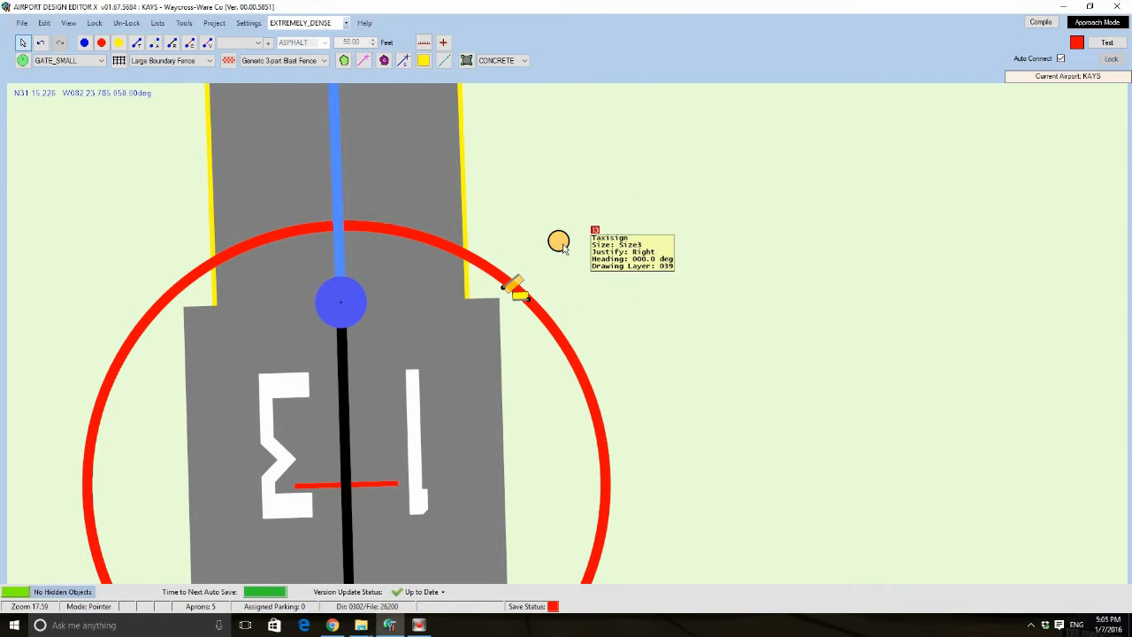
left_click_drag(556, 242, 656, 280)
scroll(533, 280, "up", 5)
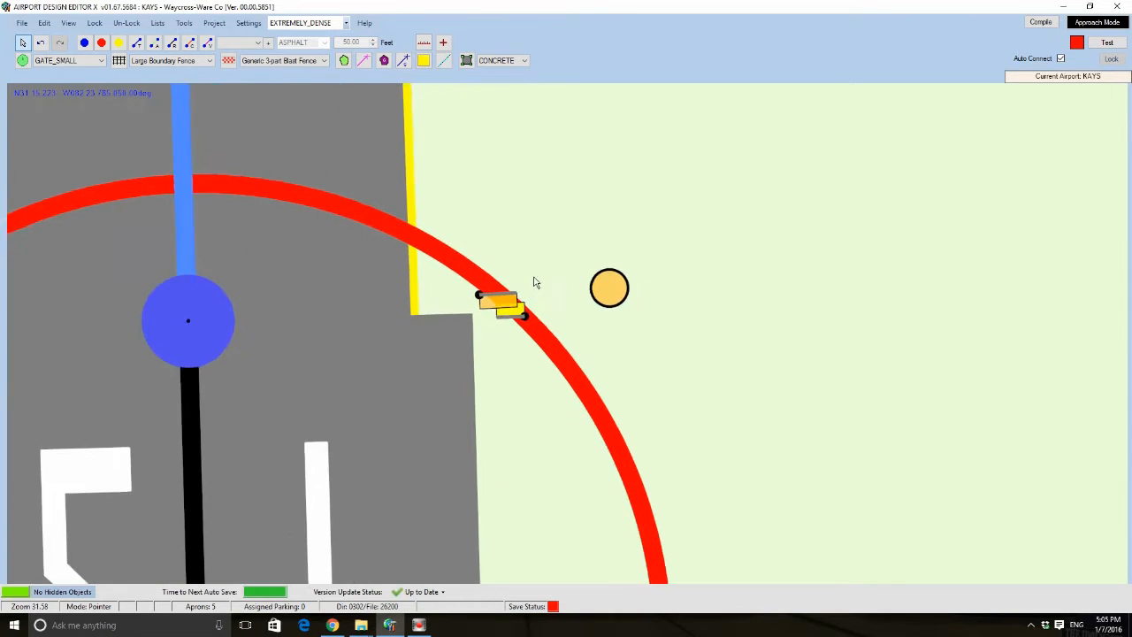
mouse_move(780, 341)
left_mouse_down()
mouse_move(776, 324)
mouse_move(788, 321)
left_mouse_up()
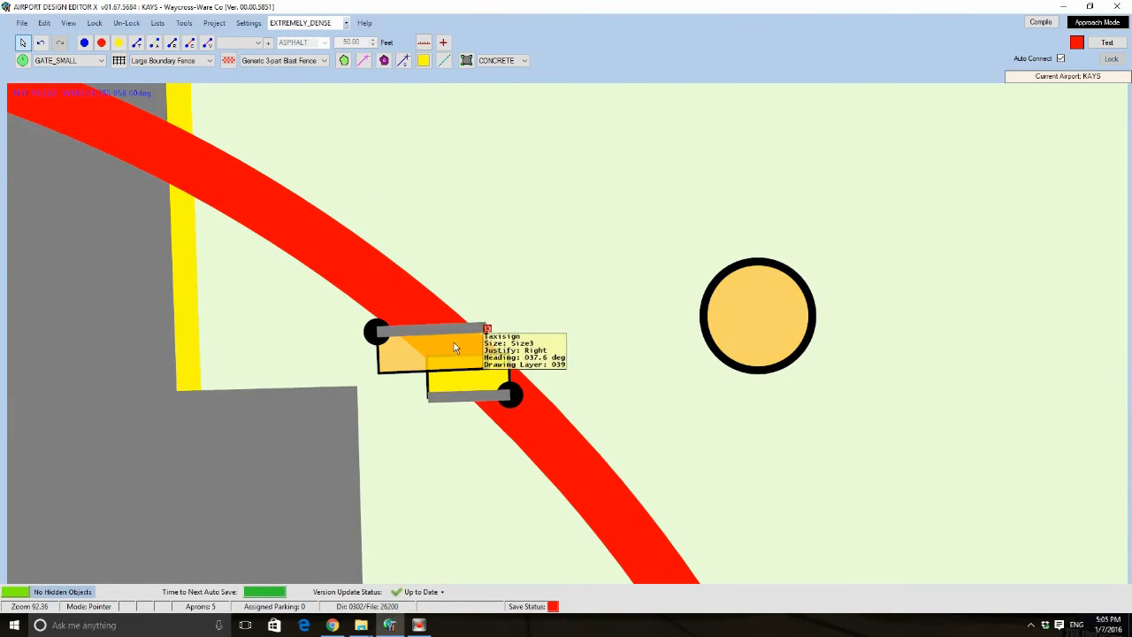
left_click_drag(453, 343, 493, 392)
scroll(639, 195, "down", 3)
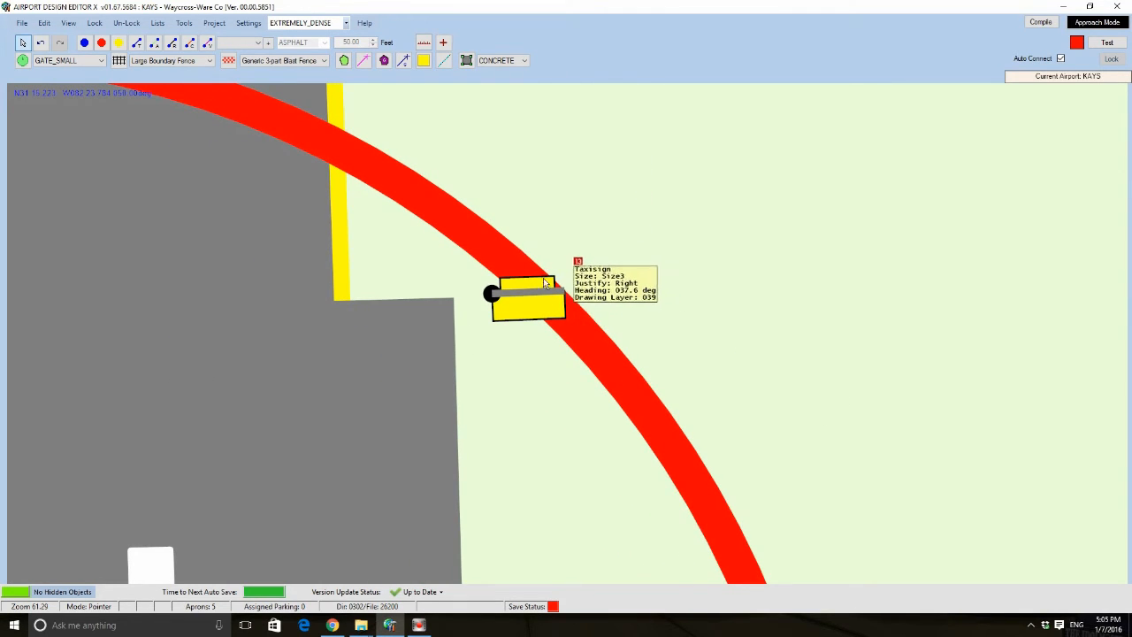
- Delete the "m 13" taxi sign and keep the "m =" sign beneath it
left_click(543, 292)
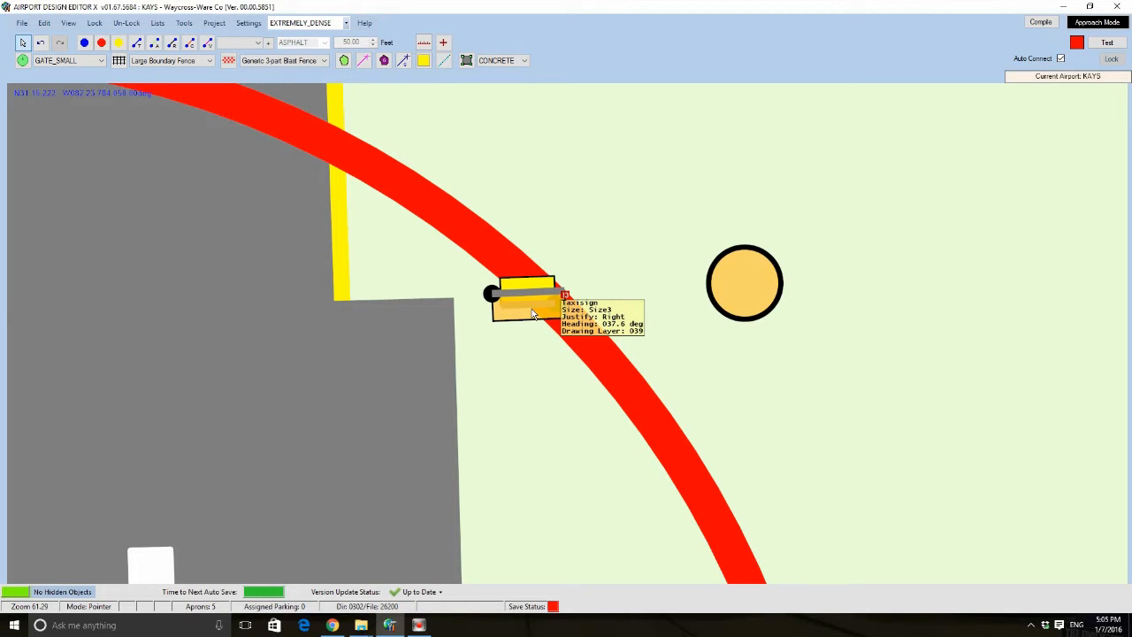
key("Delete")
left_click(522, 290)
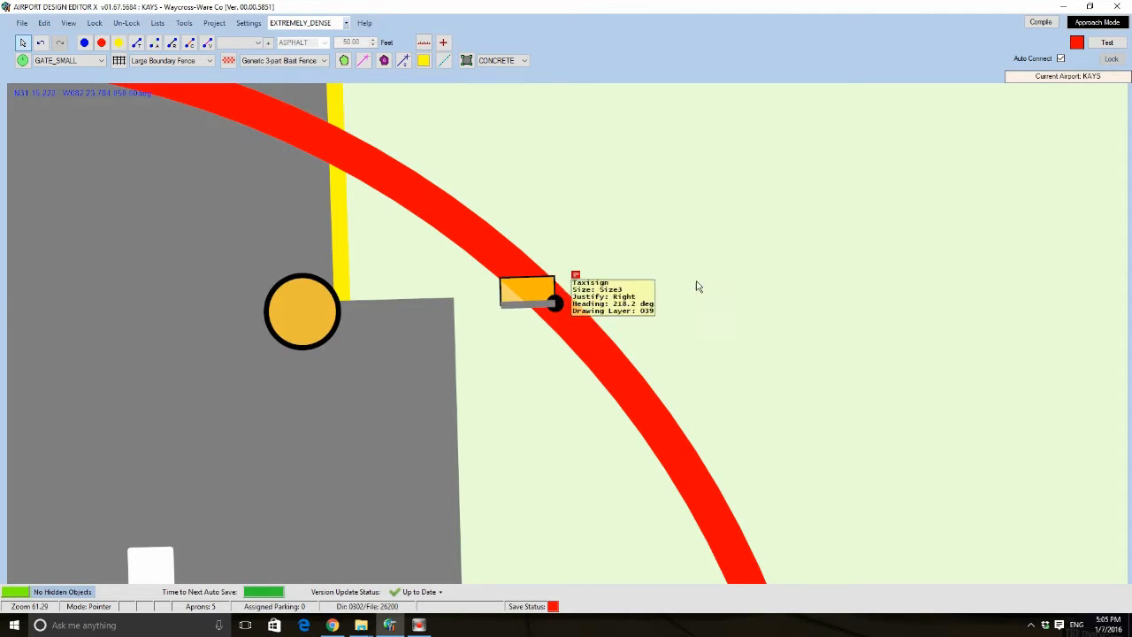
- Delete the hold short node and its taxiway links between the Runway 13 threshold and Runway 18/36
scroll(695, 286, "down", 10)
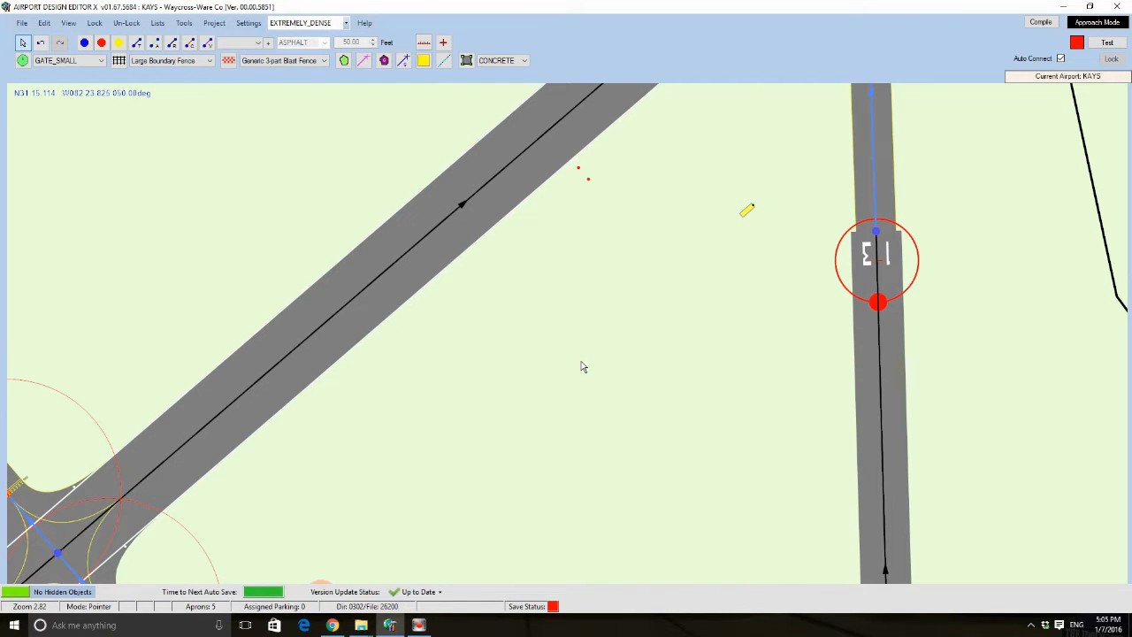
scroll(583, 366, "down", 5, "ctrl")
scroll(586, 358, "down", 4)
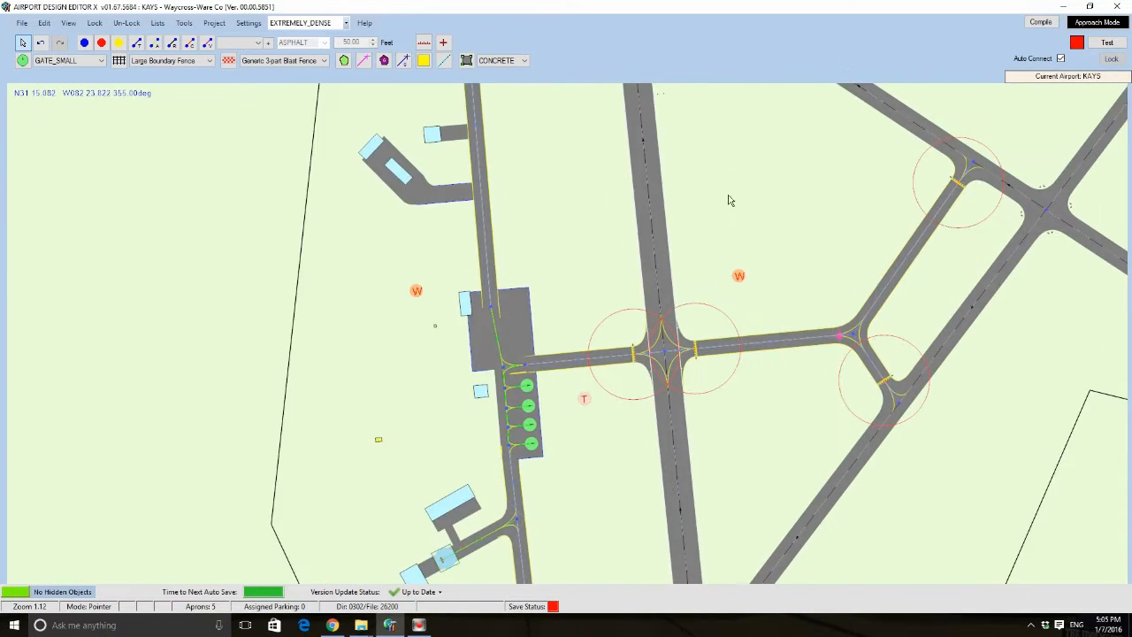
scroll(729, 201, "down", 3)
scroll(625, 216, "up", 2, "ctrl")
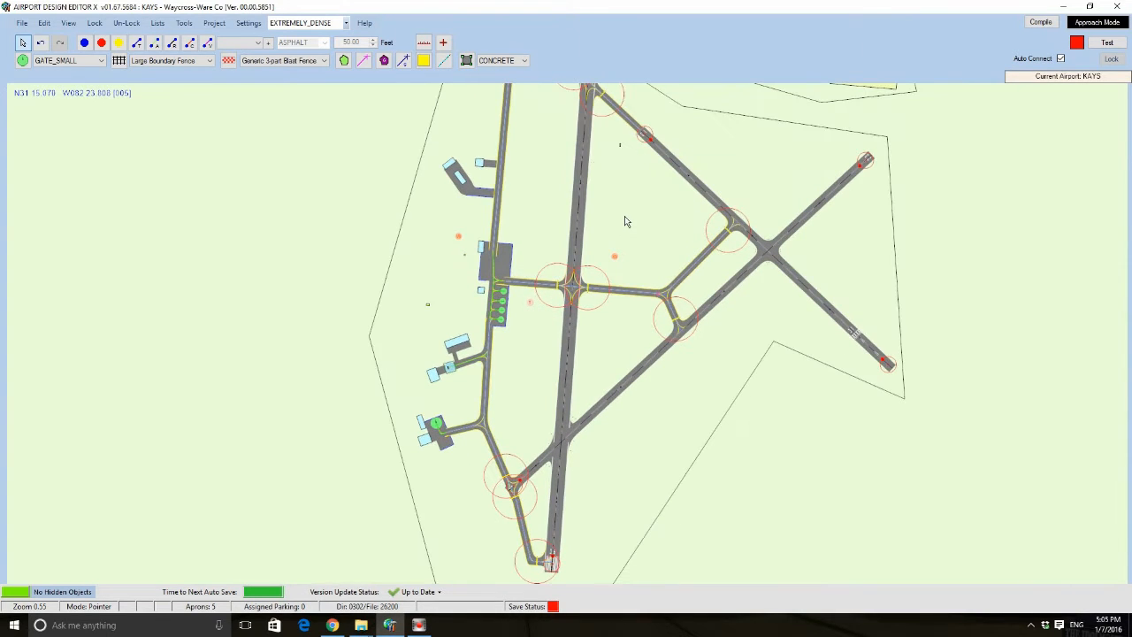
left_click_drag(624, 221, 567, 270)
scroll(566, 264, "up", 5)
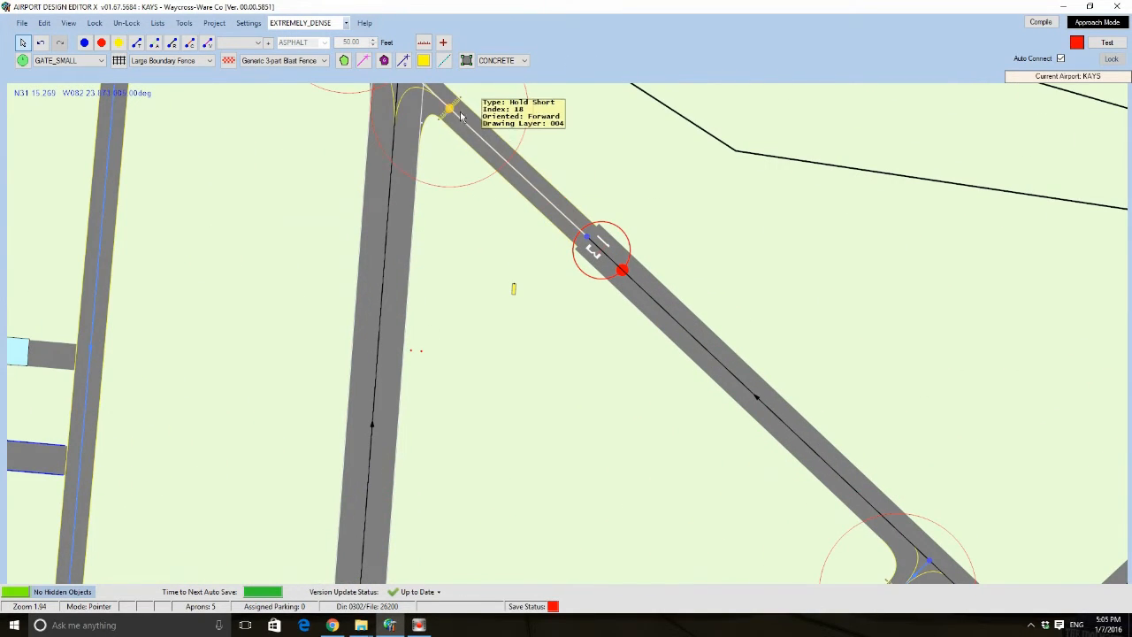
key("Delete")
scroll(430, 304, "down", 1)
scroll(430, 299, "down", 1)
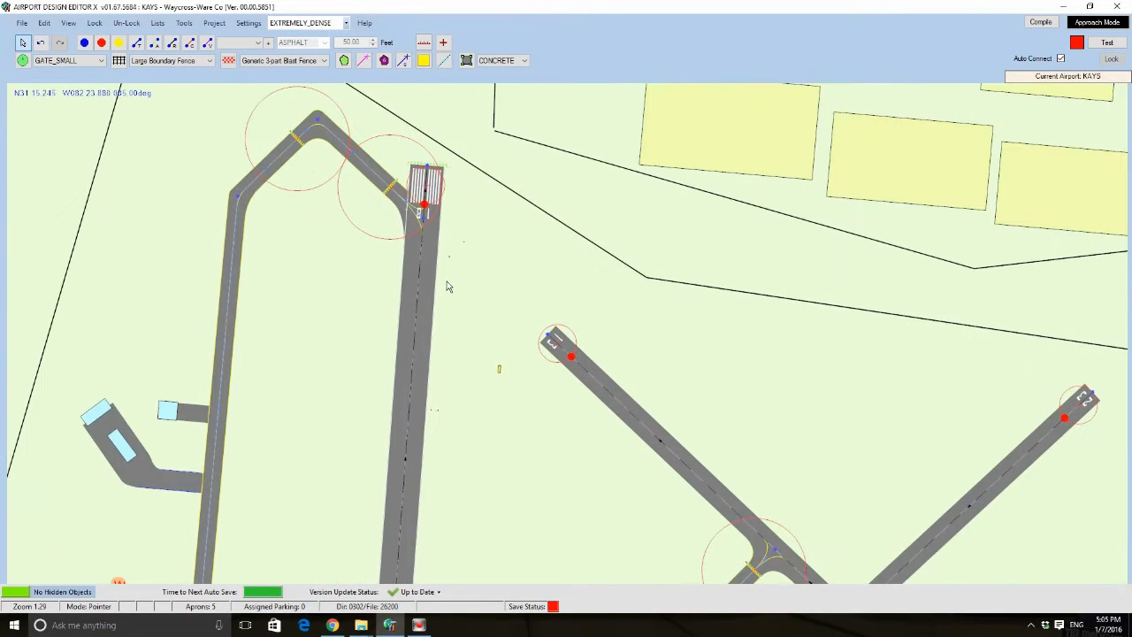
- Look up the published Runway 18-36 dimensions in the browser and set the runway to 100 feet wide and 5992 feet long
key("Down")
key("Down")
scroll(464, 170, "down", 4)
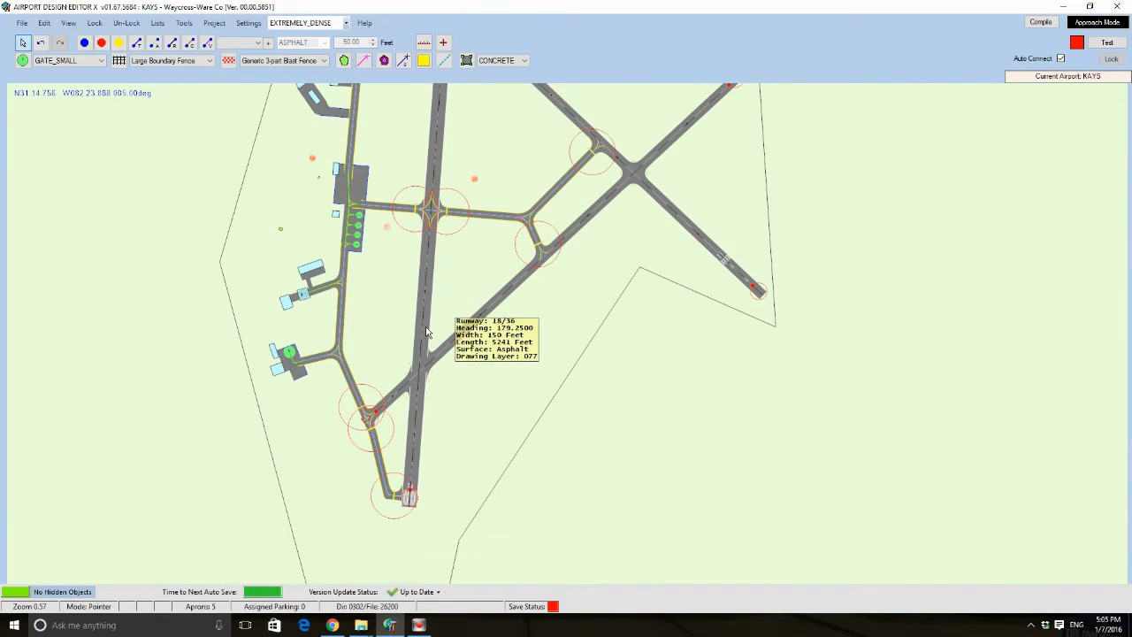
double_click(426, 333)
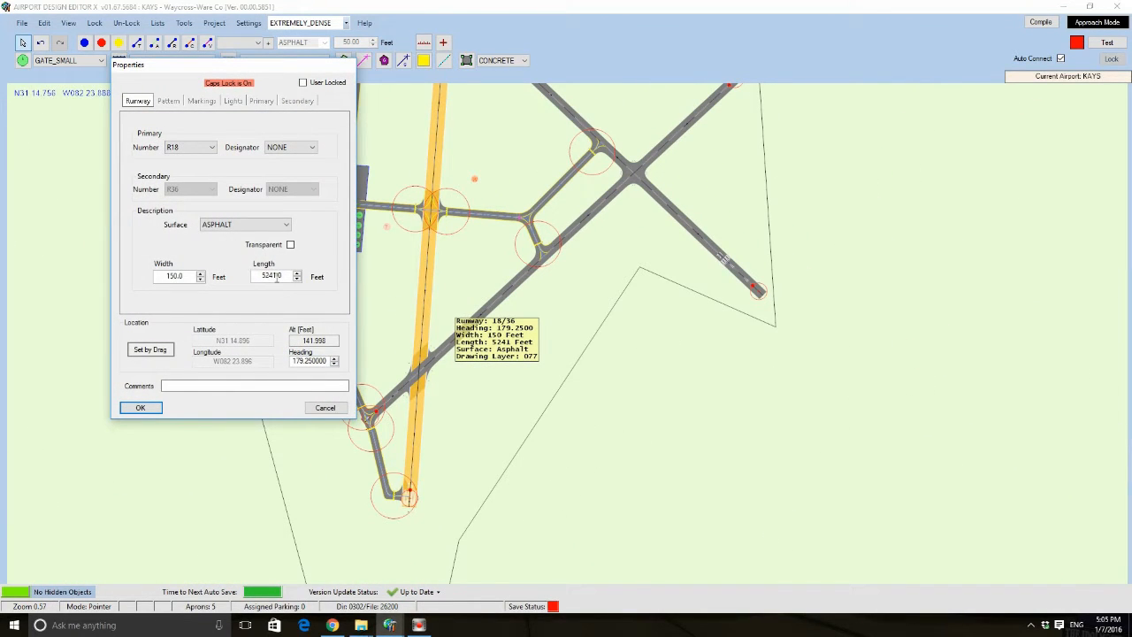
left_click(332, 625)
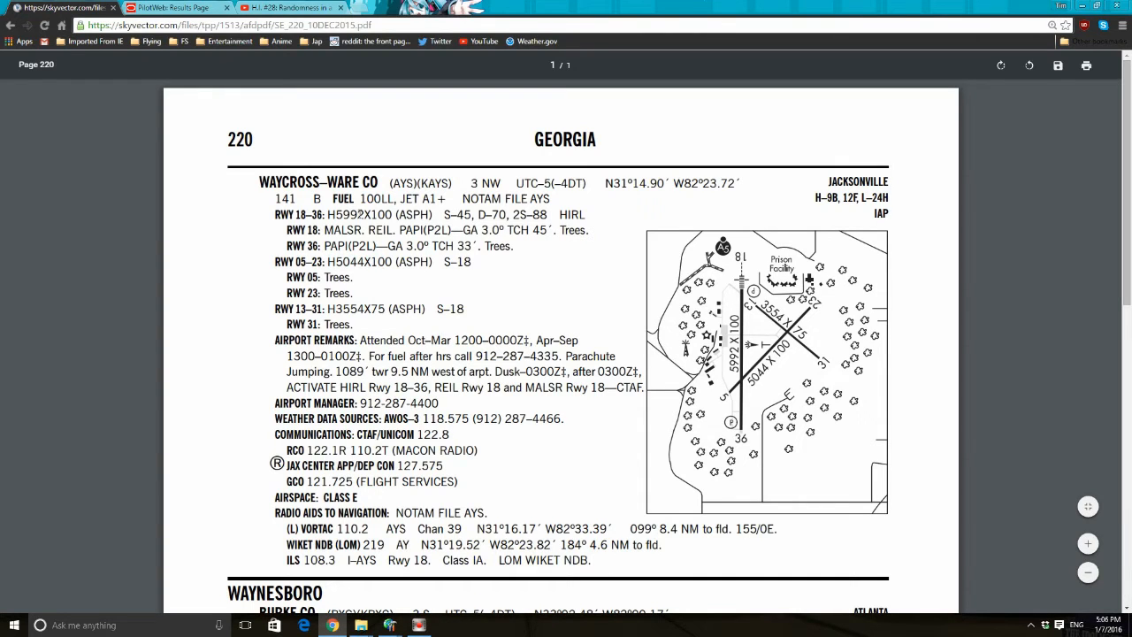
left_click(336, 626)
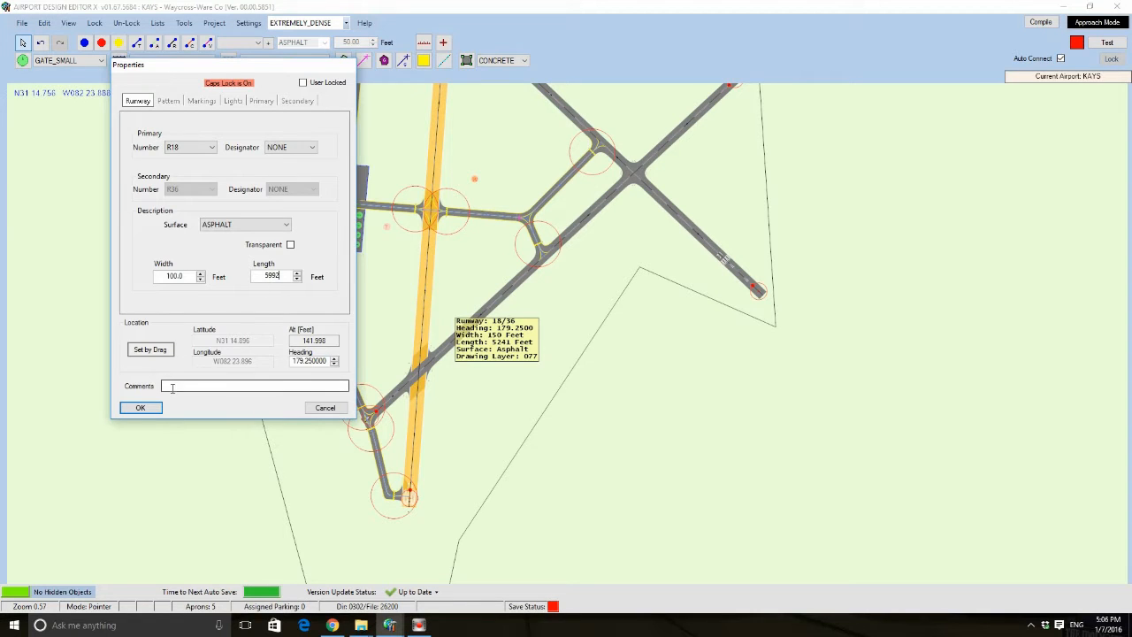
left_click(140, 408)
- Move Runway 18/36 south along its axis so its north end sits just beyond the Runway 18 threshold node
scroll(446, 202, "down", 3)
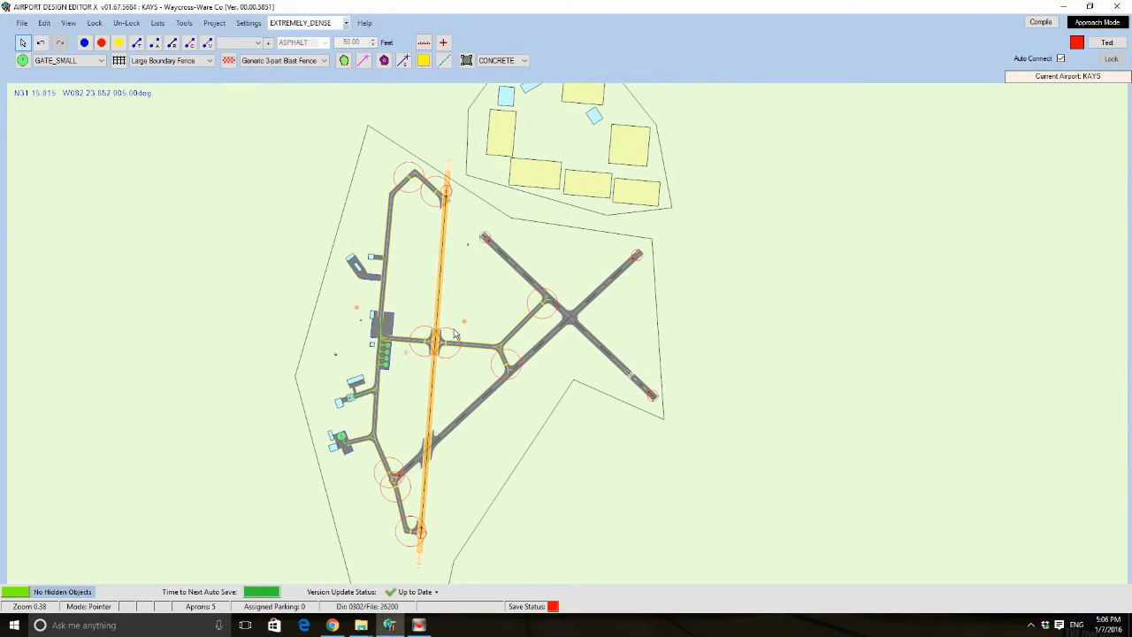
scroll(450, 279, "up", 10)
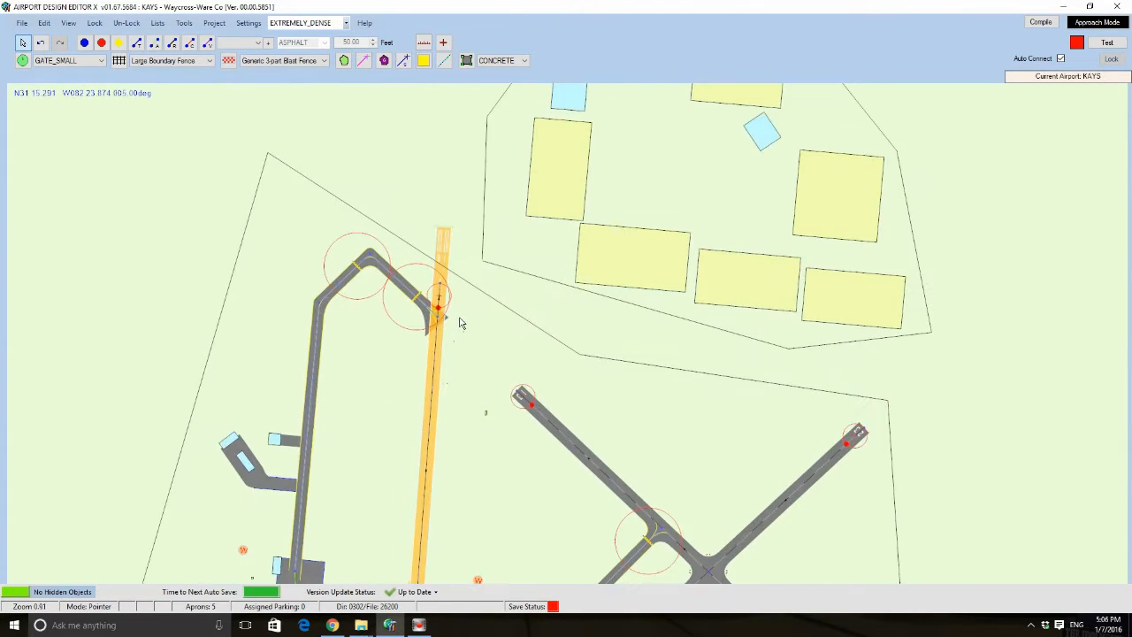
left_click_drag(435, 220, 434, 272)
scroll(438, 267, "up", 5)
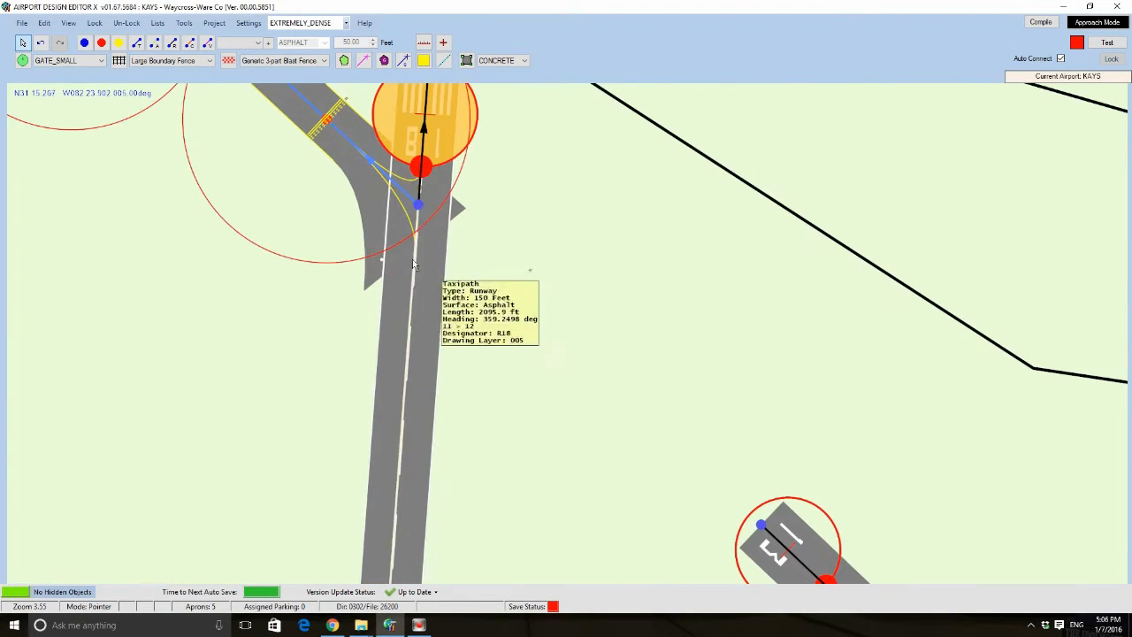
left_click(440, 263)
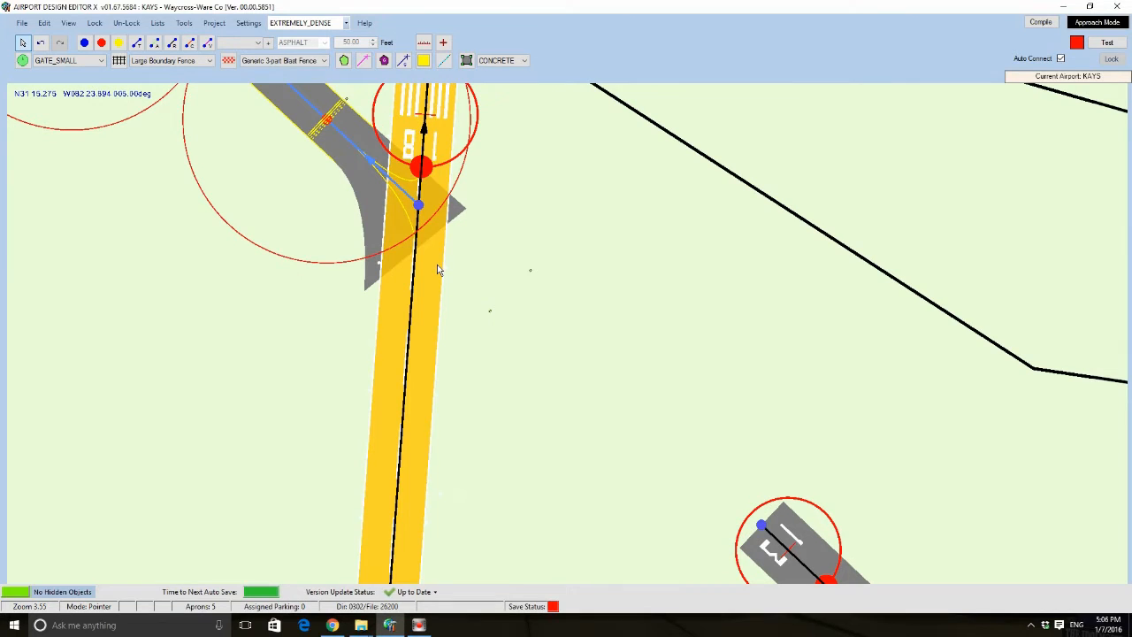
left_click(598, 362)
scroll(525, 405, "down", 5)
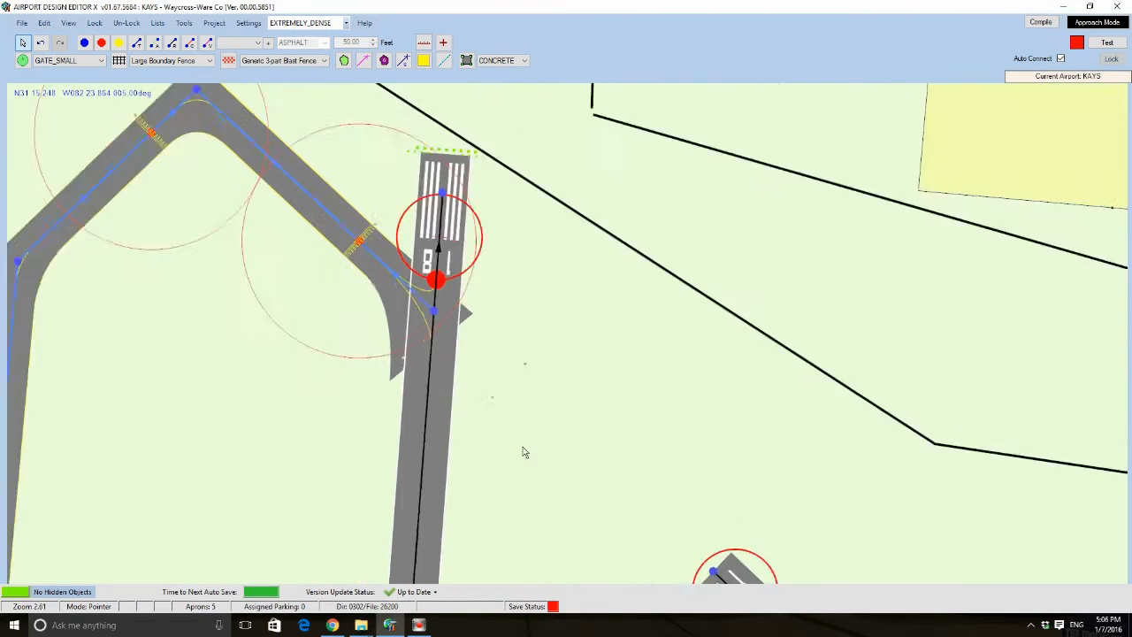
scroll(523, 469, "down", 2)
scroll(515, 442, "up", 4)
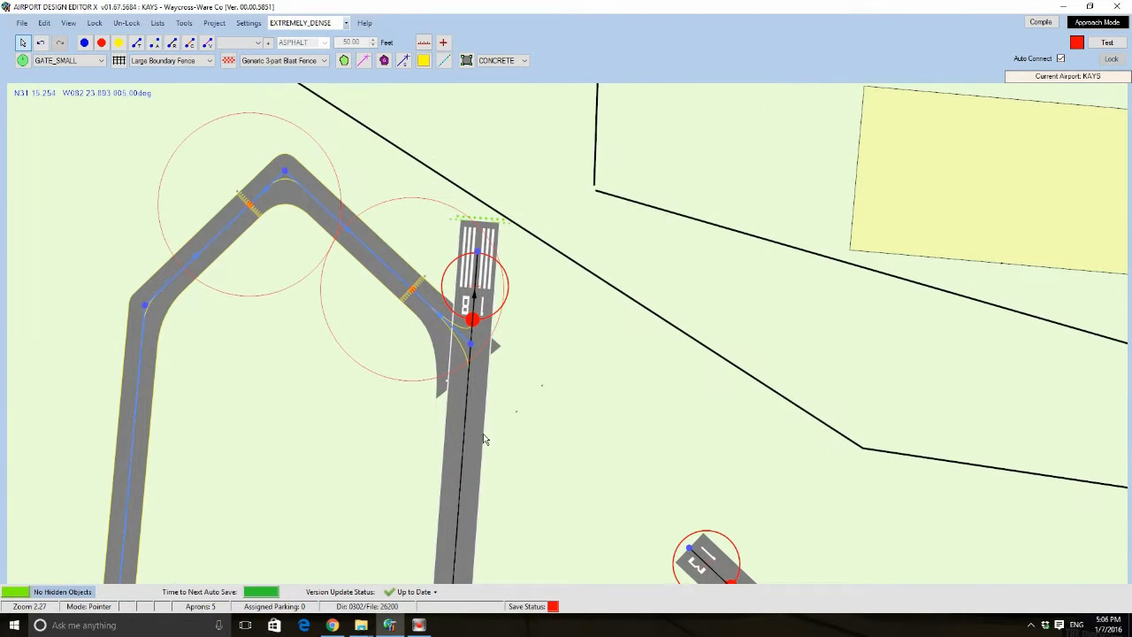
left_click(476, 439)
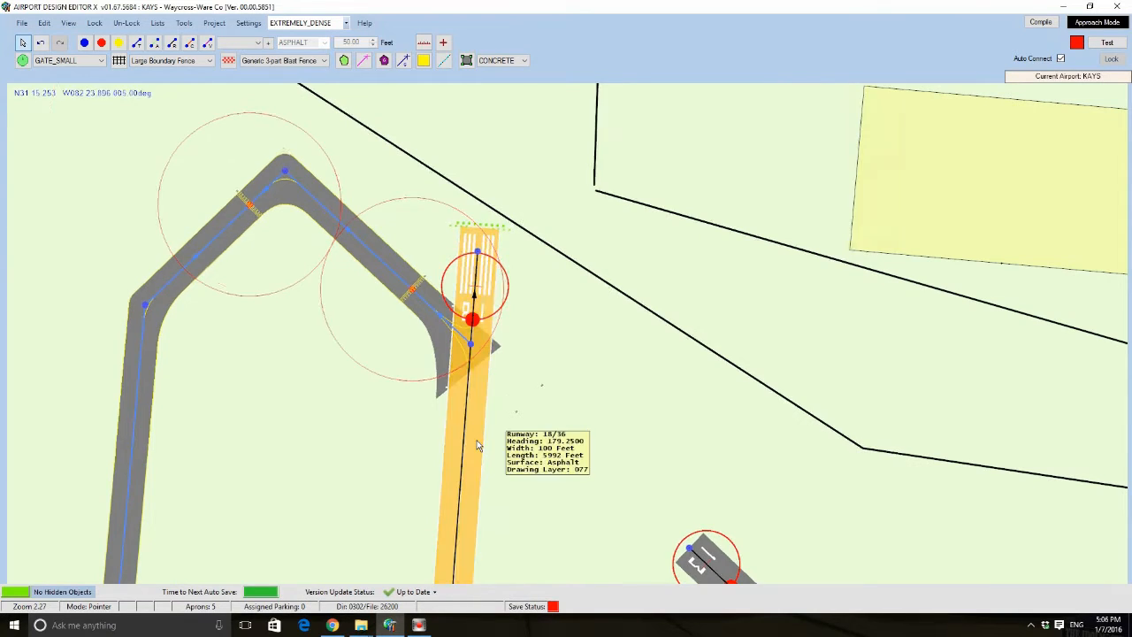
scroll(476, 443, "up", 10)
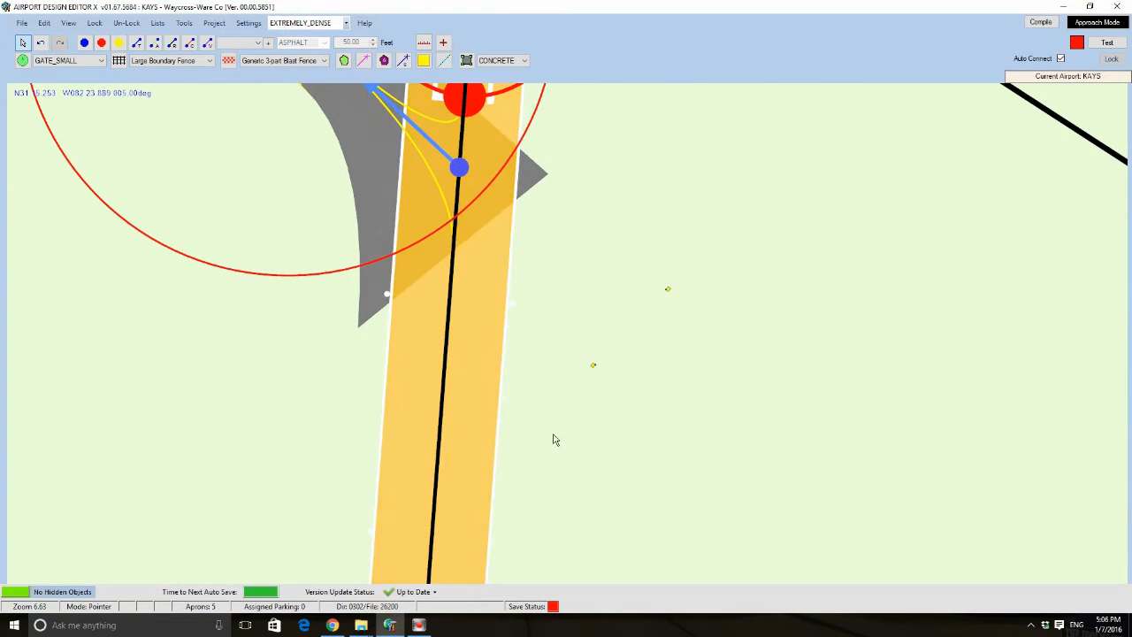
left_click_drag(593, 434, 565, 482)
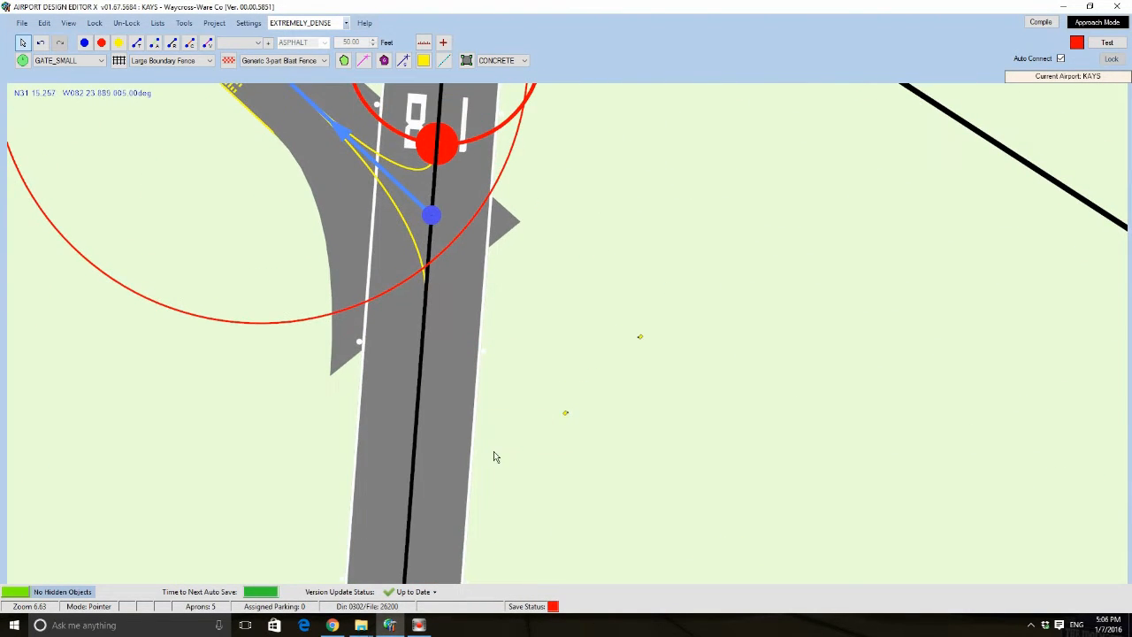
- Set the width of the runway link at the Runway 18 threshold to 100 feet
scroll(482, 372, "down", 3)
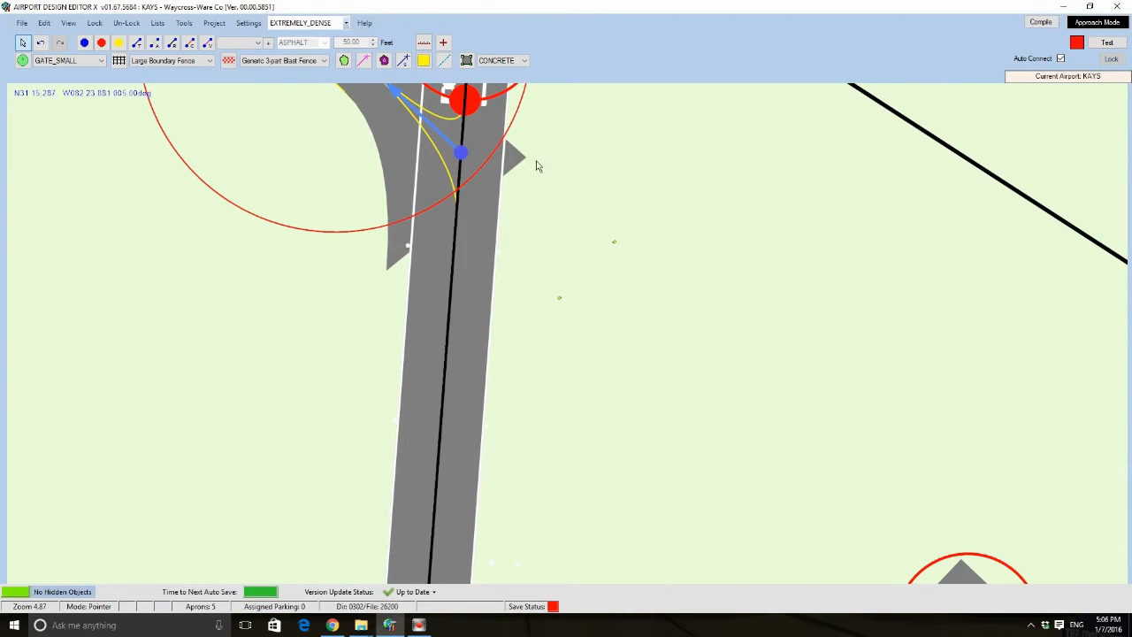
left_click_drag(486, 202, 483, 355)
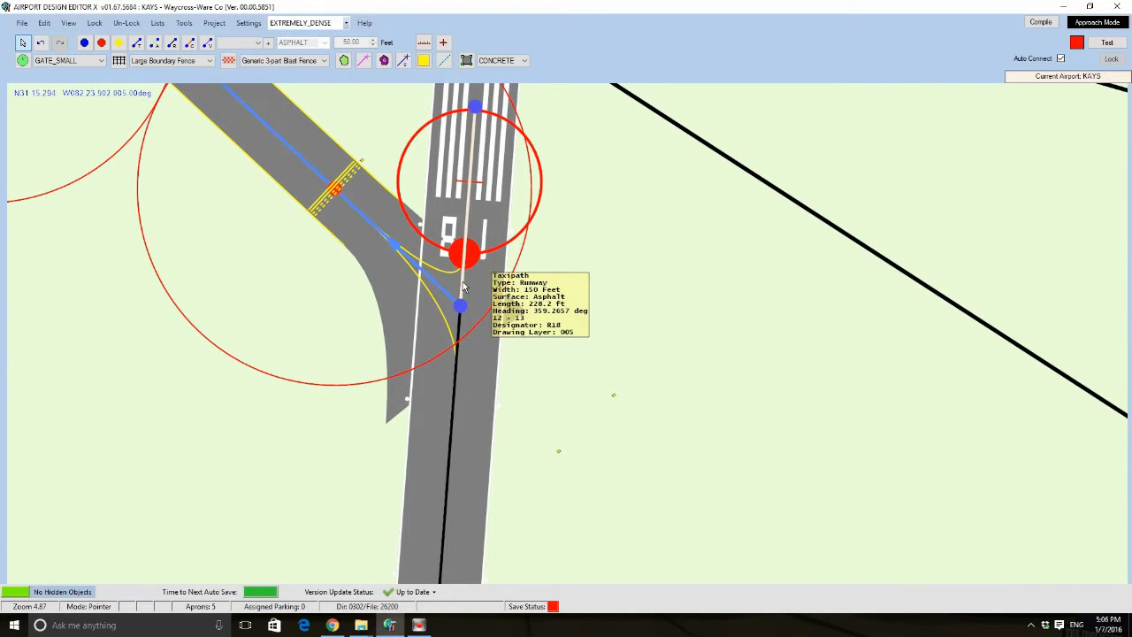
double_click(470, 209)
left_click(202, 168)
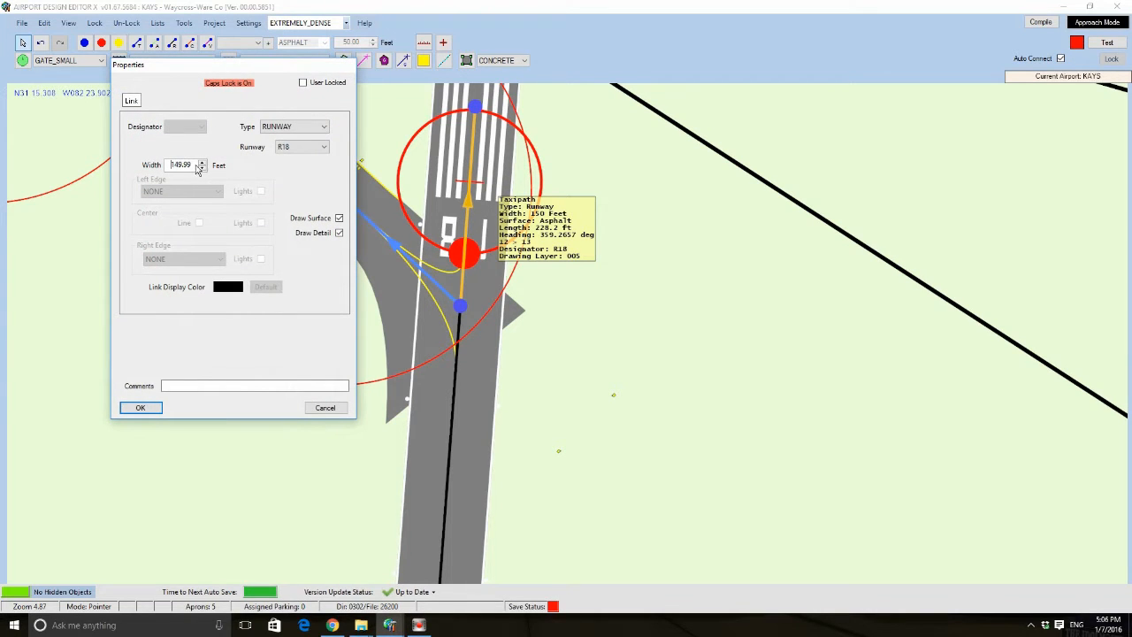
type("100")
left_click(139, 408)
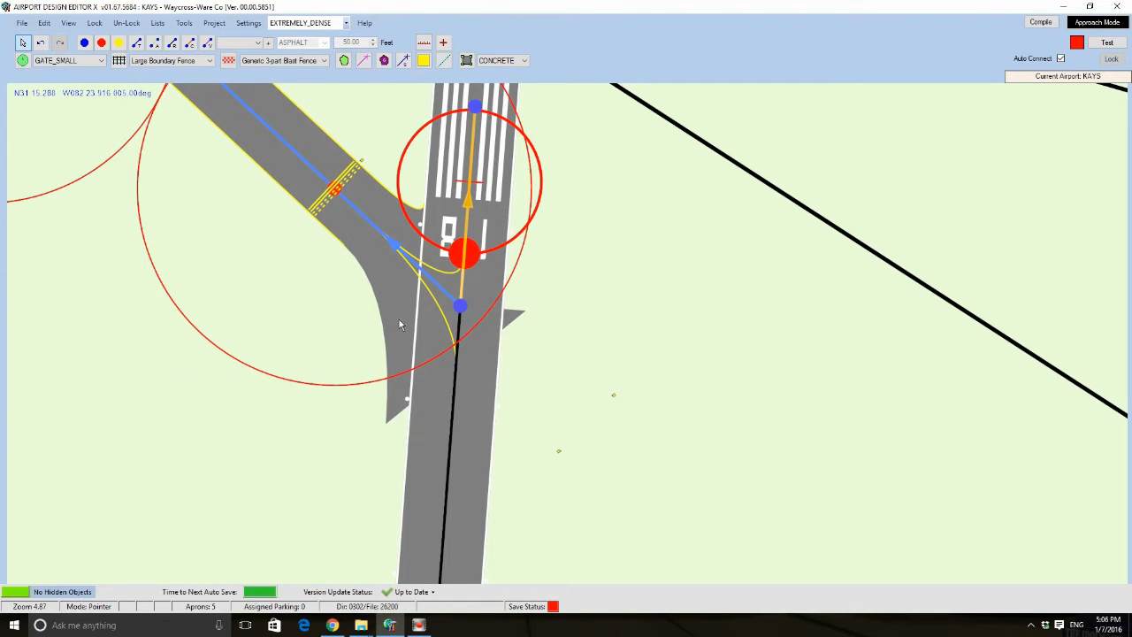
- Set the Runway 18 links north and south of the midfield taxiway crossing to 100 feet wide
double_click(450, 384)
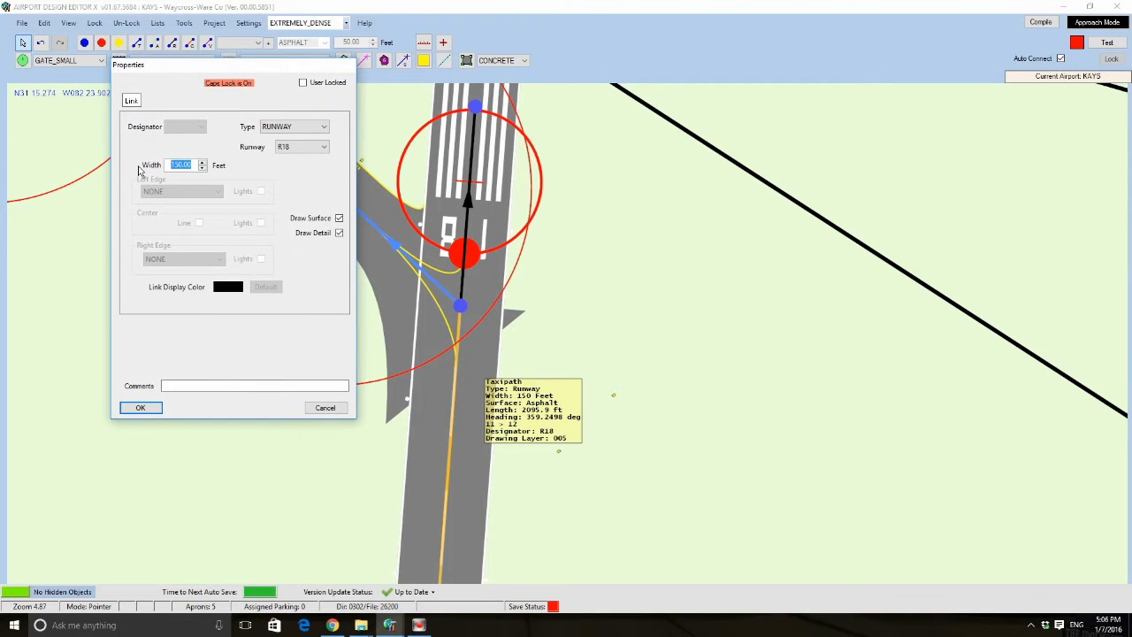
type("1")
left_click_drag(189, 166, 158, 170)
left_click(141, 407)
scroll(257, 212, "down", 6)
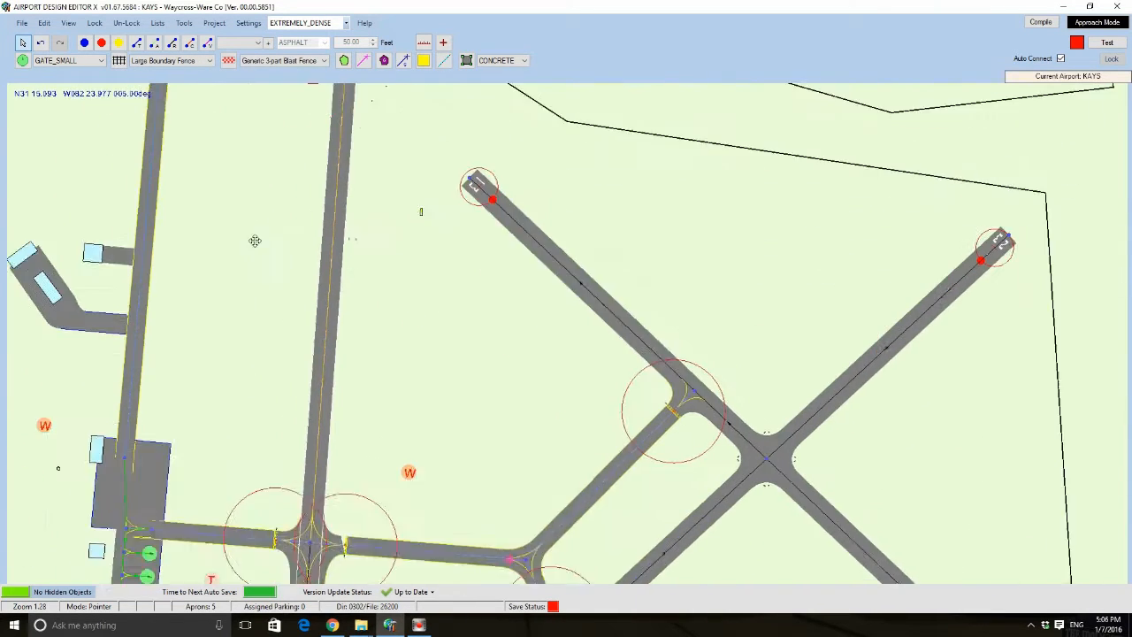
left_click_drag(255, 241, 359, 295)
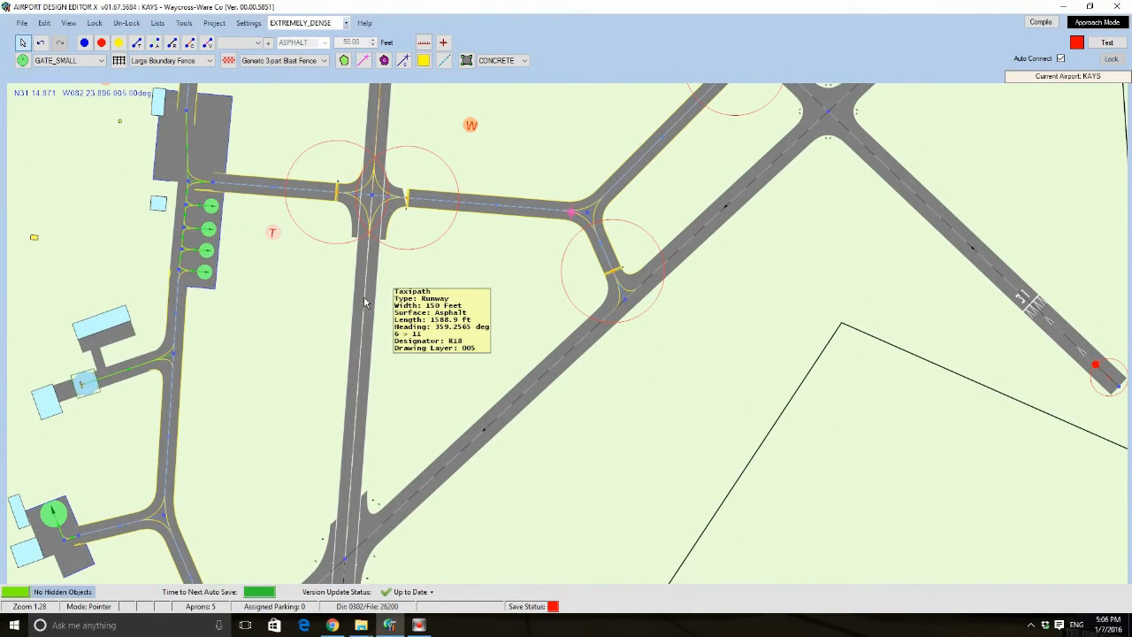
double_click(363, 301)
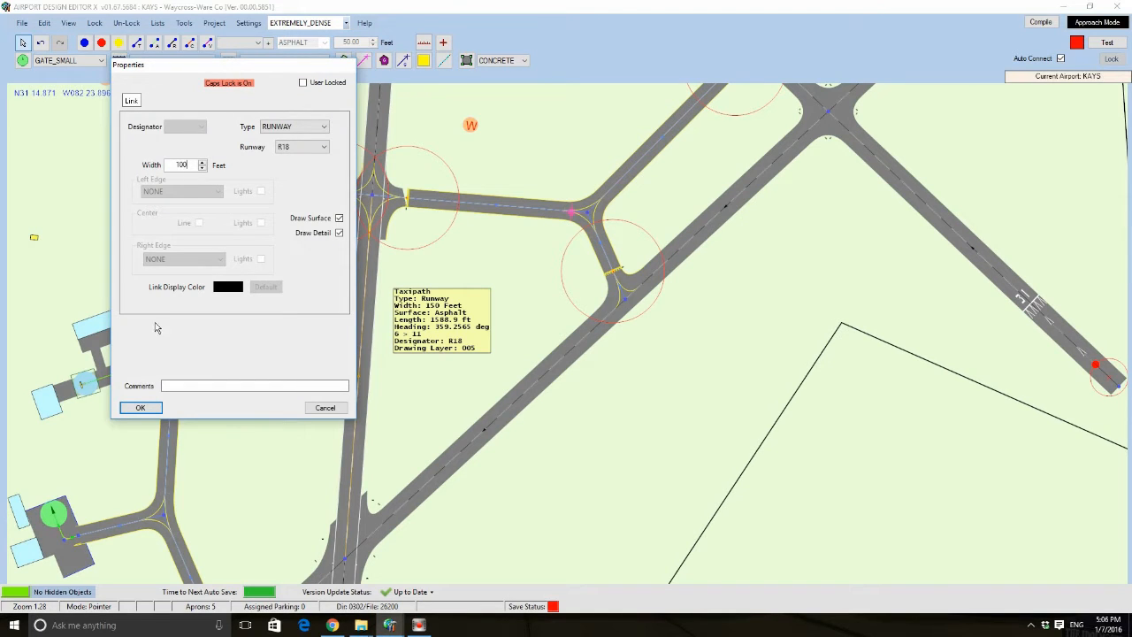
left_click(139, 407)
- Set the Runway 18 link running south from the Runway 5/23 intersection to 100 feet wide
left_click_drag(341, 575, 359, 411)
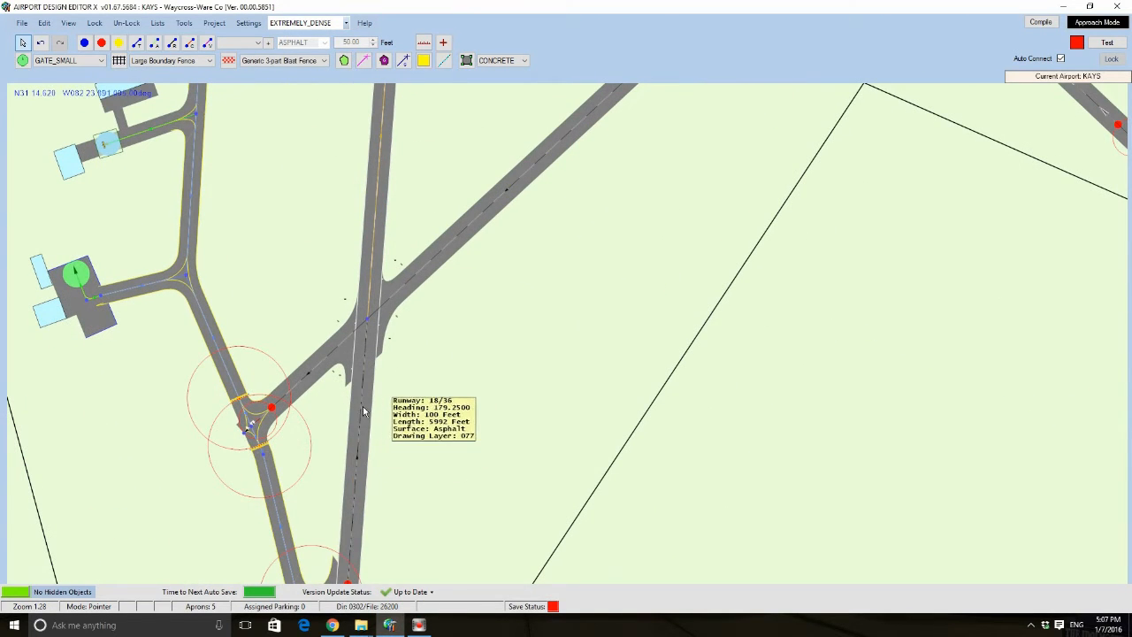
double_click(359, 405)
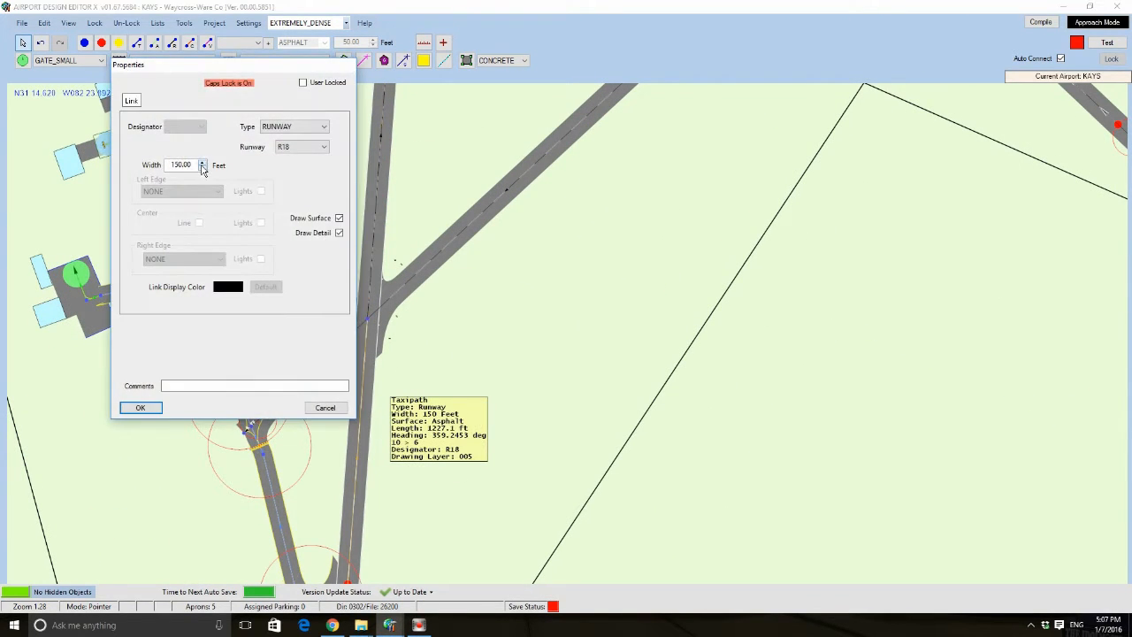
double_click(177, 165)
type("100")
left_click(140, 407)
- Set the short Runway 18 link beside the southernmost taxiway connector to 100 feet wide
left_click_drag(349, 584, 358, 288)
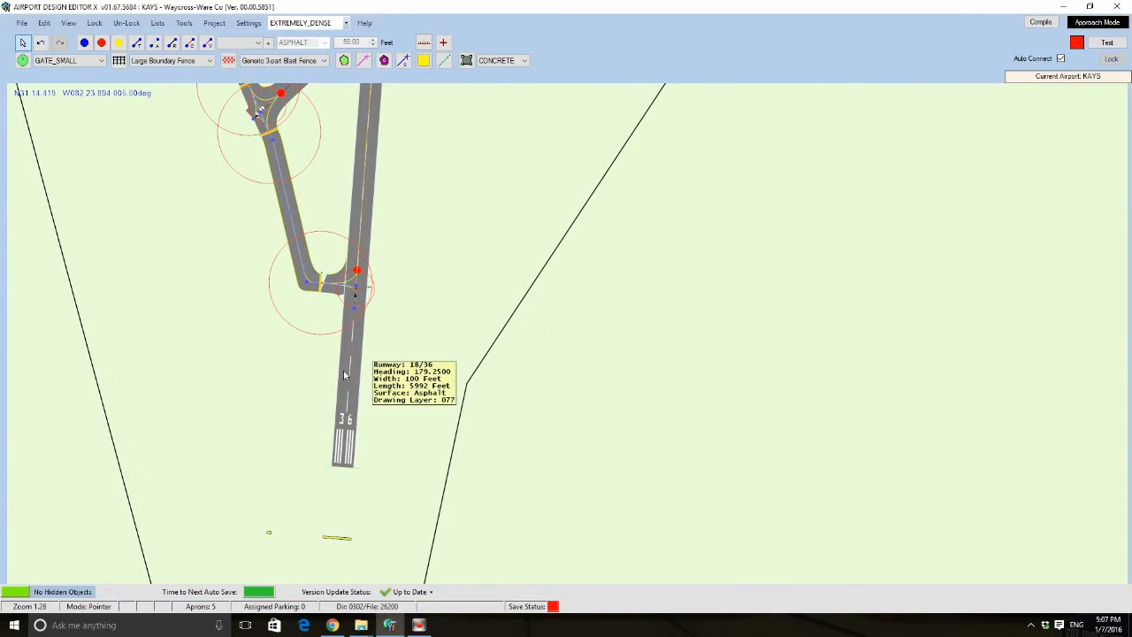
double_click(357, 299)
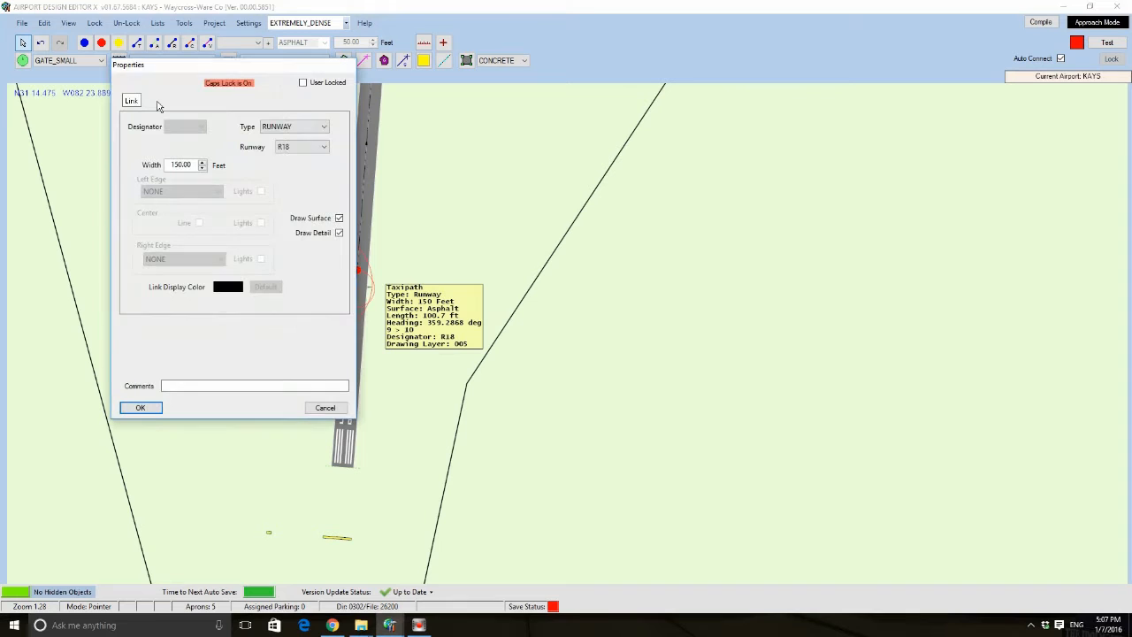
double_click(198, 168)
type("100")
left_click(139, 408)
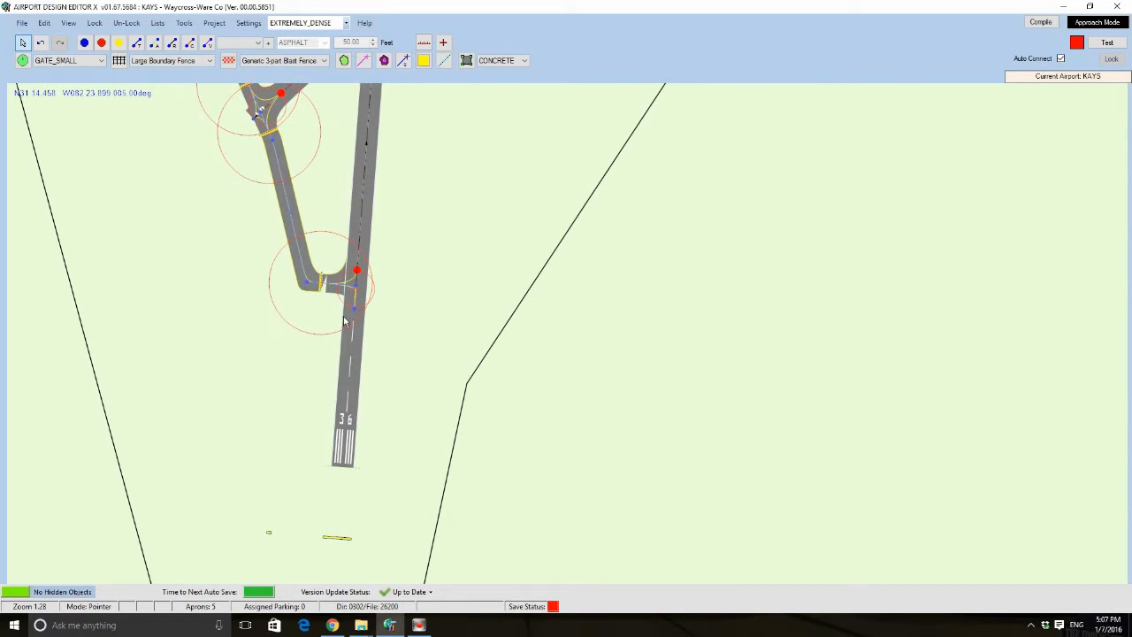
- Following the published airport diagram, extend the parallel taxiway south with 35-foot asphalt links joined to the runway's end node, and move that node to the Runway 36 threshold
left_click(332, 624)
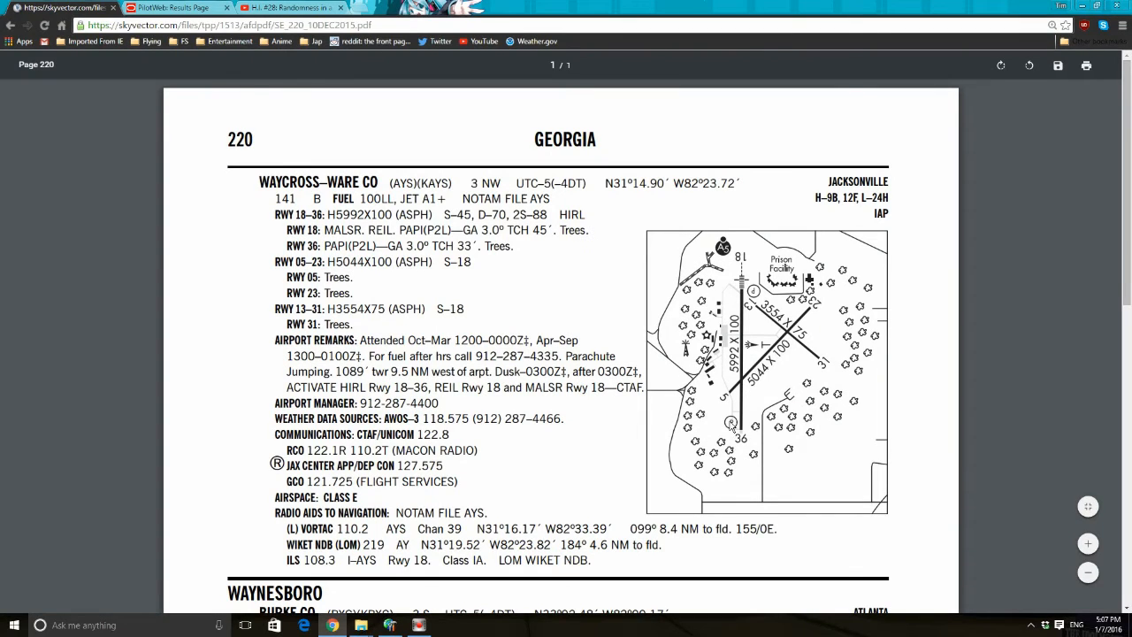
key("alt+Tab")
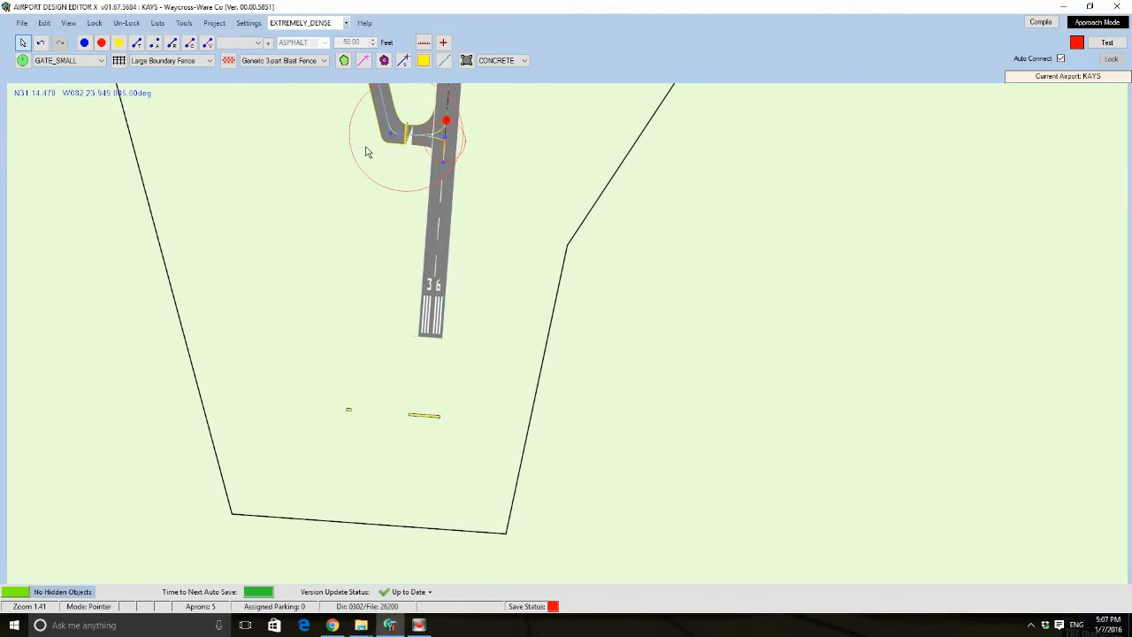
left_click(136, 42)
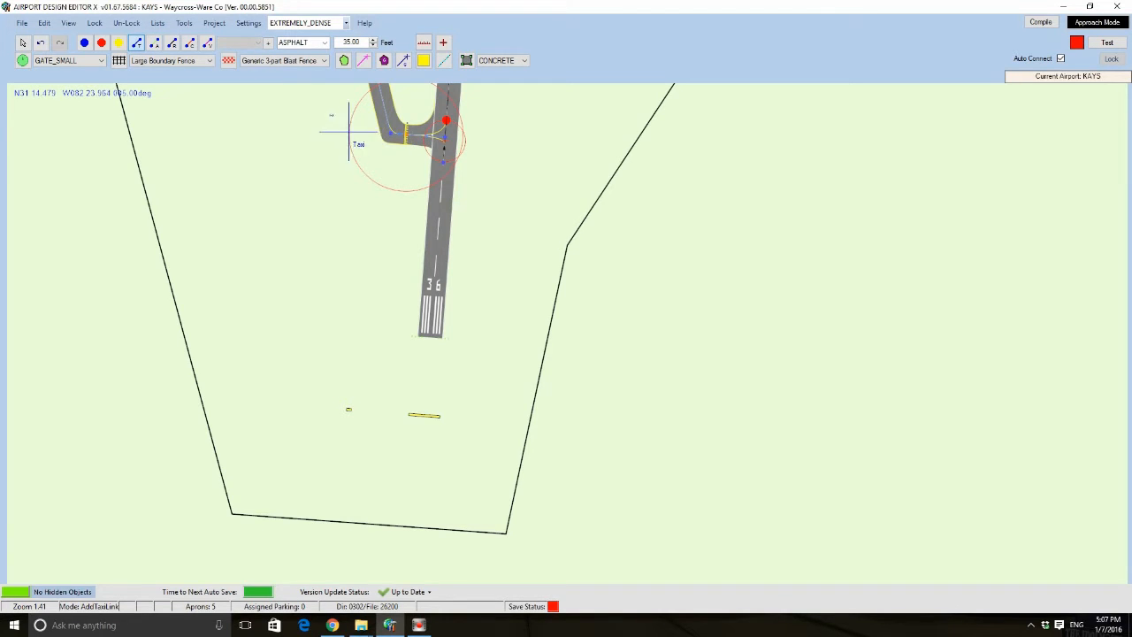
left_click(390, 134)
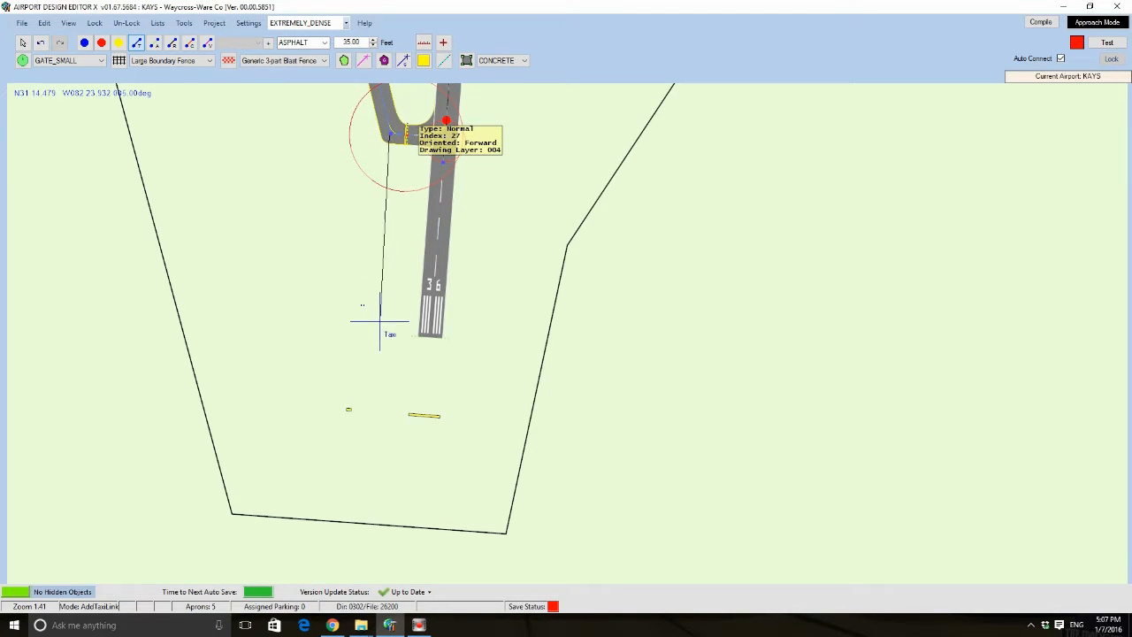
left_click(373, 327)
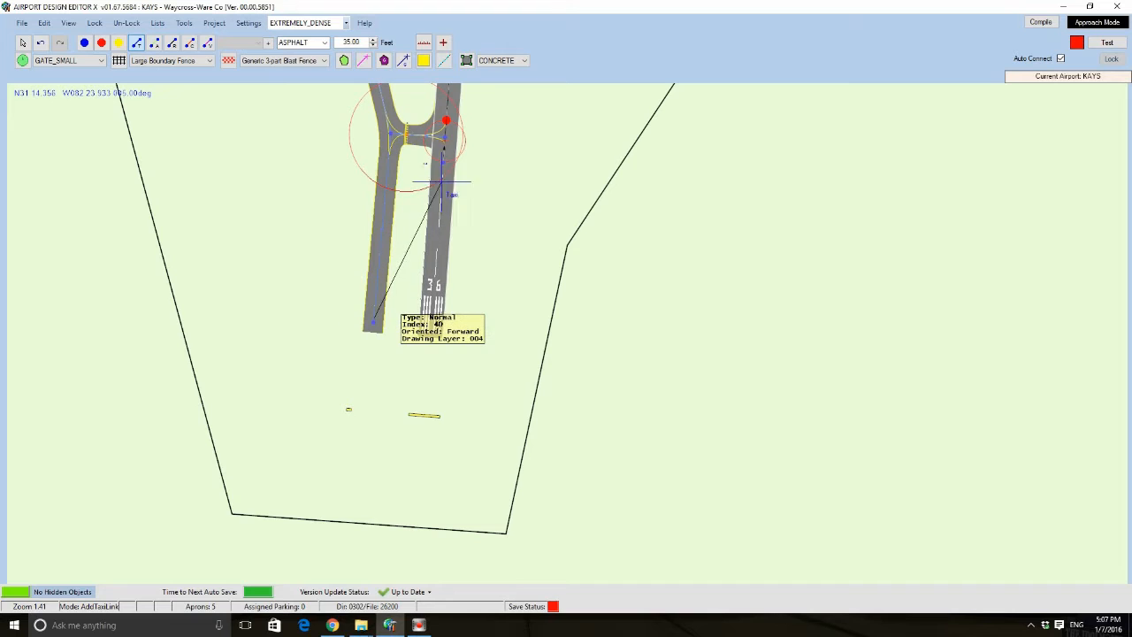
left_click(450, 171)
left_click(22, 42)
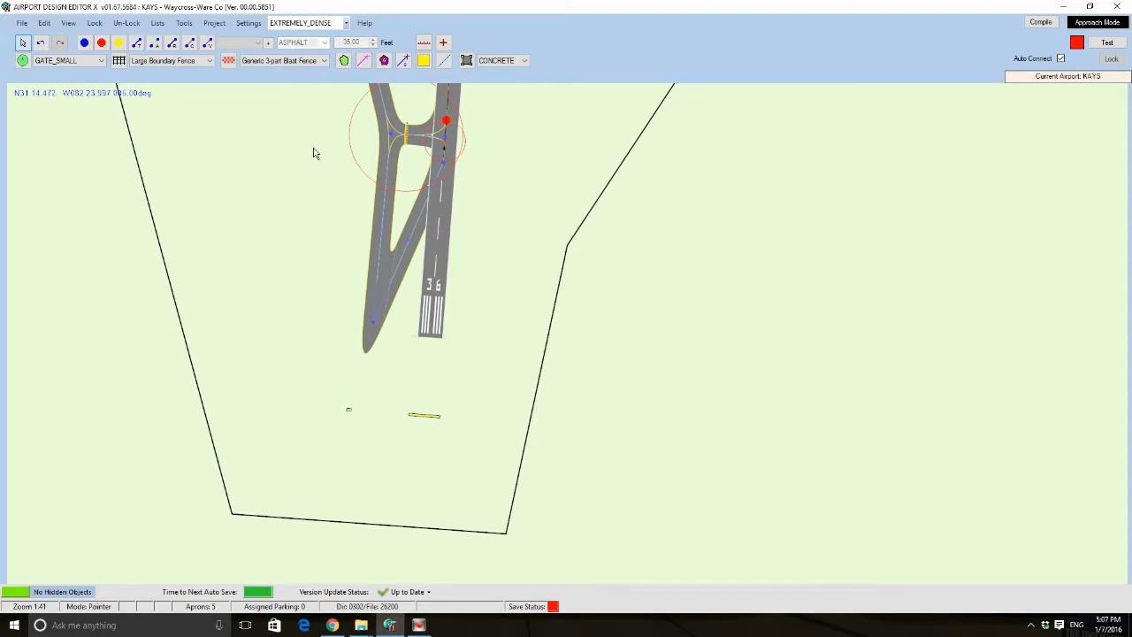
left_click_drag(444, 166, 431, 343)
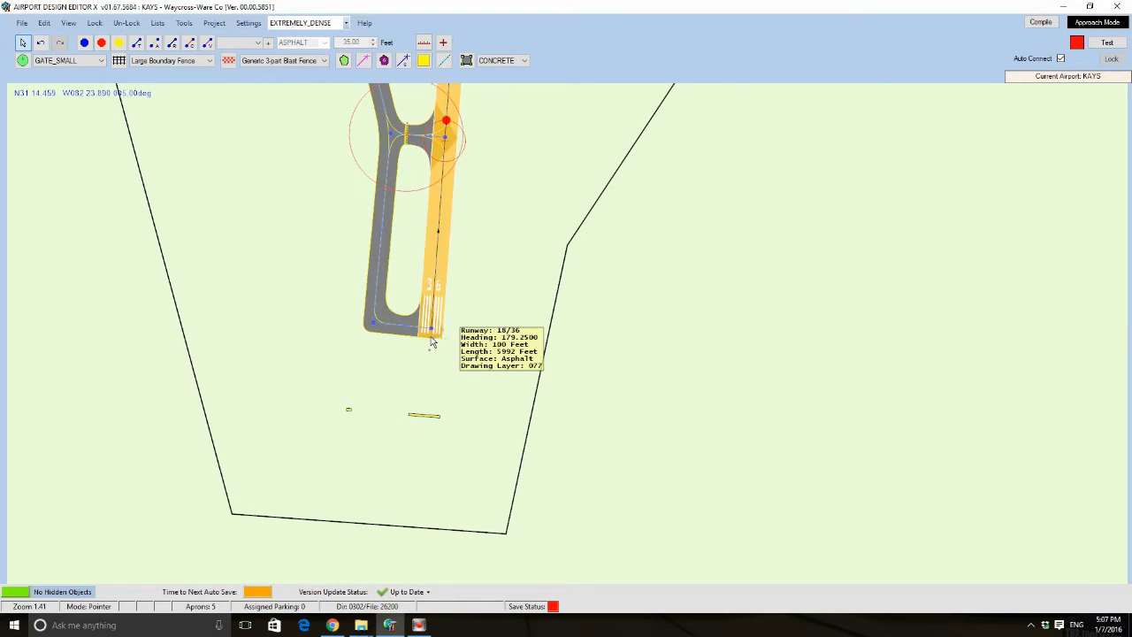
- Add a hold-short node on the new taxiway connector just west of the Runway 36 threshold
scroll(432, 343, "up", 2)
left_click(101, 43)
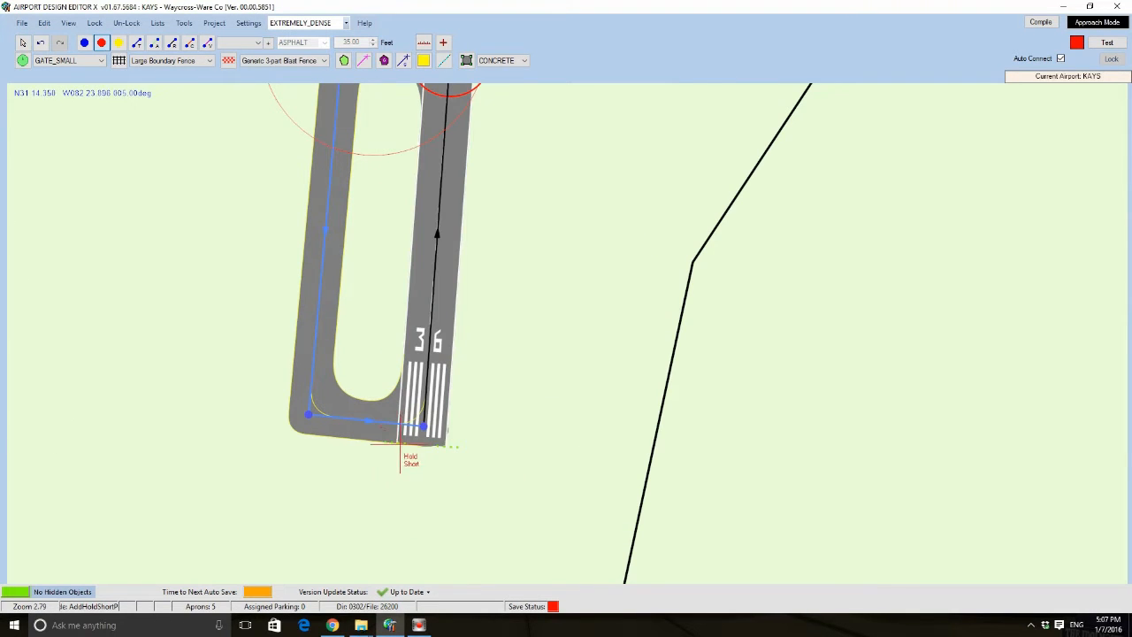
left_click(352, 419)
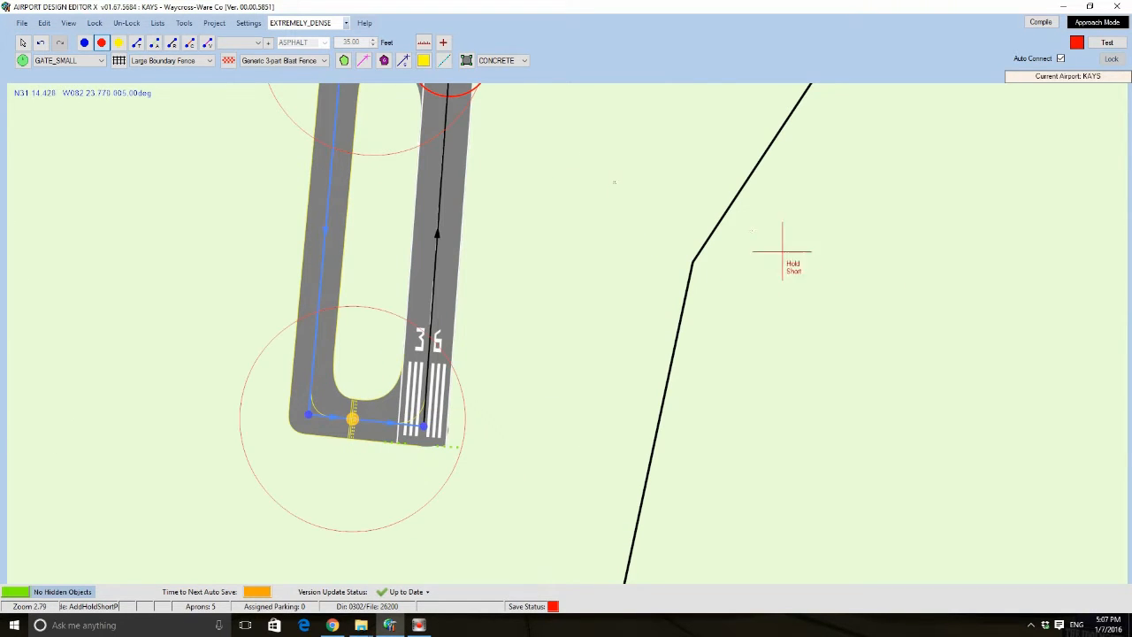
left_click(22, 45)
- Review the whole airport layout, check the KAYS NOTAMs on PilotWeb in the browser for runway renumbering, and return to Airport Design Editor X
scroll(586, 396, "down", 5)
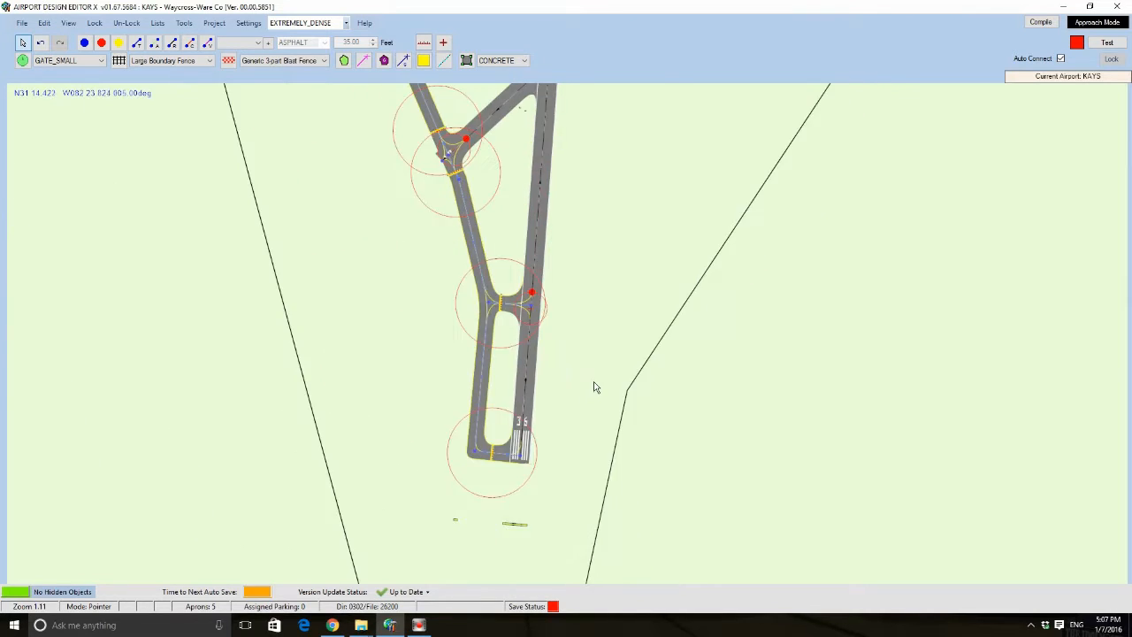
left_click_drag(726, 288, 666, 395)
scroll(666, 395, "down", 1)
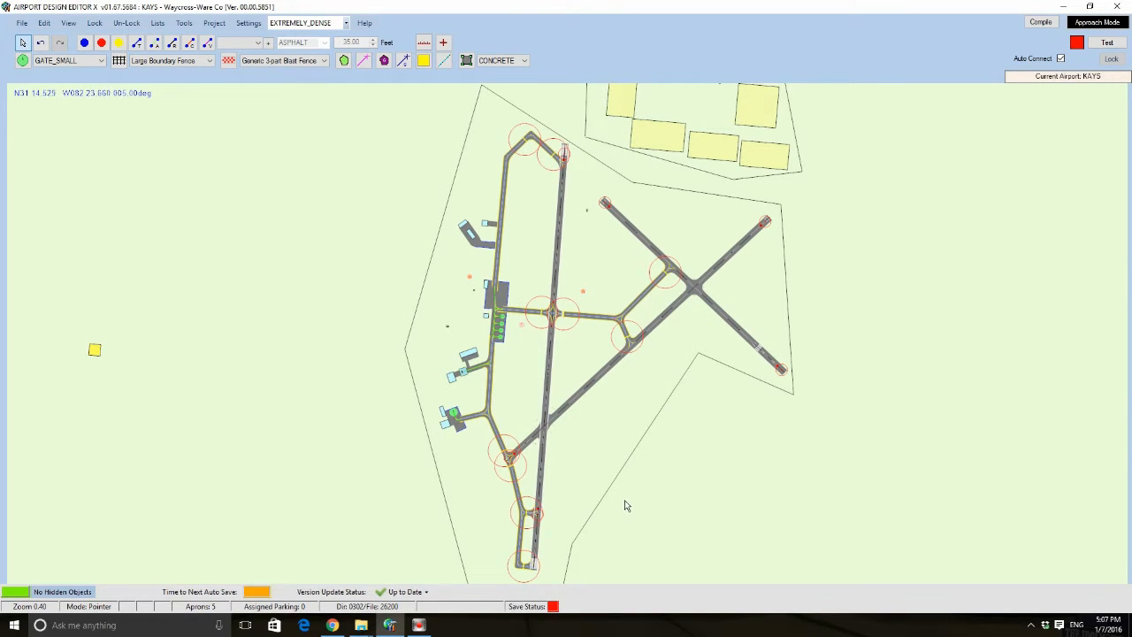
left_click_drag(634, 302, 631, 303)
scroll(631, 303, "up", 1)
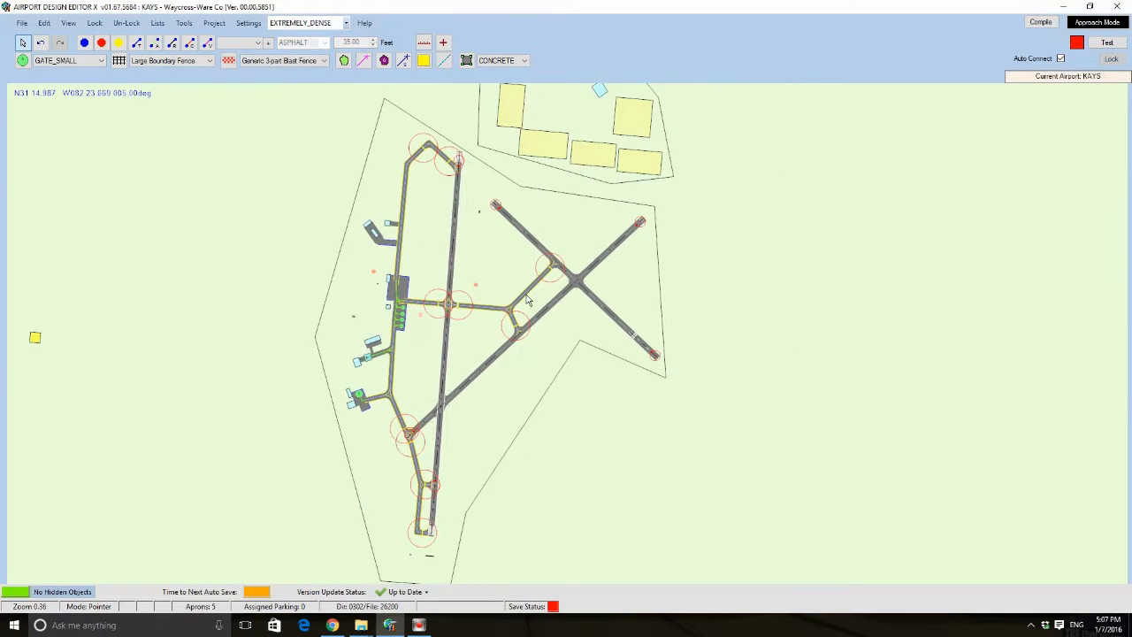
left_click(331, 624)
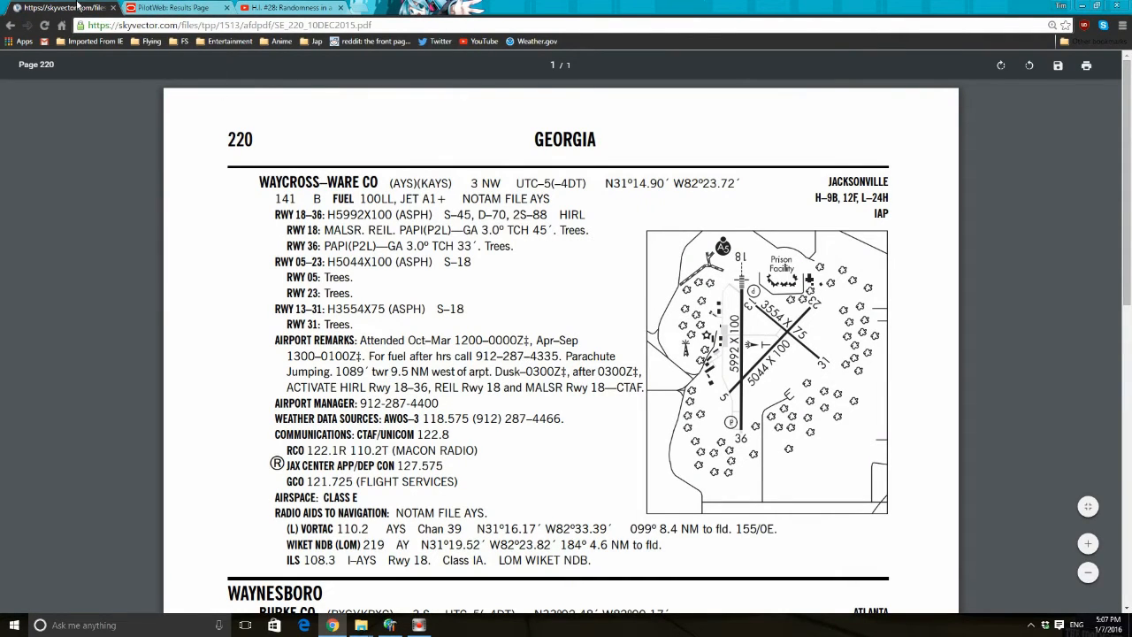
left_click(172, 7)
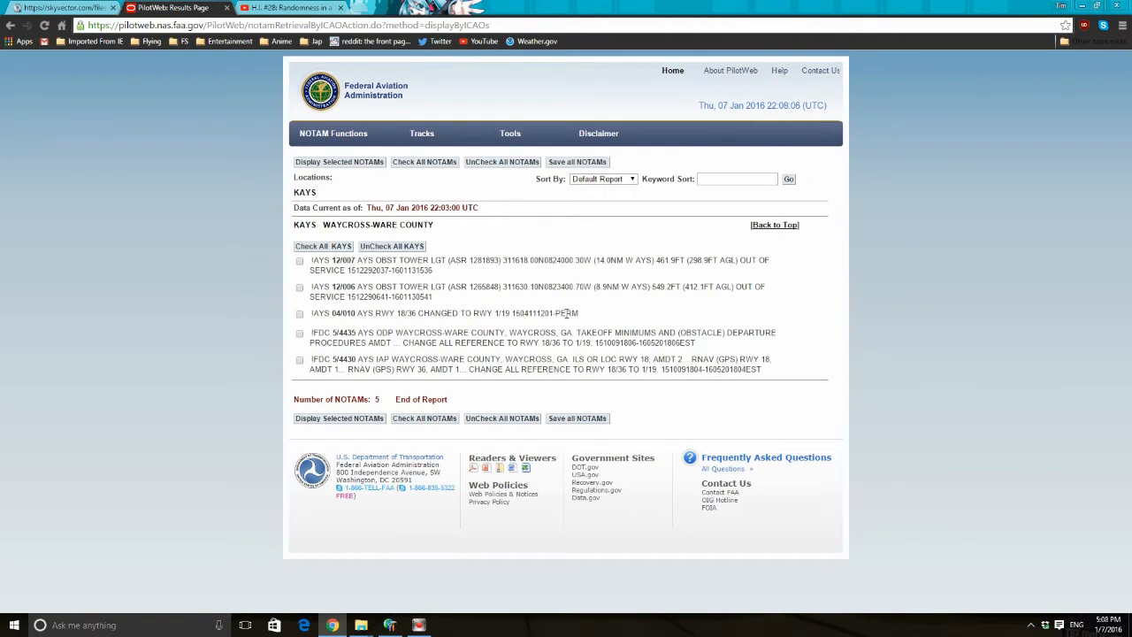
left_click(390, 624)
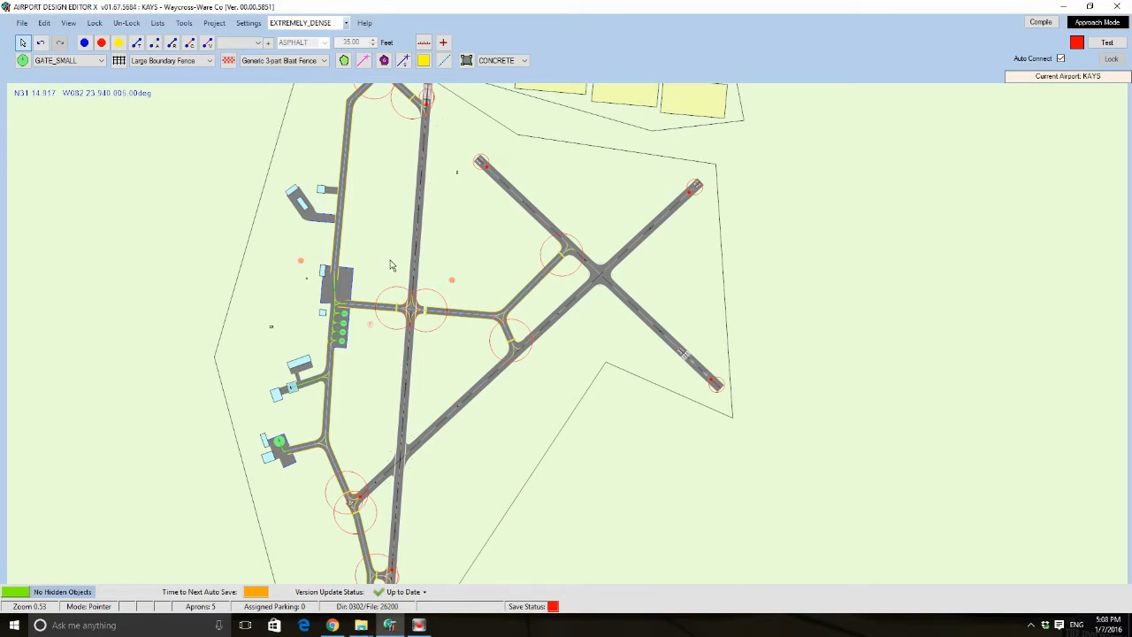
- Examine Runway 18/36 from the midfield crossing to the Runway 36 threshold, including how its links line up with the runway centerline
mouse_move(421, 185)
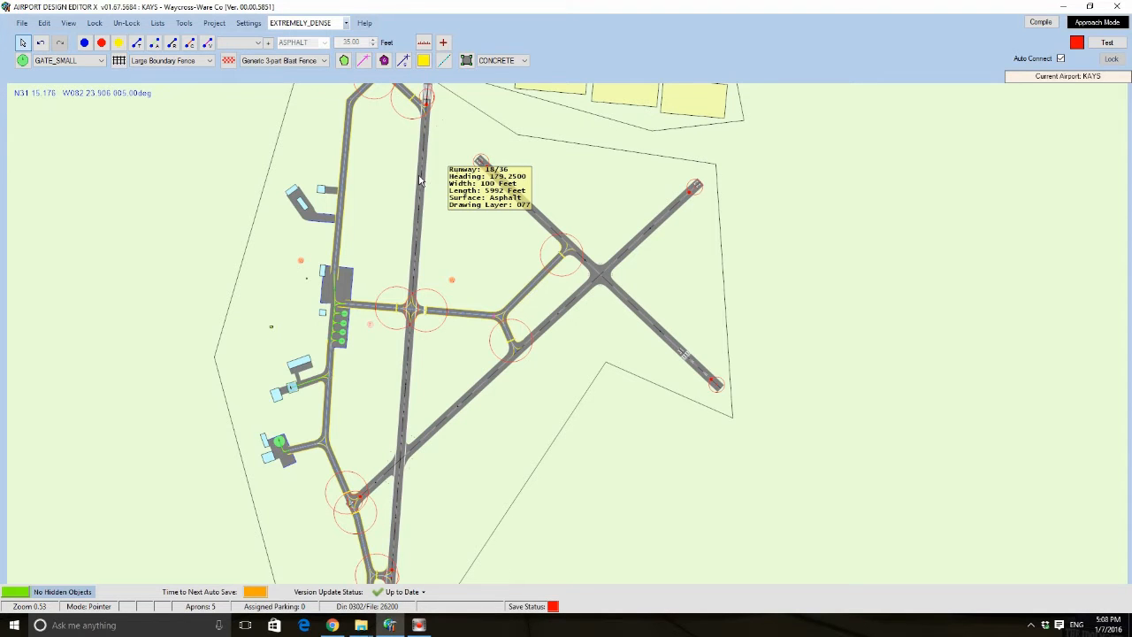
scroll(424, 272, "up", 2)
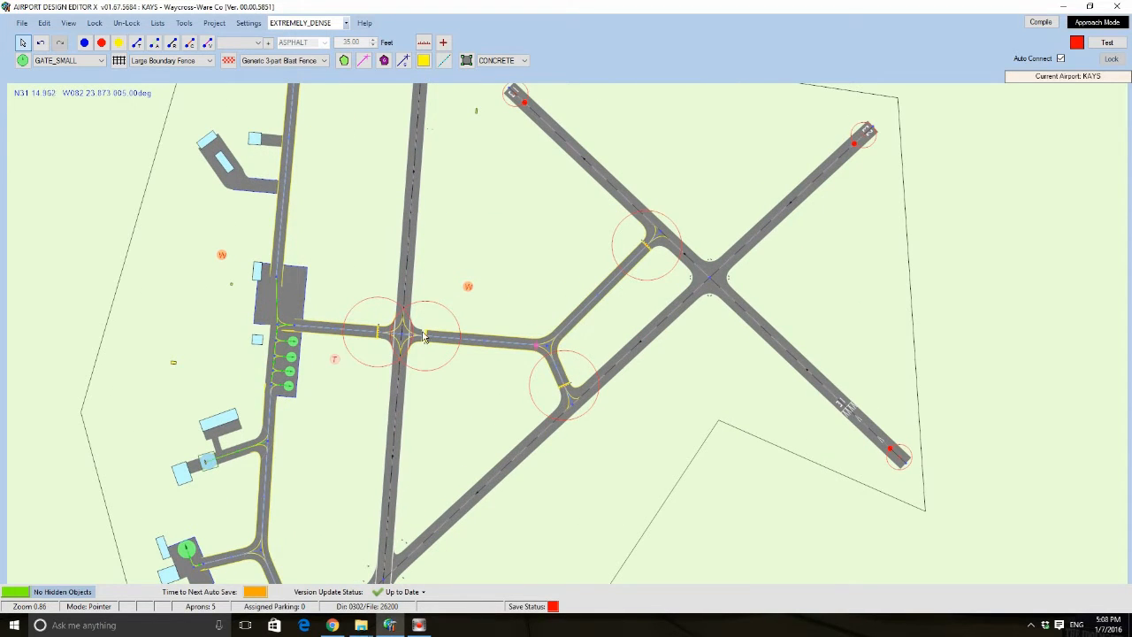
left_click(398, 453)
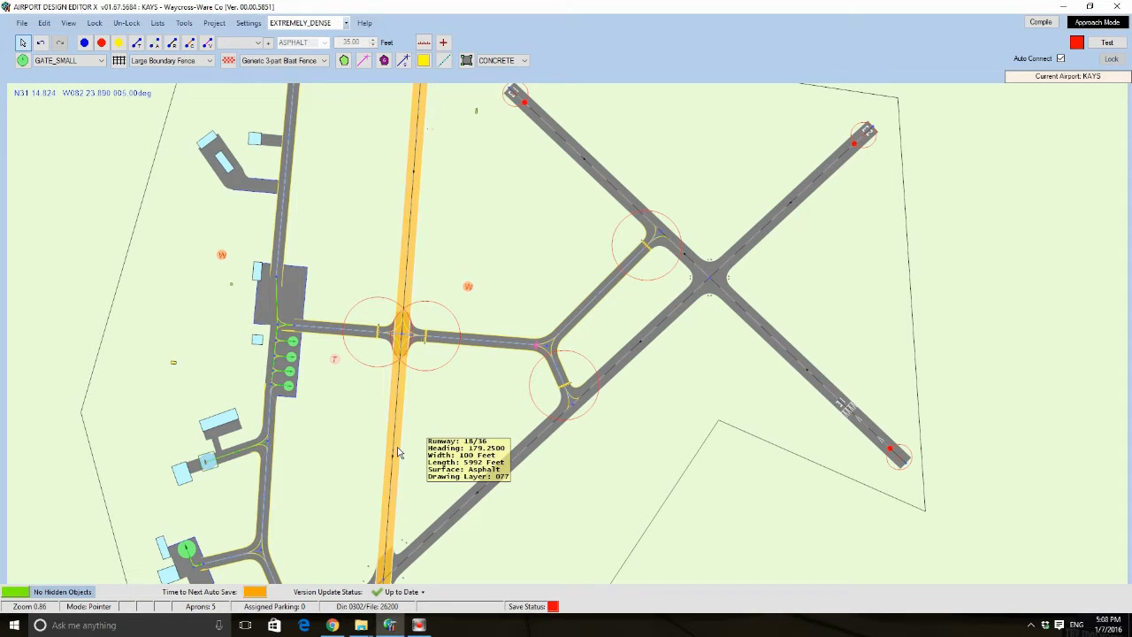
left_click(407, 447)
scroll(420, 462, "up", 2)
left_click_drag(421, 463, 438, 124)
left_click_drag(423, 534, 422, 259)
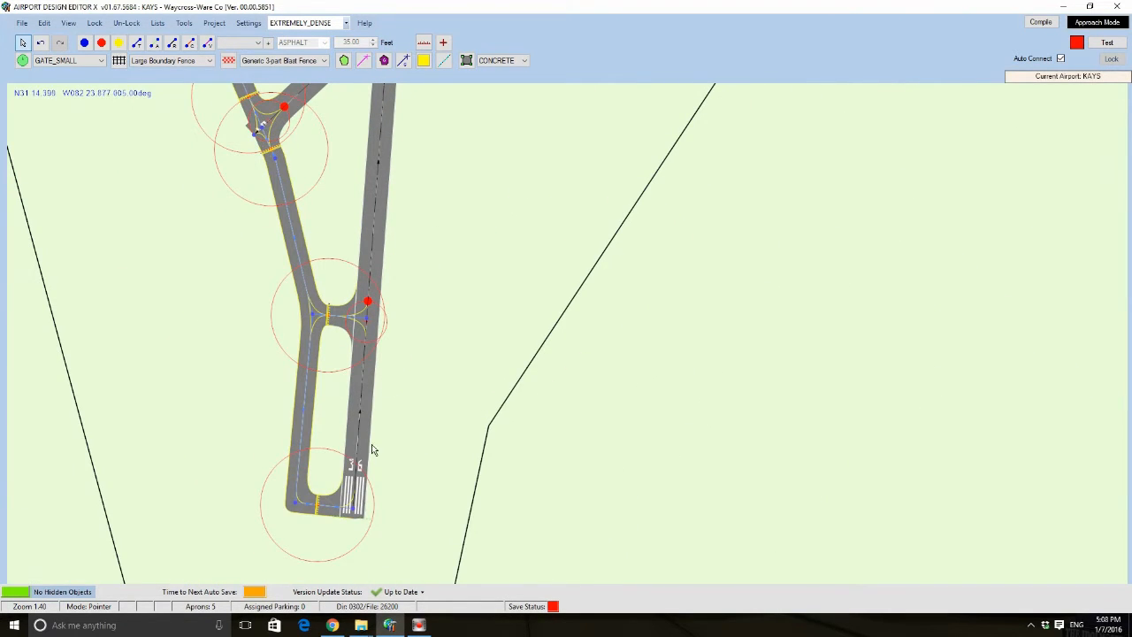
scroll(358, 473, "up", 3)
scroll(362, 477, "up", 4)
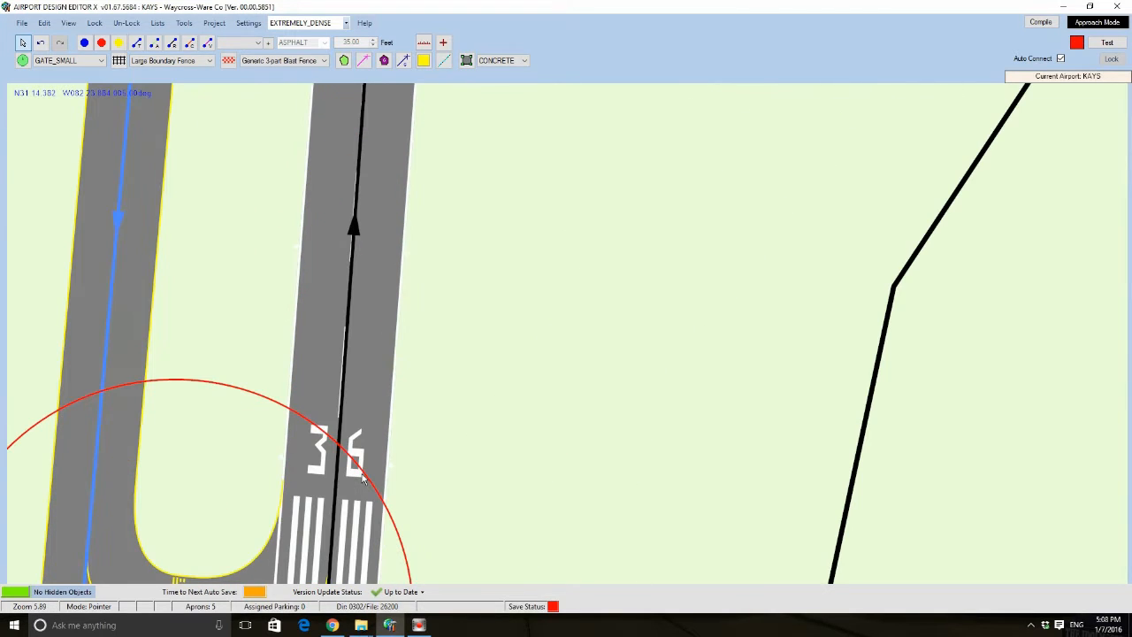
left_click(370, 389)
left_click_drag(525, 146, 524, 471)
scroll(525, 464, "down", 2)
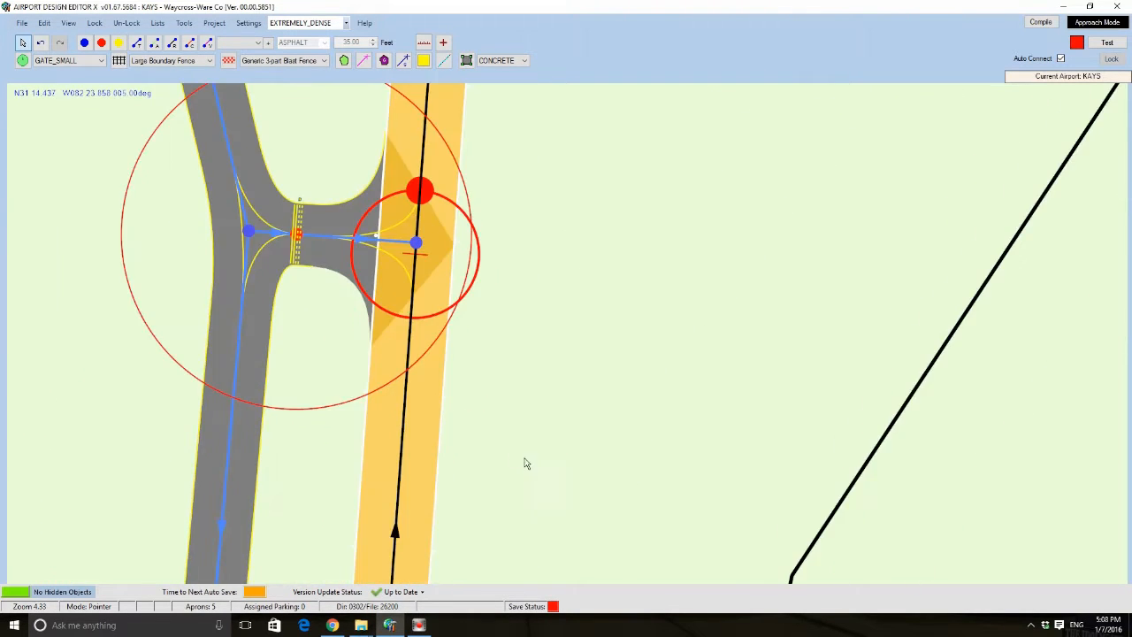
left_click_drag(435, 478, 459, 130)
left_click_drag(588, 175, 501, 445)
scroll(501, 445, "down", 1)
- Measure a distance across the runway and parallel taxiway just south of the original southern connector
left_click(423, 43)
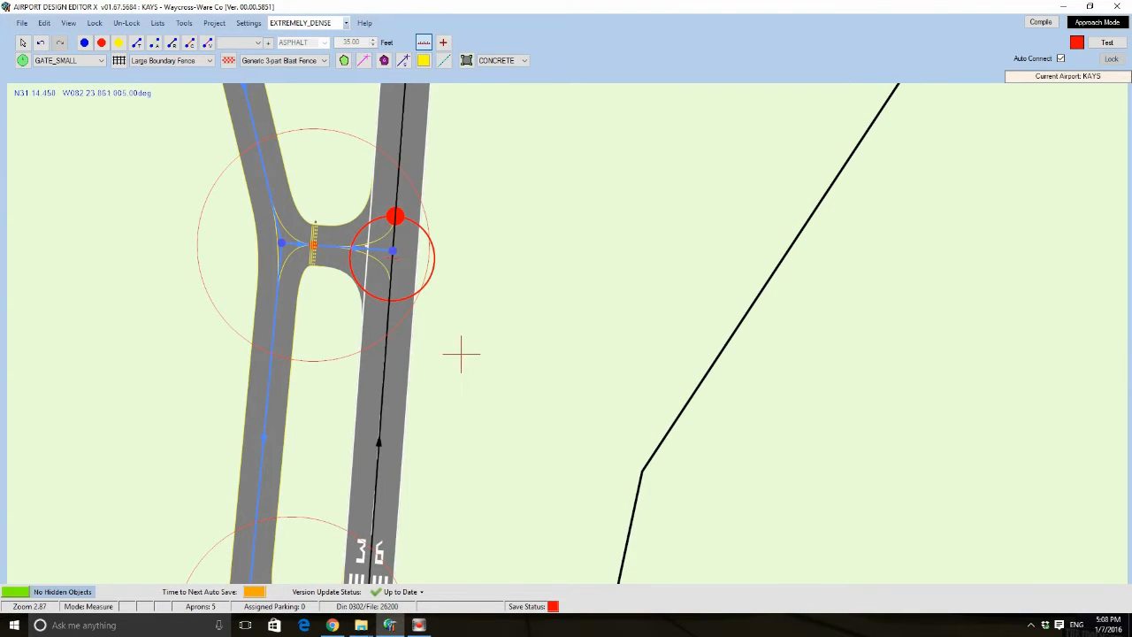
left_click_drag(464, 330, 202, 316)
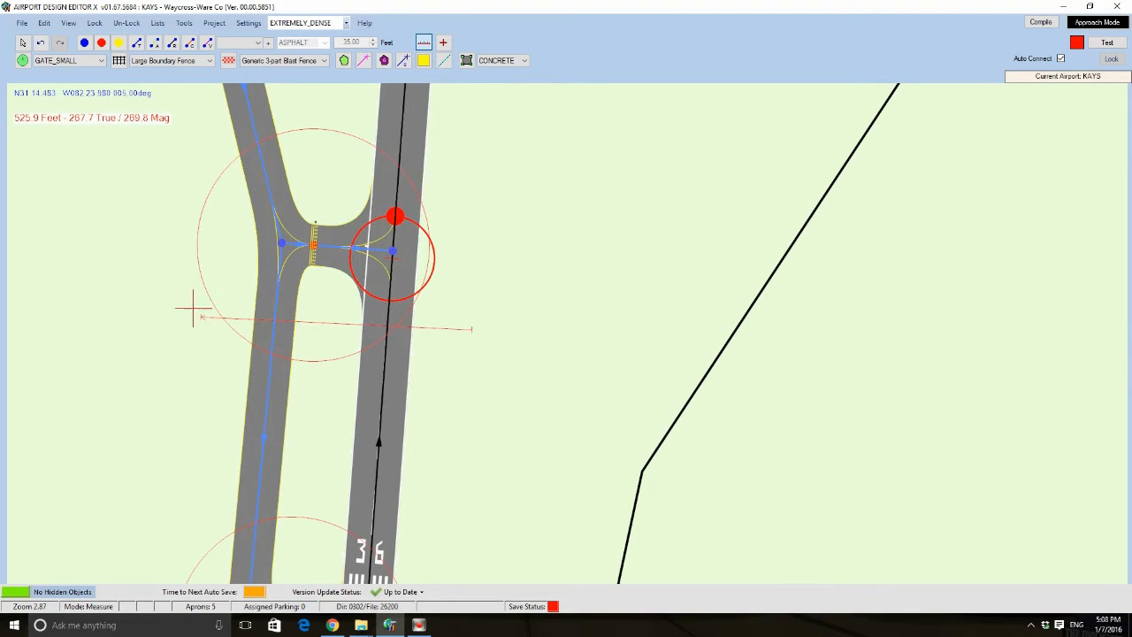
left_click(23, 42)
- Change the primary number of Runway 18/36 to R19 in its properties and apply the change
scroll(431, 294, "up", 2)
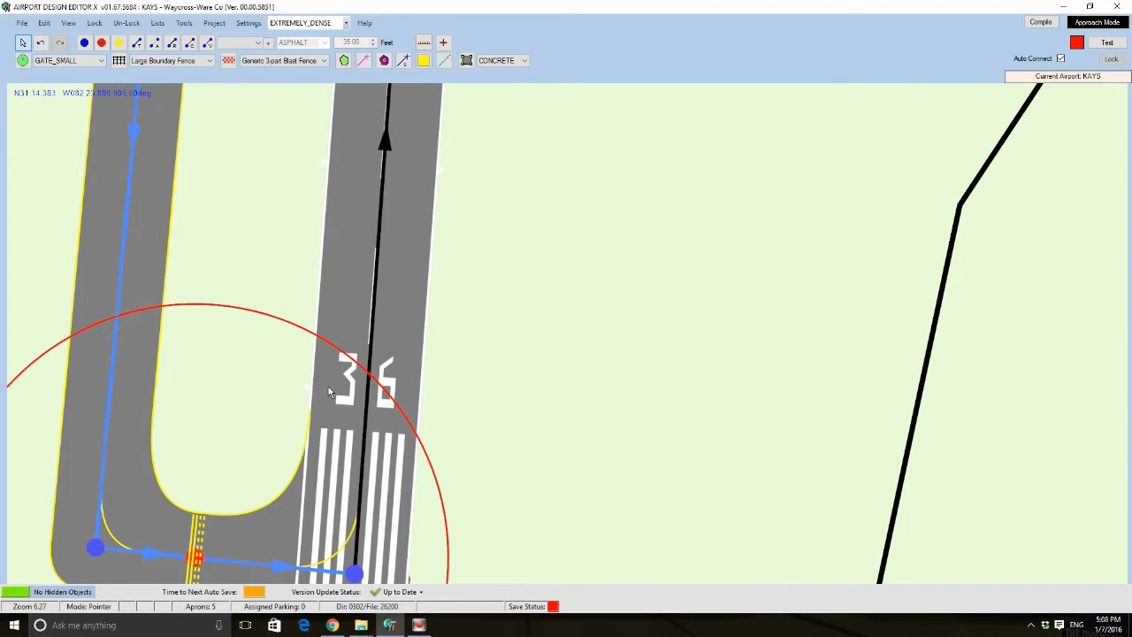
scroll(493, 209, "down", 6)
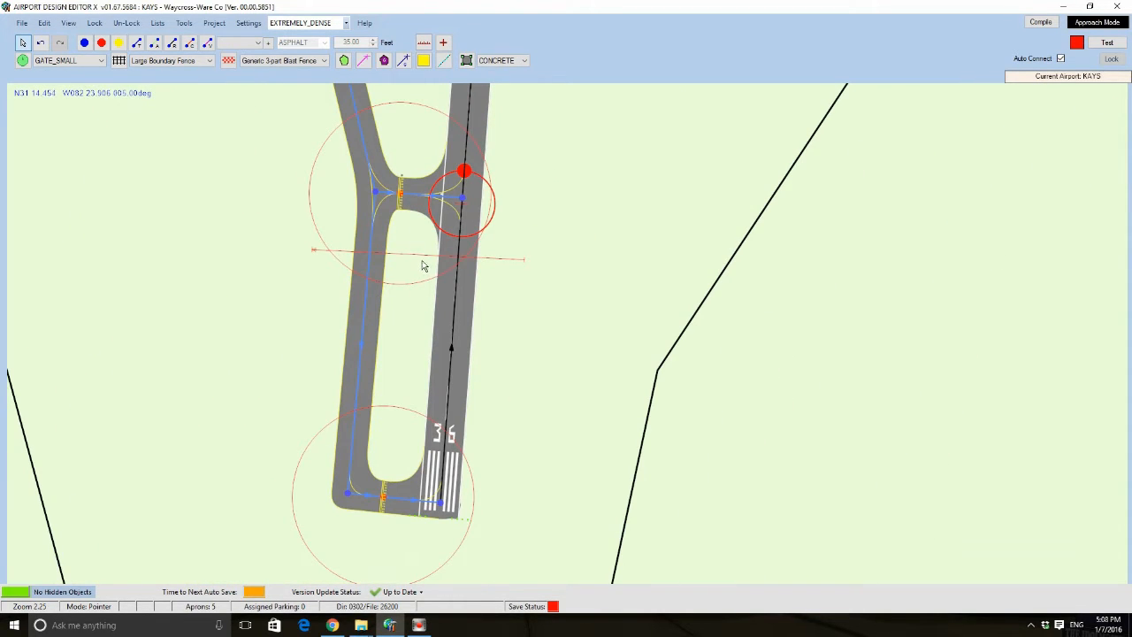
scroll(589, 488, "up", 1)
scroll(474, 384, "up", 3)
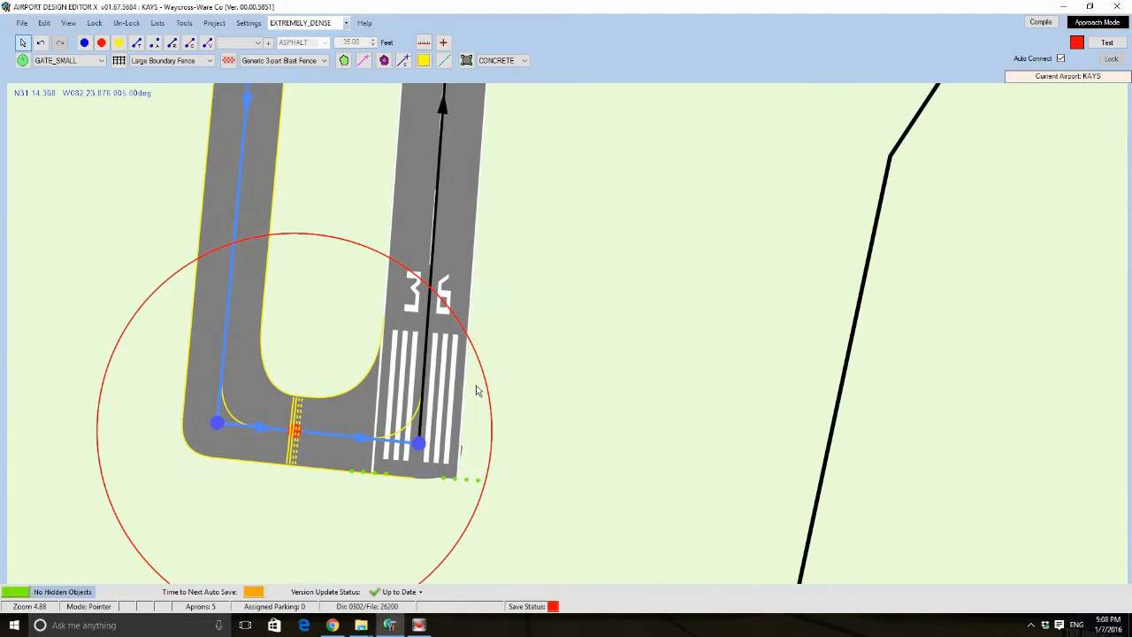
scroll(521, 437, "down", 2)
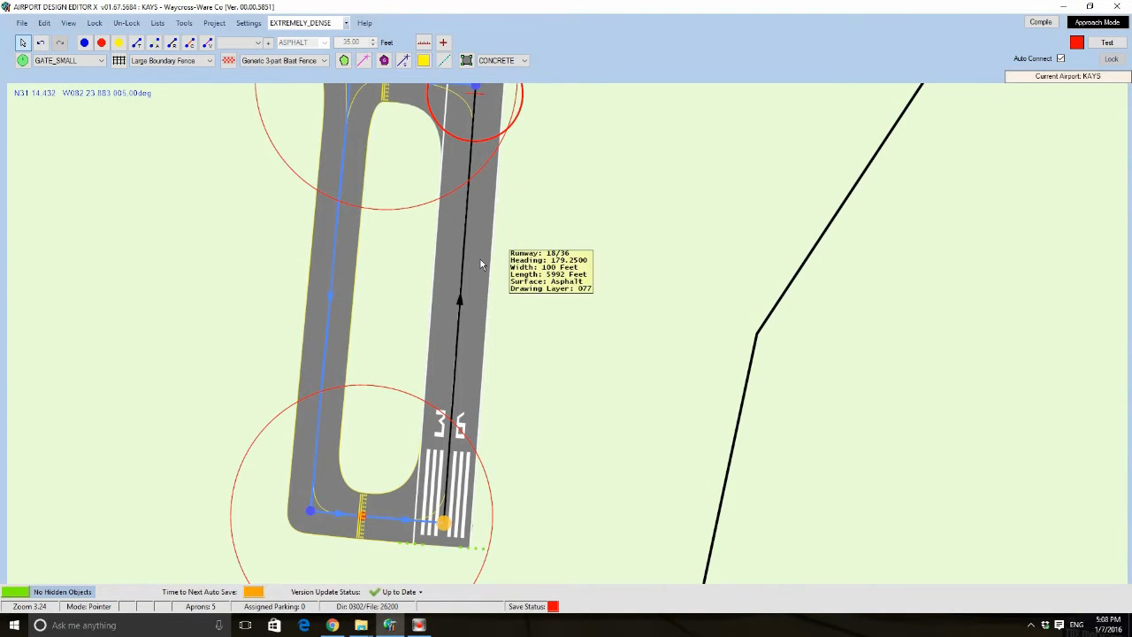
double_click(479, 294)
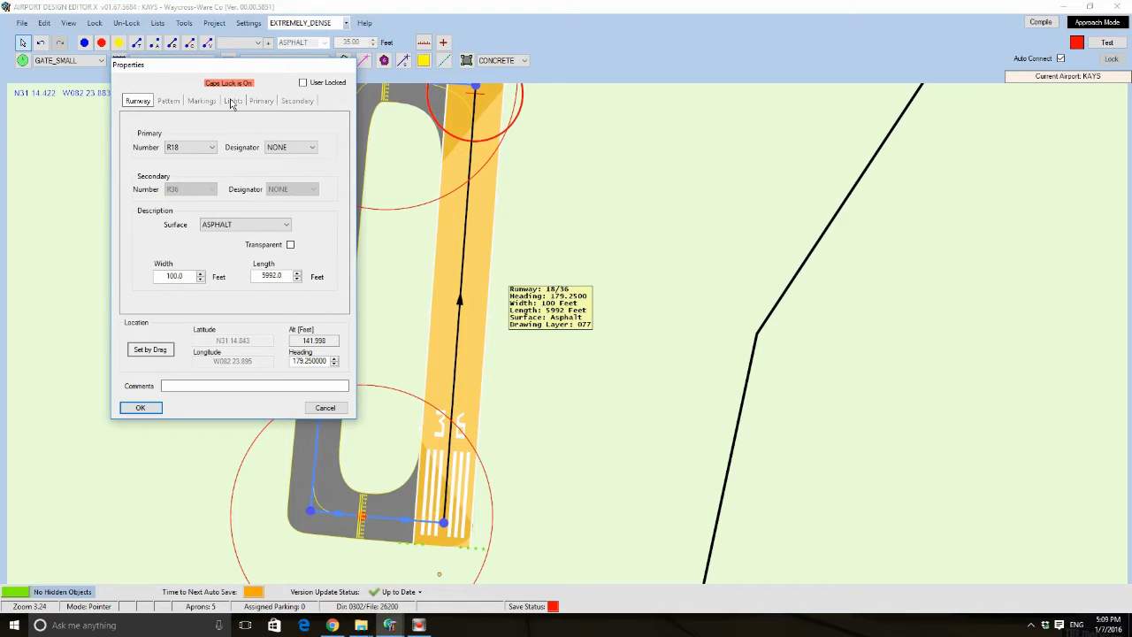
left_click(212, 147)
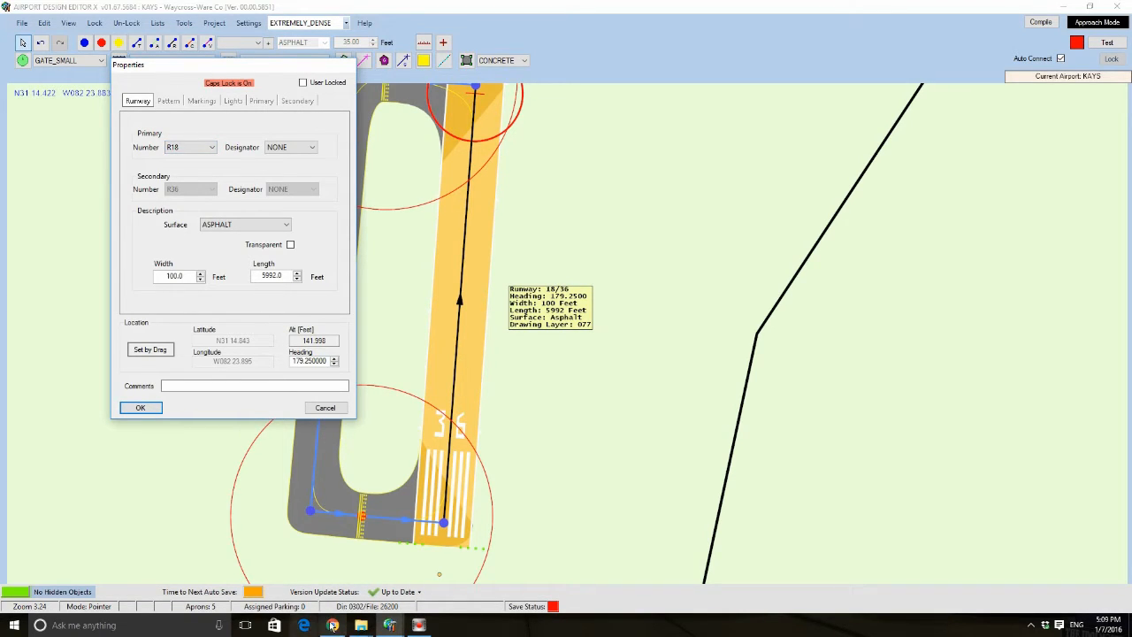
left_click(198, 150)
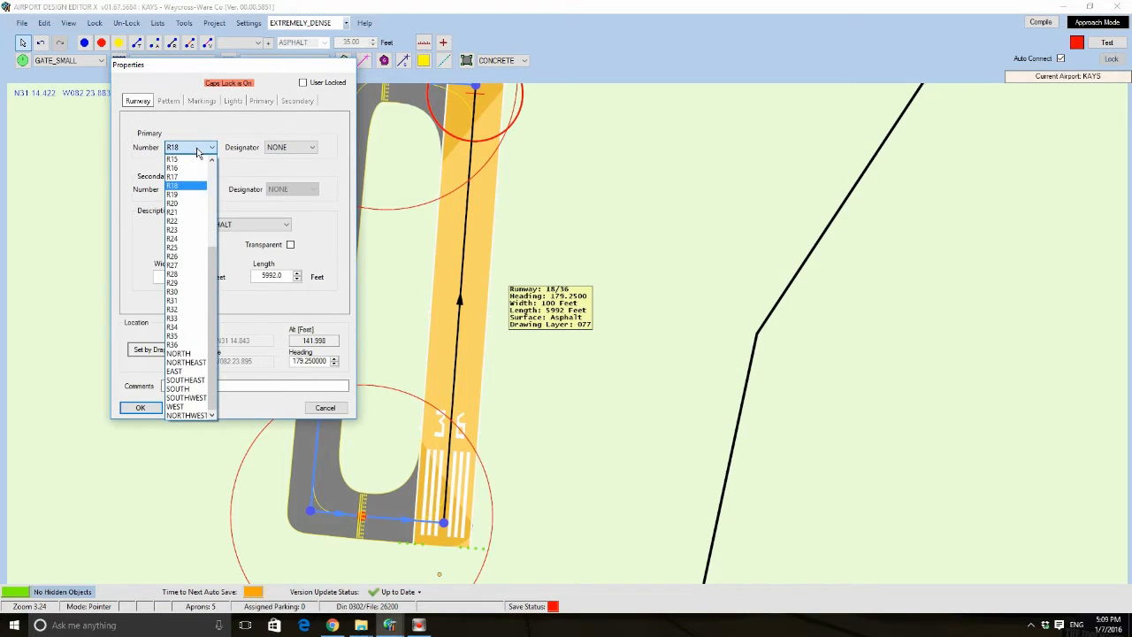
left_click(186, 195)
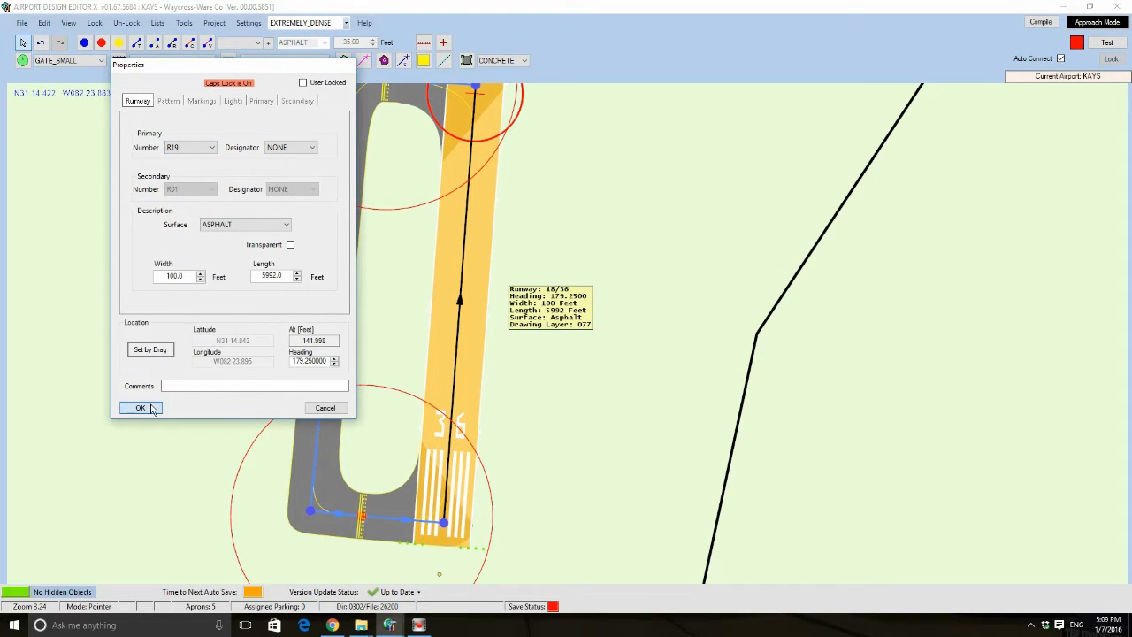
left_click(141, 407)
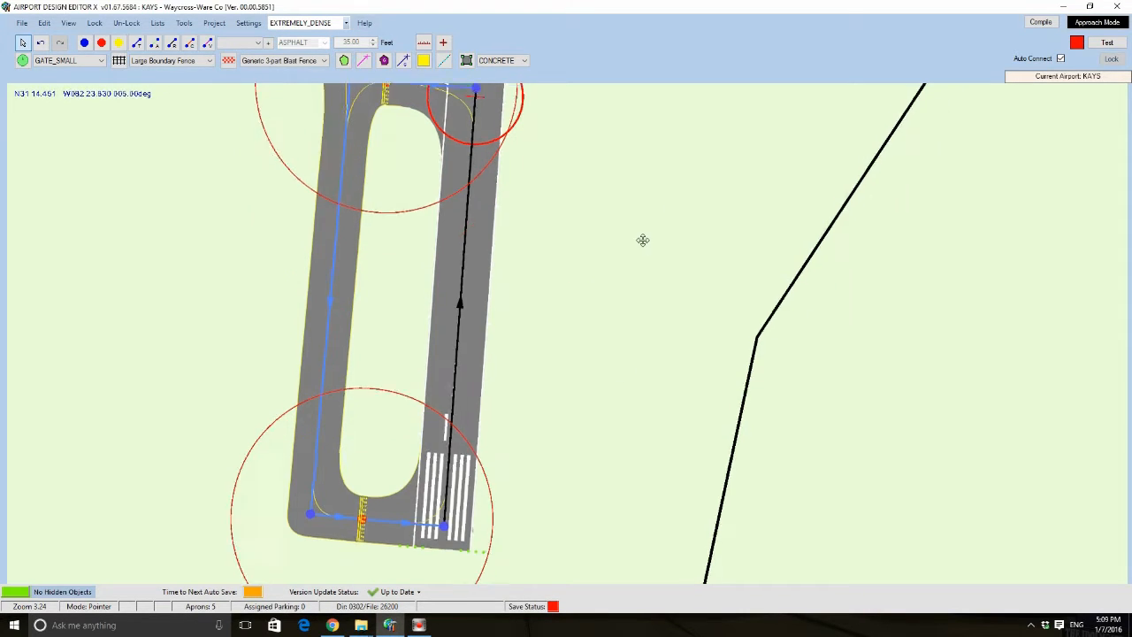
- Switch to approach editing, load the Runway 18 ILS approach from the approaches list, and set its runway number to R19
scroll(609, 409, "down", 5)
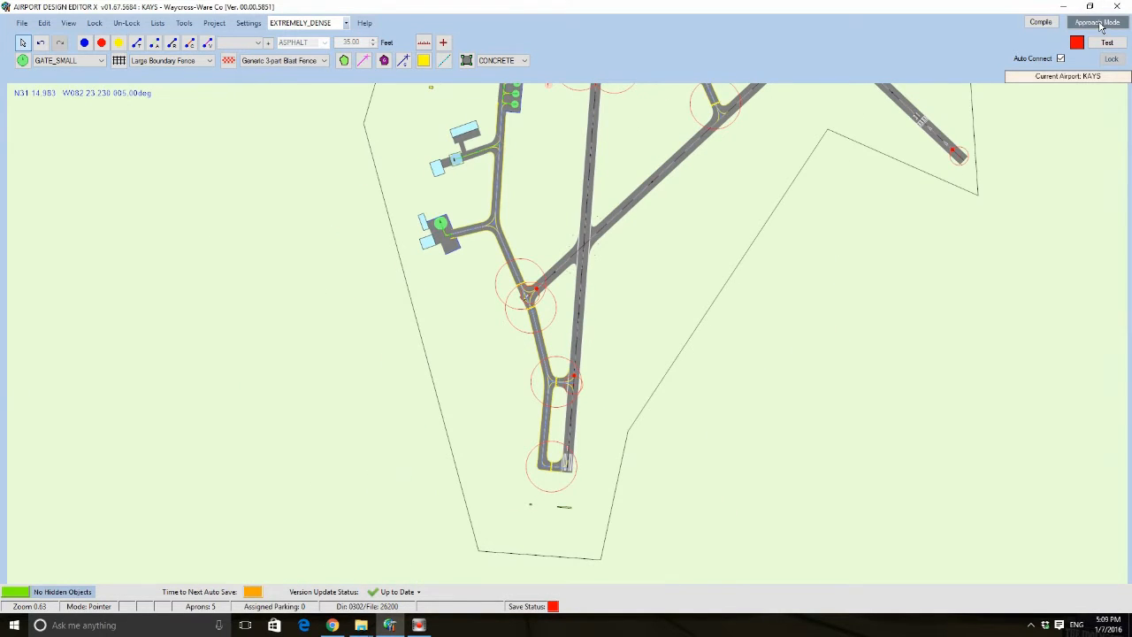
left_click(1097, 21)
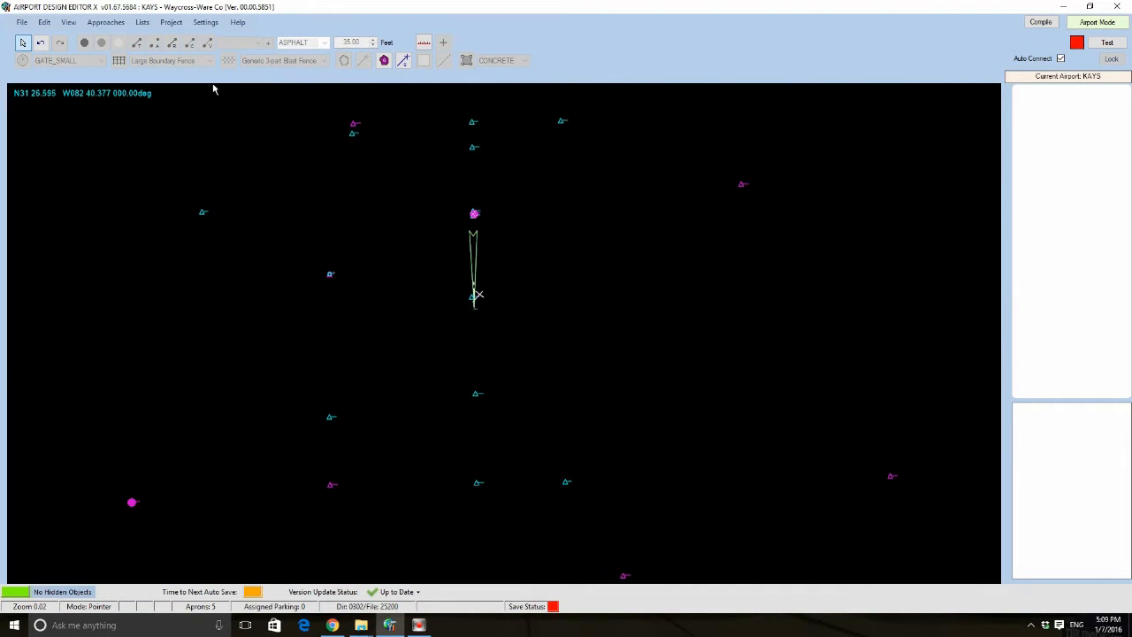
left_click(142, 22)
left_click(155, 38)
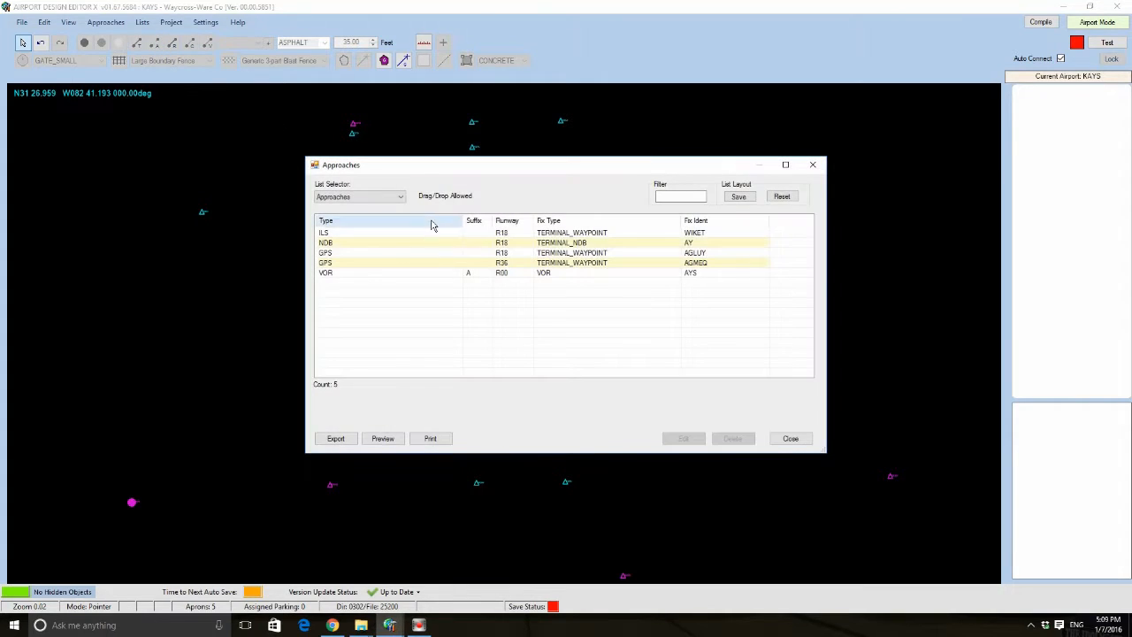
double_click(514, 232)
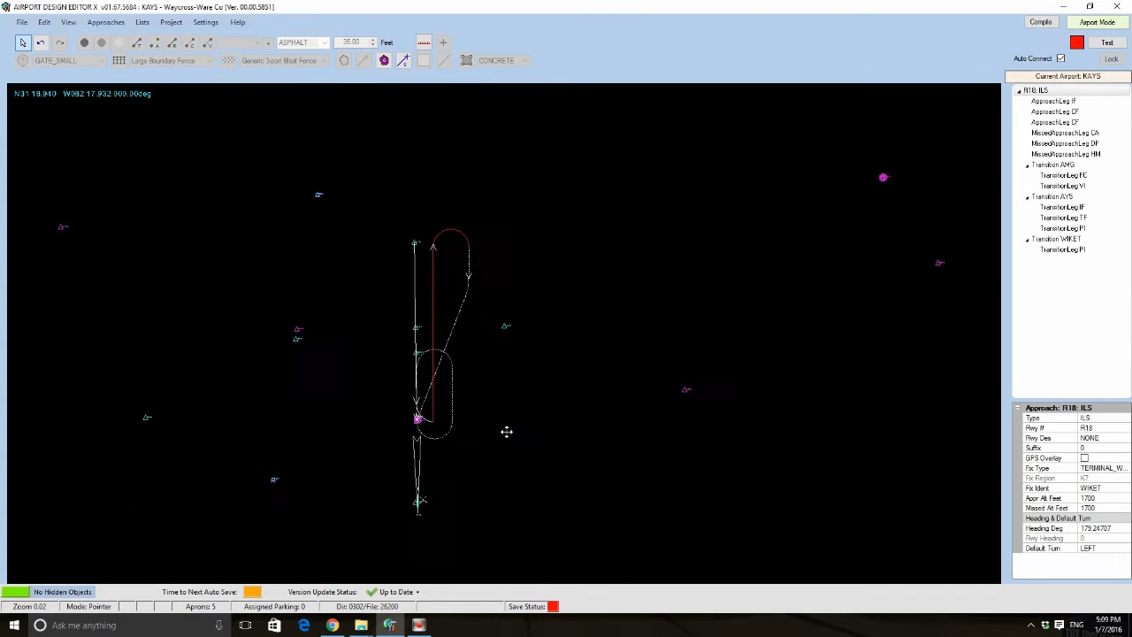
scroll(506, 432, "down", 1)
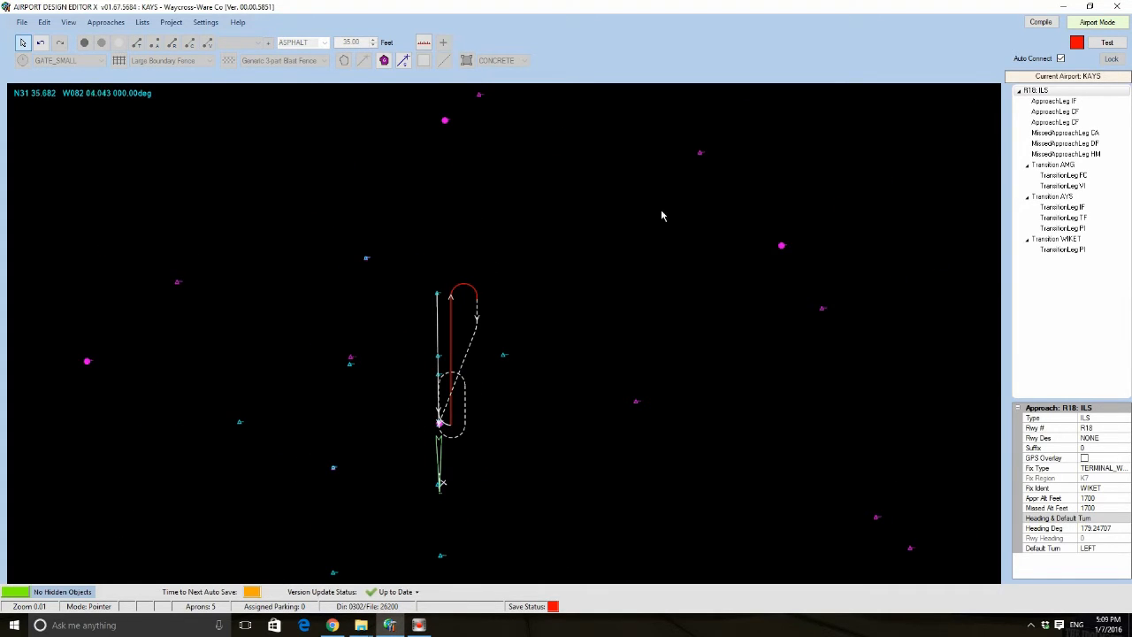
left_click(1100, 428)
left_click(1123, 428)
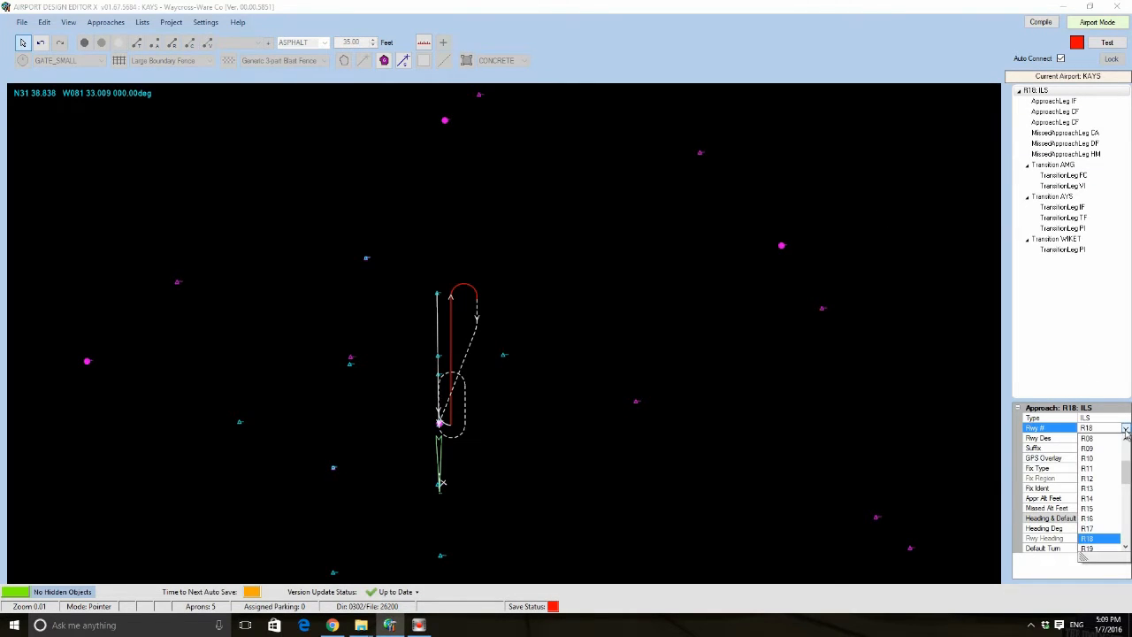
left_click(1098, 549)
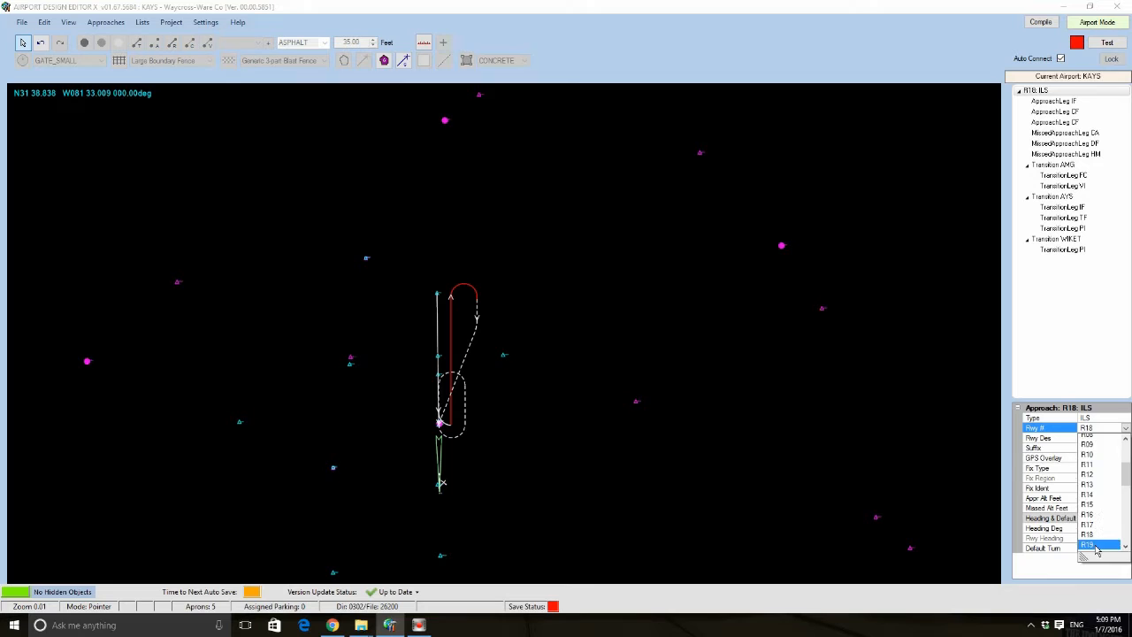
left_click(791, 356)
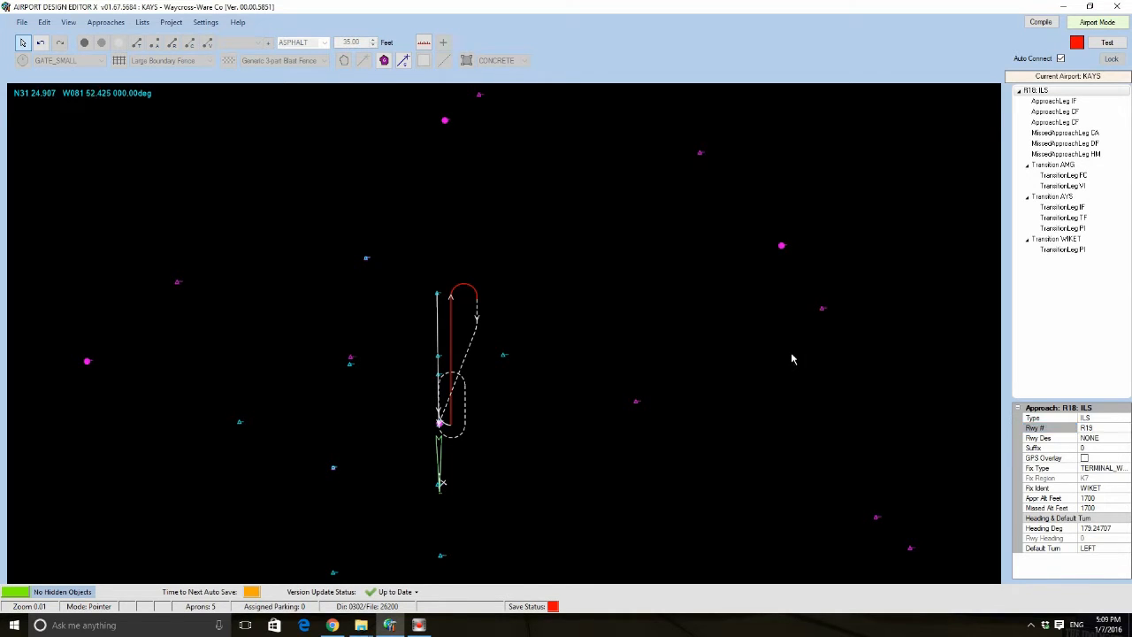
- Set the fix ident of the ILS approach's final CF leg to RW19
left_click_drag(763, 364, 796, 318)
left_click(1065, 122)
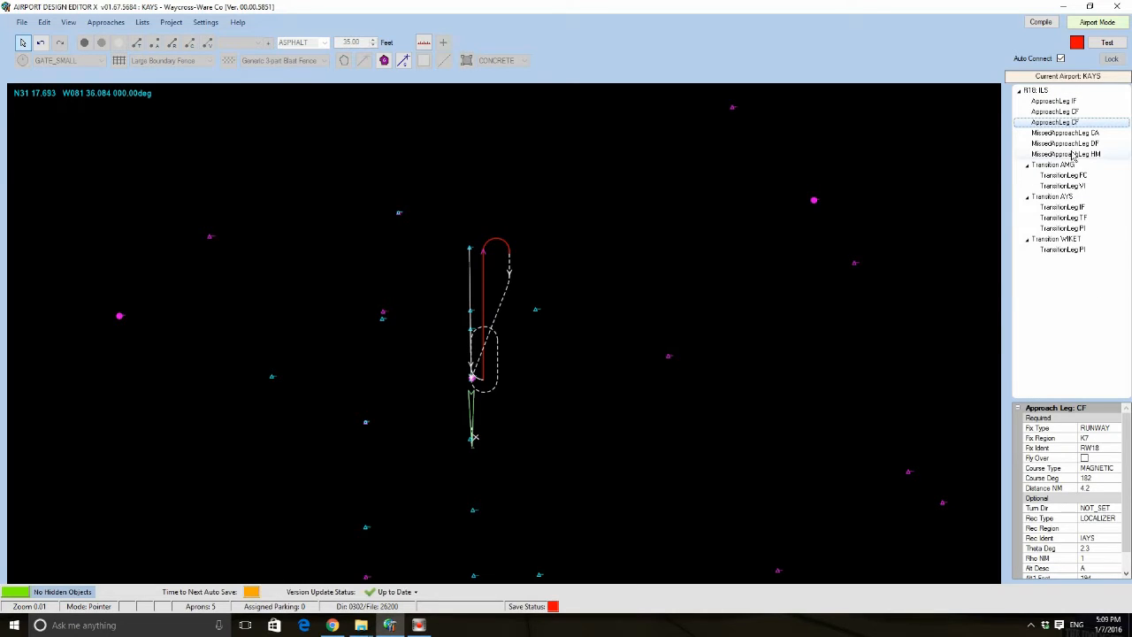
left_click(1105, 447)
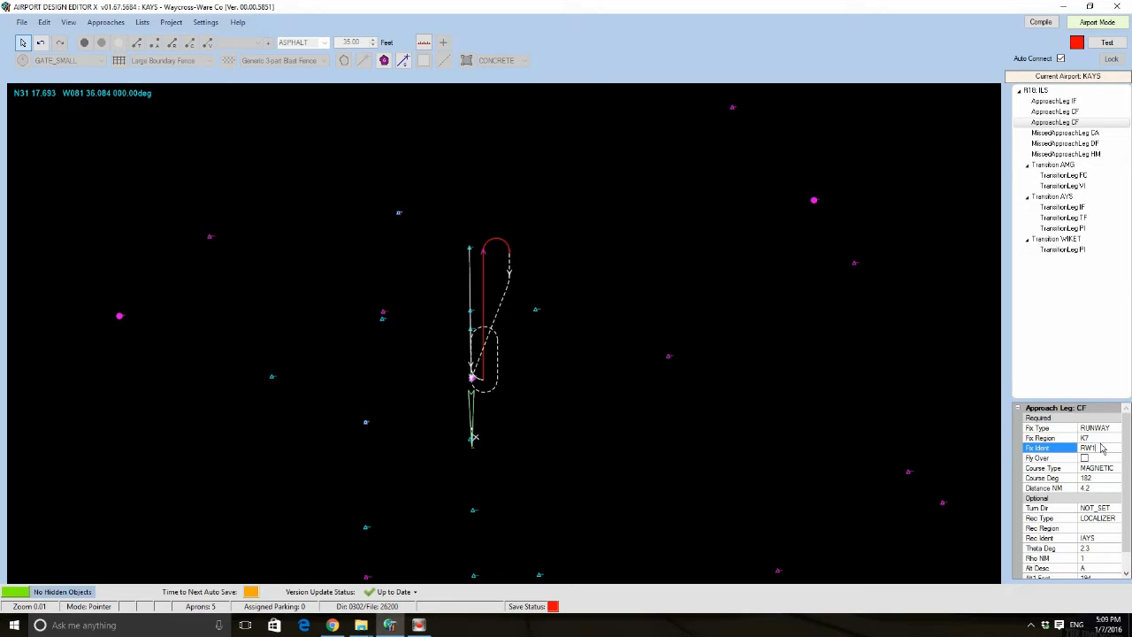
key("Return")
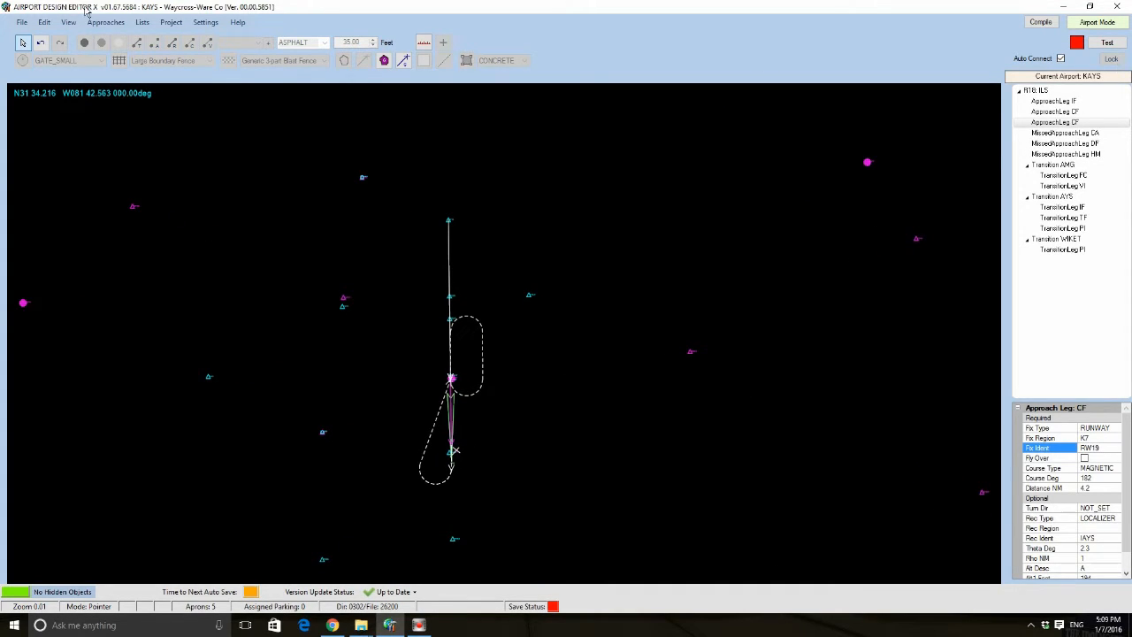
- Load the Runway 36 GPS approach from the approaches list and set its runway number to R01
left_click(147, 22)
left_click(159, 36)
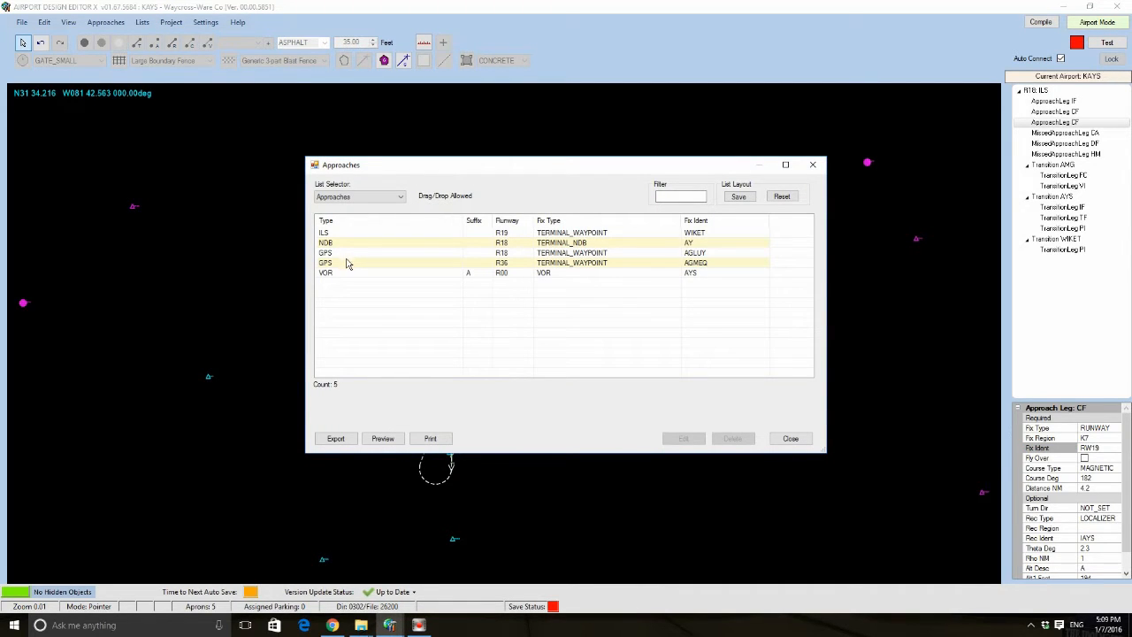
double_click(347, 263)
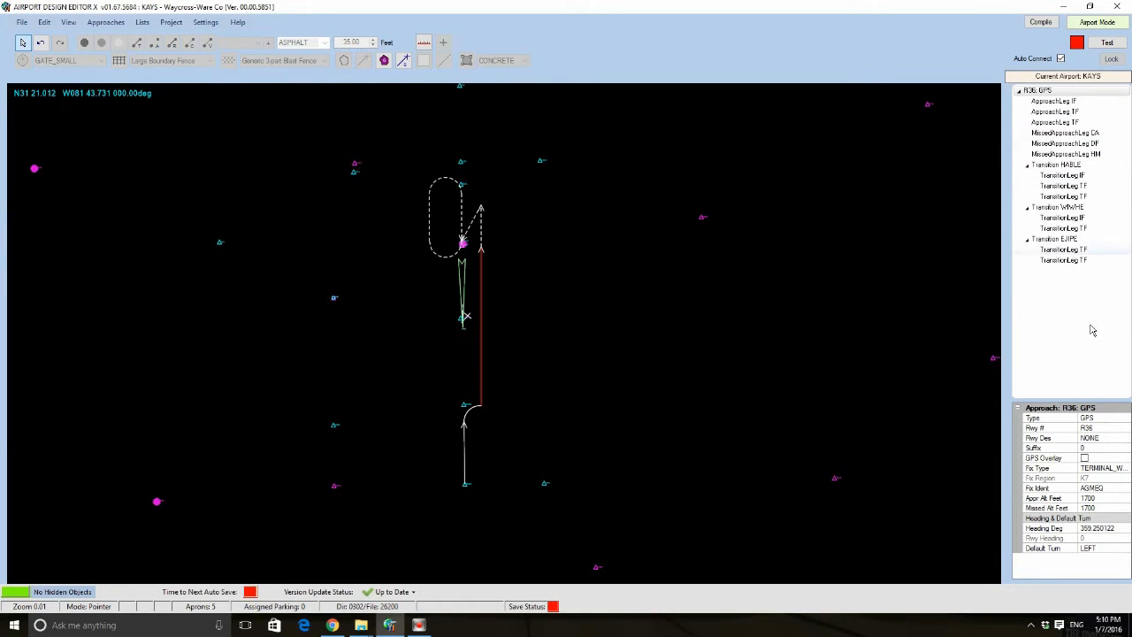
left_click(1099, 428)
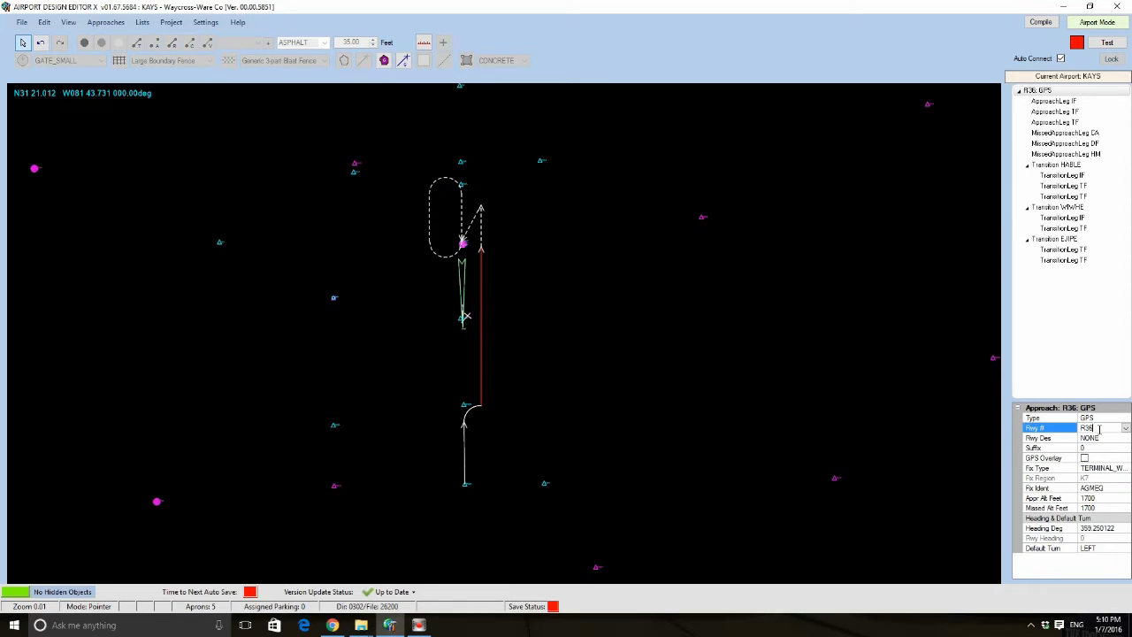
left_click(1124, 428)
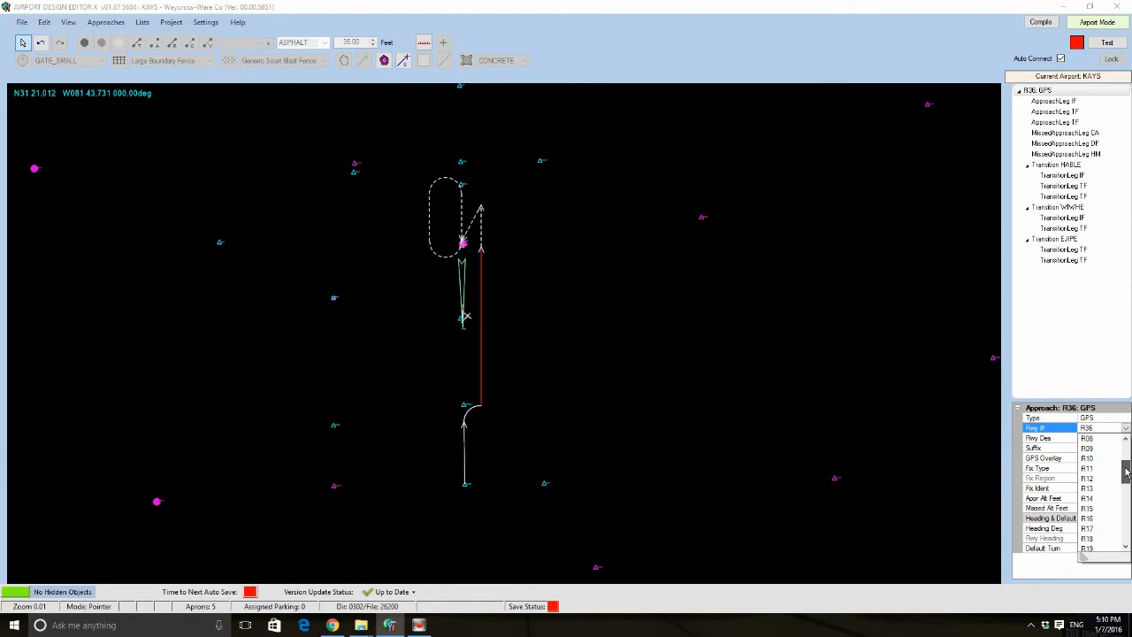
left_click_drag(1126, 513, 1125, 450)
left_click(1095, 447)
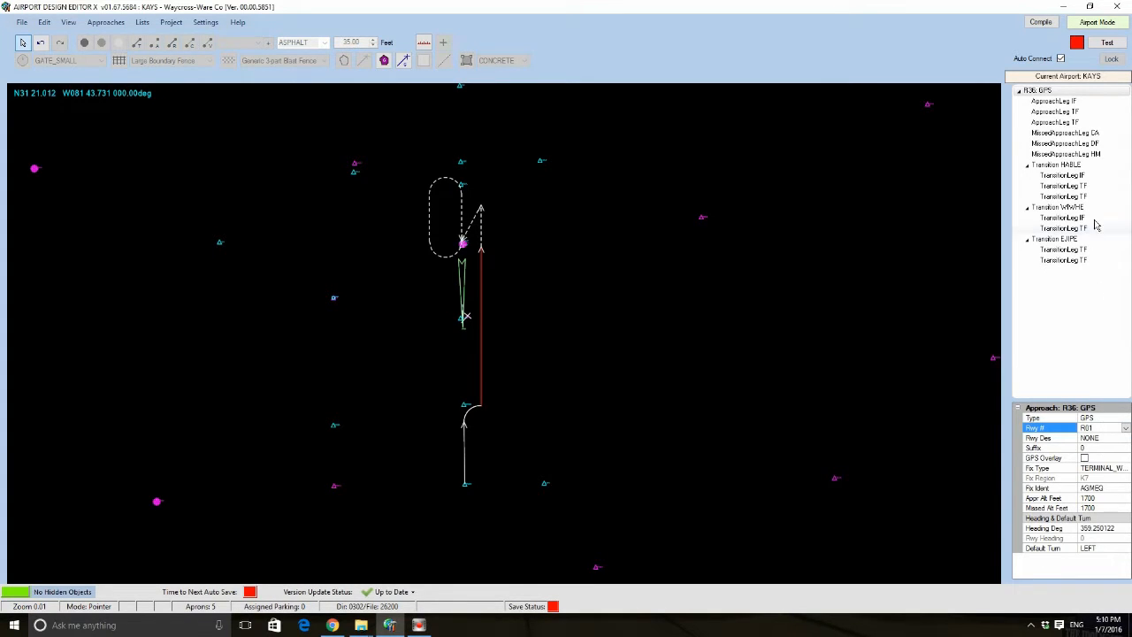
- Set the fix ident of the GPS approach's final TF leg to RW01
left_click(1071, 123)
left_click(1103, 448)
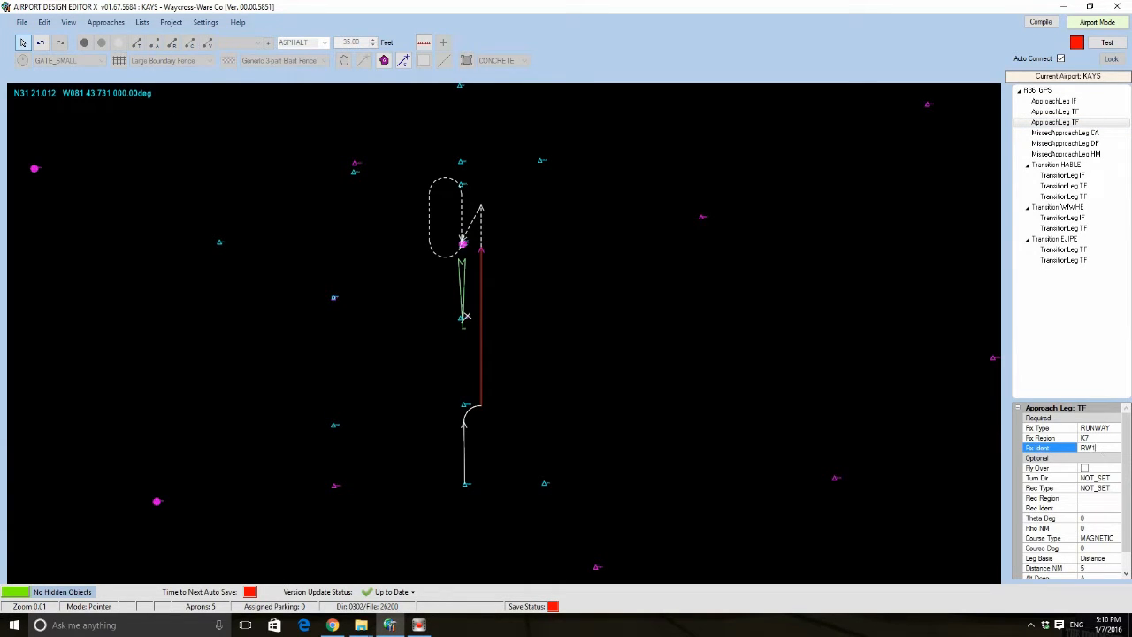
left_click(770, 369)
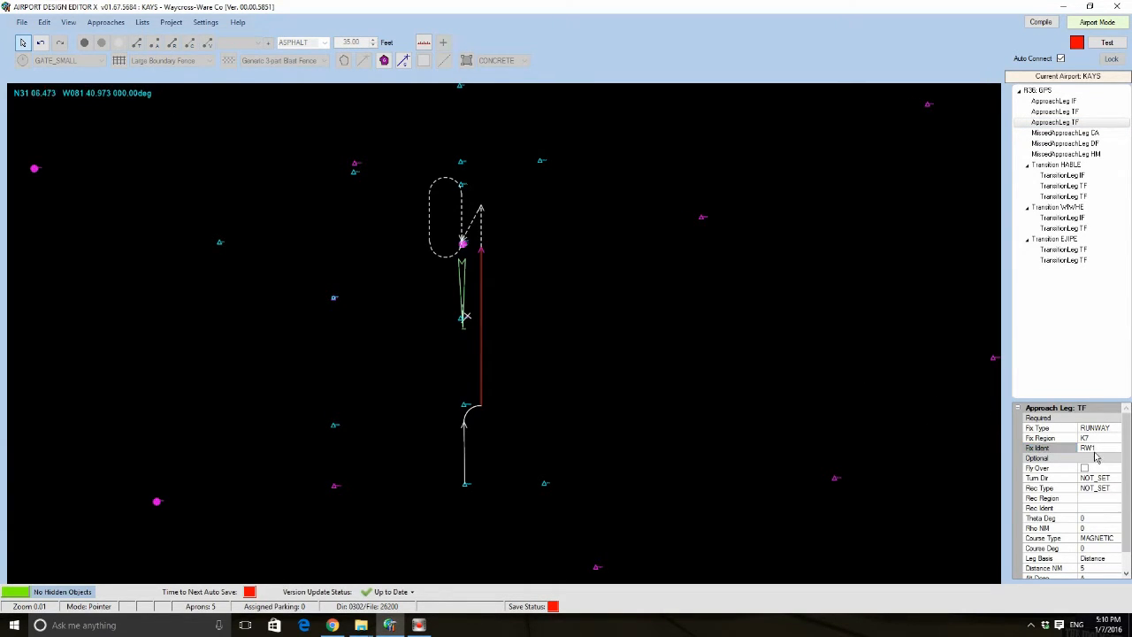
left_click(1095, 452)
double_click(1093, 450)
left_click(1091, 449)
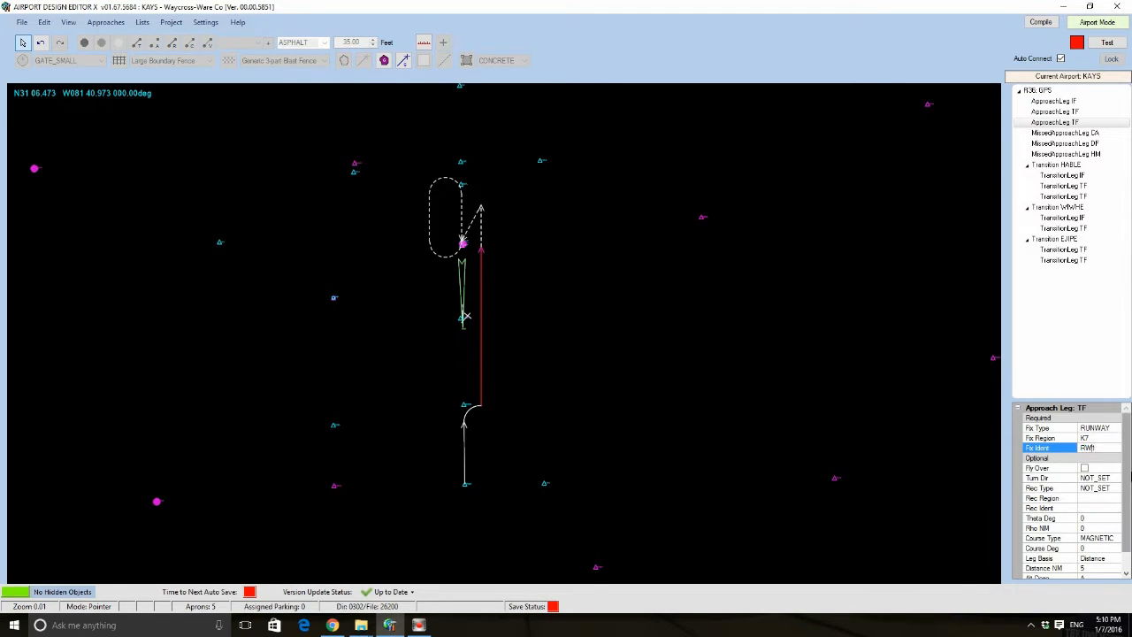
type("0")
key("Return")
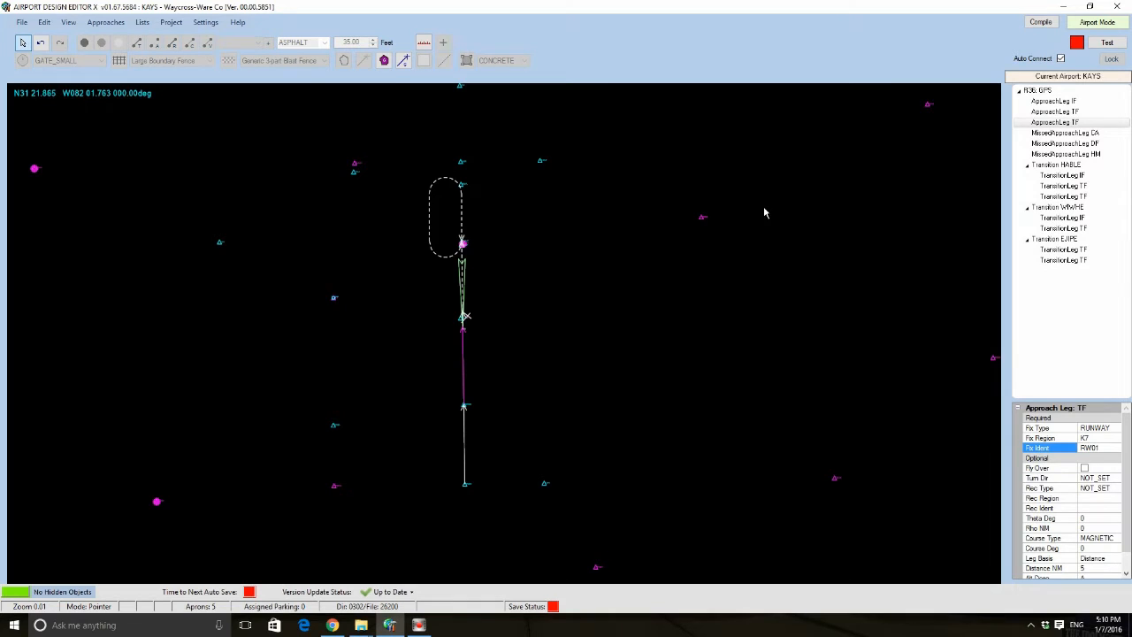
- Return from approach editing to airport editing and open the list of communication frequencies
scroll(568, 365, "up", 3)
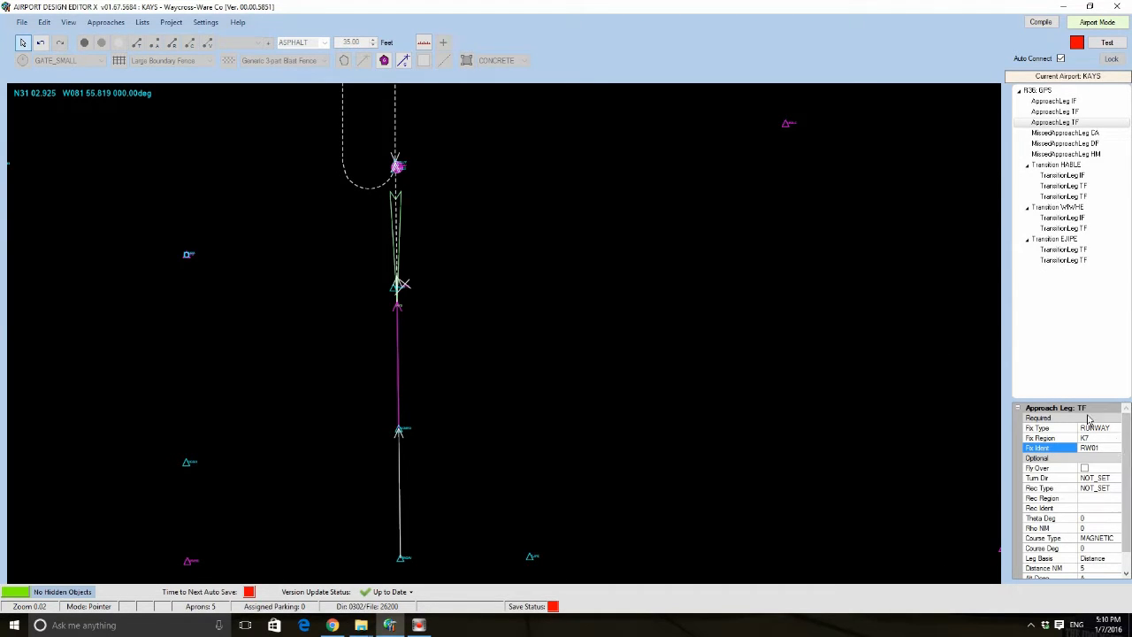
left_click_drag(548, 252, 620, 328)
scroll(625, 311, "down", 2)
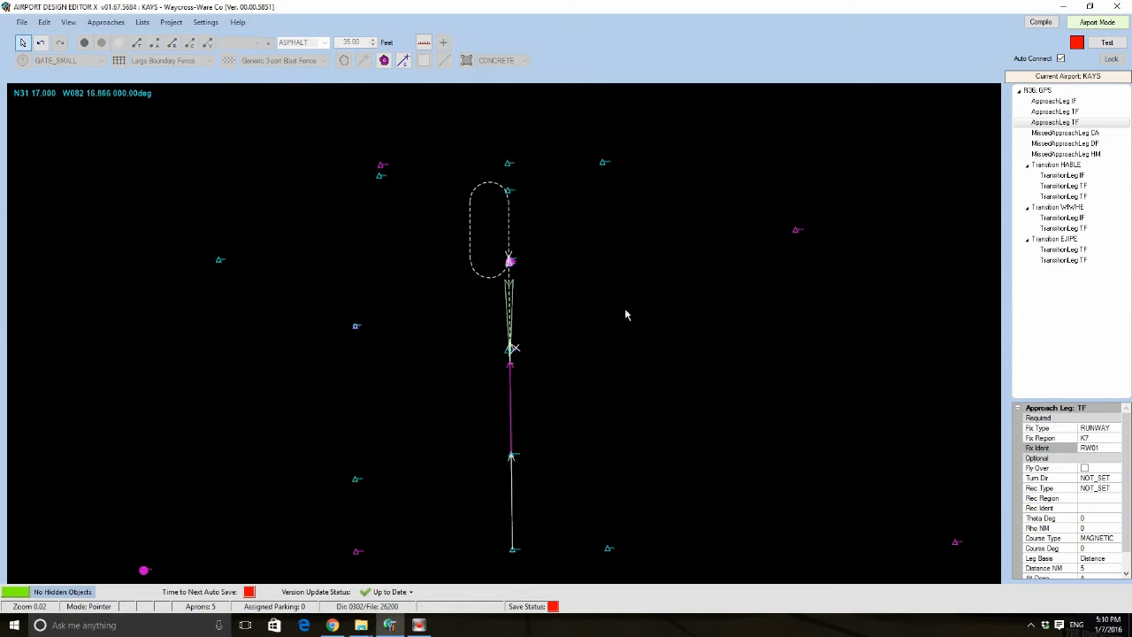
left_click(1097, 22)
scroll(623, 274, "up", 4)
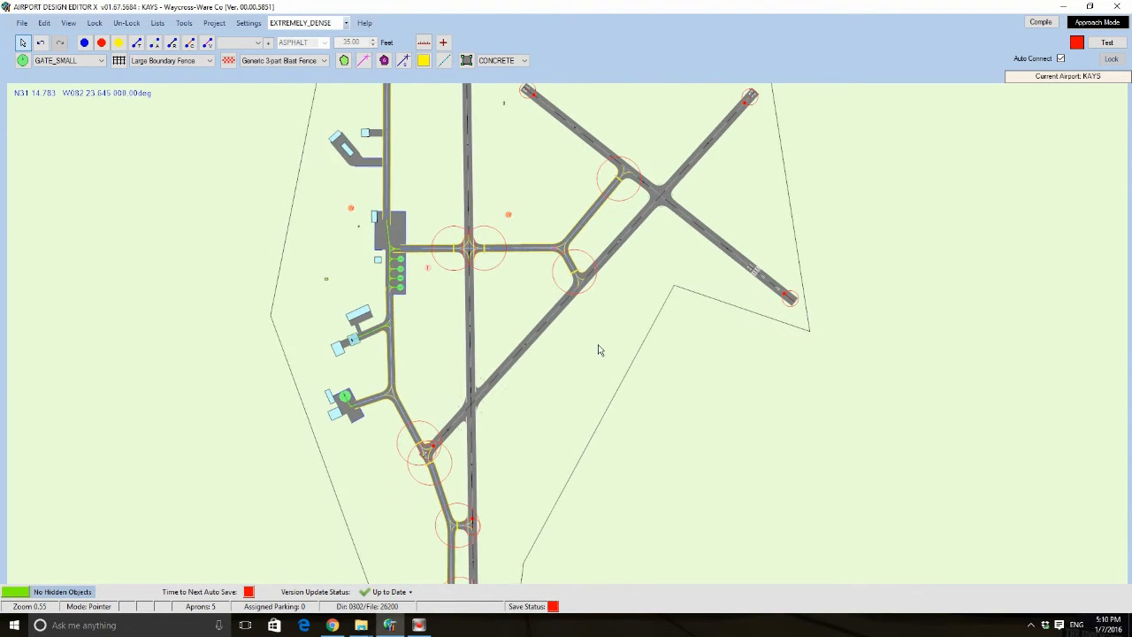
scroll(600, 349, "up", 4)
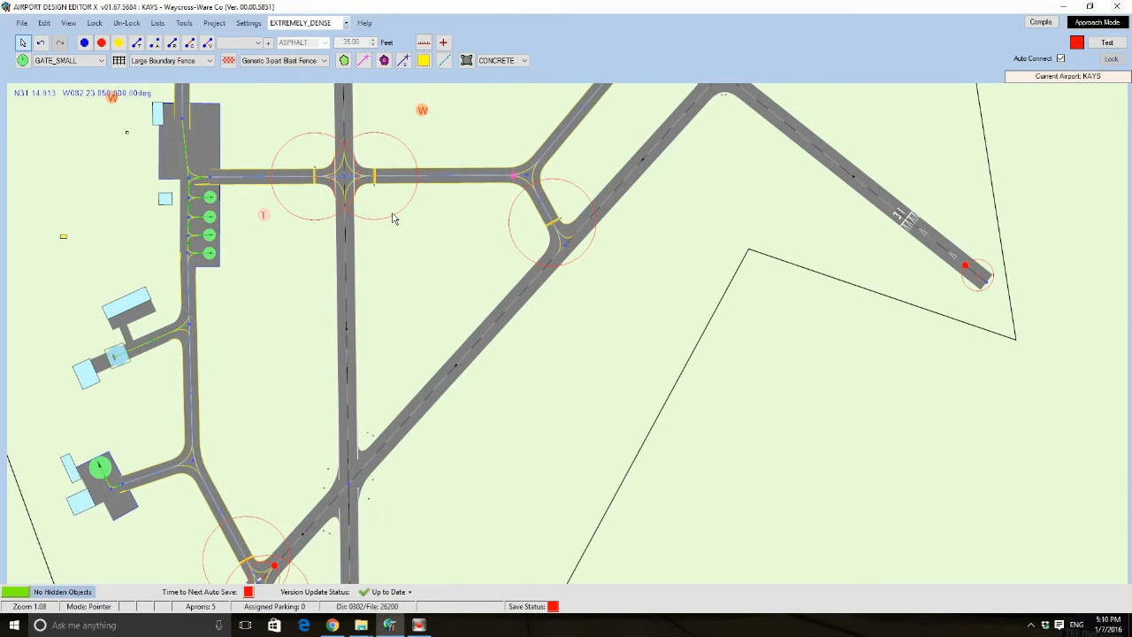
scroll(561, 341, "down", 4)
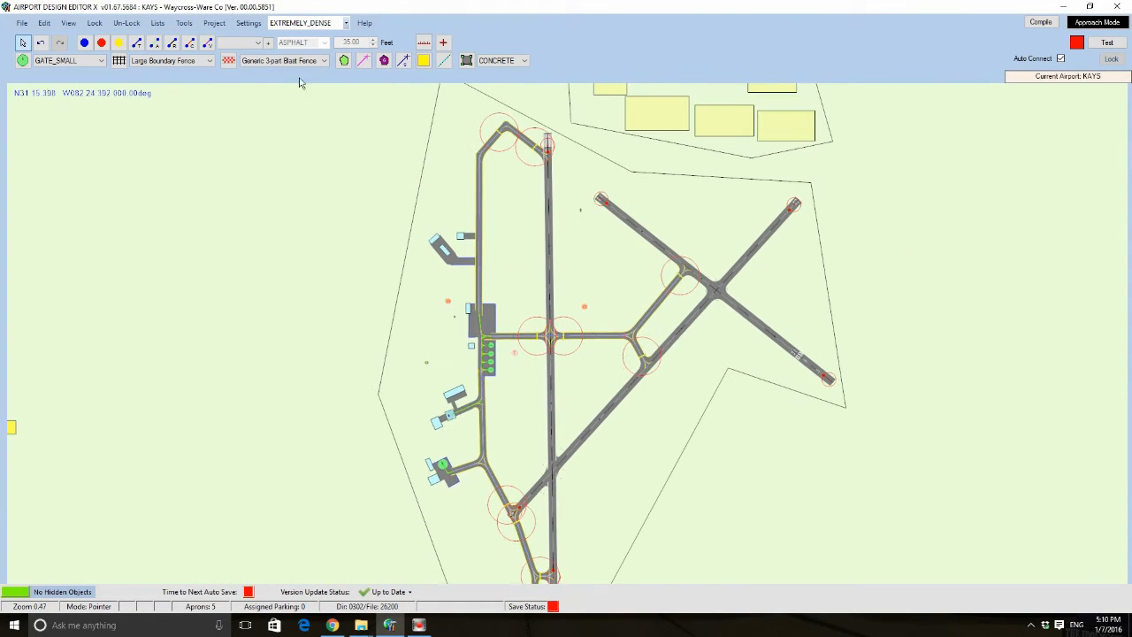
left_click(157, 23)
left_click(177, 54)
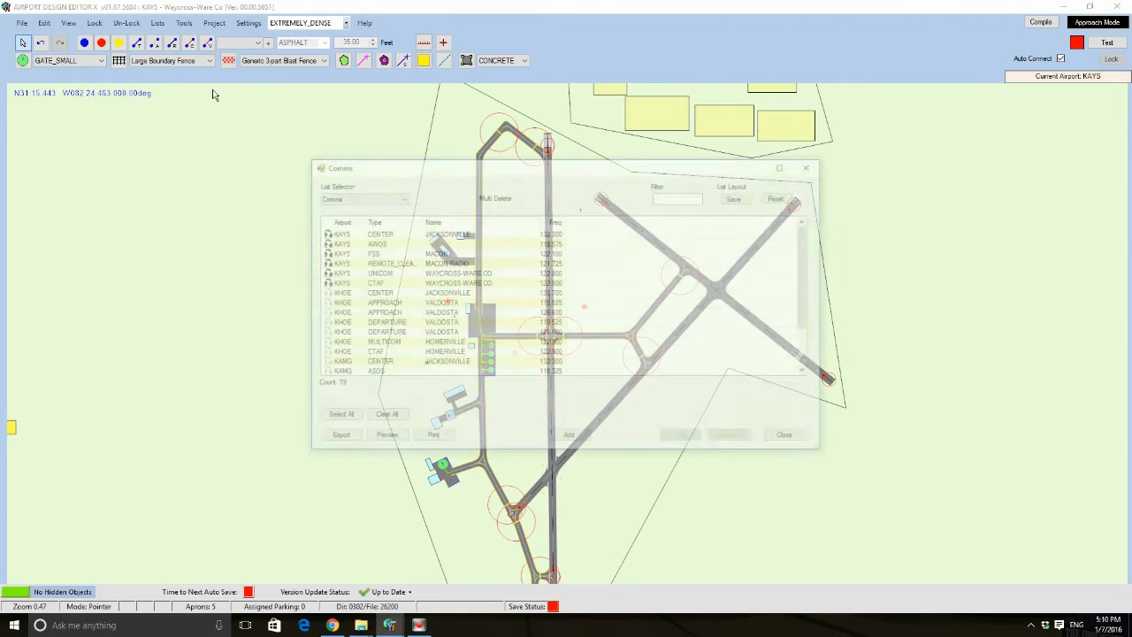
- Switch to the browser to check the published Waycross-Ware communication frequencies and the KAYS NOTAMs against the comms list in Airport Design Editor
left_click(331, 625)
left_click(62, 7)
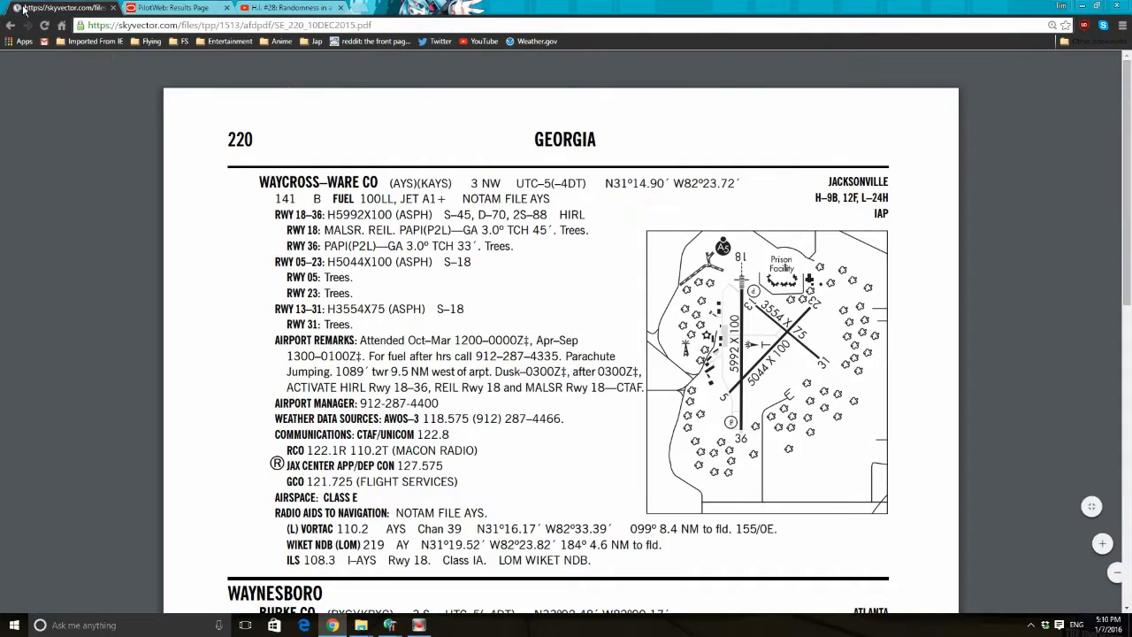
scroll(353, 440, "down", 2)
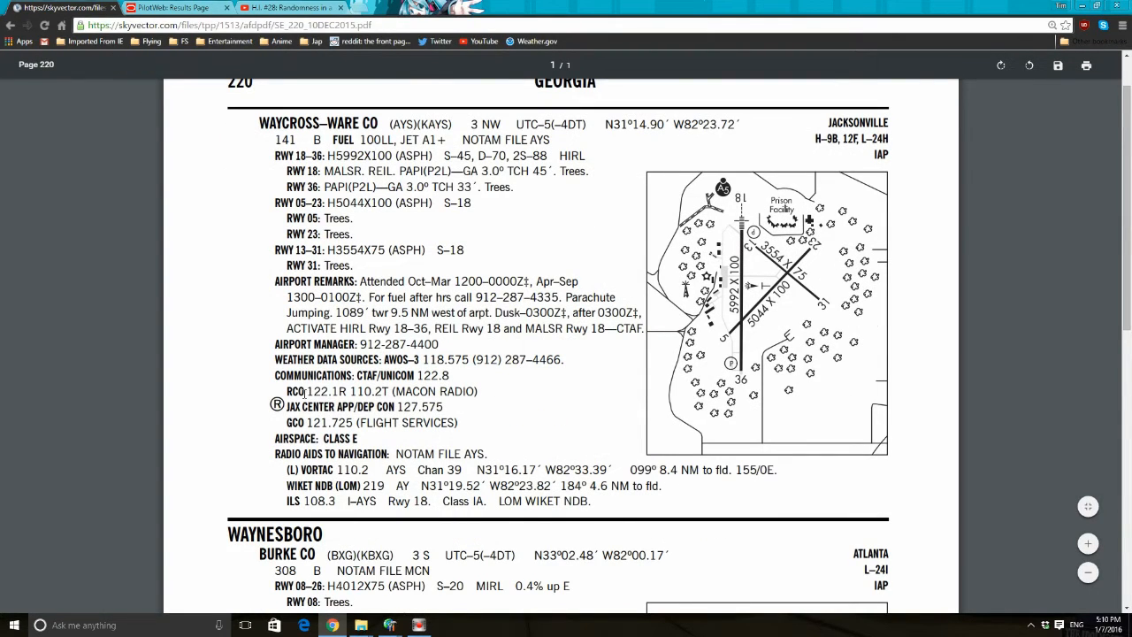
left_click(332, 625)
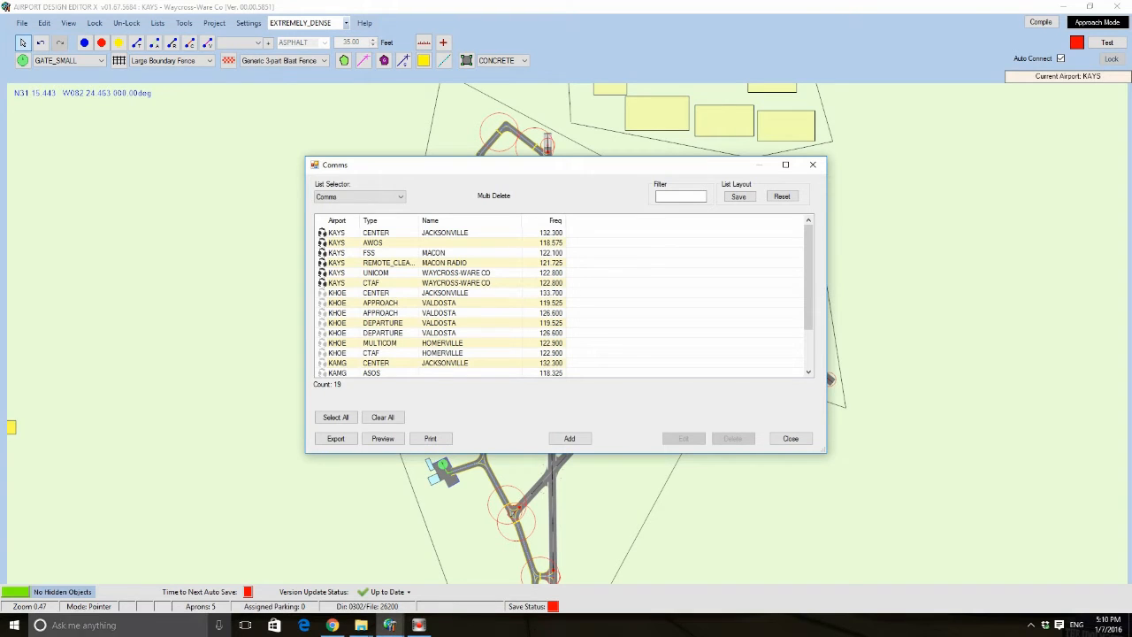
left_click(341, 625)
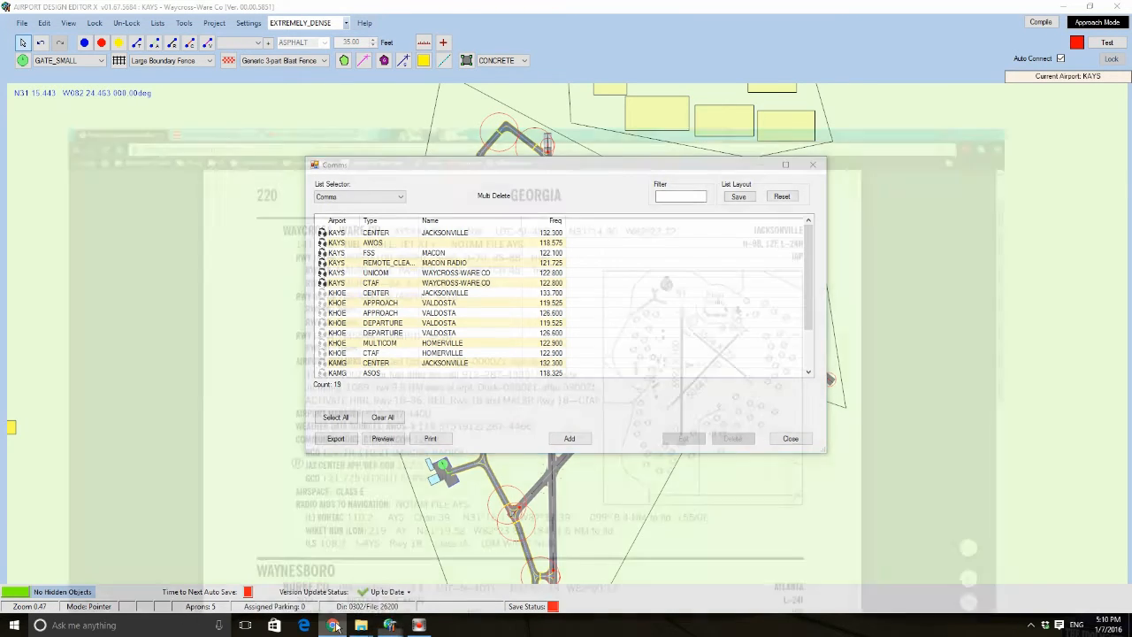
left_click(175, 8)
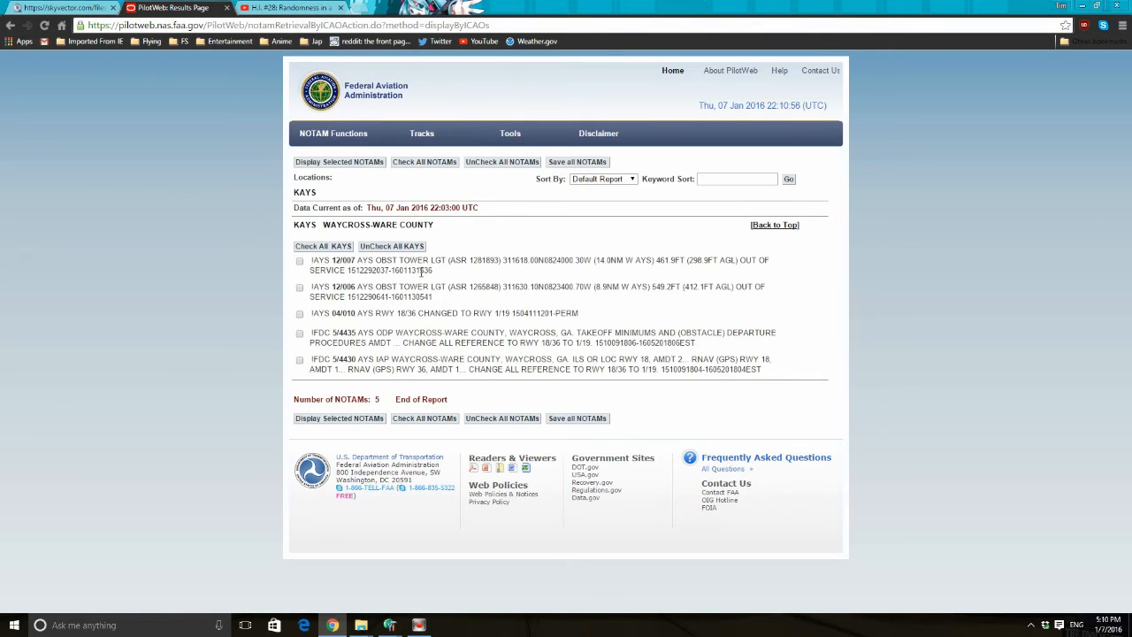
left_click(331, 625)
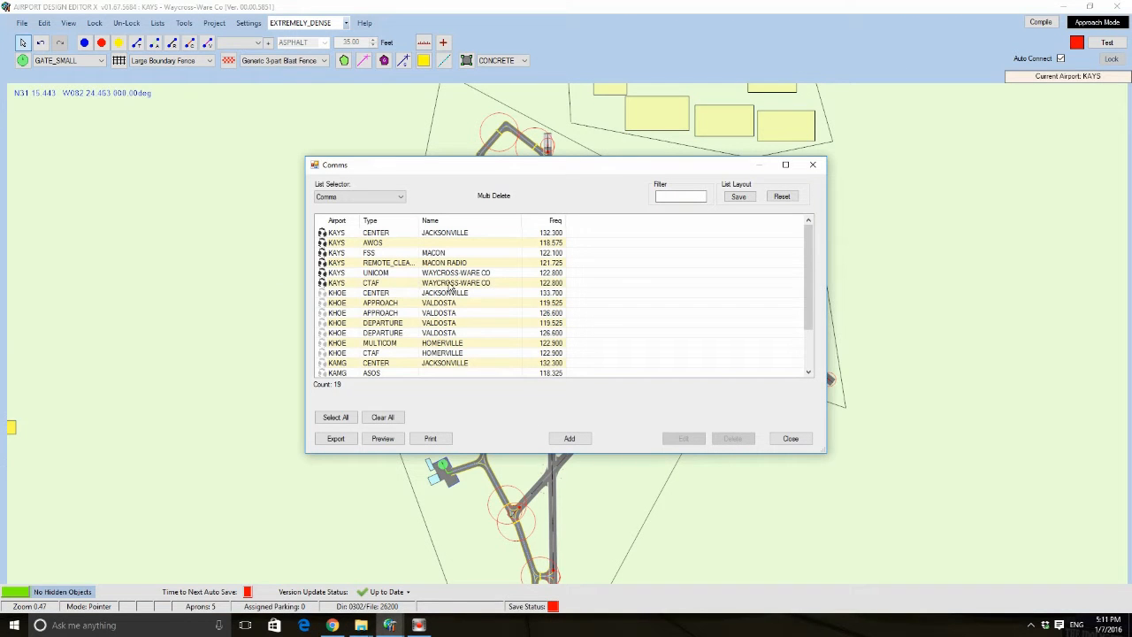
- Open the properties of the KAYS CTAF entry for Waycross-Ware Co and show its available frequencies
left_click(504, 283)
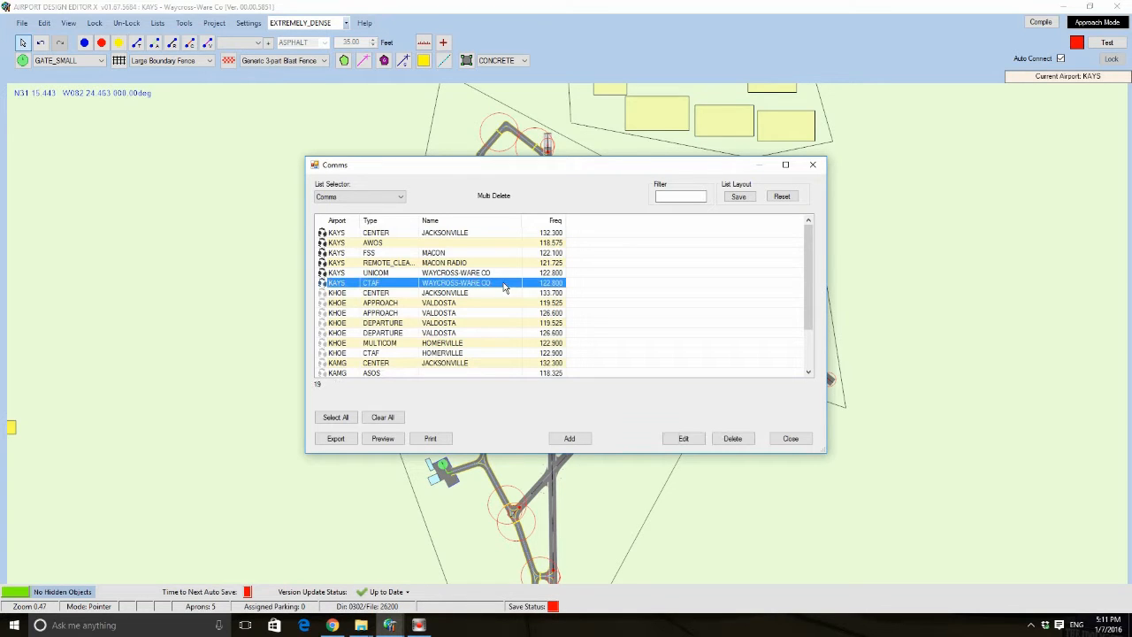
double_click(504, 285)
left_click(510, 279)
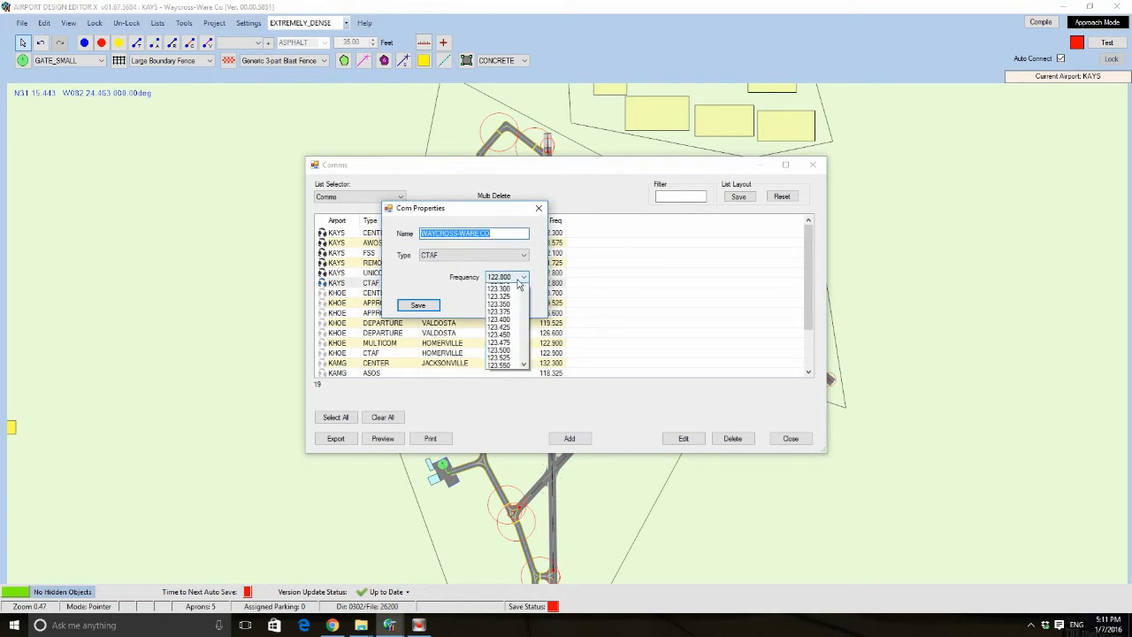
- Set the frequency of the KAYS CTAF entry to 123.500, save it and close the comms list
scroll(512, 442, "down", 2)
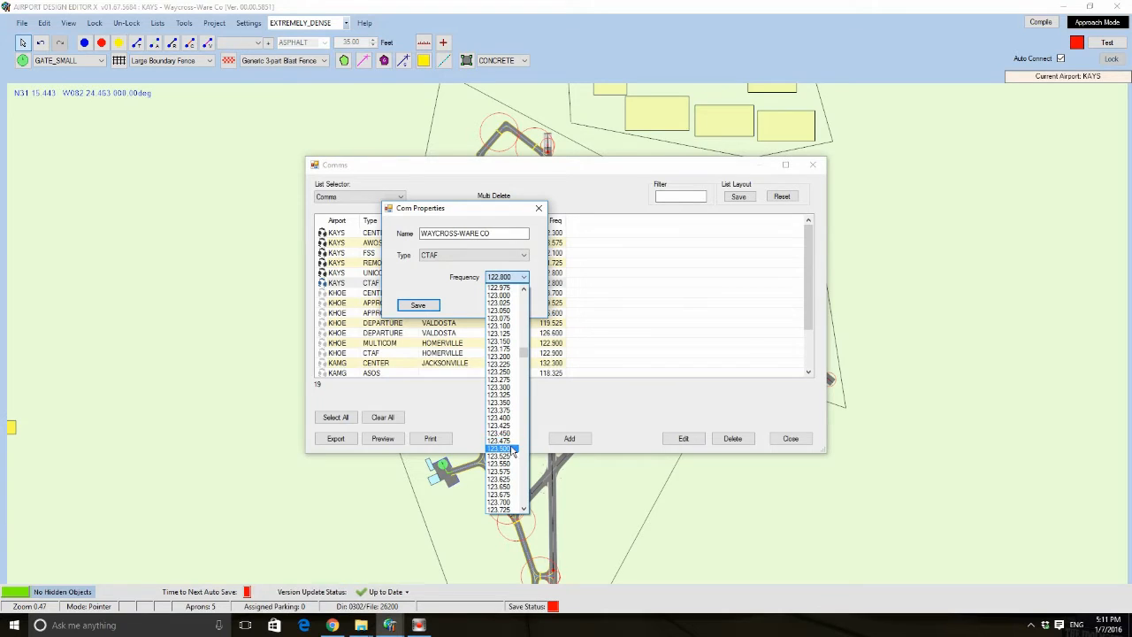
left_click(510, 451)
left_click(434, 305)
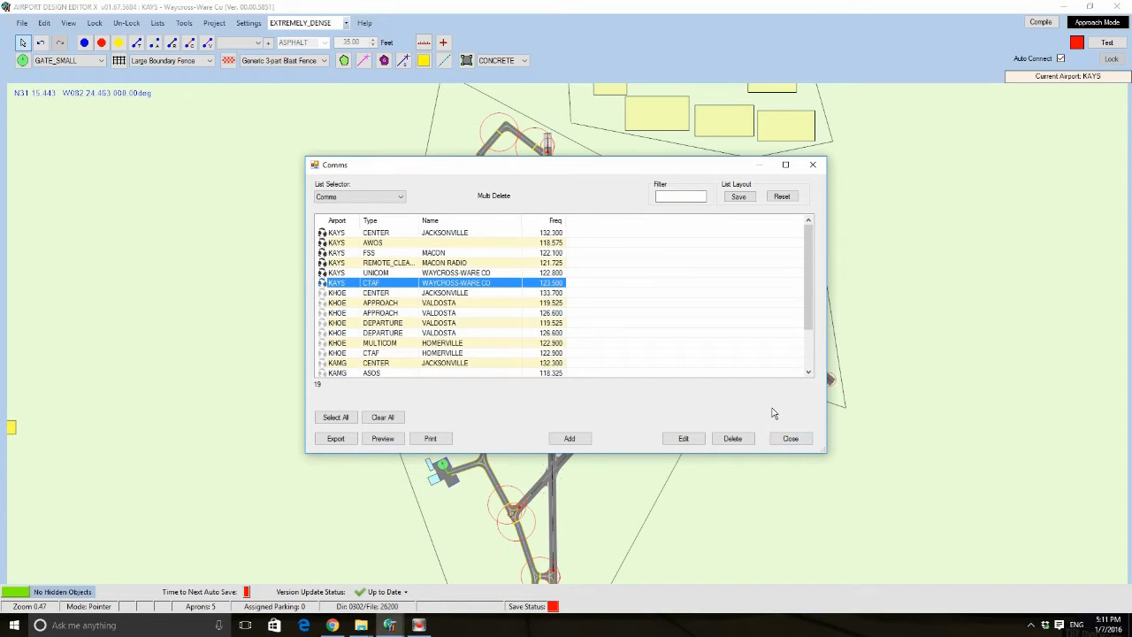
left_click(790, 438)
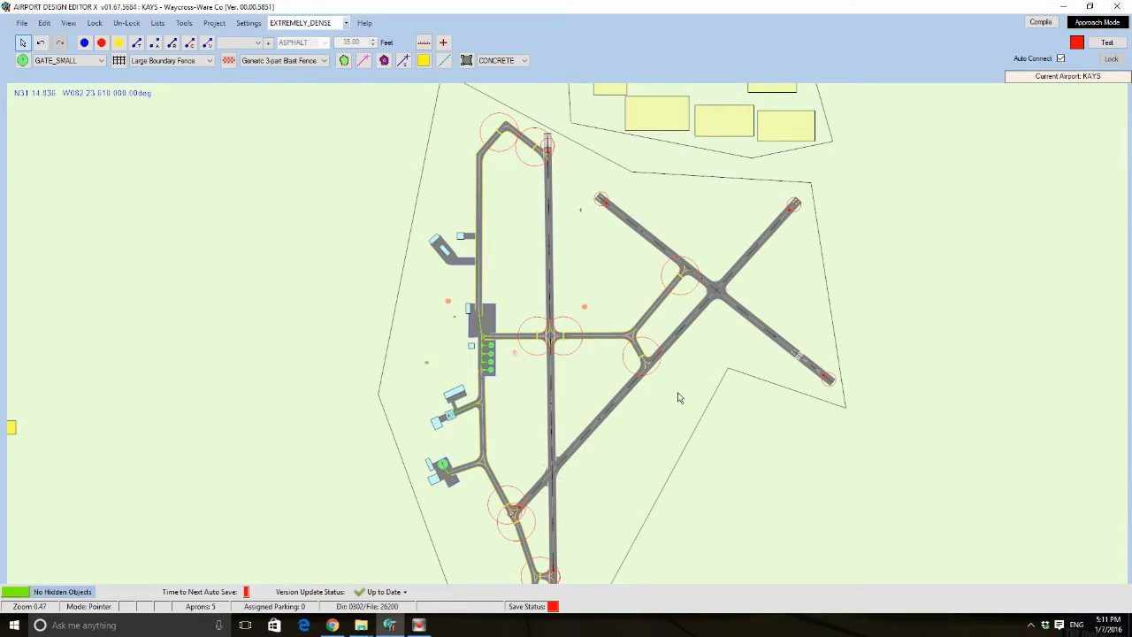
- Delete the intermediate taxi points and their links between the western hold-short node, the runway 31 end and the runway 17/35 centerline
scroll(686, 395, "down", 1)
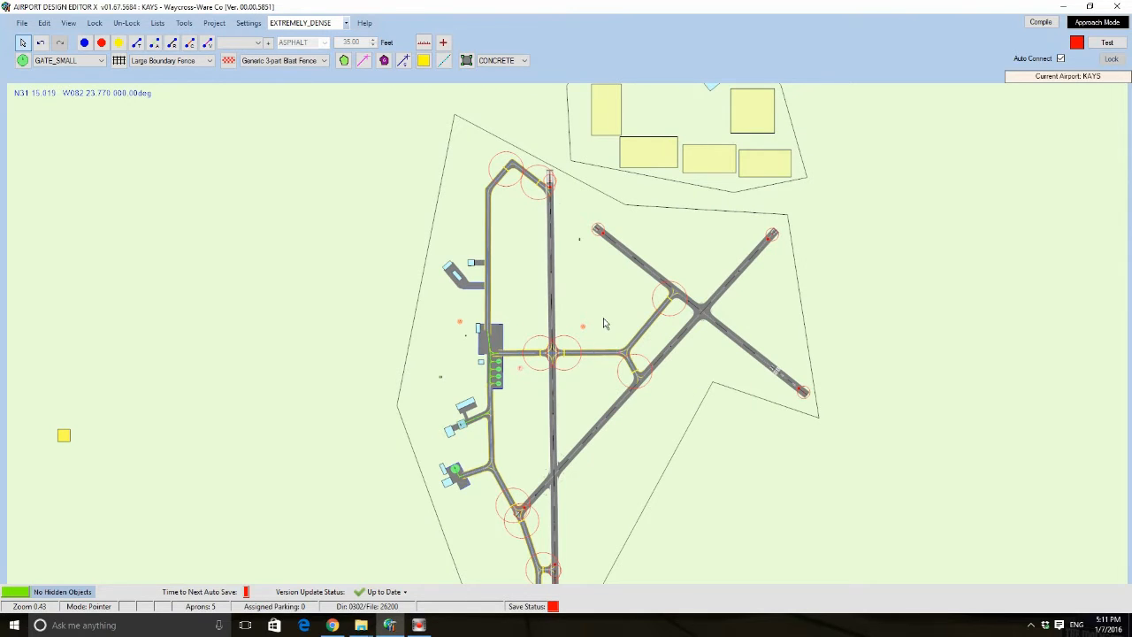
scroll(604, 324, "up", 5)
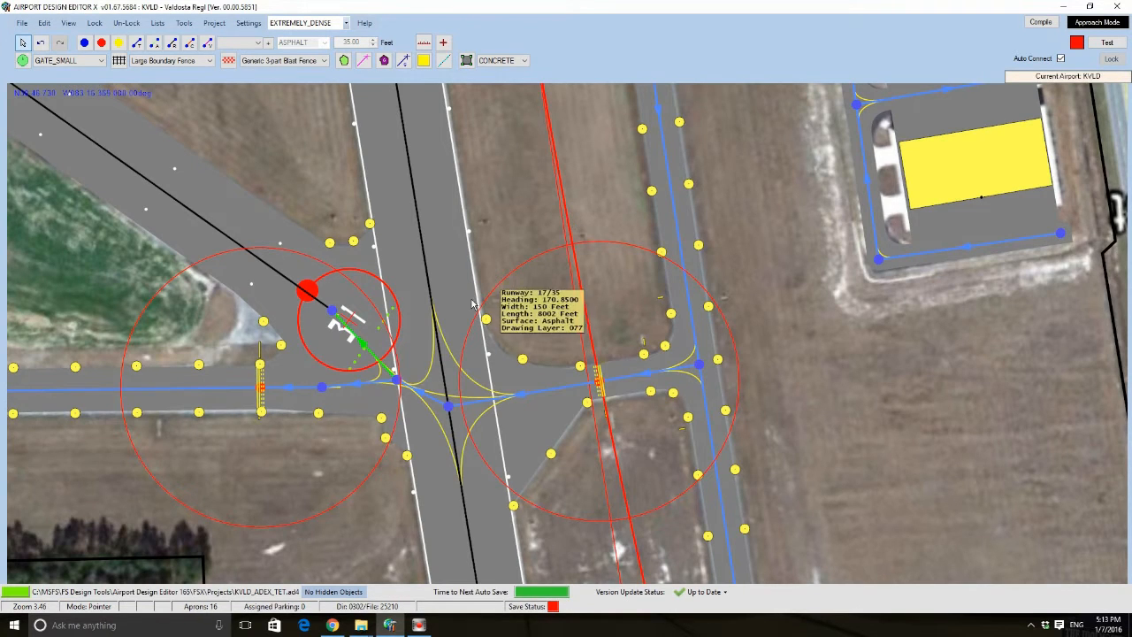
scroll(540, 241, "up", 4)
scroll(533, 246, "down", 3)
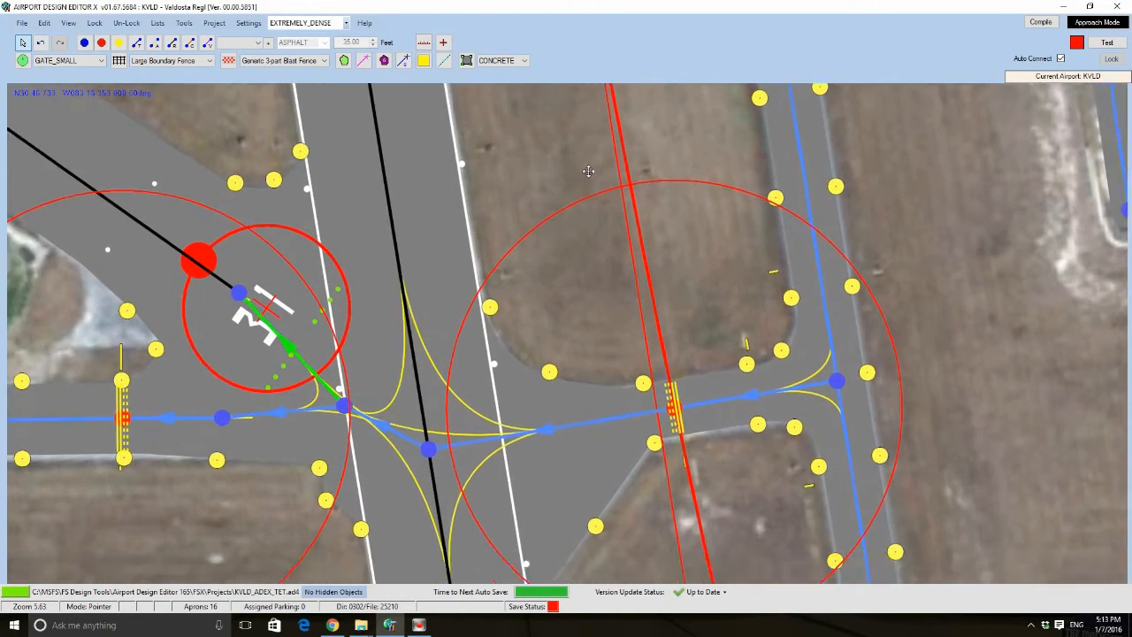
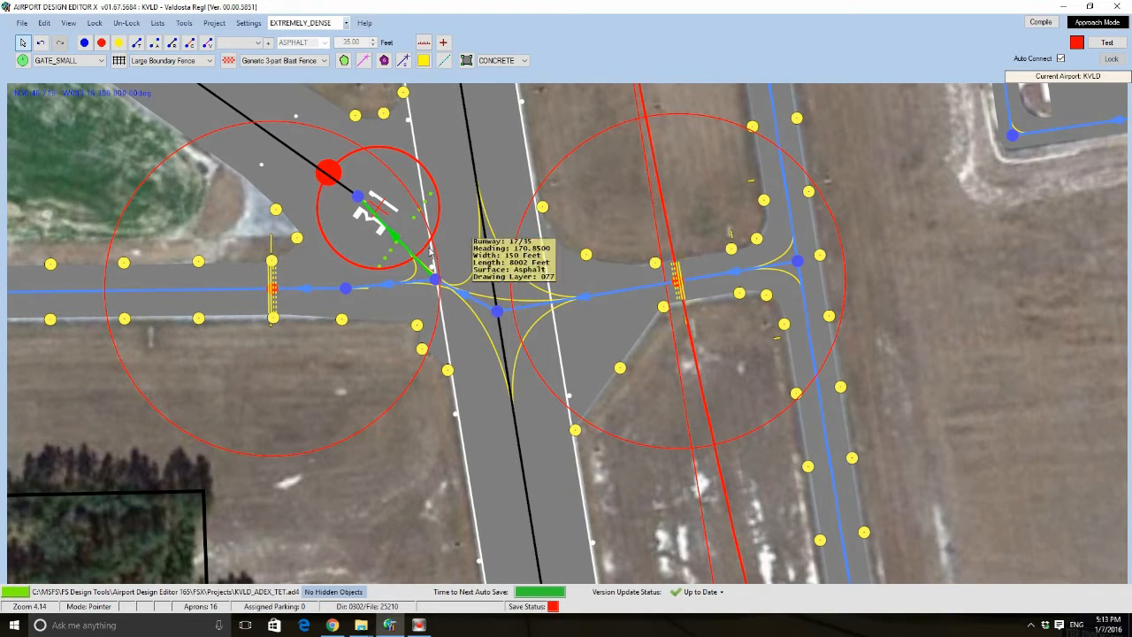
left_click_drag(436, 281, 344, 287)
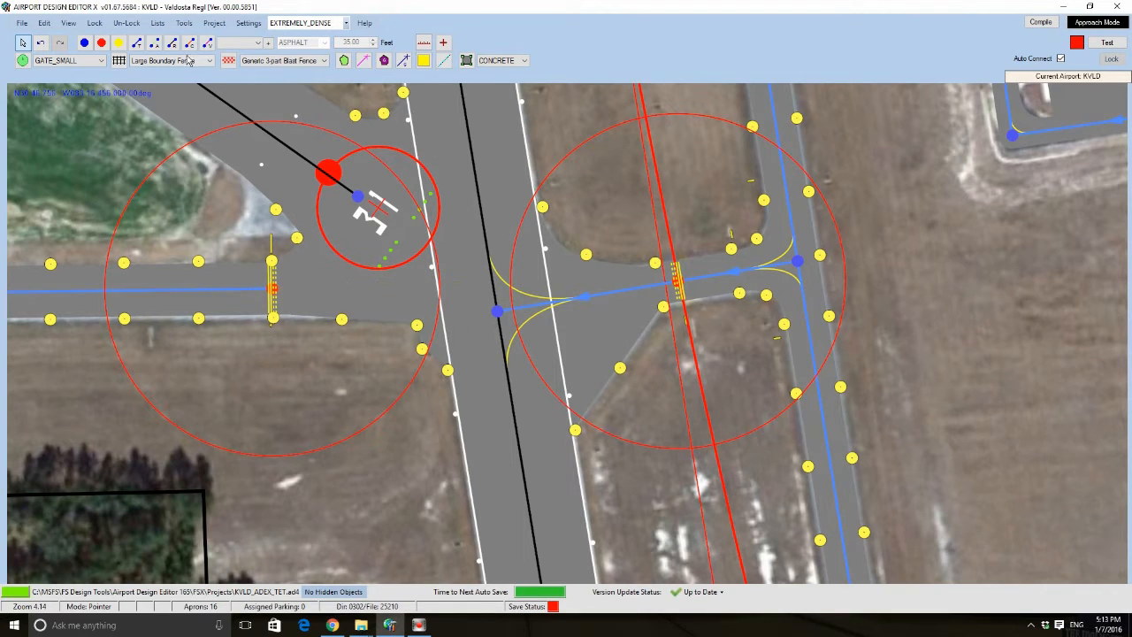
- Draw a taxi link from the western hold-short node to the taxi node on the runway 17/35 centerline
left_click(138, 44)
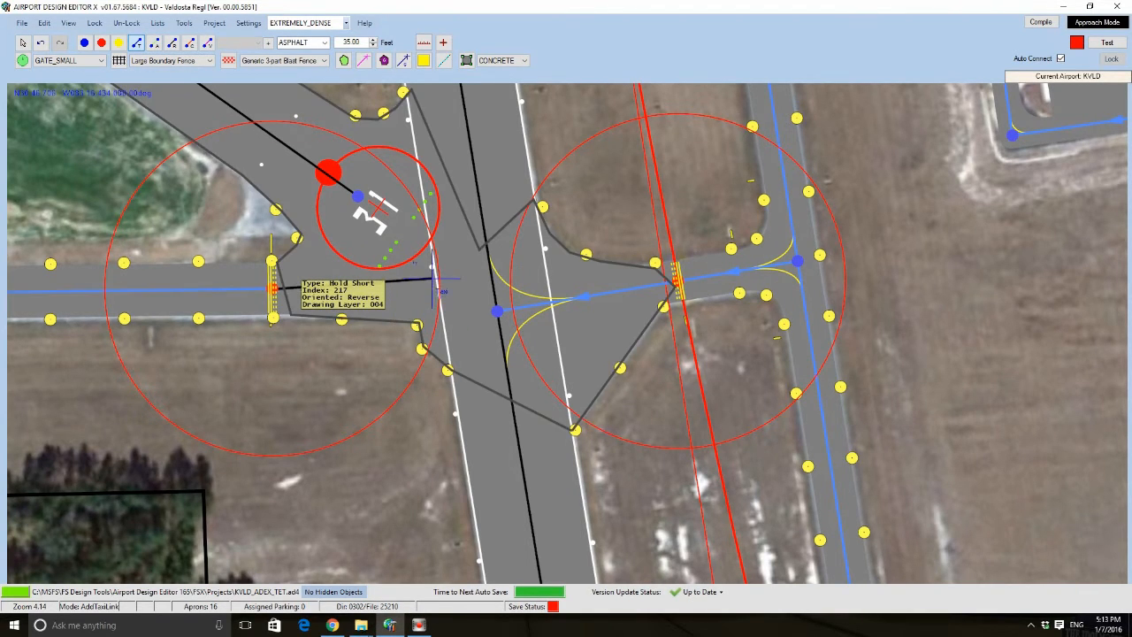
left_click(497, 312)
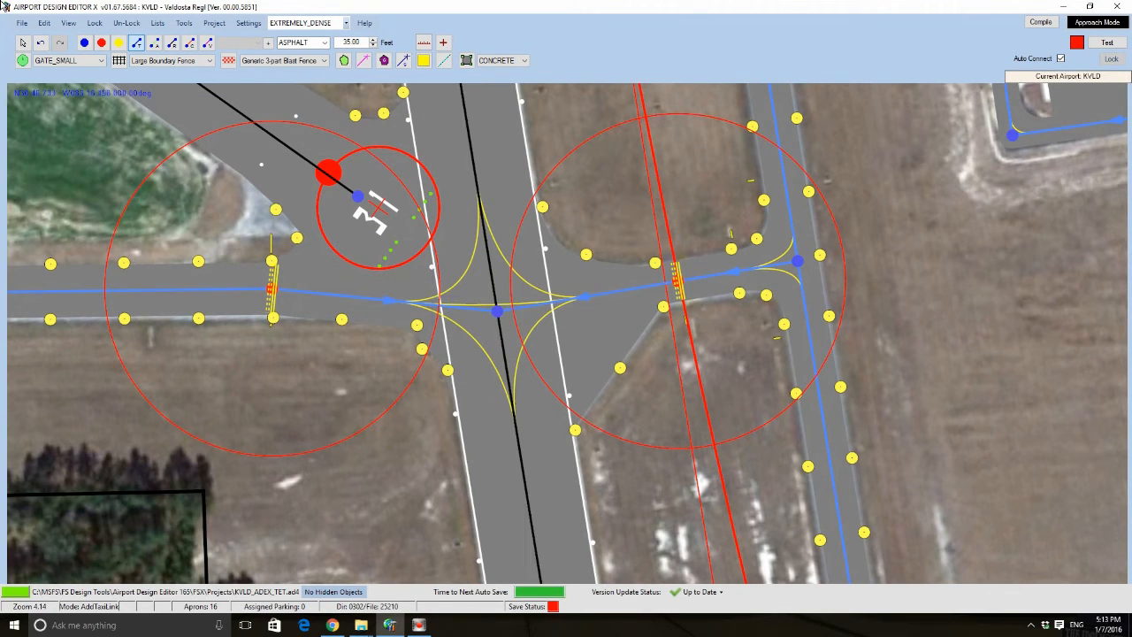
left_click(23, 44)
- Set the western taxi link's designator to Blank and turn off the center line on the links on both sides of runway 17/35
left_click(325, 298)
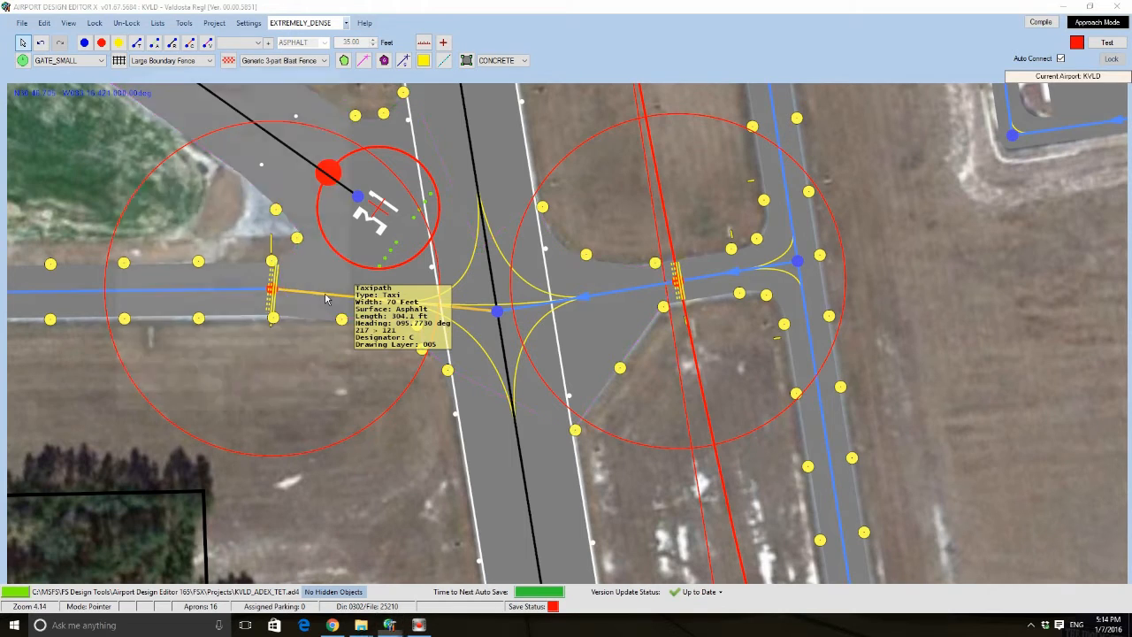
double_click(325, 299)
left_click(191, 129)
left_click(175, 147)
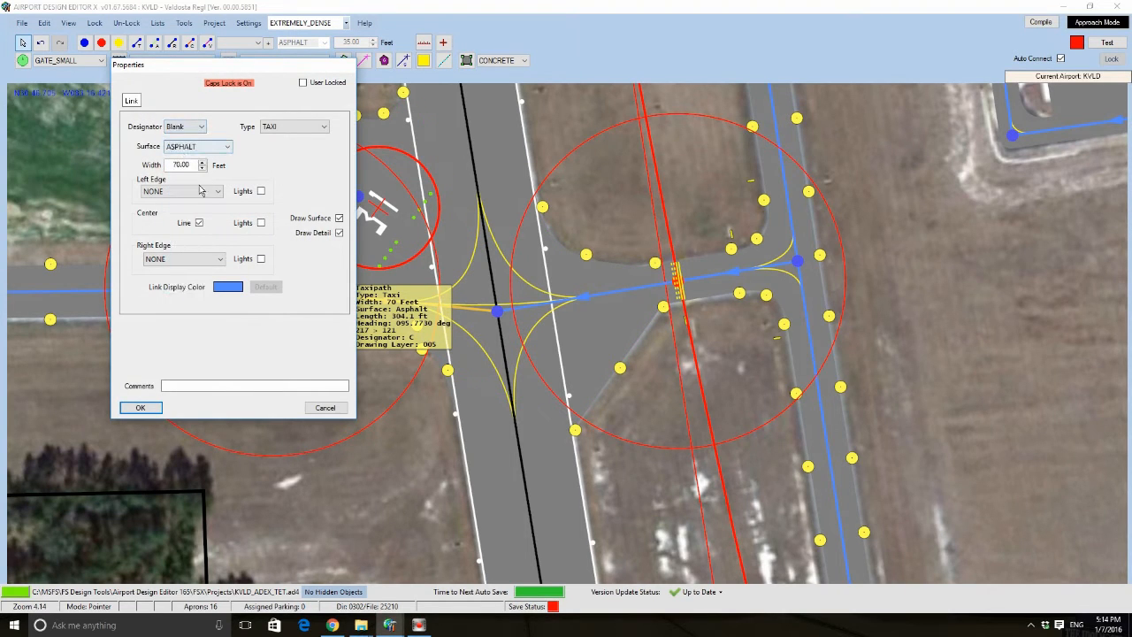
left_click(140, 406)
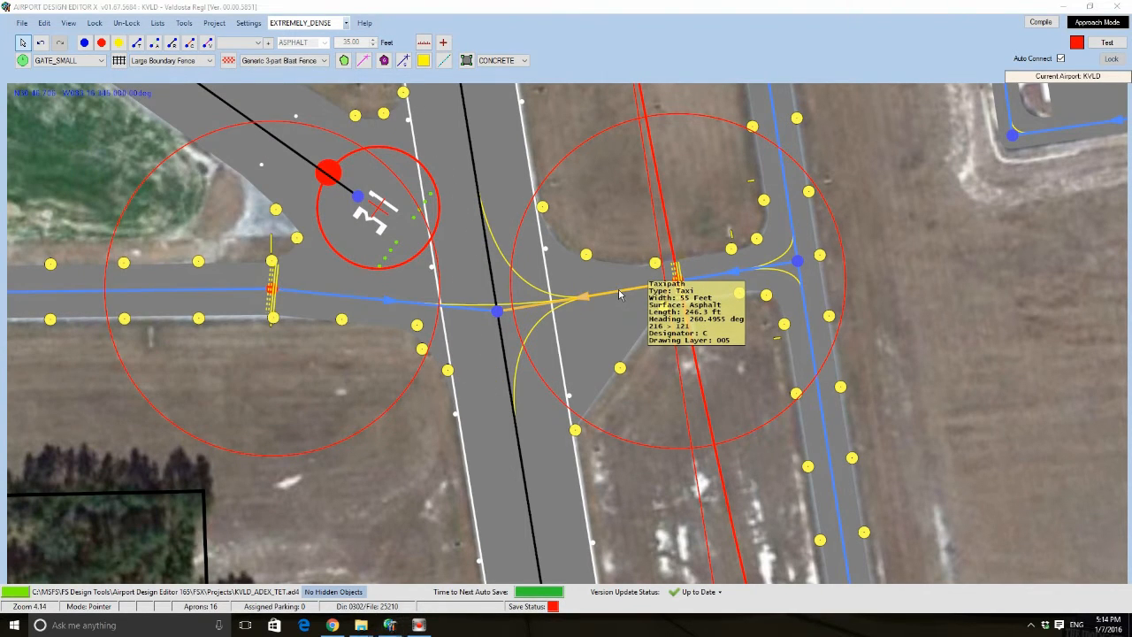
double_click(619, 295)
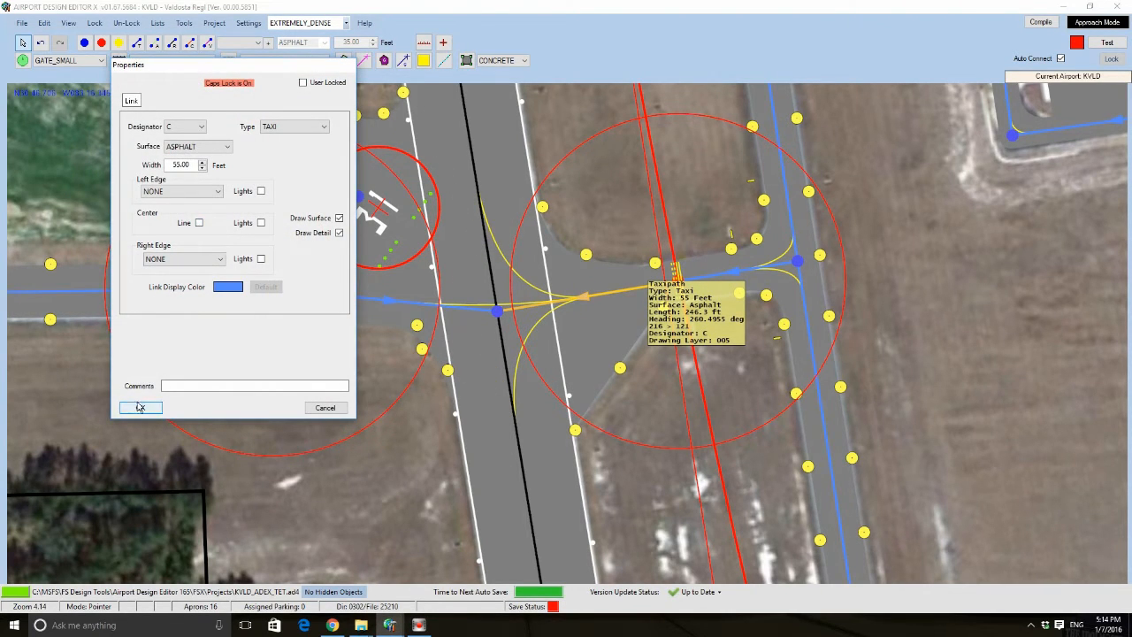
left_click(140, 407)
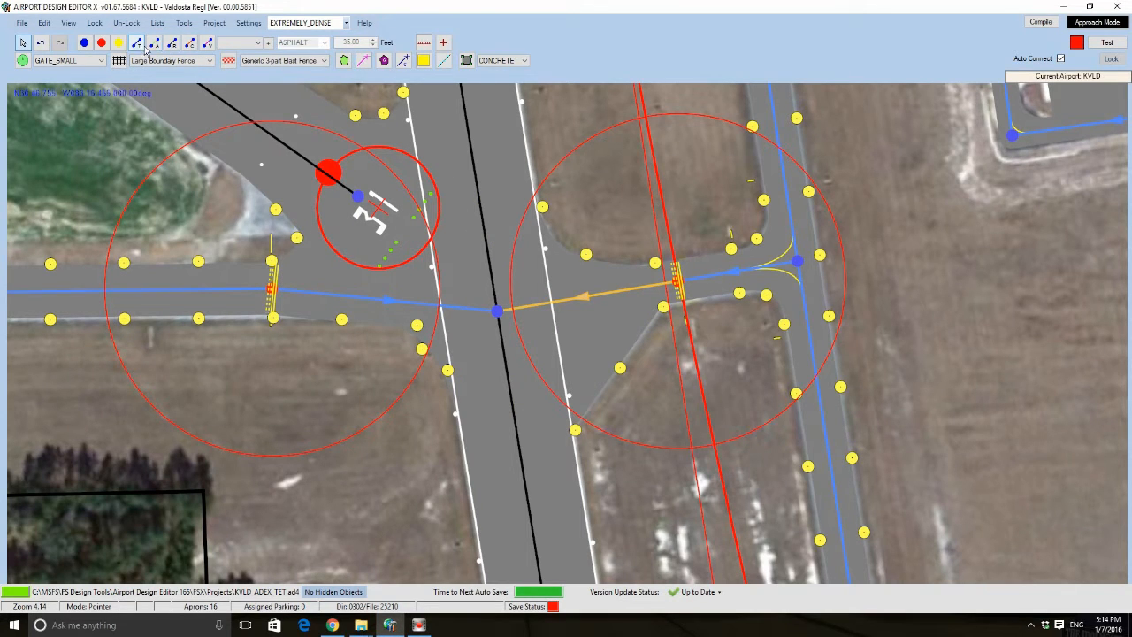
- Draw a taxi link from the node at the runway 31 end to the taxi node on the runway 17/35 centerline
left_click(136, 42)
left_click(358, 196)
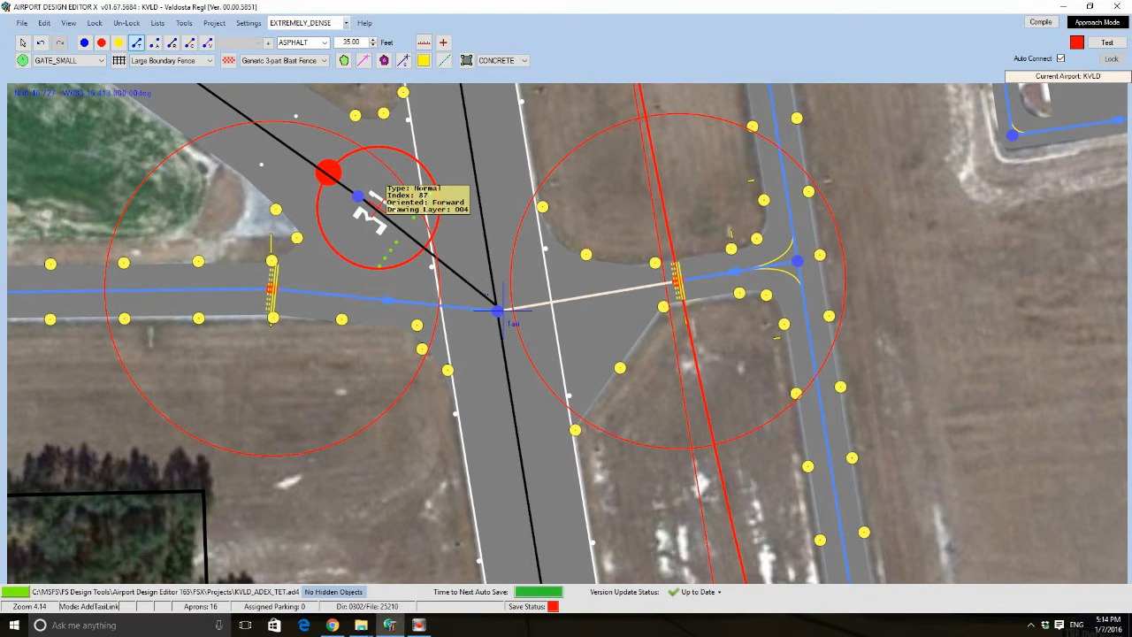
left_click(498, 309)
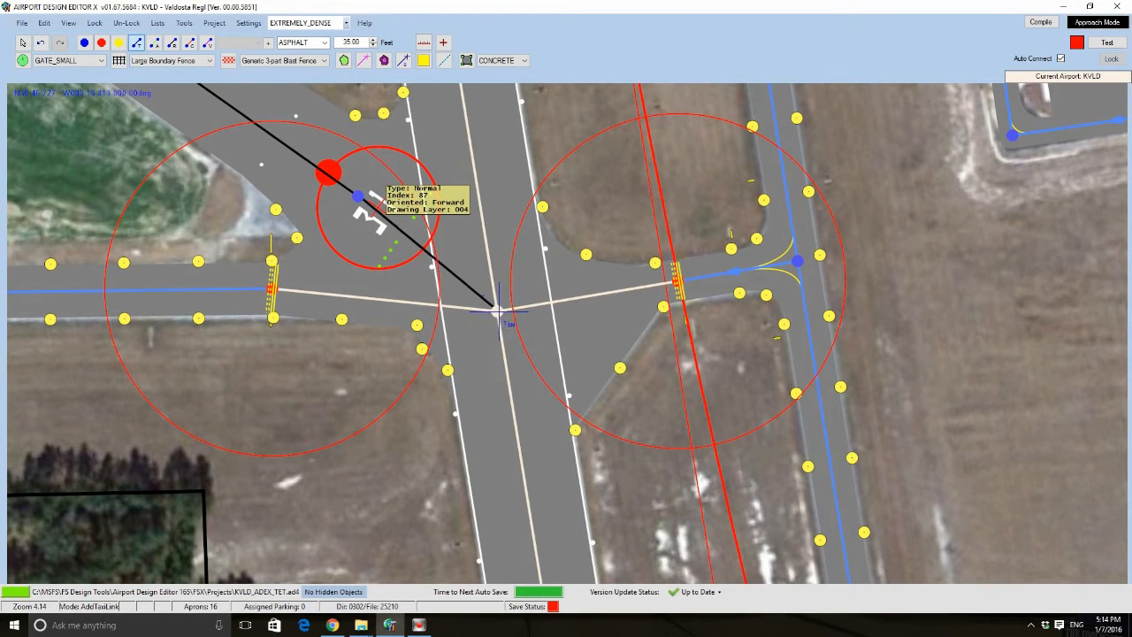
left_click(23, 41)
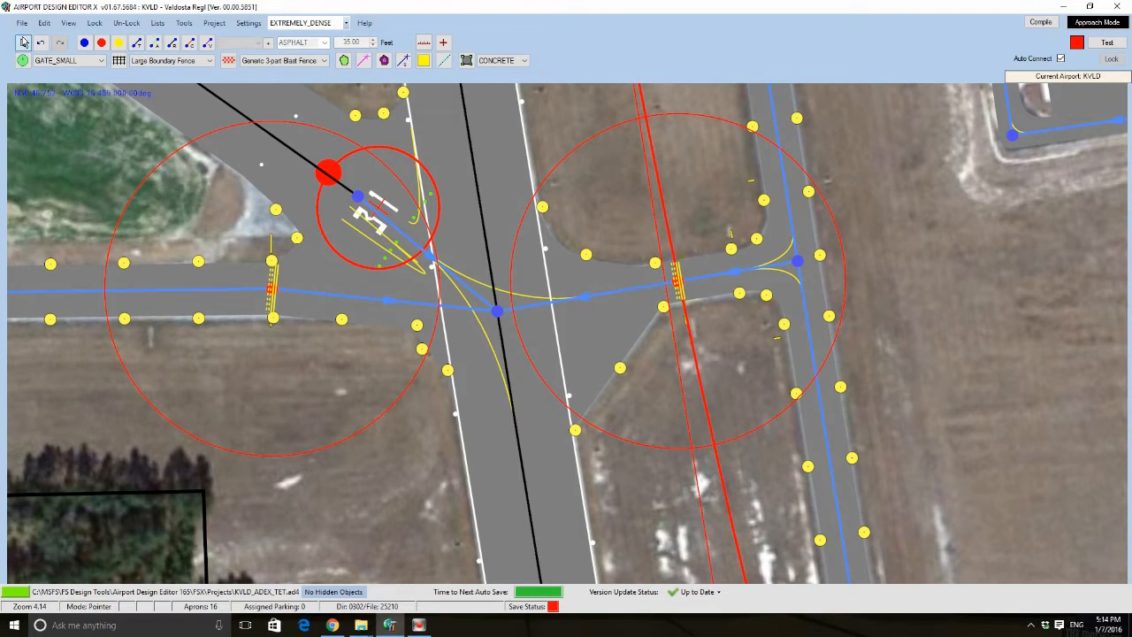
- Set both edges of the link from the runway 31 end to NONE and turn off its center line and all lights
double_click(391, 228)
left_click(212, 191)
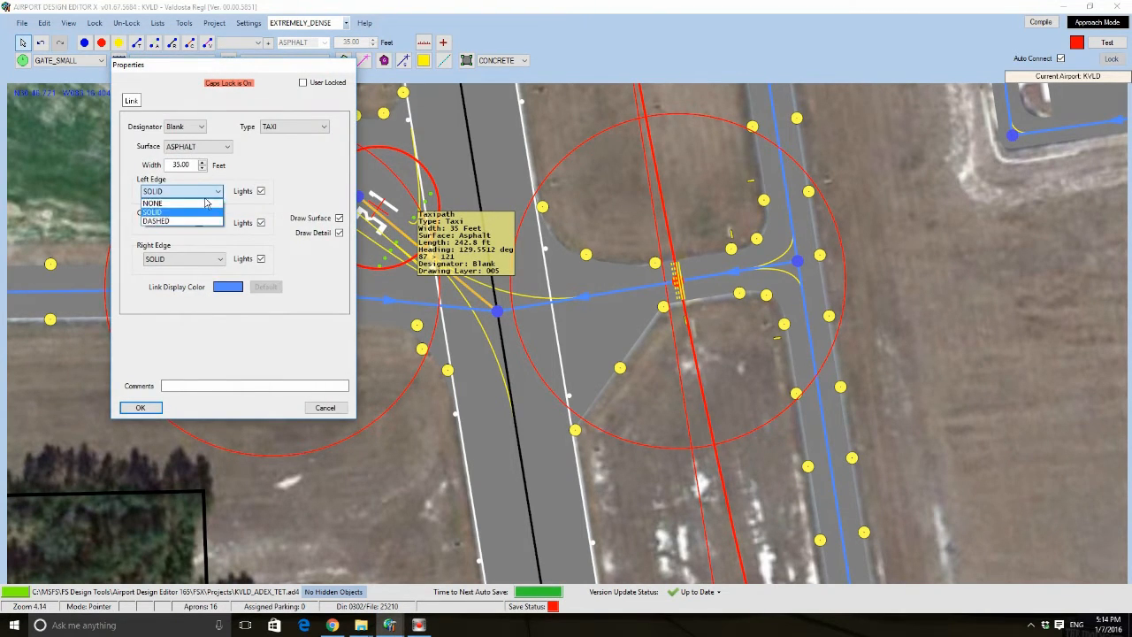
left_click(204, 203)
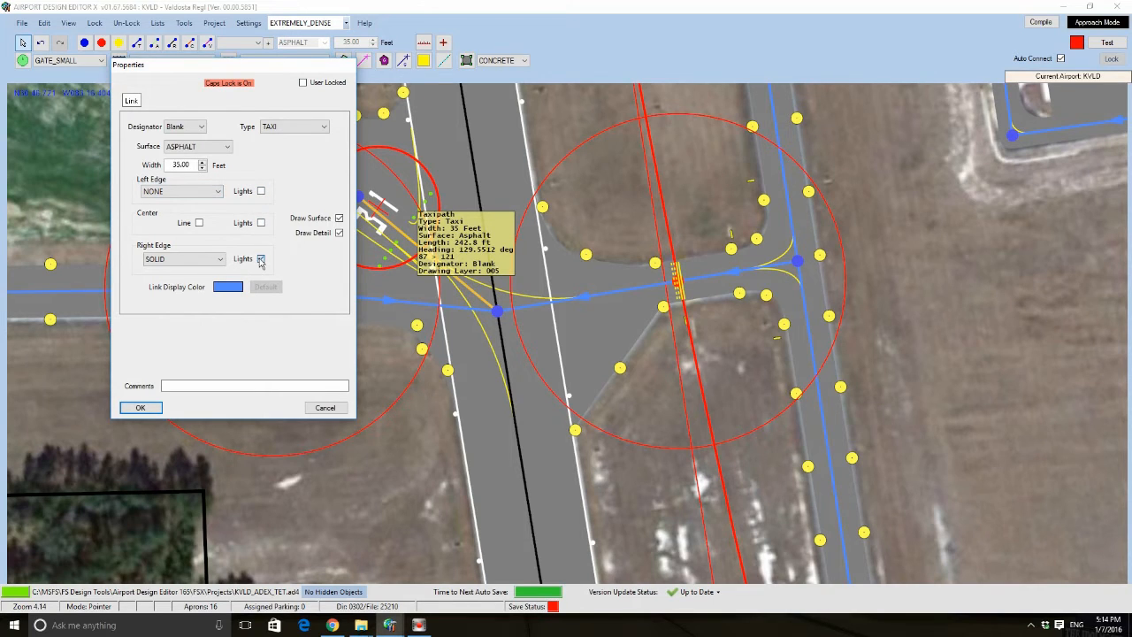
left_click(196, 260)
left_click(180, 270)
left_click(140, 408)
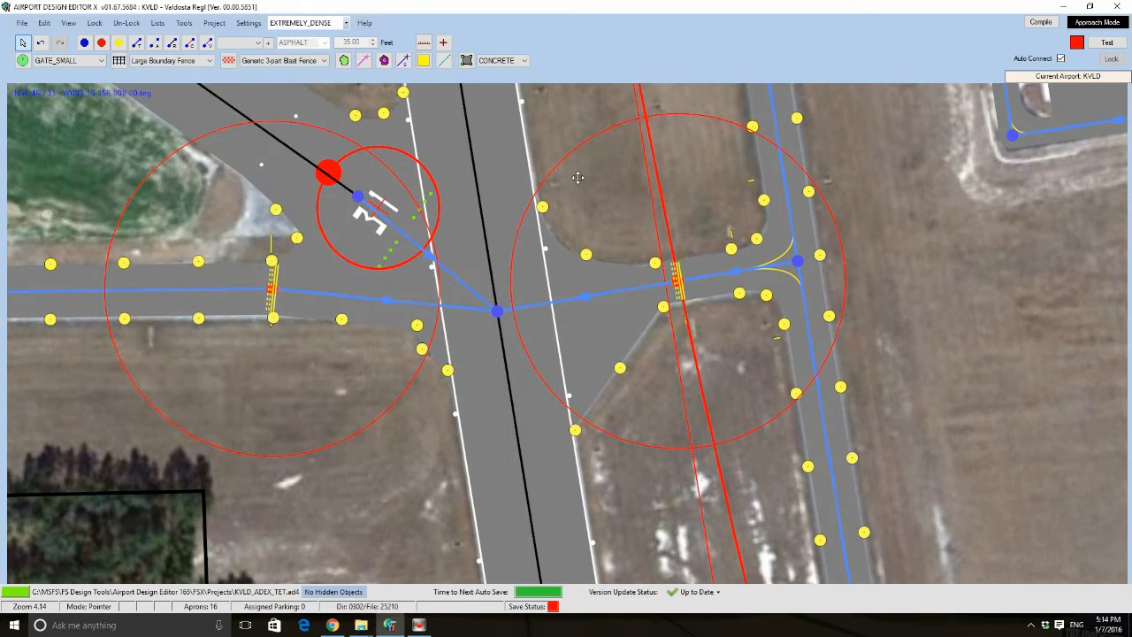
- Change the orientation of the hold-short node west of runway 17/35 to FORWARD
left_click_drag(577, 178, 583, 265)
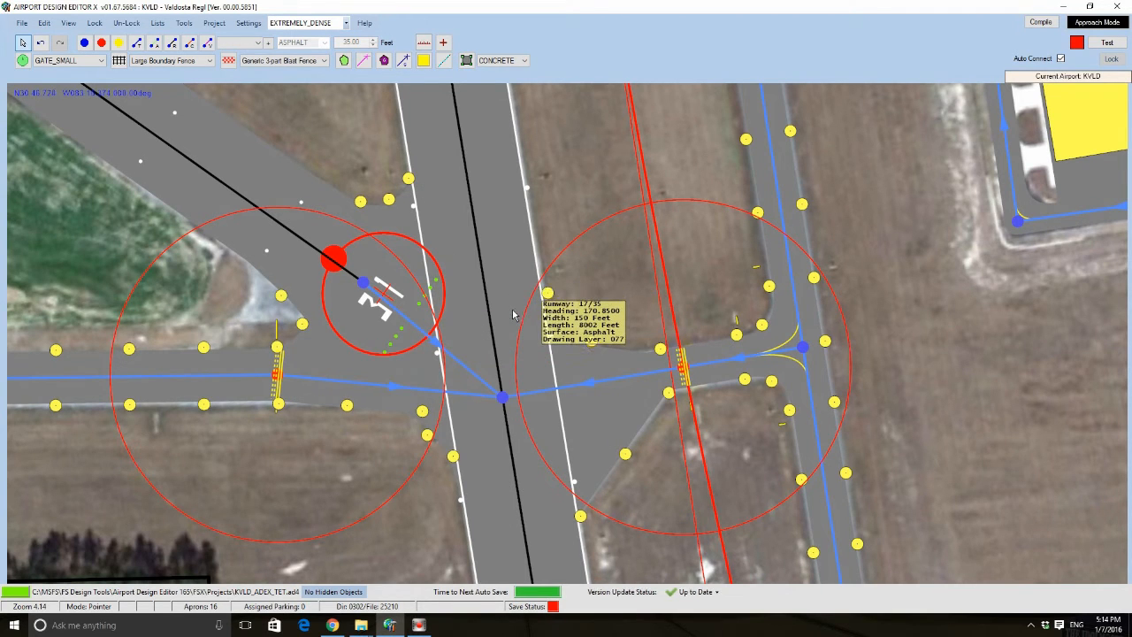
double_click(278, 375)
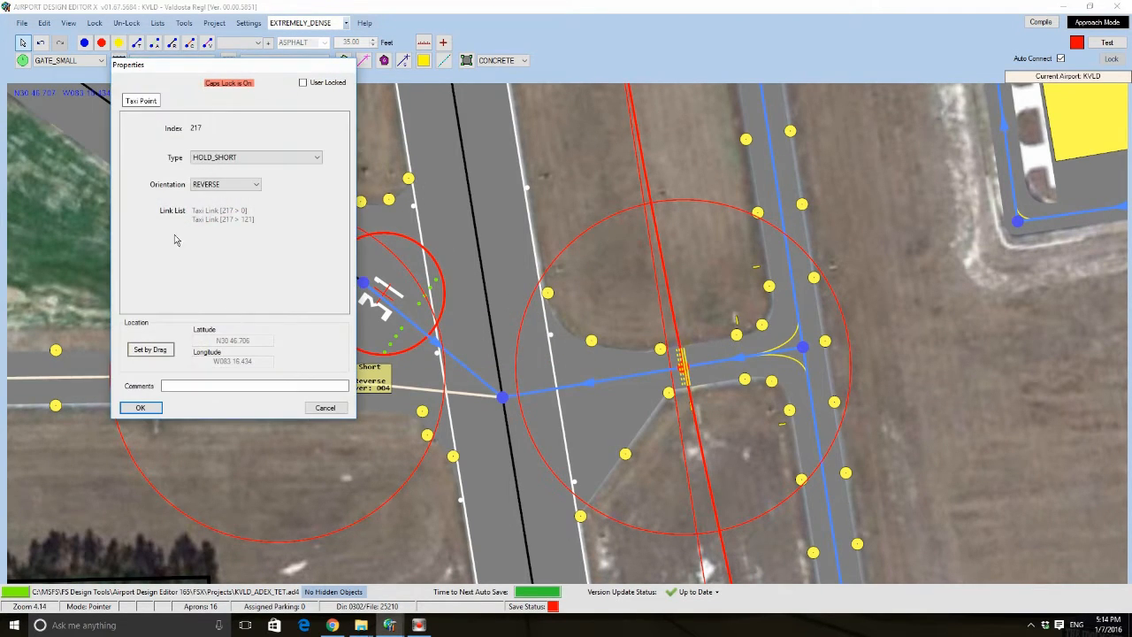
left_click(230, 184)
left_click(219, 205)
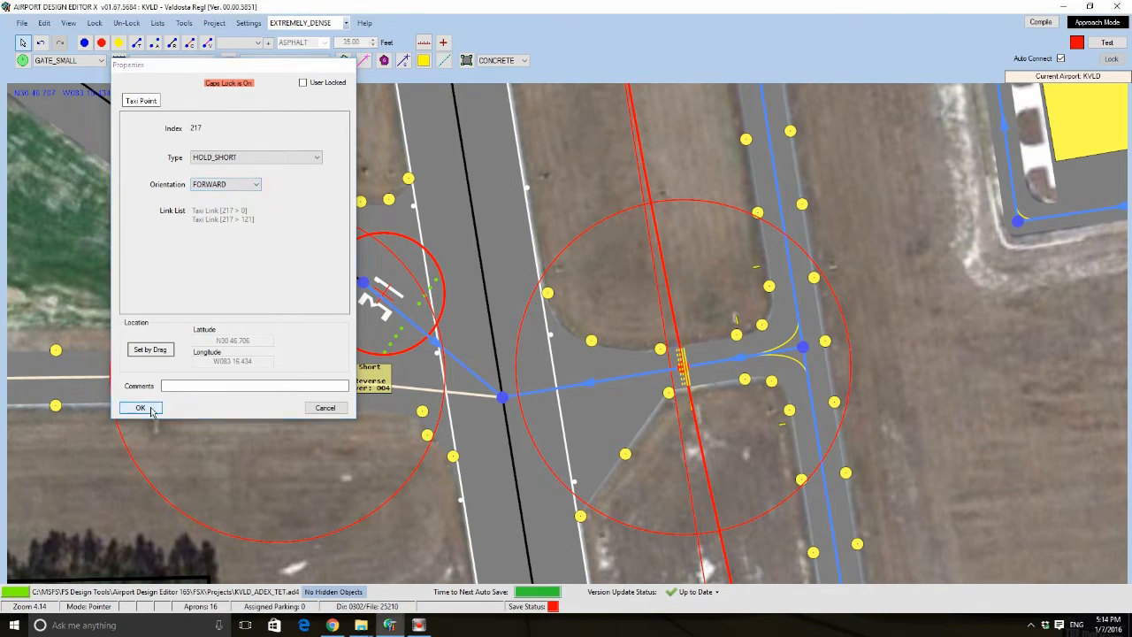
left_click(141, 407)
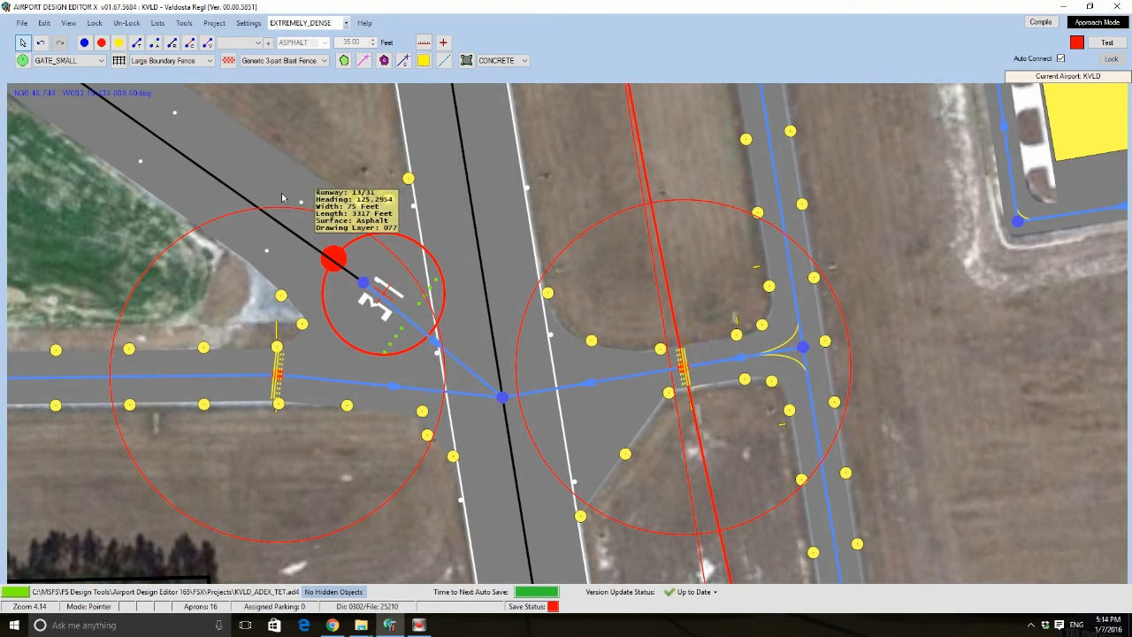
- Select runway 13/31 and examine its course and the taxiway intersection where its 31 end meets runway 17/35
left_click(241, 165)
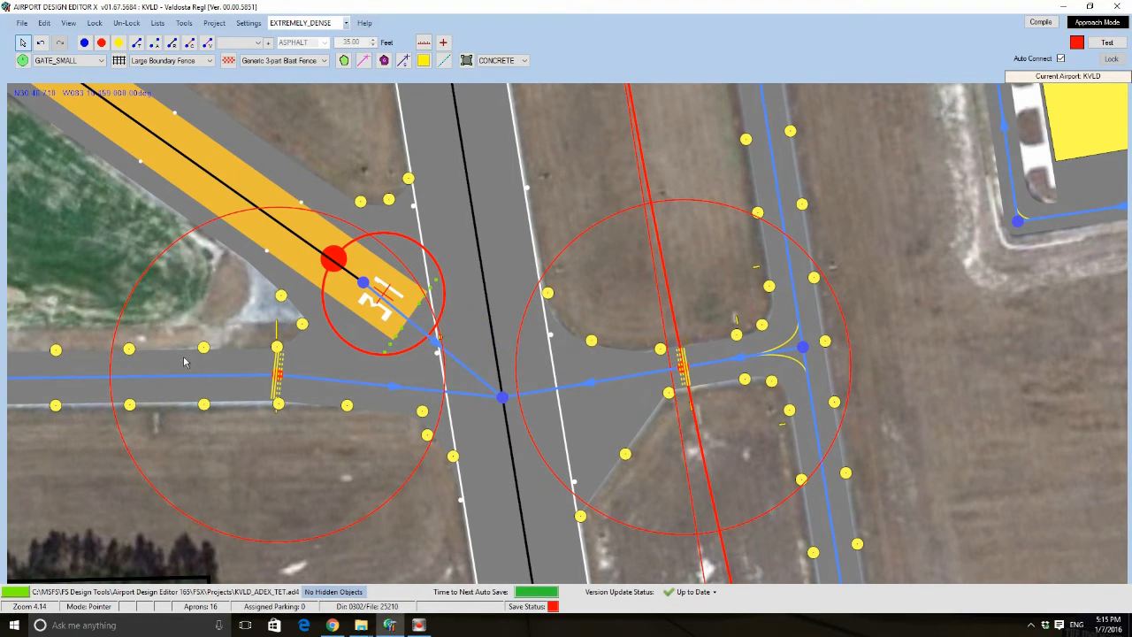
scroll(184, 361, "down", 8)
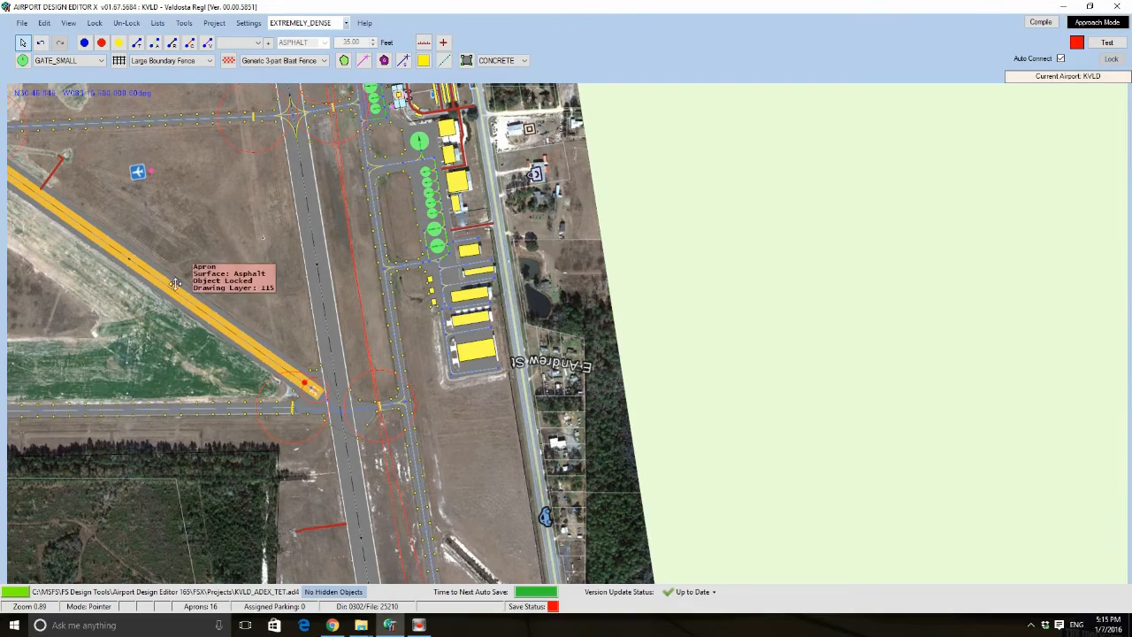
key("Up")
key("Left")
key("Down")
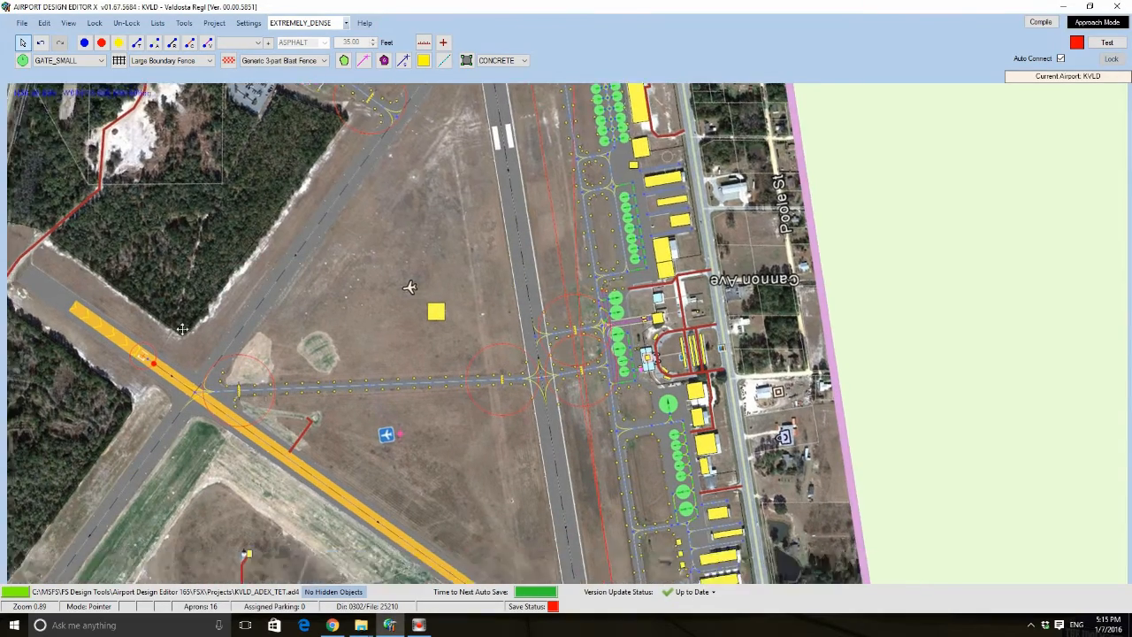
scroll(575, 469, "up", 5)
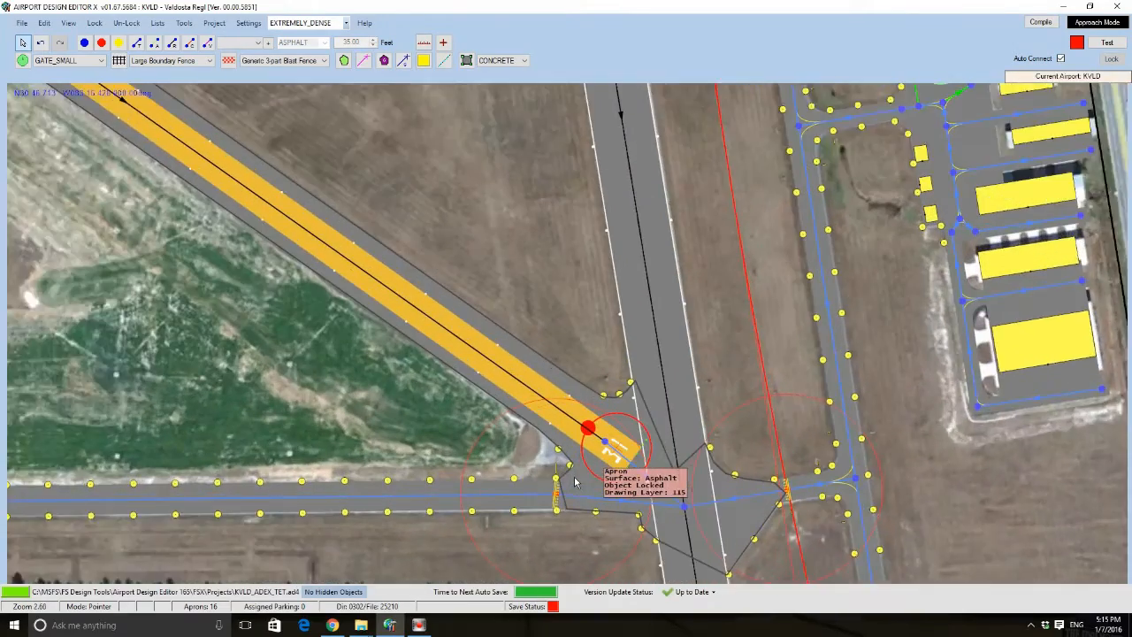
scroll(575, 481, "up", 2)
middle_click_drag(493, 420, 191, 341)
scroll(191, 341, "up", 3)
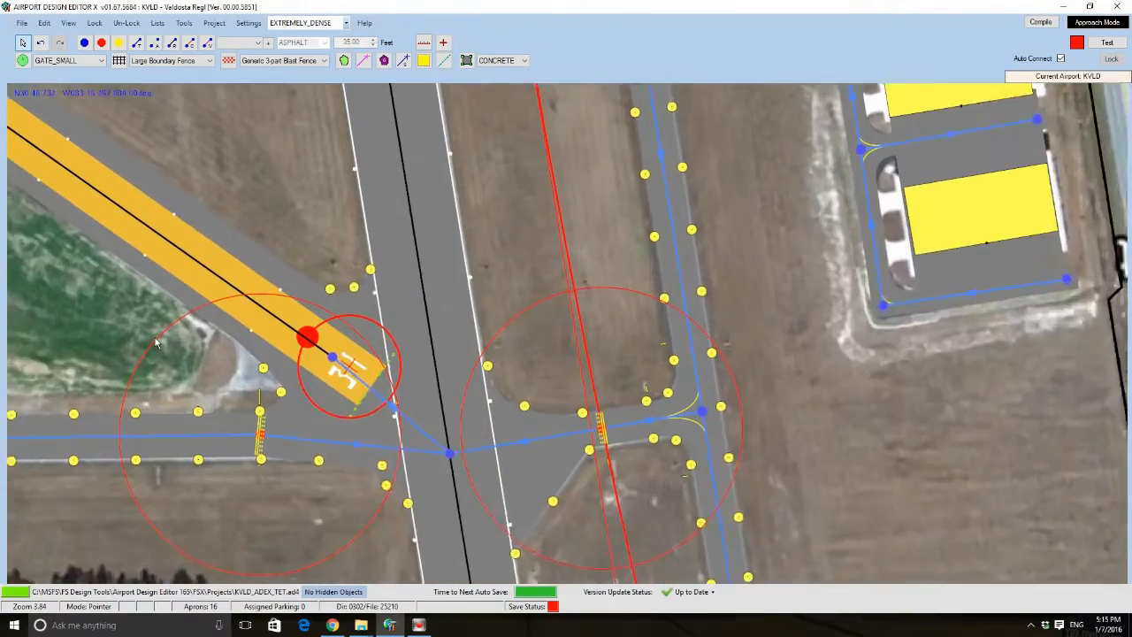
middle_click_drag(570, 347, 530, 332)
scroll(520, 281, "up", 2)
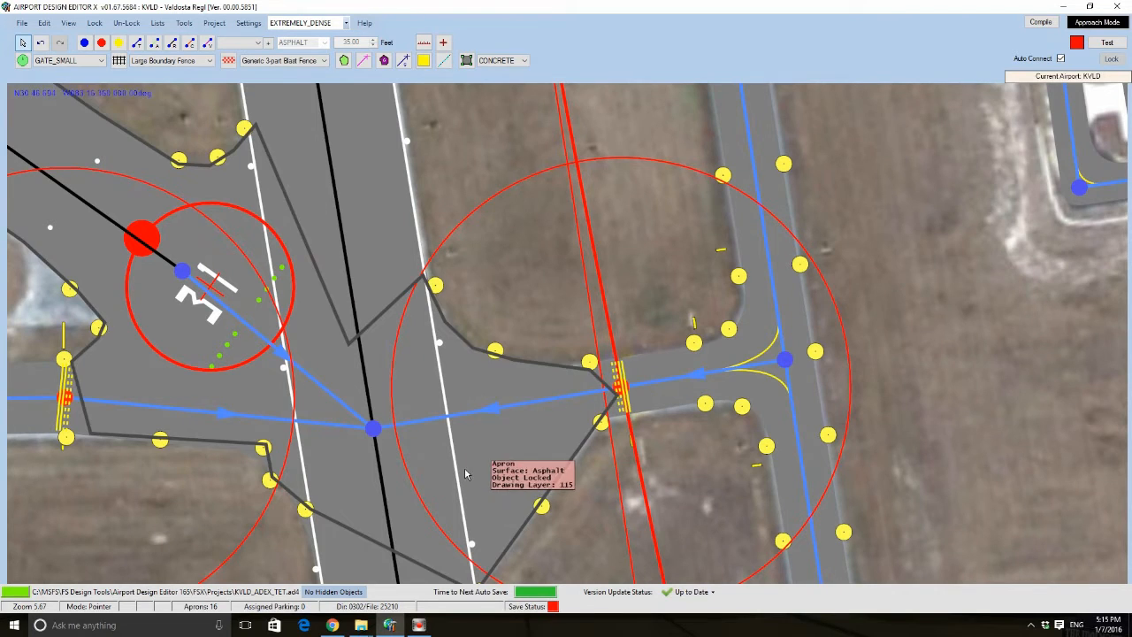
middle_click_drag(517, 471, 497, 401)
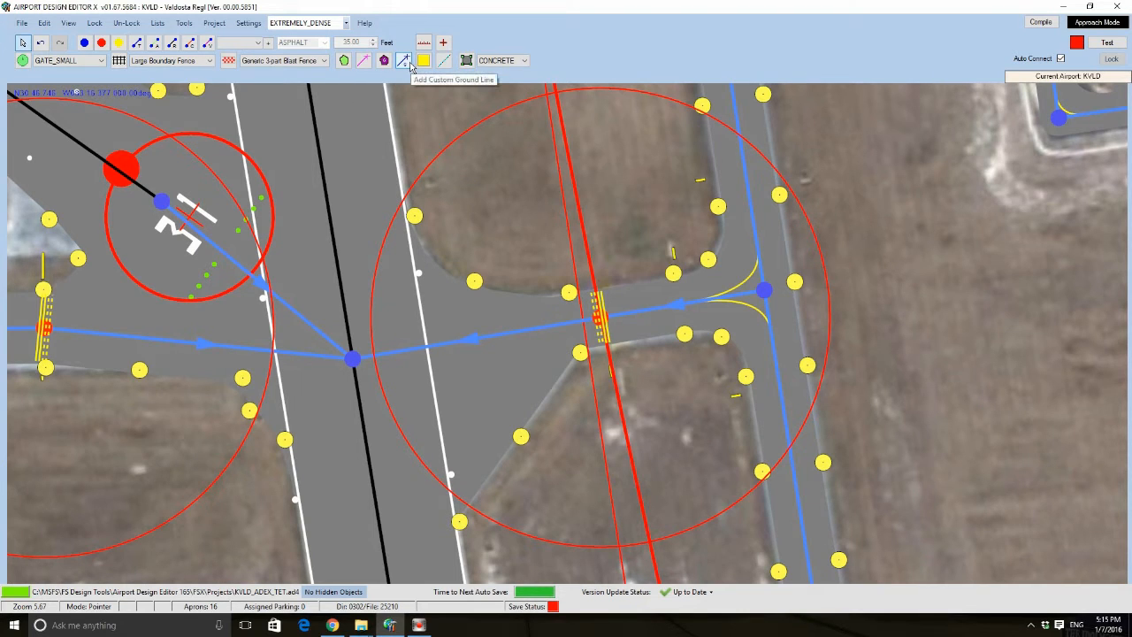
- Add an arc helper shape with a 150-foot diameter and 90 degrees of arc just east of runway 17/35
right_click(424, 227)
mouse_move(476, 278)
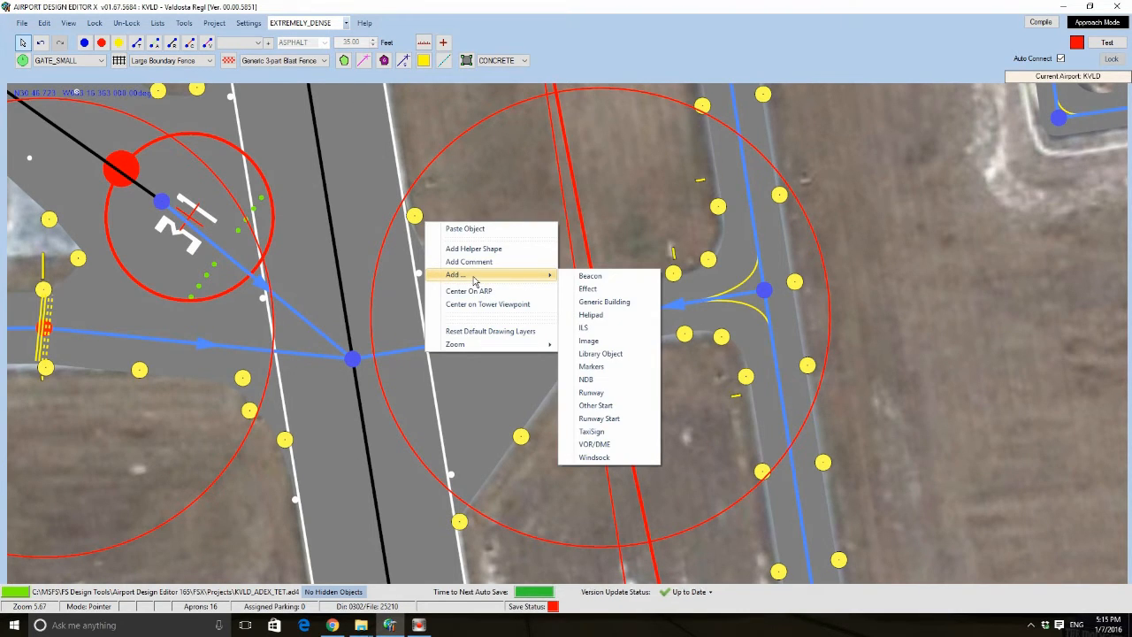
left_click(526, 251)
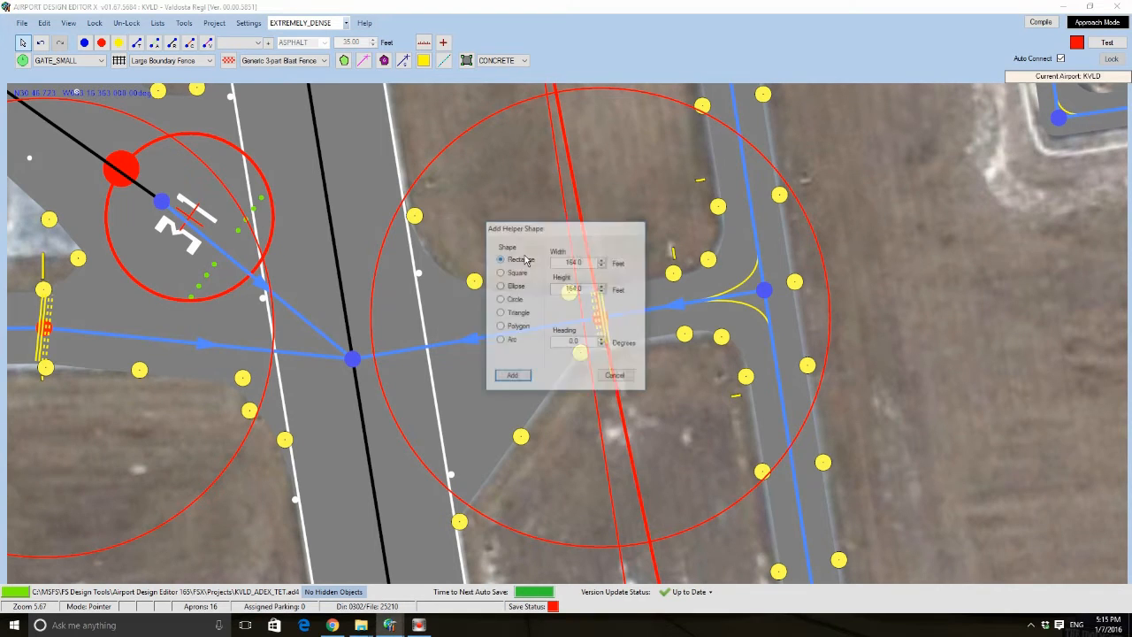
left_click(500, 341)
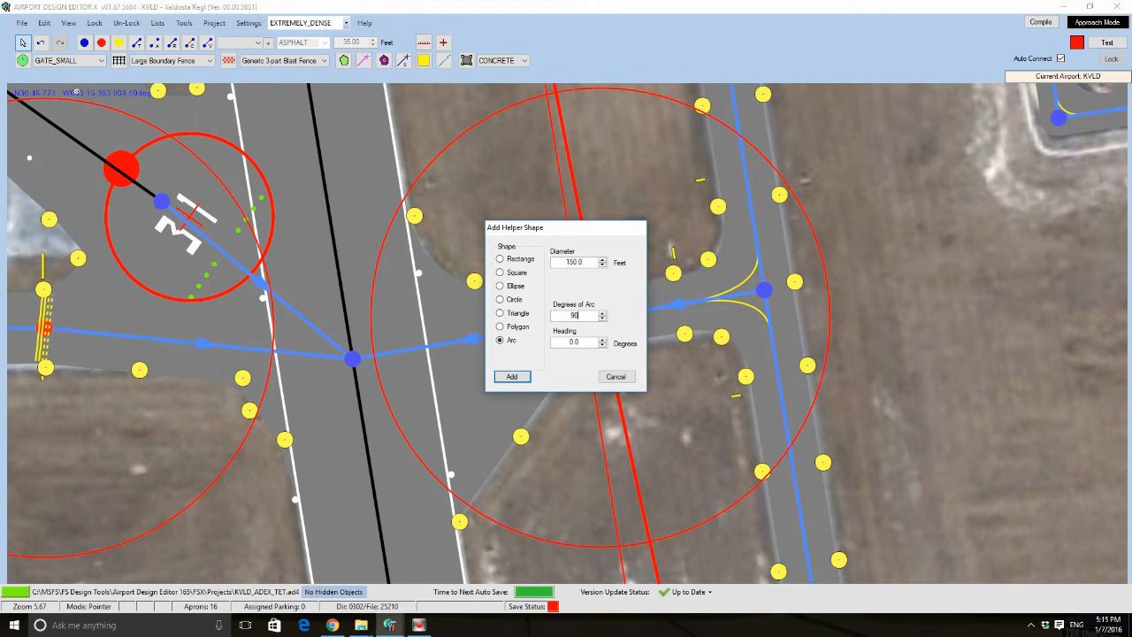
left_click(511, 376)
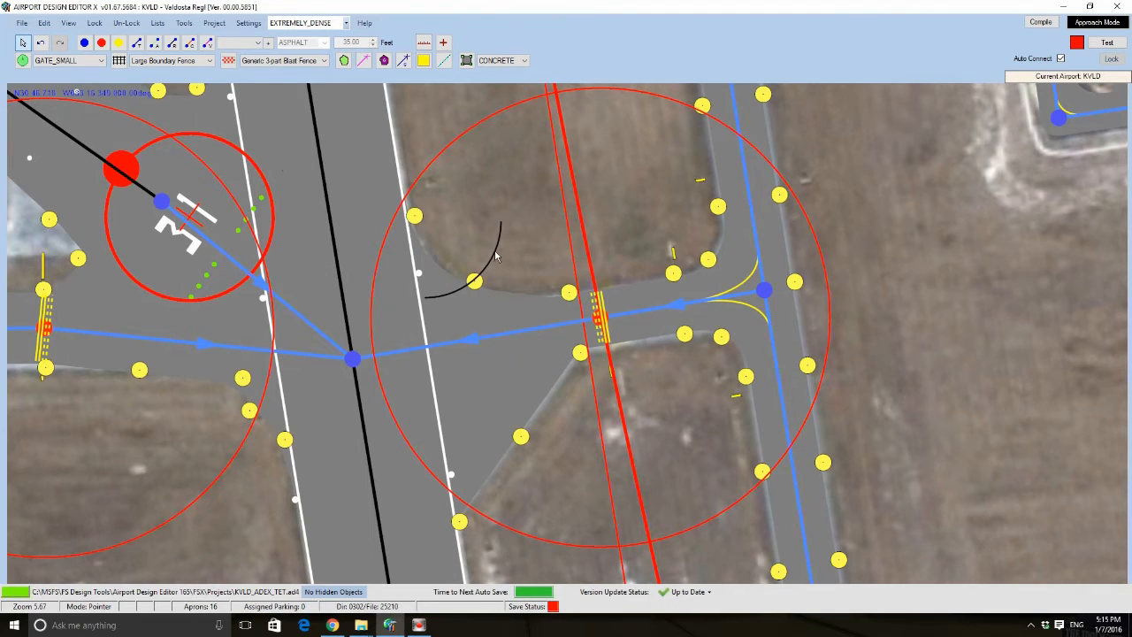
- Rotate the arc to a heading of about 81 degrees and fit it between the runway 17/35 centerline and the east taxi link
left_click(498, 298)
left_click_drag(496, 293, 481, 283)
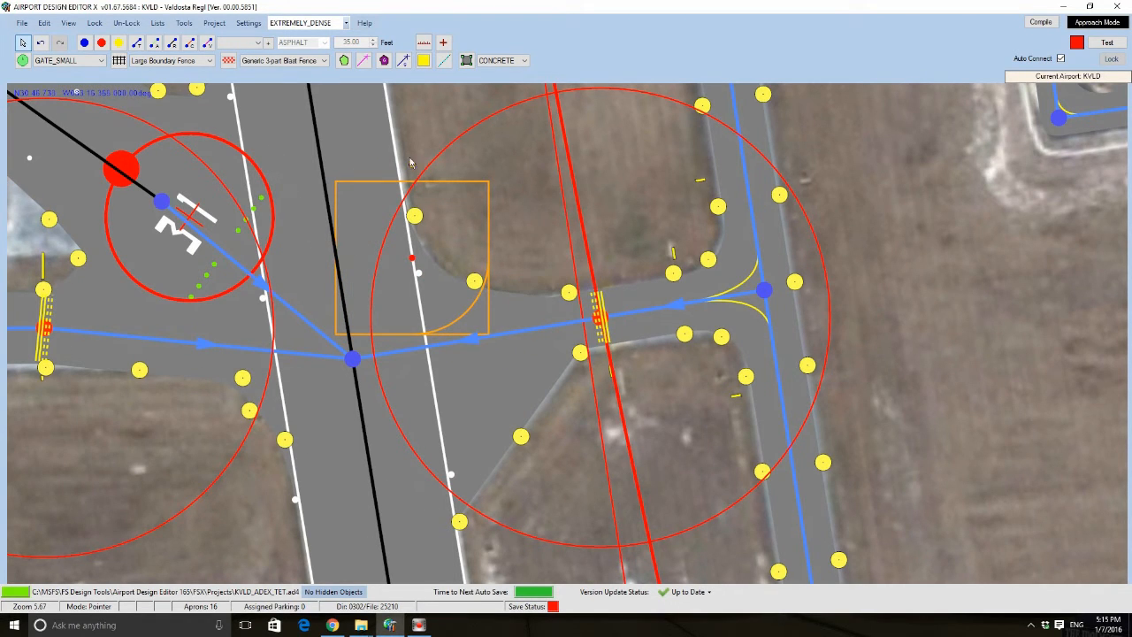
mouse_move(409, 162)
left_mouse_down()
mouse_move(395, 154)
mouse_move(447, 159)
mouse_move(482, 186)
mouse_move(462, 168)
mouse_move(532, 245)
left_mouse_up()
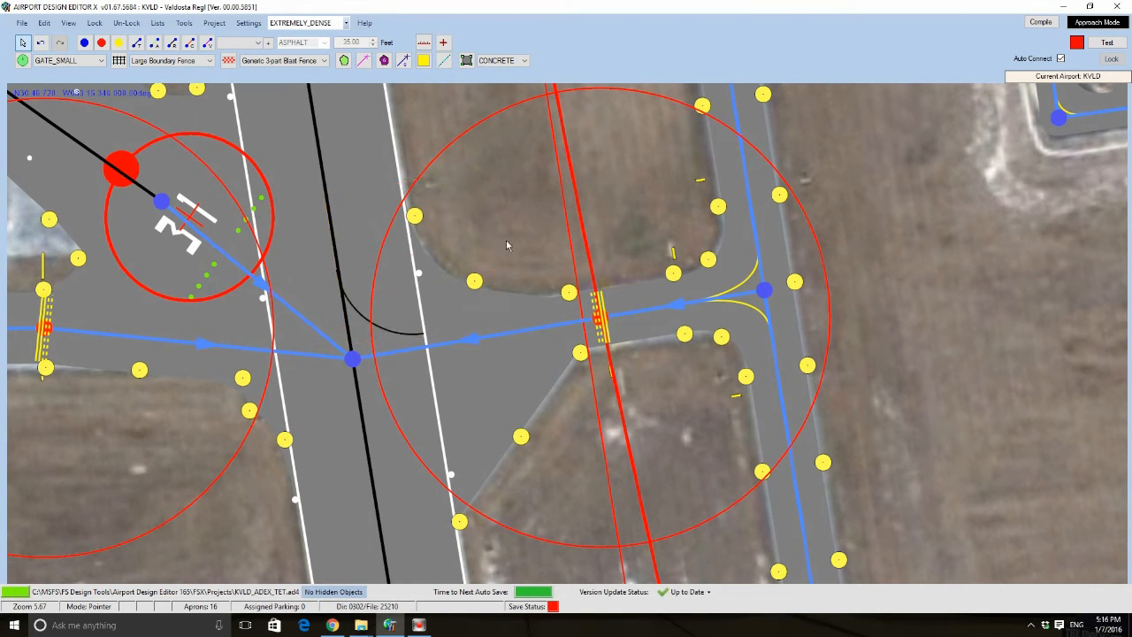
scroll(394, 323, "up", 4)
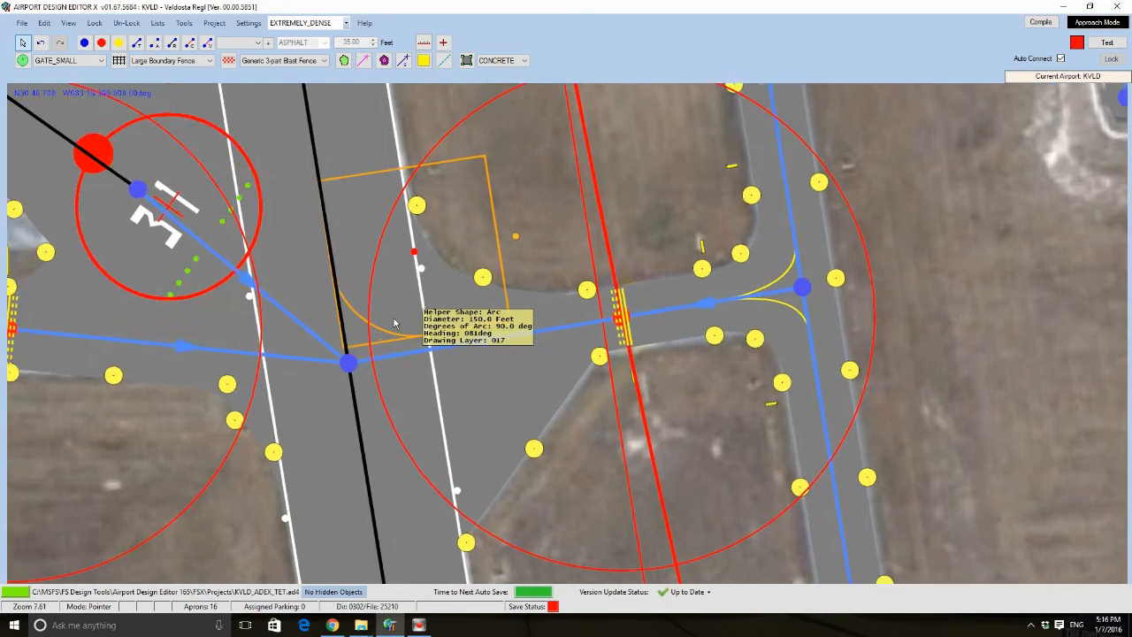
left_click(382, 319)
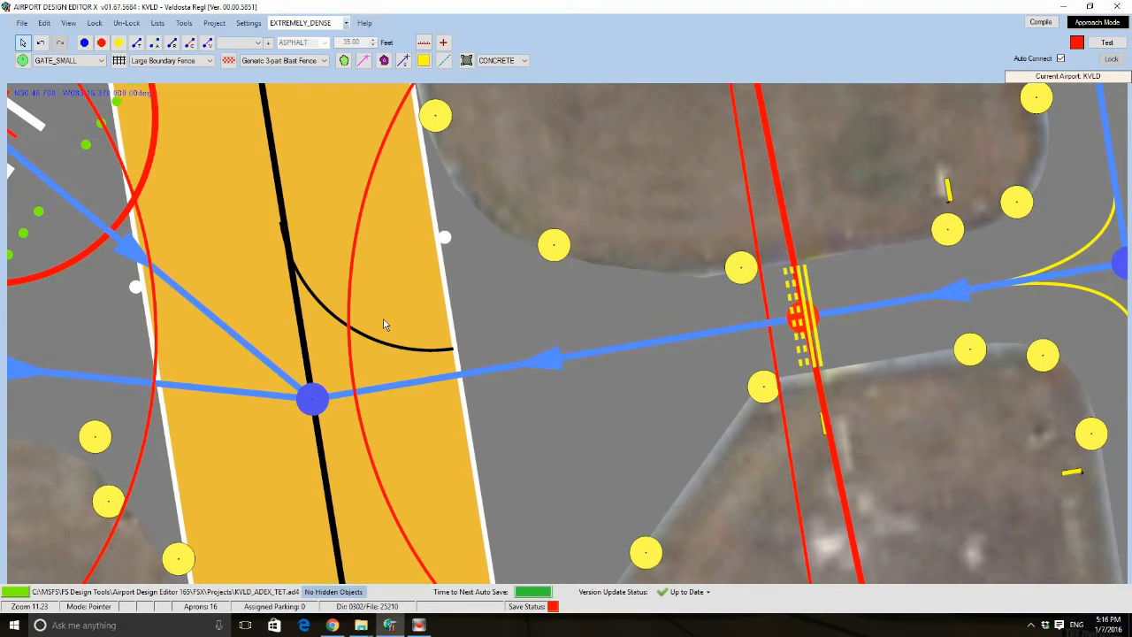
left_click(383, 318)
left_click_drag(351, 339, 371, 362)
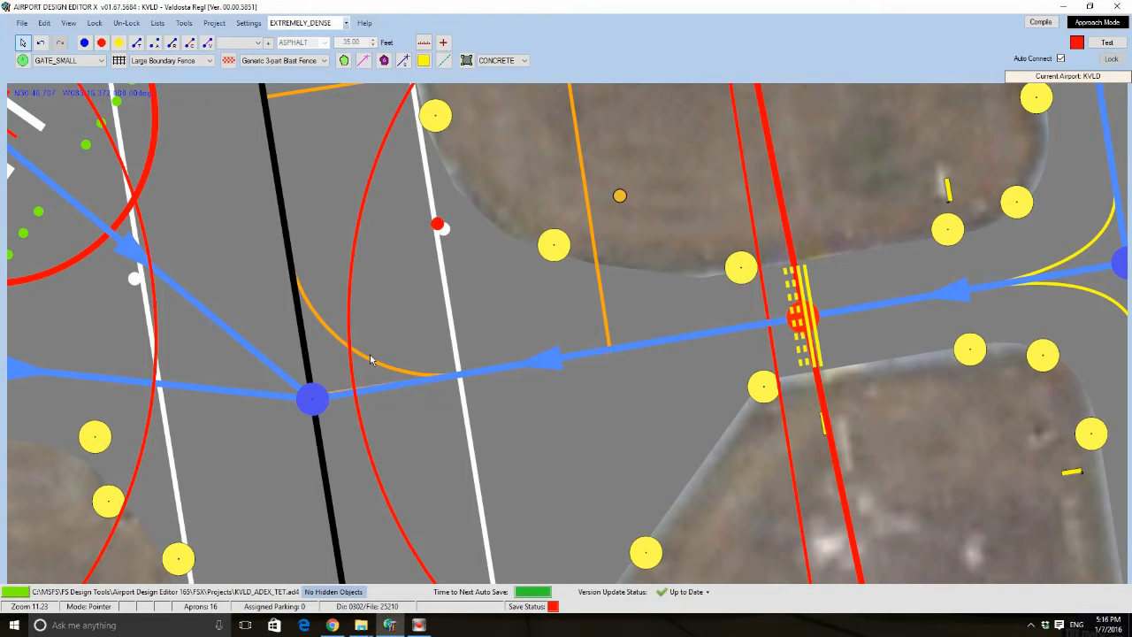
- Fine-tune the northeast arc's heading to about 80 degrees so it lies tangent to the runway centerline and the taxi link
left_click_drag(621, 196, 634, 195)
left_click(636, 196)
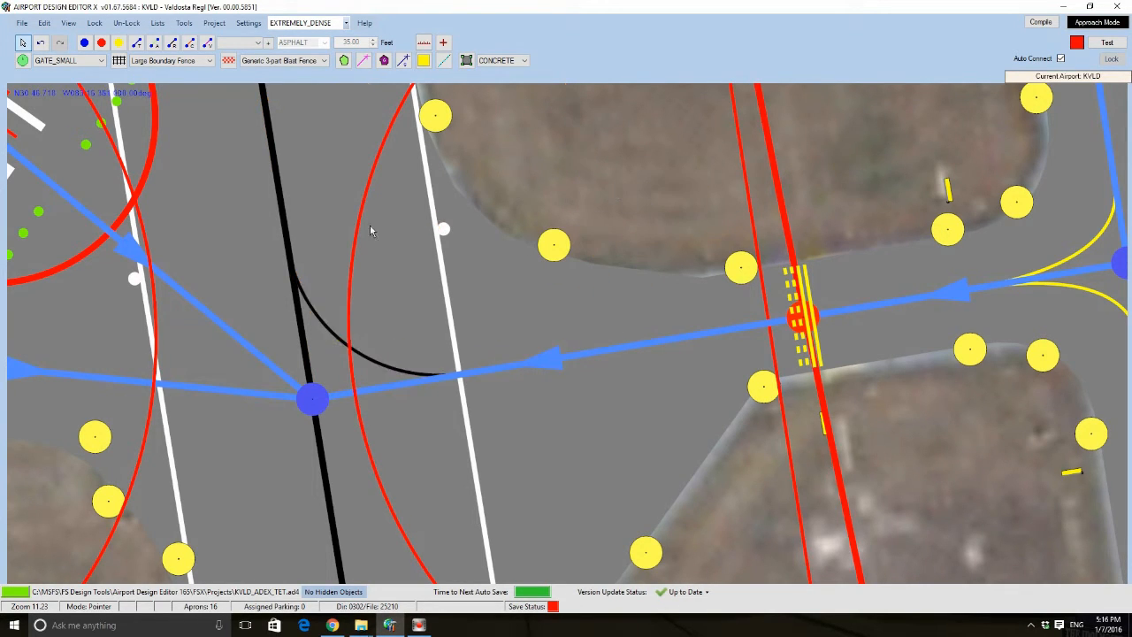
left_click(313, 306)
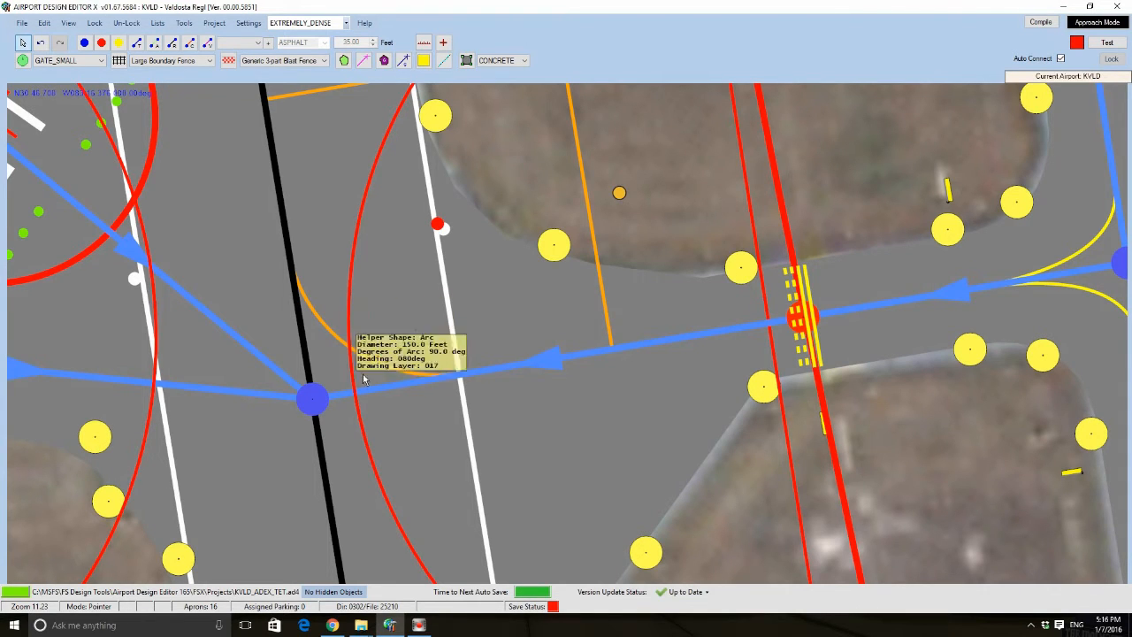
left_click(606, 124)
scroll(614, 125, "down", 3)
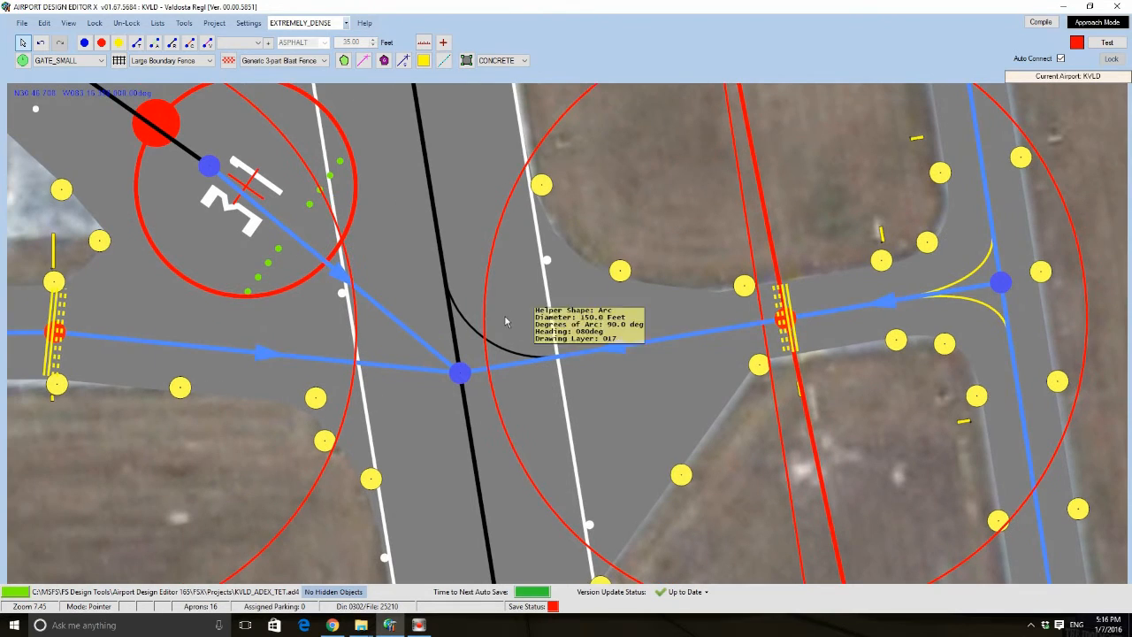
- Copy the northeast arc and paste the copy south of the taxi node on the runway 17/35 centerline
left_click(466, 320)
right_click(466, 320)
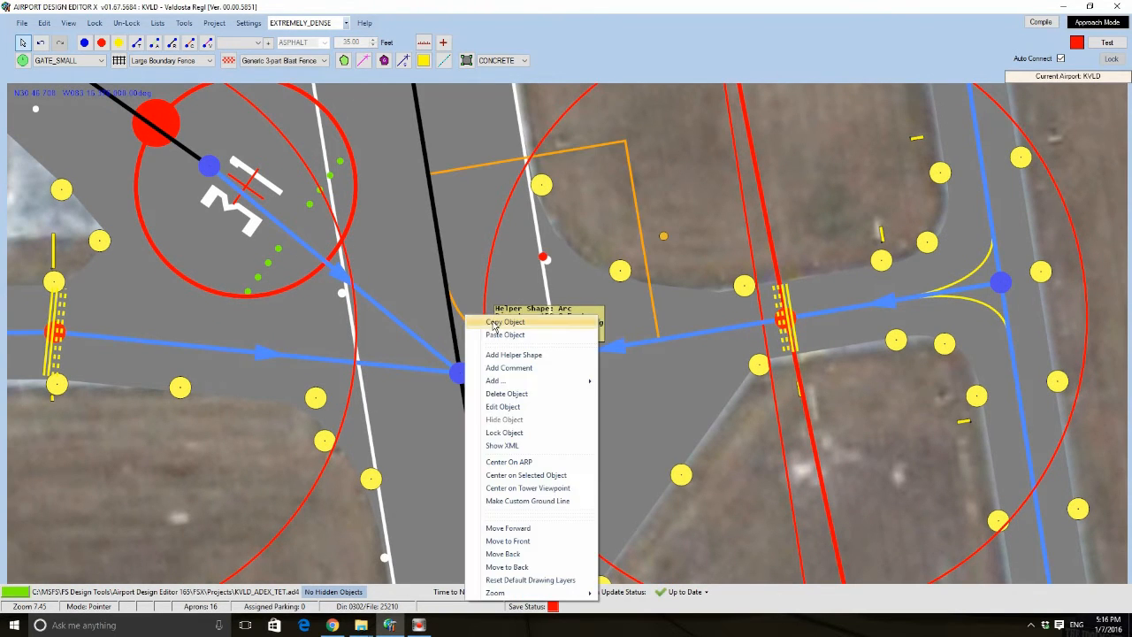
left_click(482, 321)
right_click(522, 405)
left_click(566, 352)
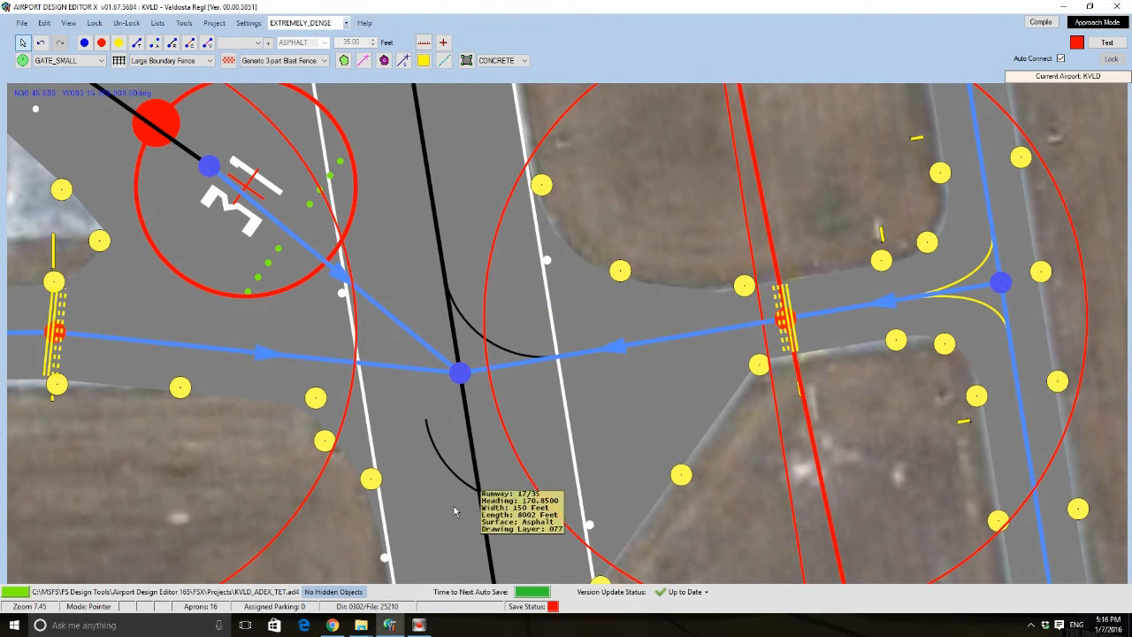
- Rotate the pasted arc to a heading of about 171 degrees and place it tangent to the runway centerline and east taxi link
left_click(445, 461)
left_click_drag(646, 381, 555, 573)
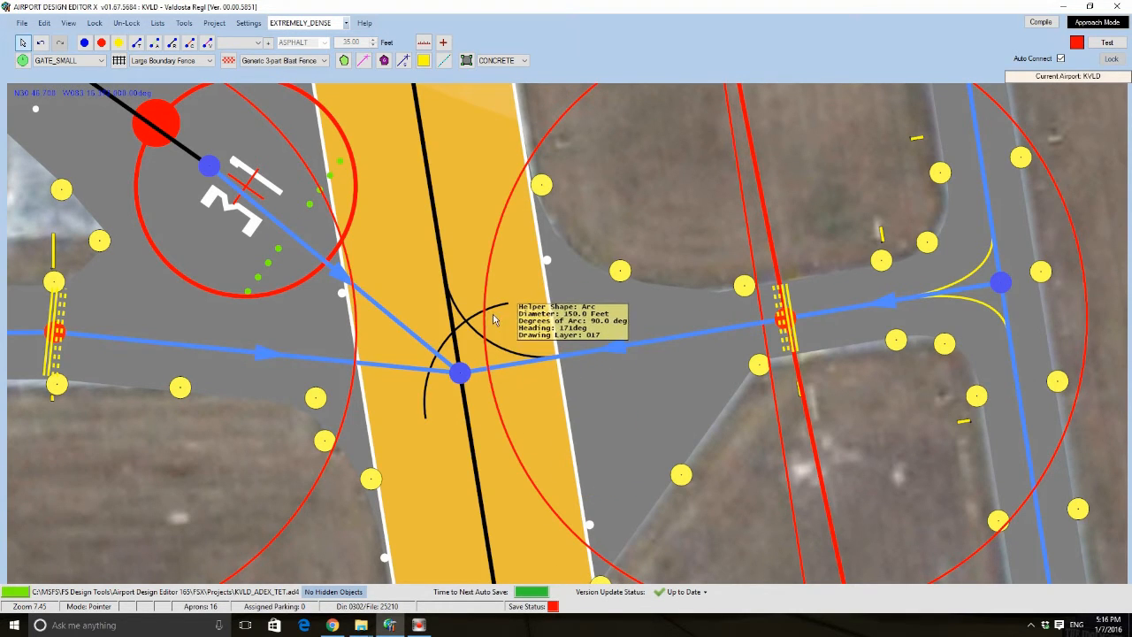
left_click_drag(498, 320, 543, 375)
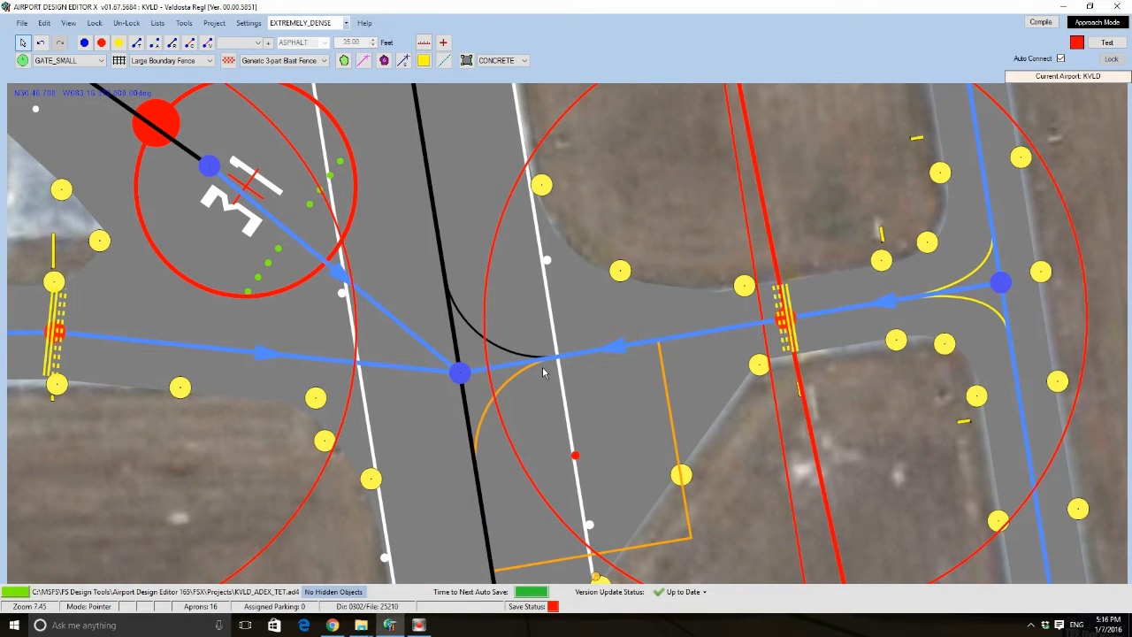
- Paste another copy of the arc southwest of the taxi node on the runway 17/35 centerline
right_click(542, 372)
left_click(276, 389)
left_click(307, 424)
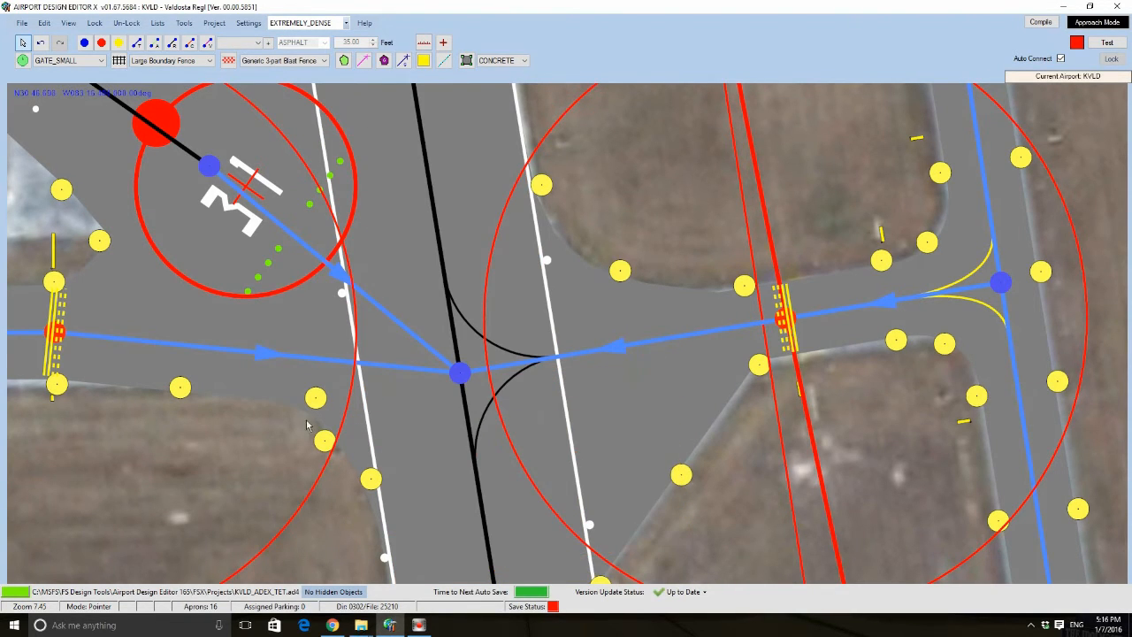
right_click(380, 402)
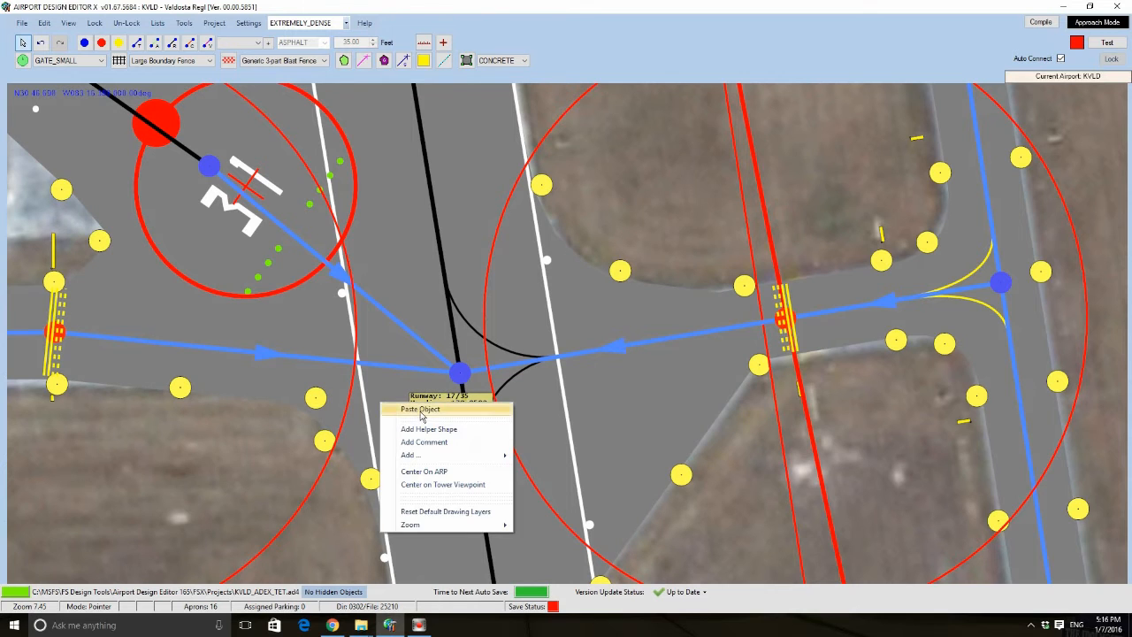
left_click(421, 409)
scroll(414, 416, "up", 5)
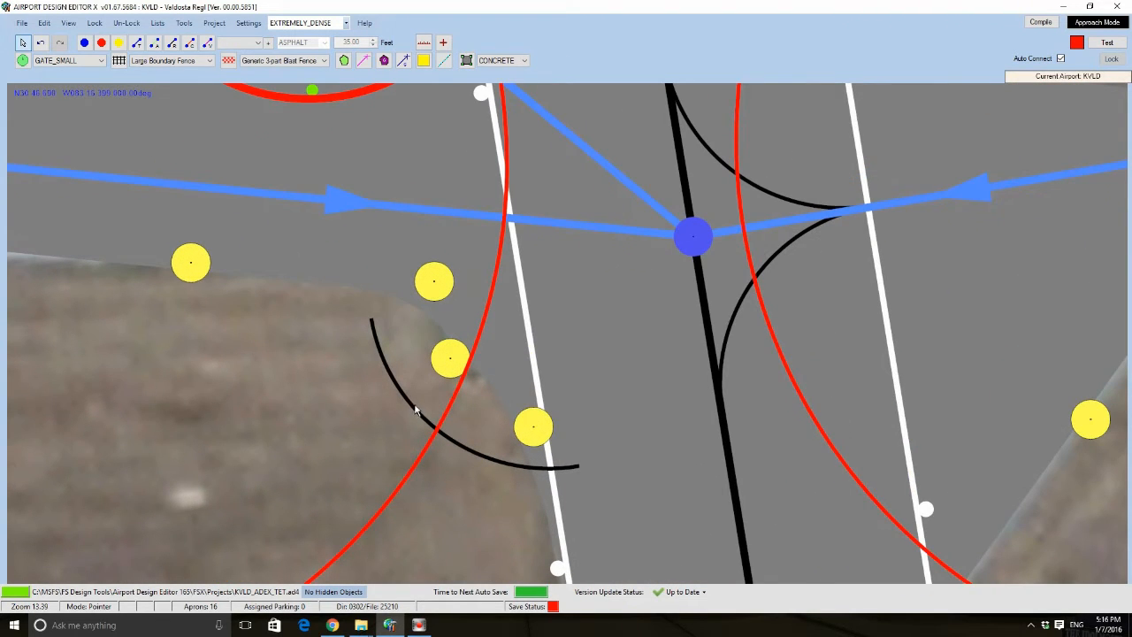
- Rotate the southwest arc to a heading of about 262 degrees and move it against the runway centerline below the west taxi link
left_click(416, 409)
scroll(585, 311, "down", 5)
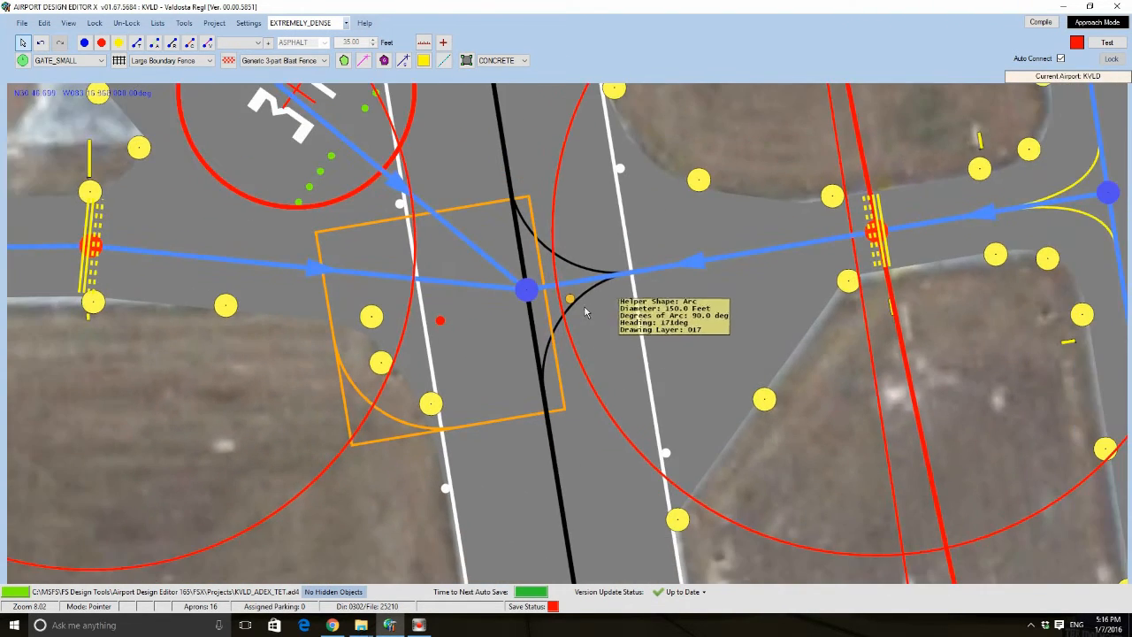
left_click_drag(572, 301, 105, 368)
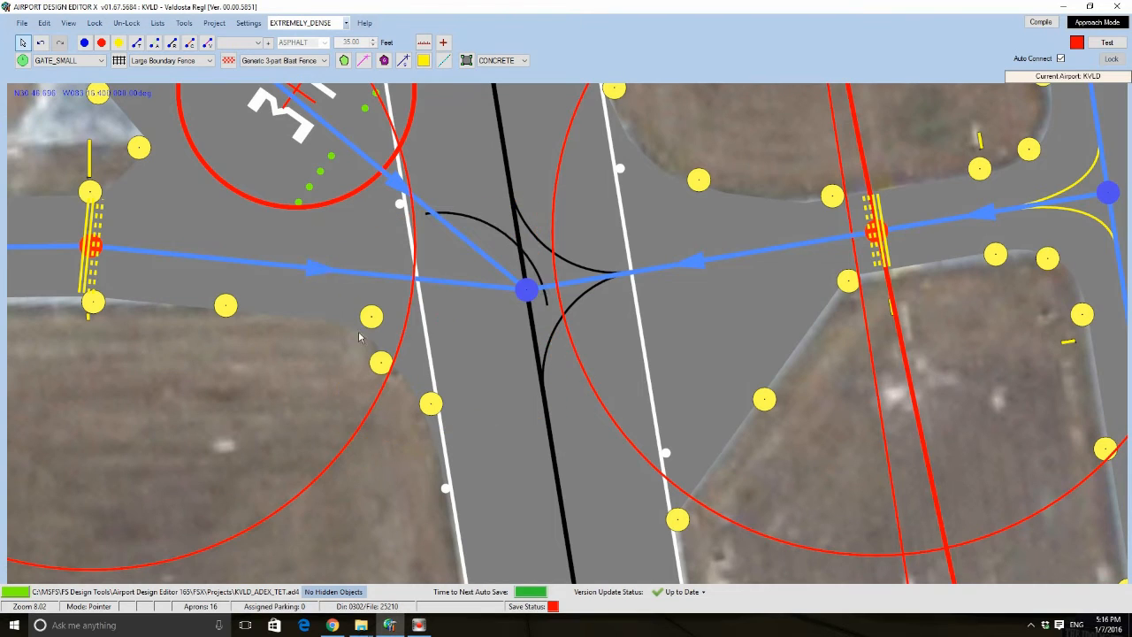
left_click_drag(477, 226, 467, 308)
scroll(403, 379, "up", 2)
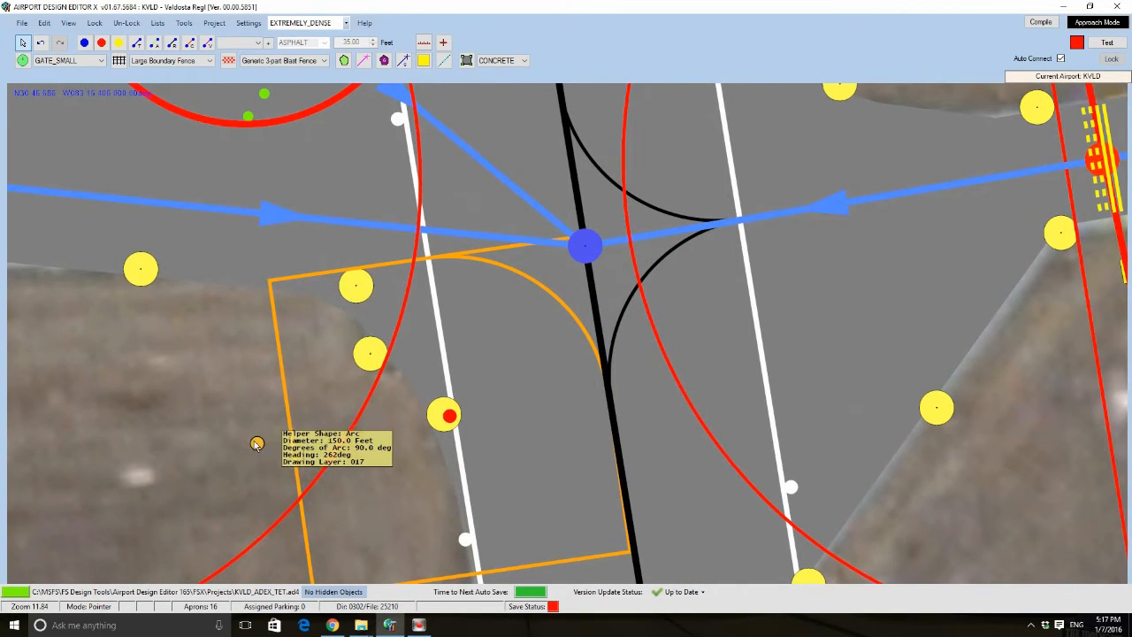
- Shift the southwest arc up onto the west taxi link and set its degrees of arc to 72
left_click_drag(256, 443, 245, 447)
left_click(497, 356)
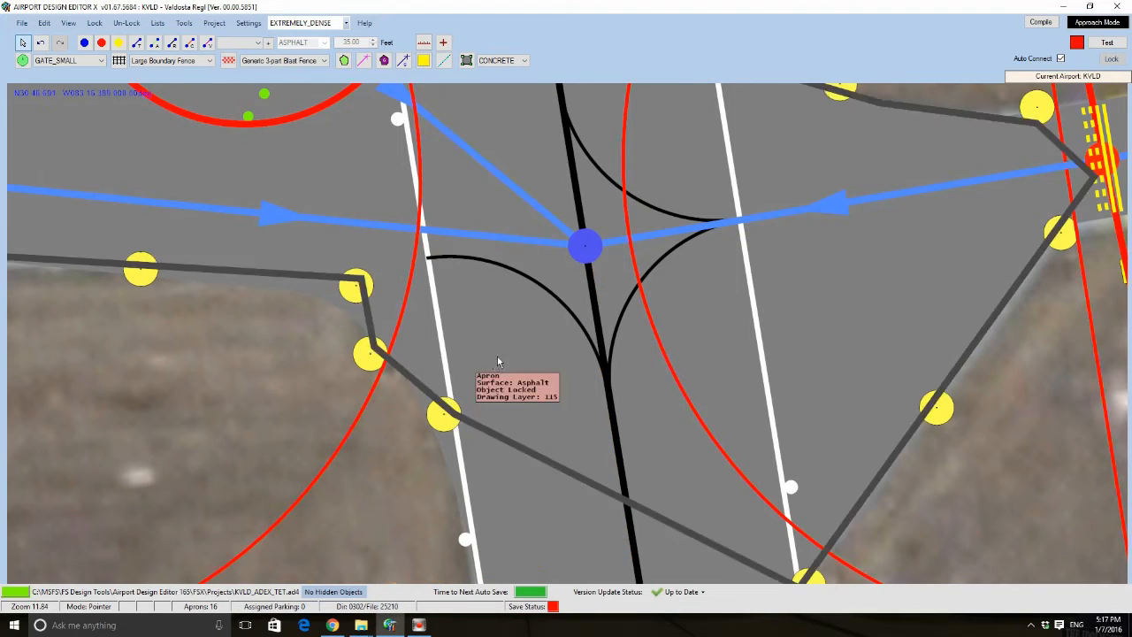
left_click(549, 297)
left_click_drag(549, 298, 549, 284)
double_click(548, 283)
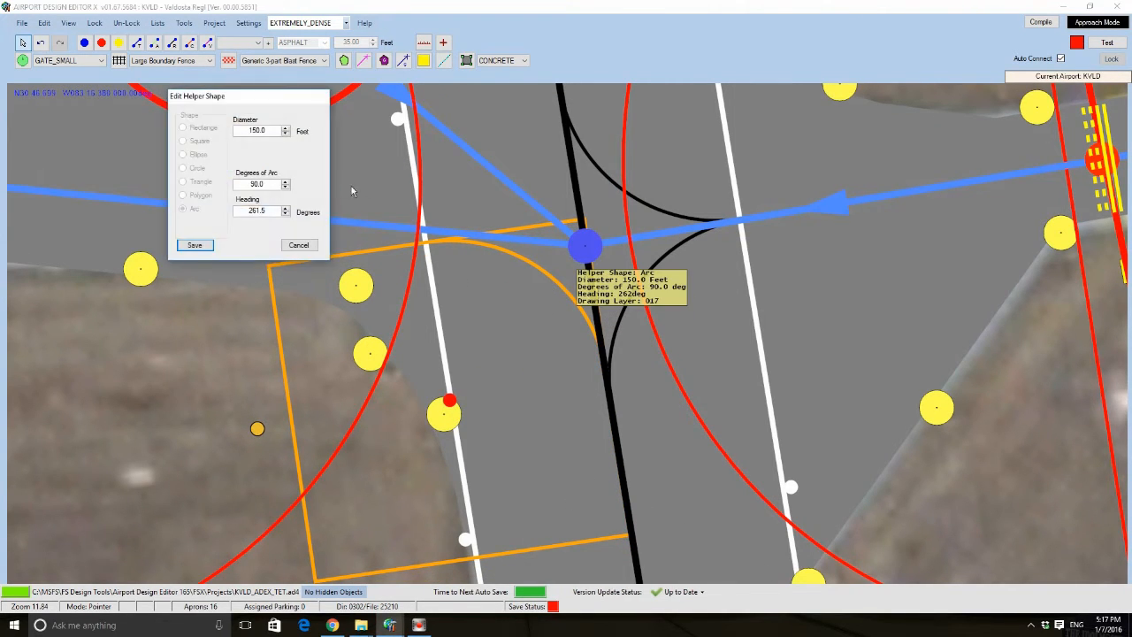
left_click(196, 245)
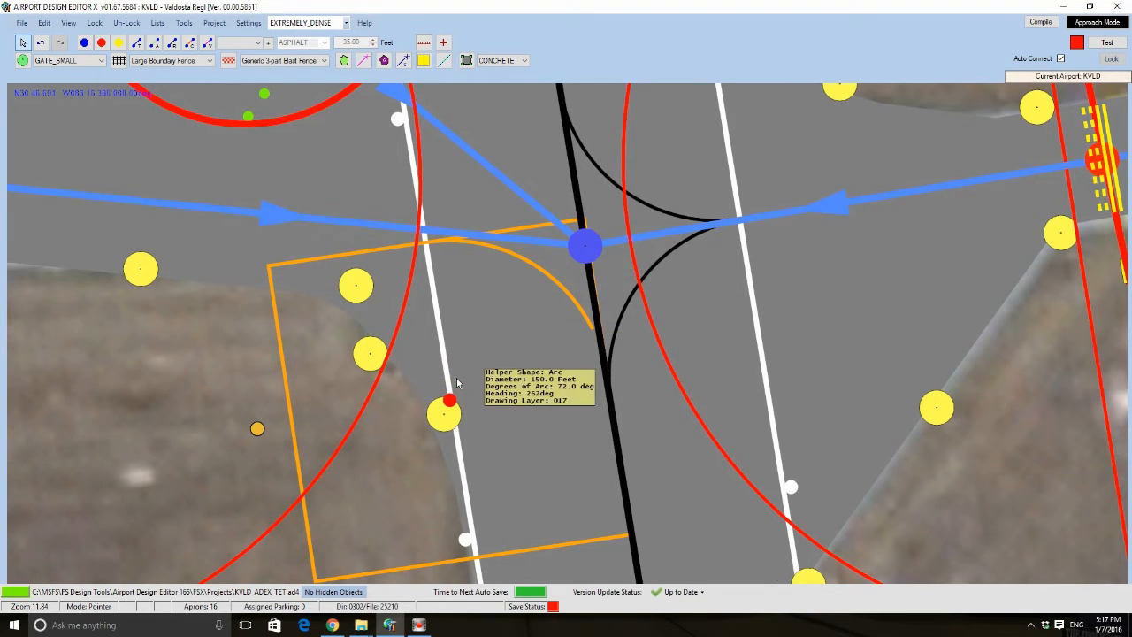
- Rotate the southwest arc to a heading of about 276 degrees, set its degrees of arc to 69, and place it tangent to the centerline
left_click_drag(255, 430, 165, 372)
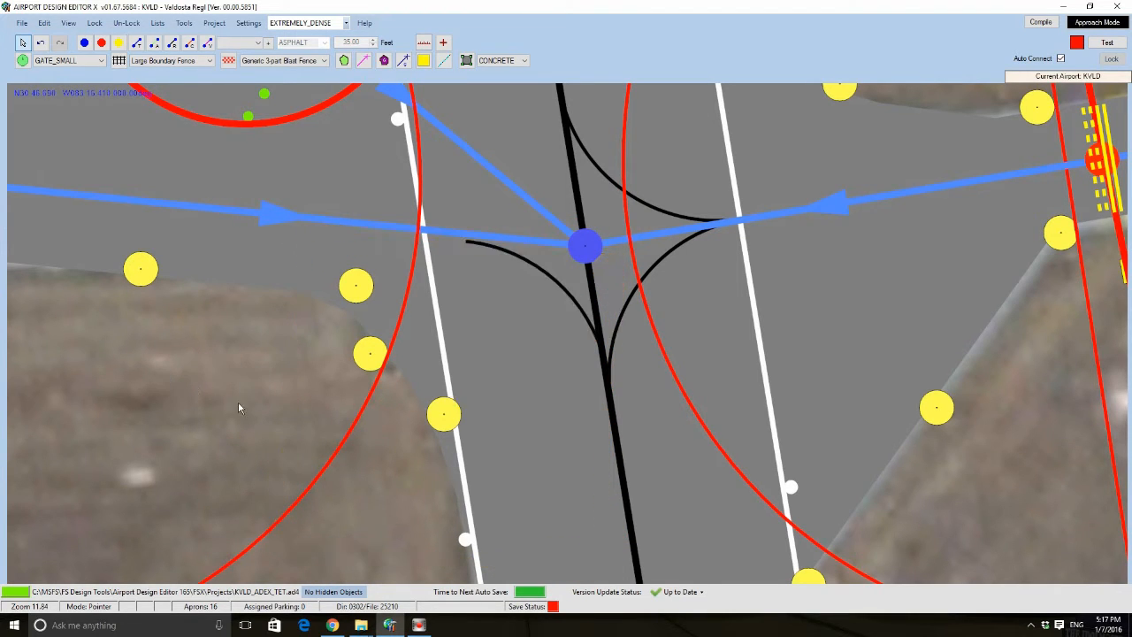
left_click(554, 289)
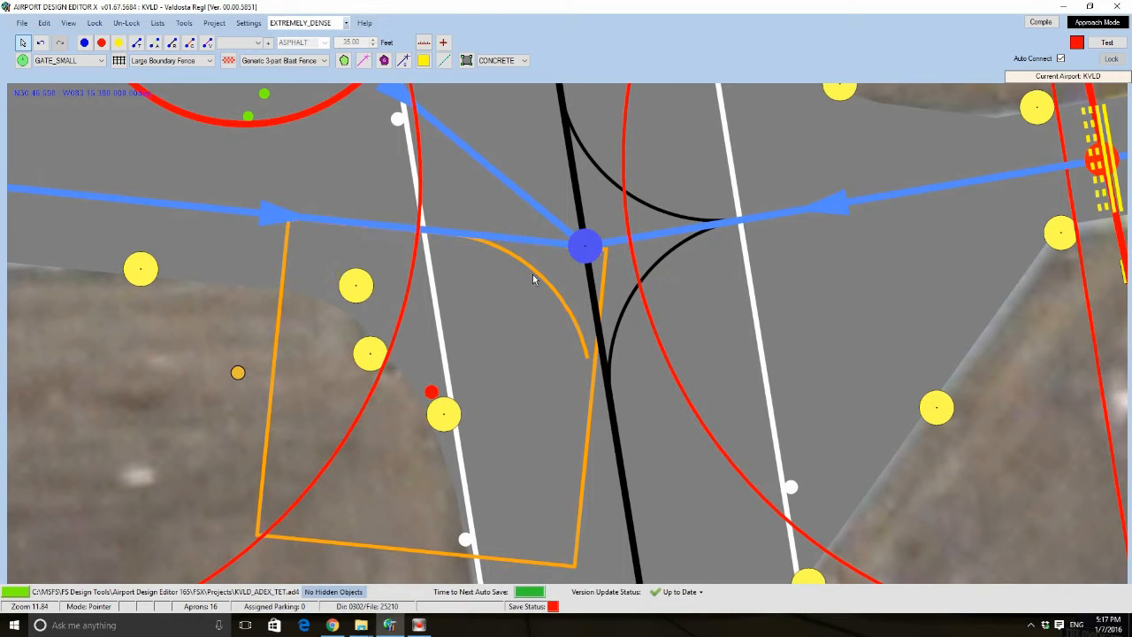
double_click(535, 281)
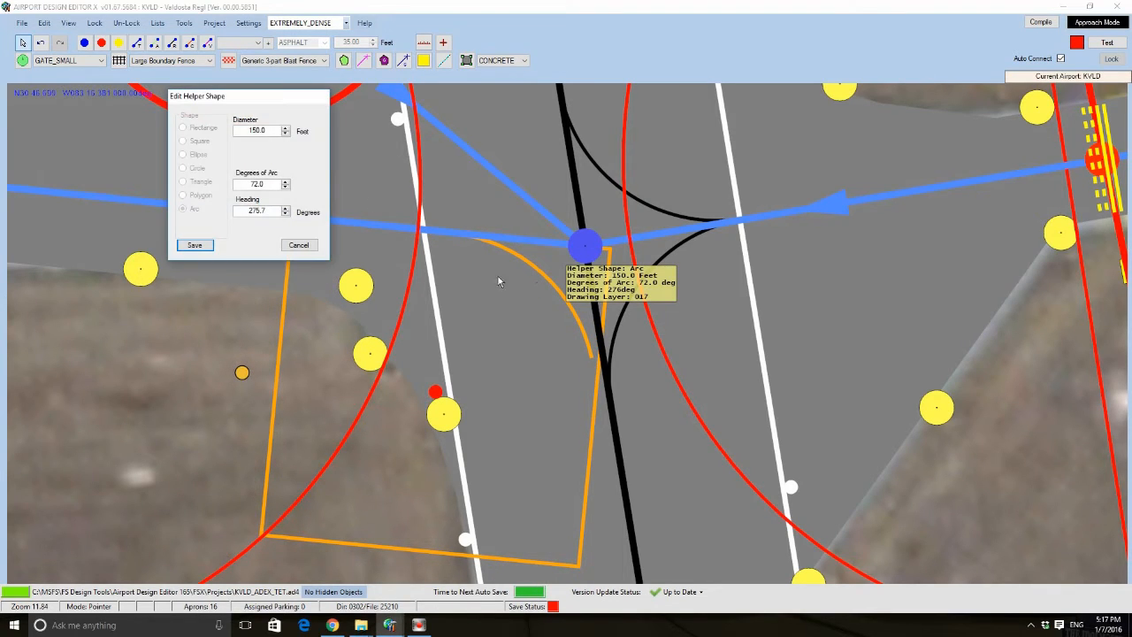
left_click(195, 245)
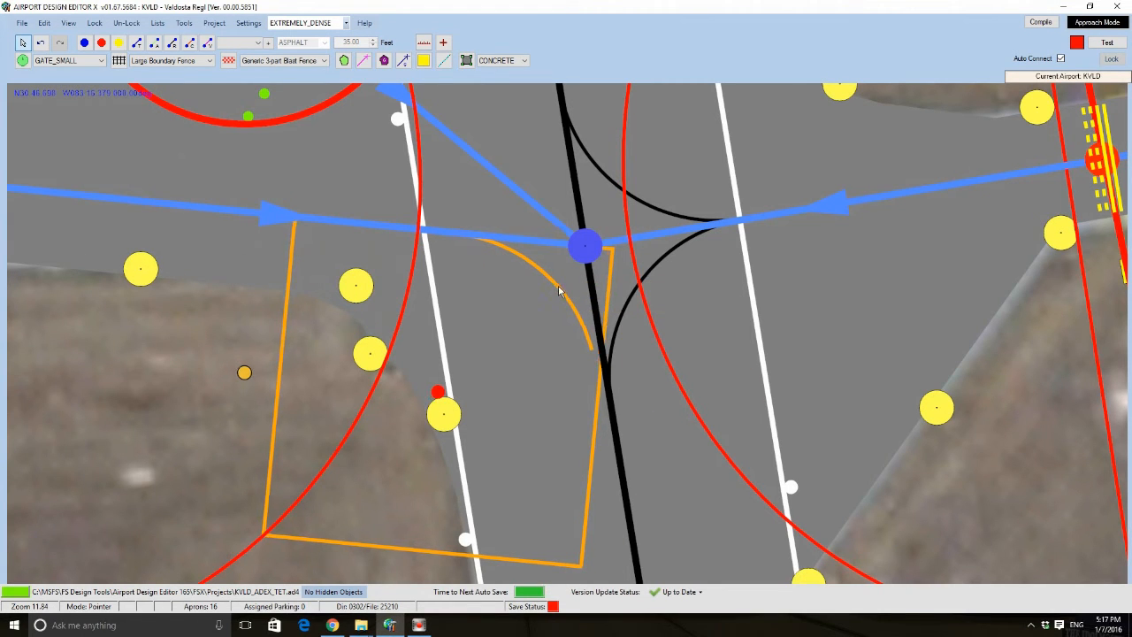
left_click_drag(559, 290, 567, 290)
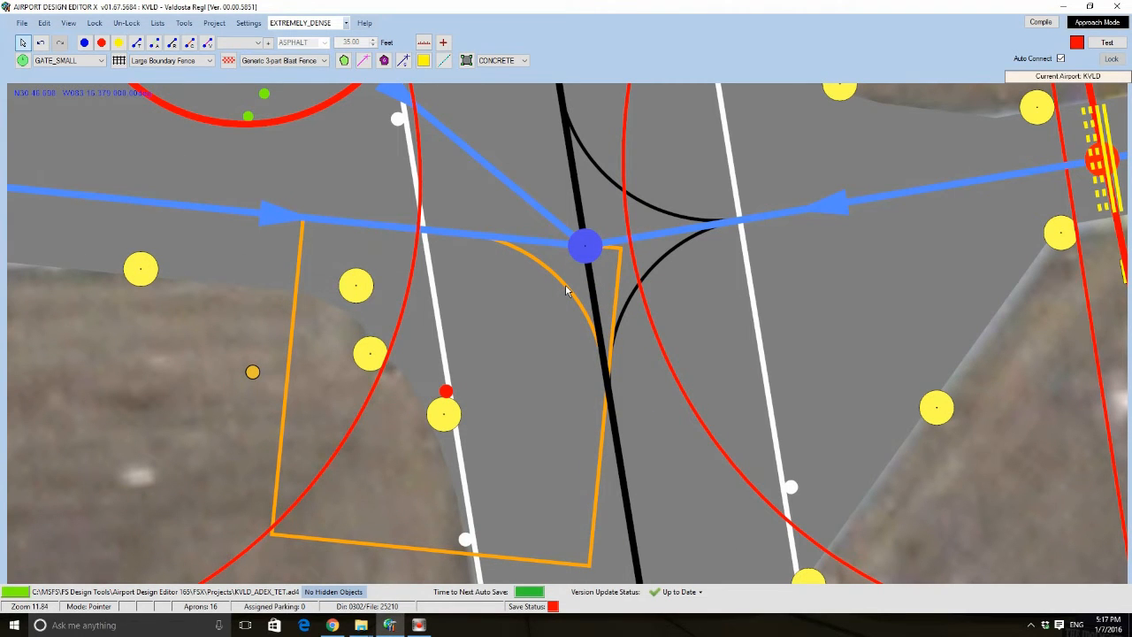
- Paste another copy of the arc helper shape northwest of the taxi node on the runway 17/35 centerline
scroll(561, 372, "down", 5)
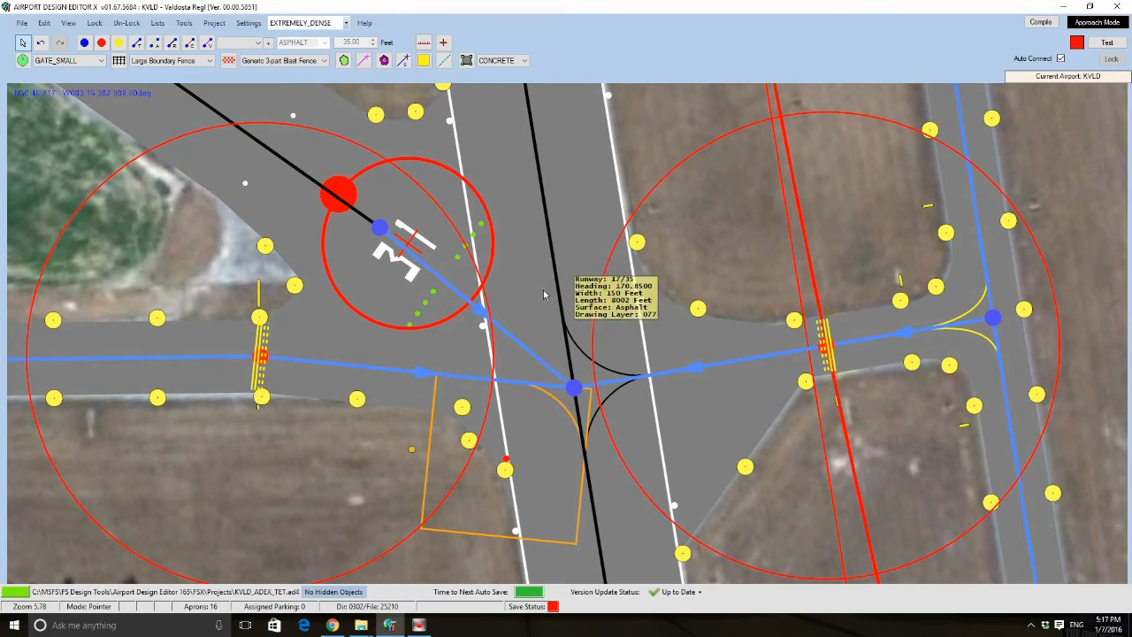
scroll(432, 400, "down", 4)
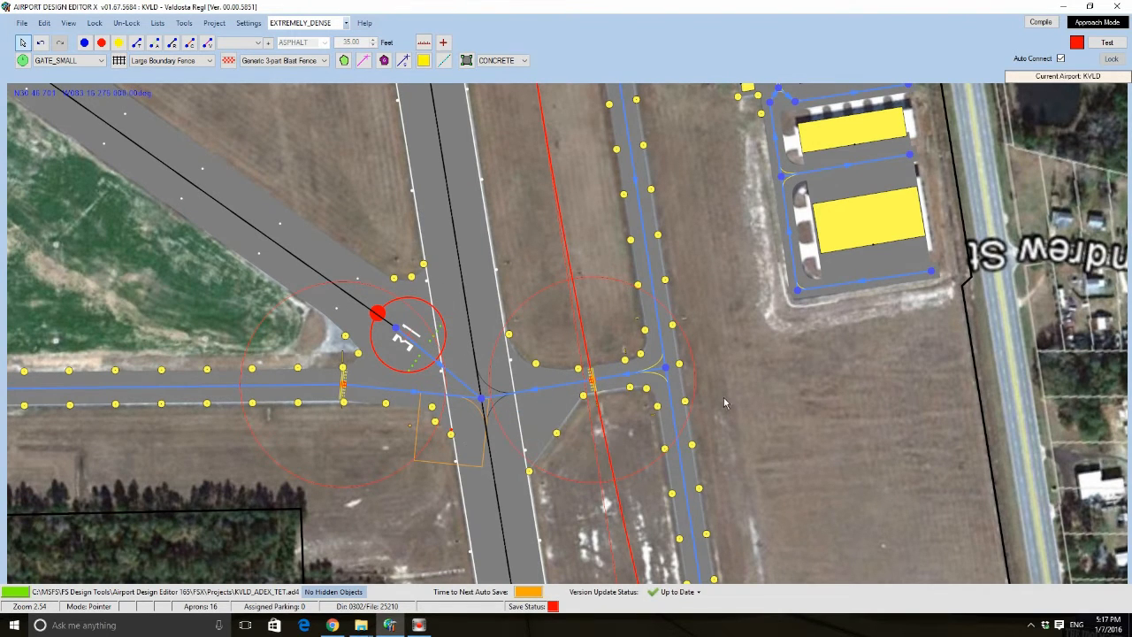
scroll(491, 451, "up", 3)
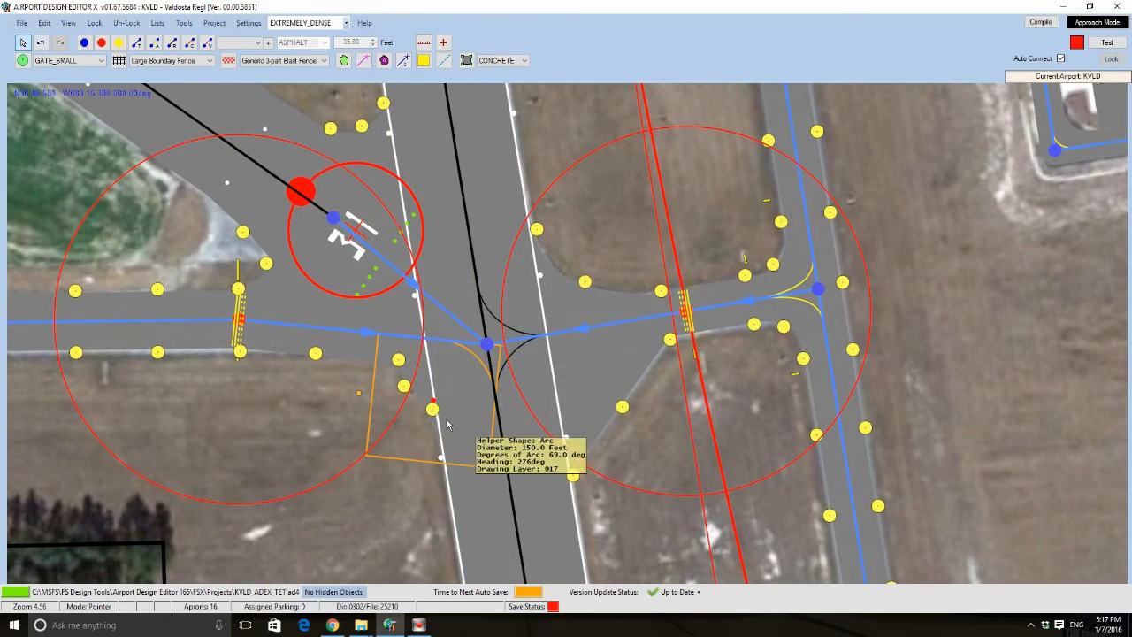
scroll(451, 426, "up", 4)
left_click_drag(452, 336, 465, 397)
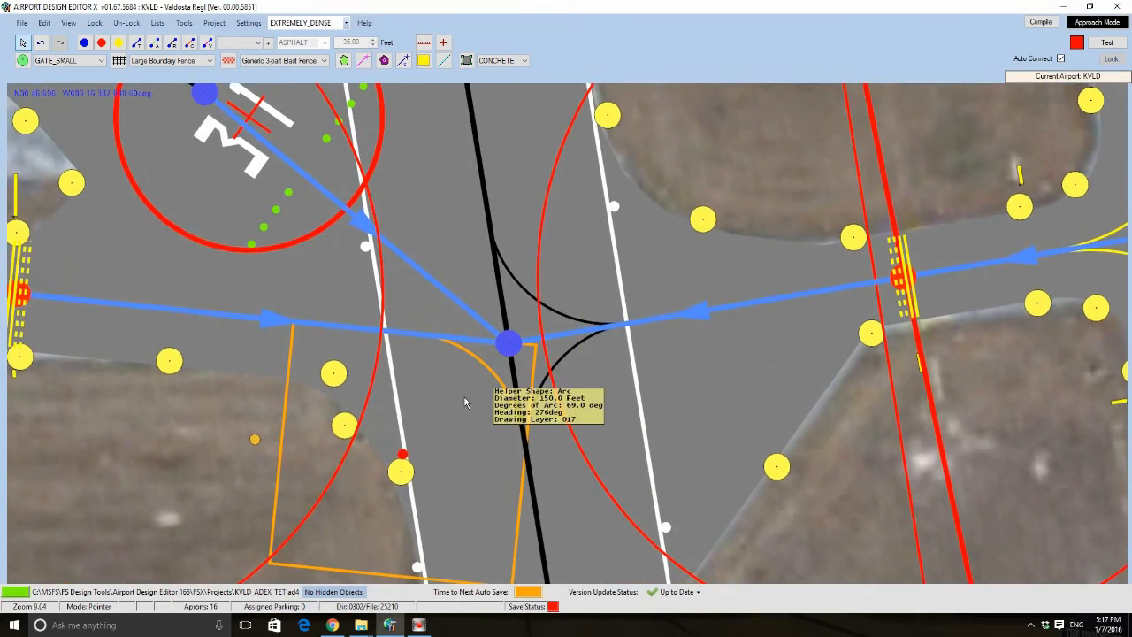
right_click(452, 223)
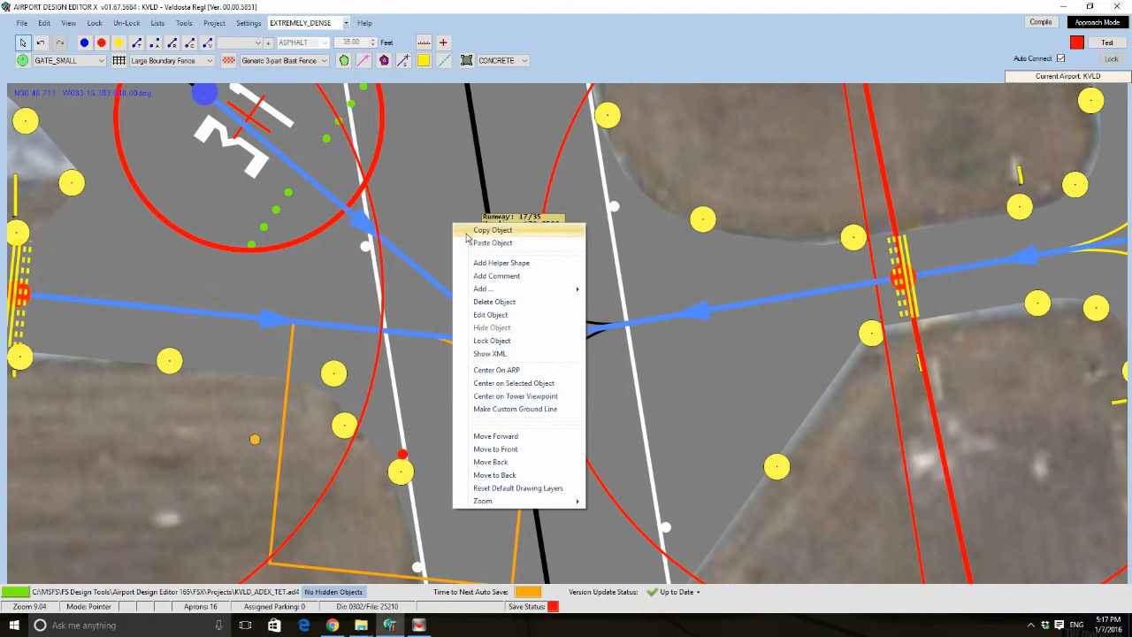
left_click(466, 243)
scroll(438, 212, "up", 2)
scroll(482, 150, "down", 3)
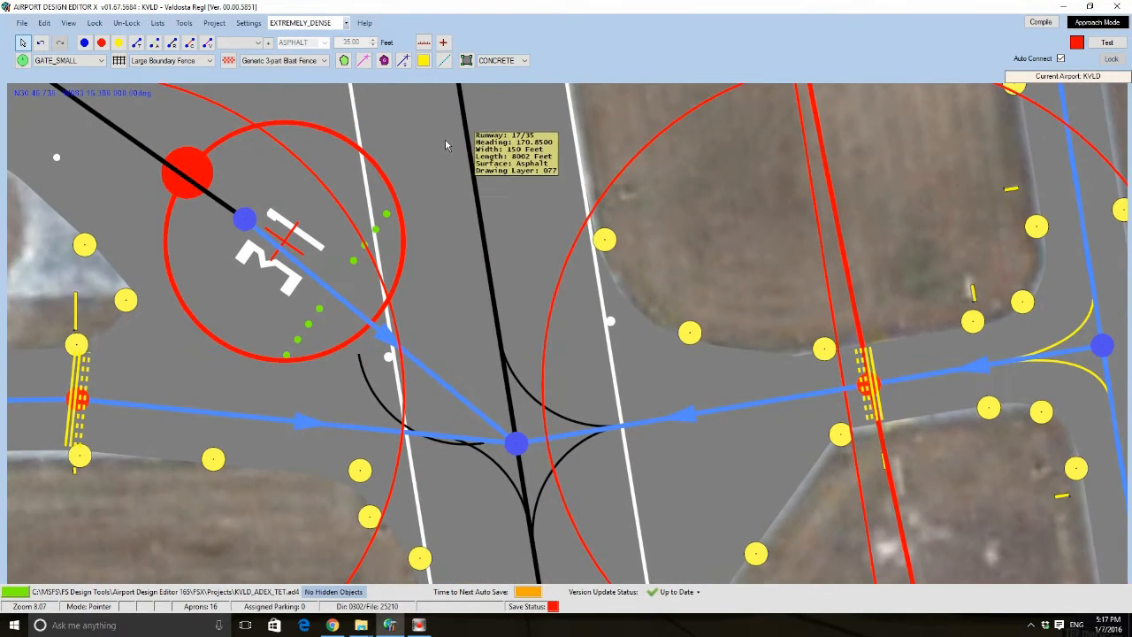
- Set the northwest arc's degrees of arc to 69 and move it east so it crosses the runway centerline above the node
left_click(376, 392)
double_click(428, 328)
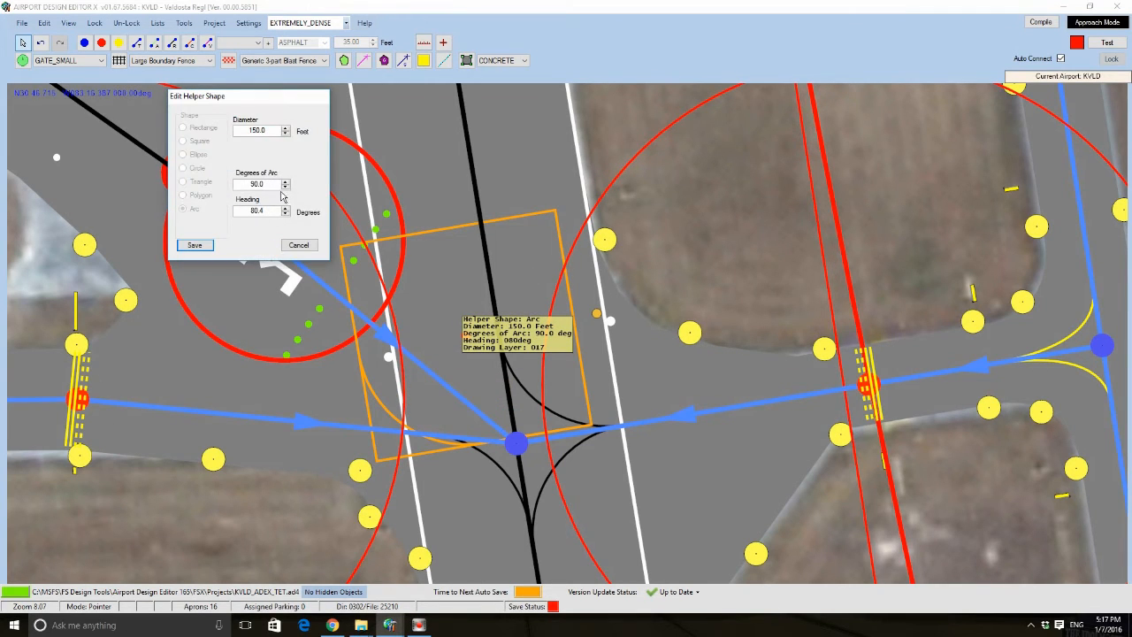
left_click(195, 247)
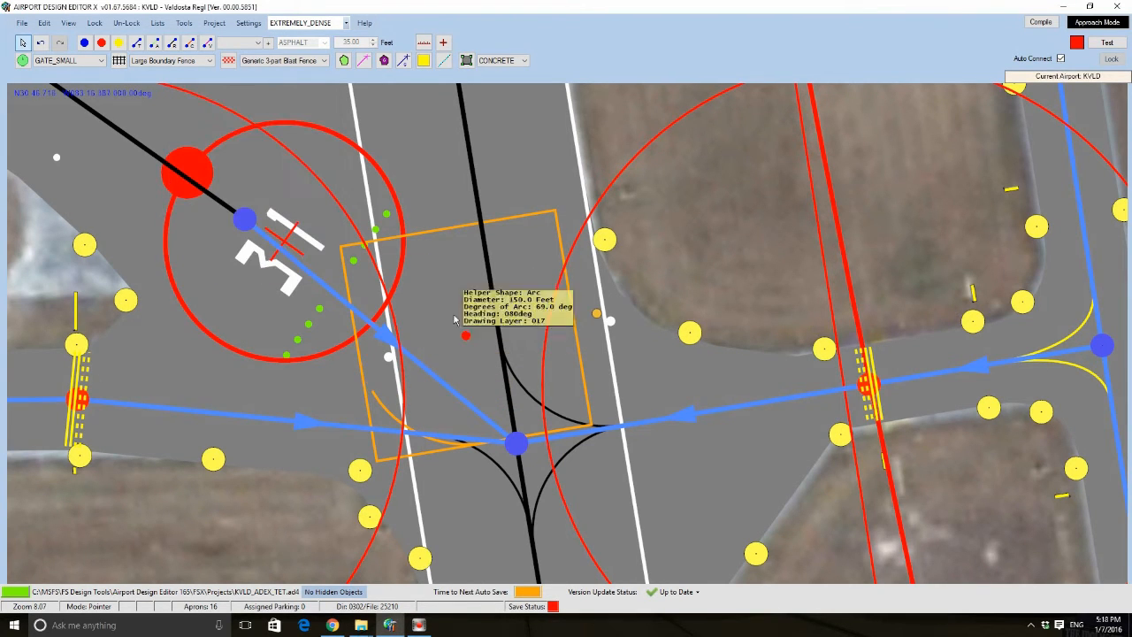
left_click_drag(517, 283, 560, 300)
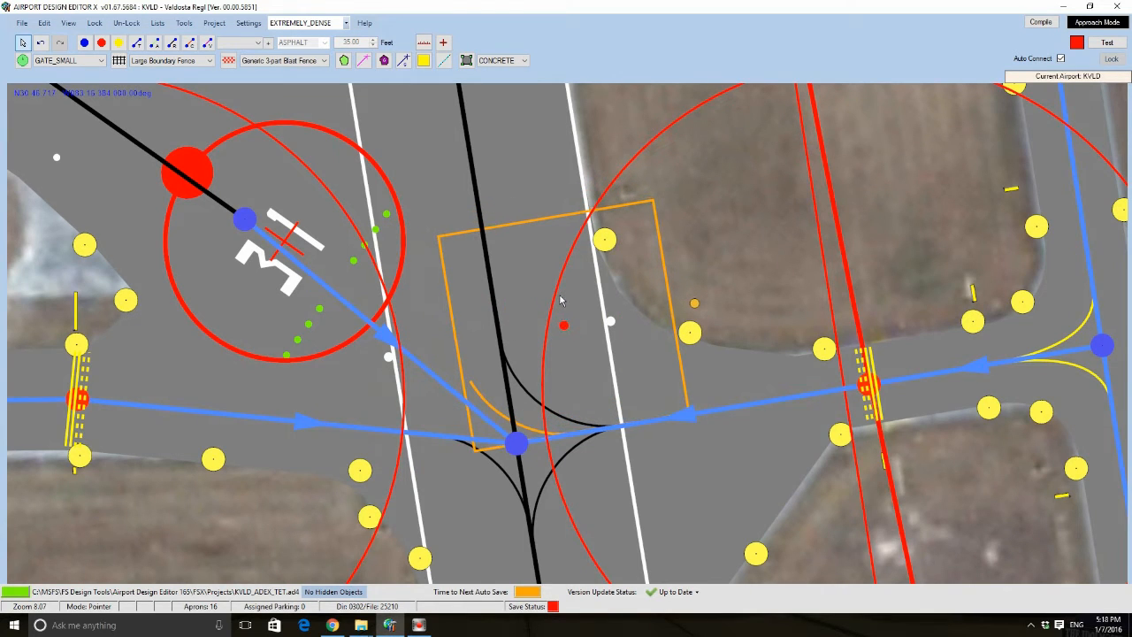
- Shorten the arc to 48 and finally 45 degrees of arc, and shift it west between the northwest and east taxi links
double_click(477, 301)
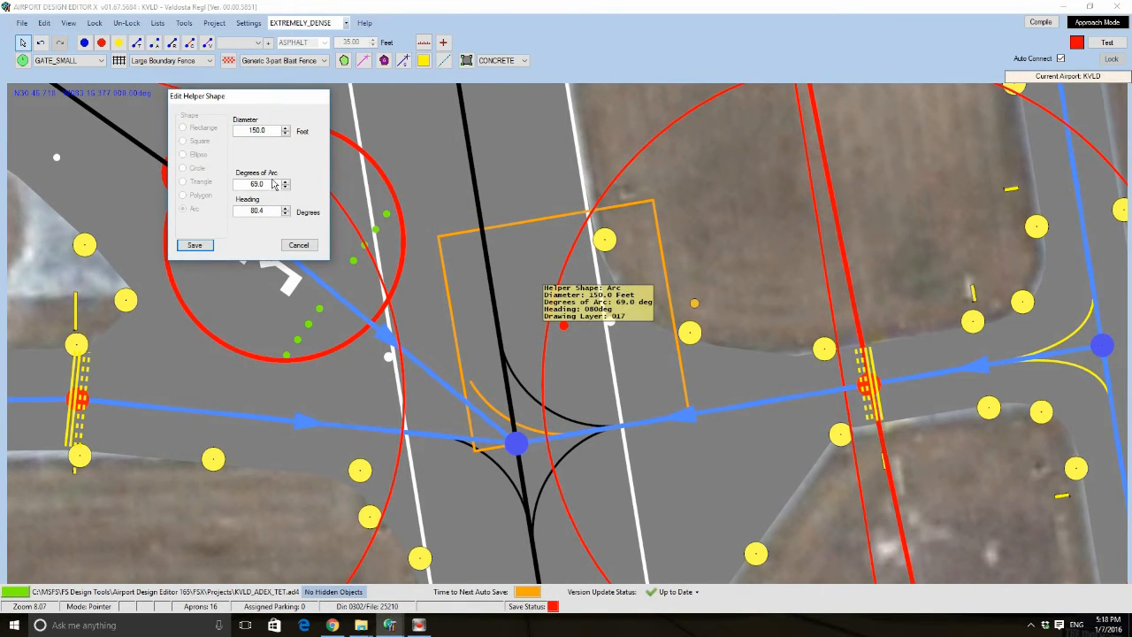
left_click(196, 245)
scroll(518, 345, "up", 3)
double_click(553, 306)
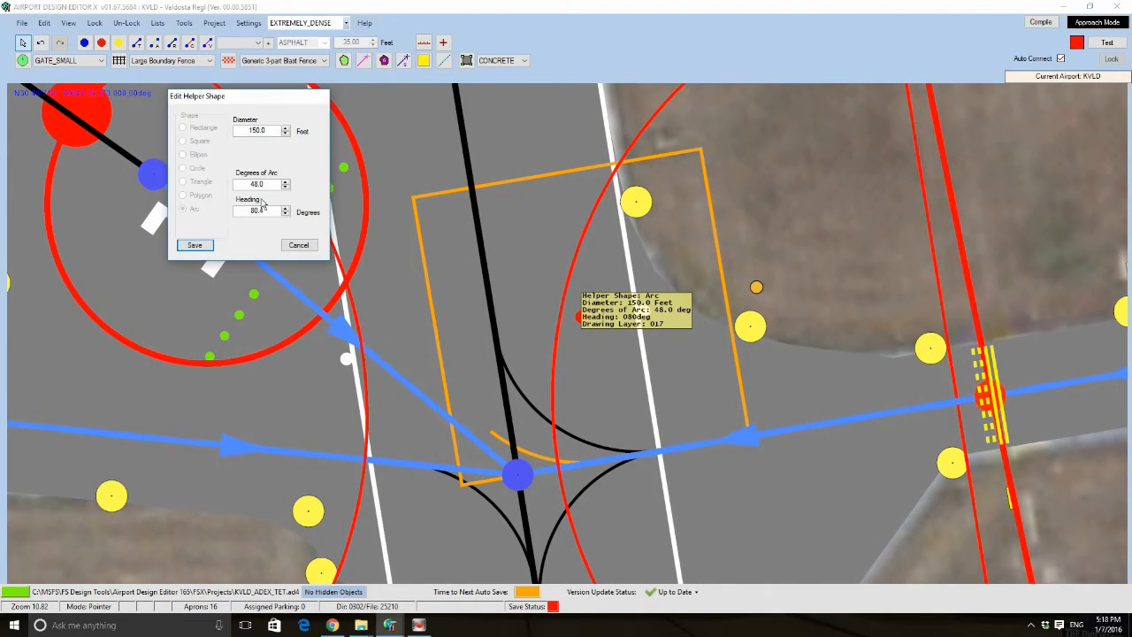
left_click(195, 245)
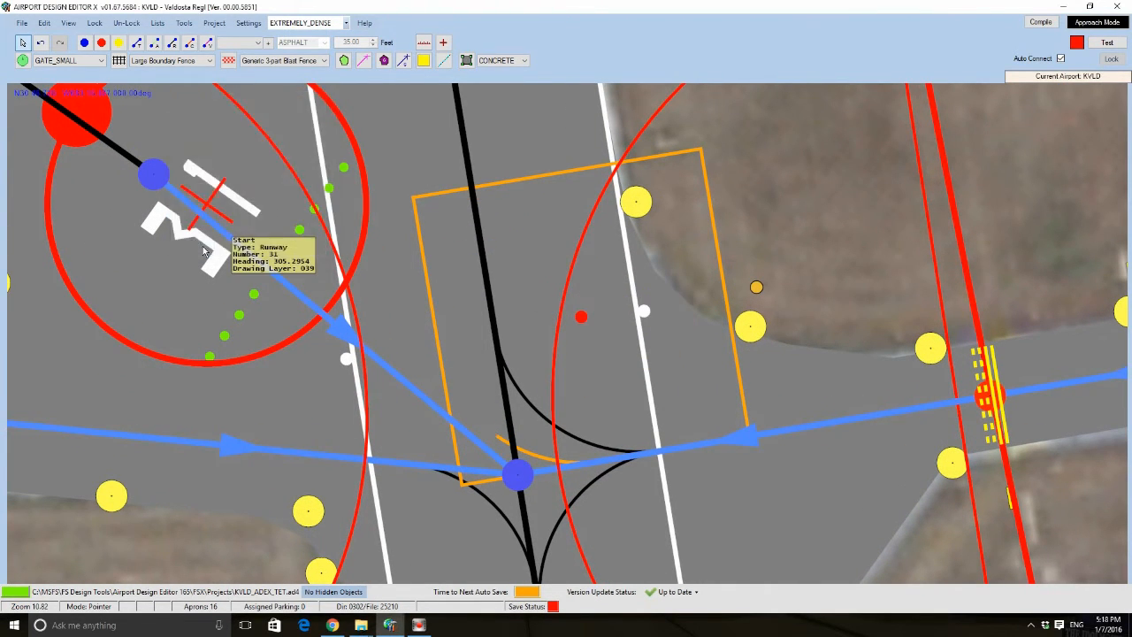
left_click_drag(542, 254, 521, 259)
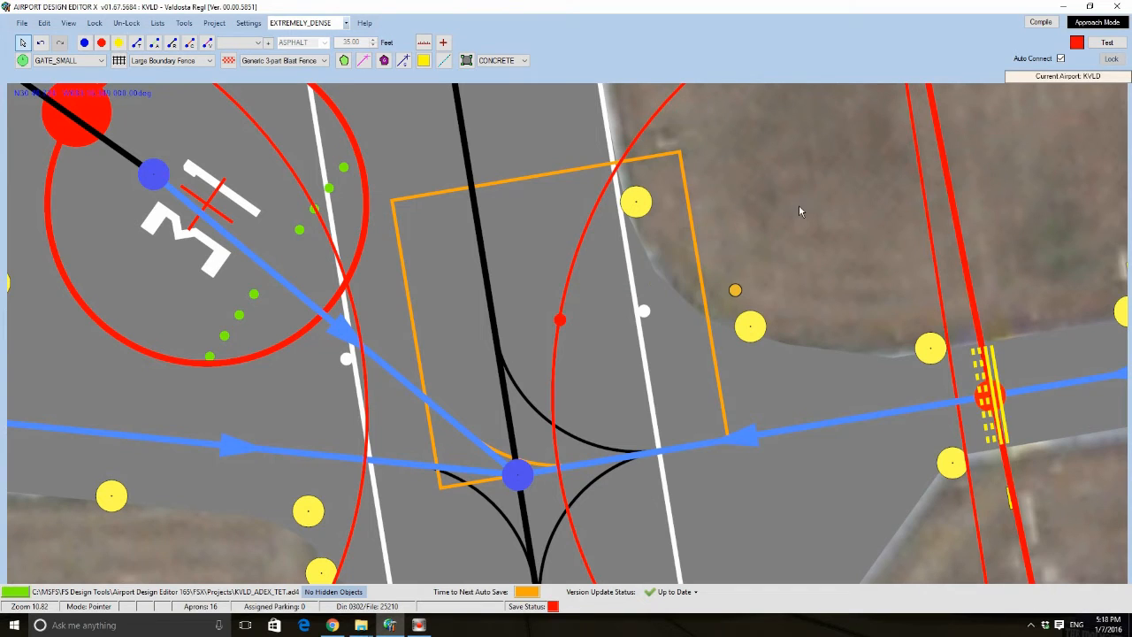
left_click_drag(797, 221, 787, 215)
- Measure guide lines through the intersection node from the west hold-short node (about 547 ft), the east hold-short node, and the runway 31 end node (about 470 ft)
scroll(787, 215, "down", 2)
scroll(787, 215, "down", 5)
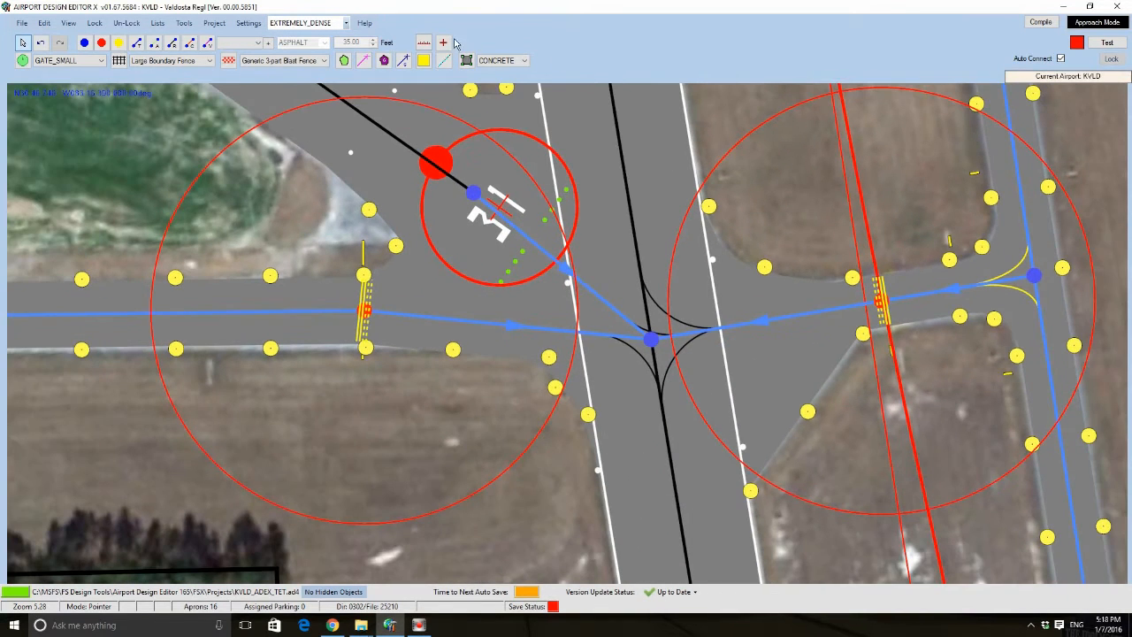
scroll(385, 276, "up", 3)
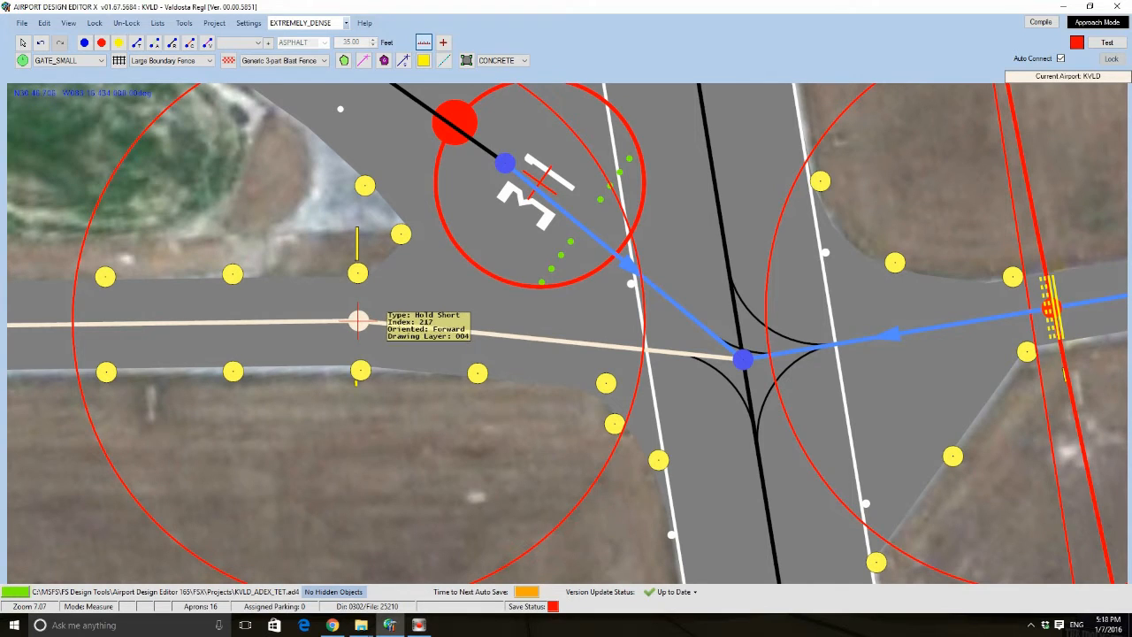
mouse_move(358, 321)
left_mouse_down()
mouse_move(884, 349)
mouse_move(1048, 389)
left_mouse_up()
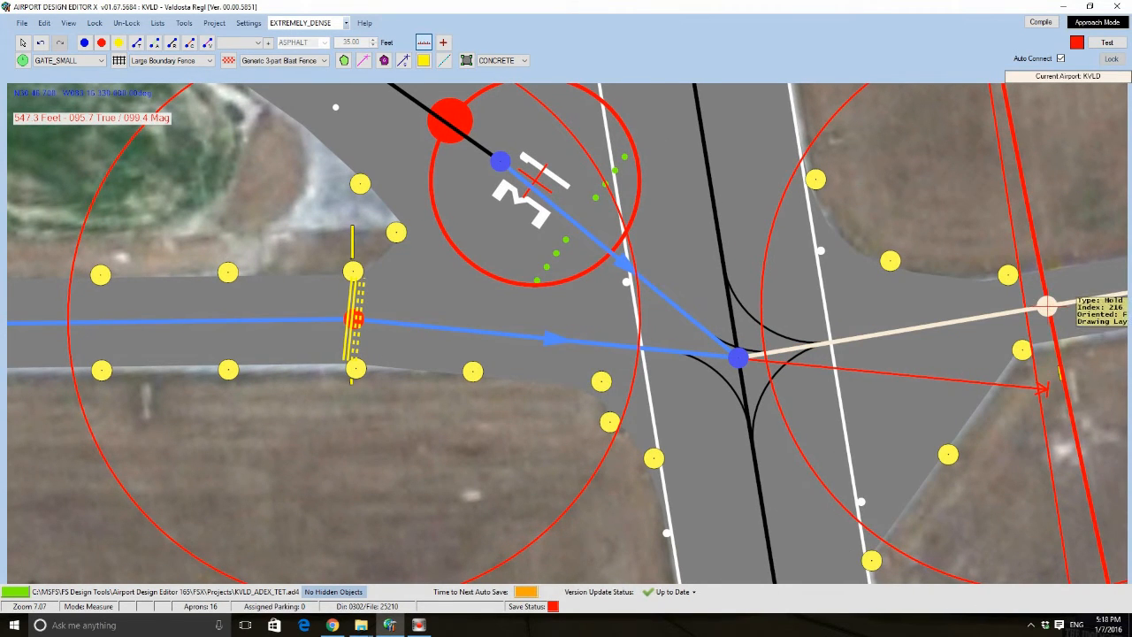
left_click_drag(967, 329, 600, 382)
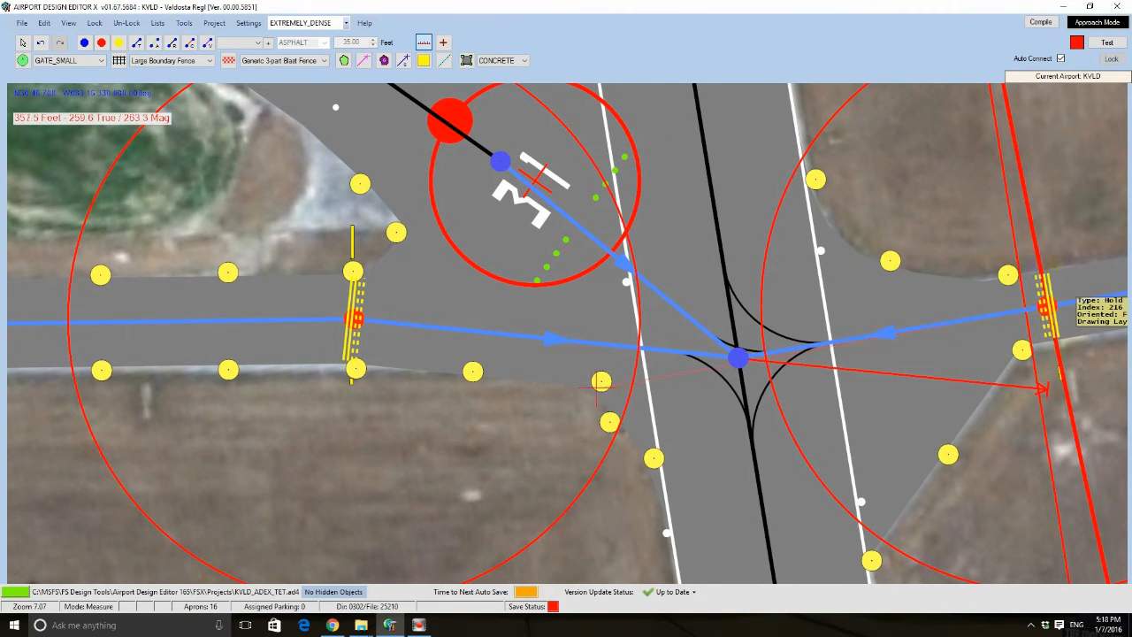
left_click(502, 398)
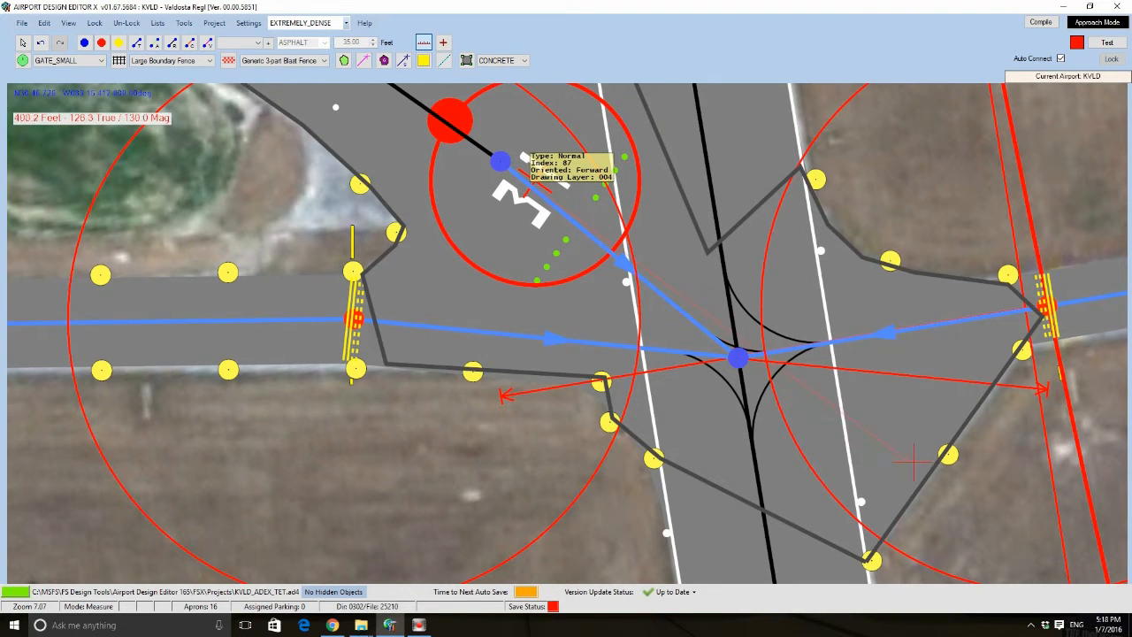
left_click(990, 497)
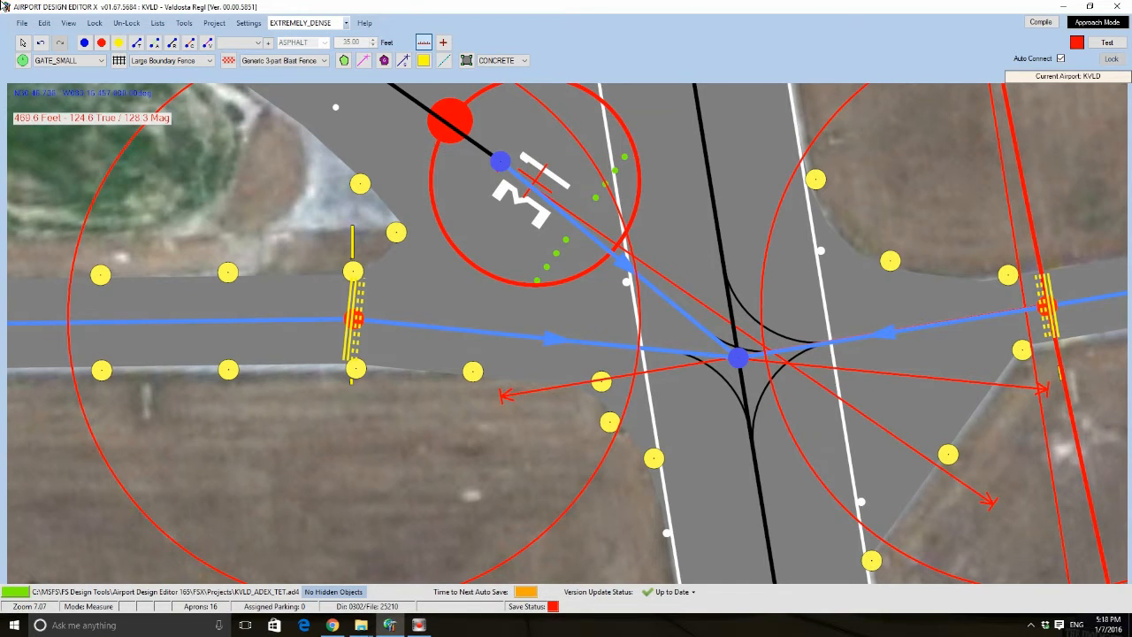
- Move the guide line from the runway 31 end node onto that runway's centerline and rotate it to a heading of about 125.2 degrees
left_click(22, 44)
left_click_drag(257, 246, 478, 450)
scroll(479, 451, "down", 2)
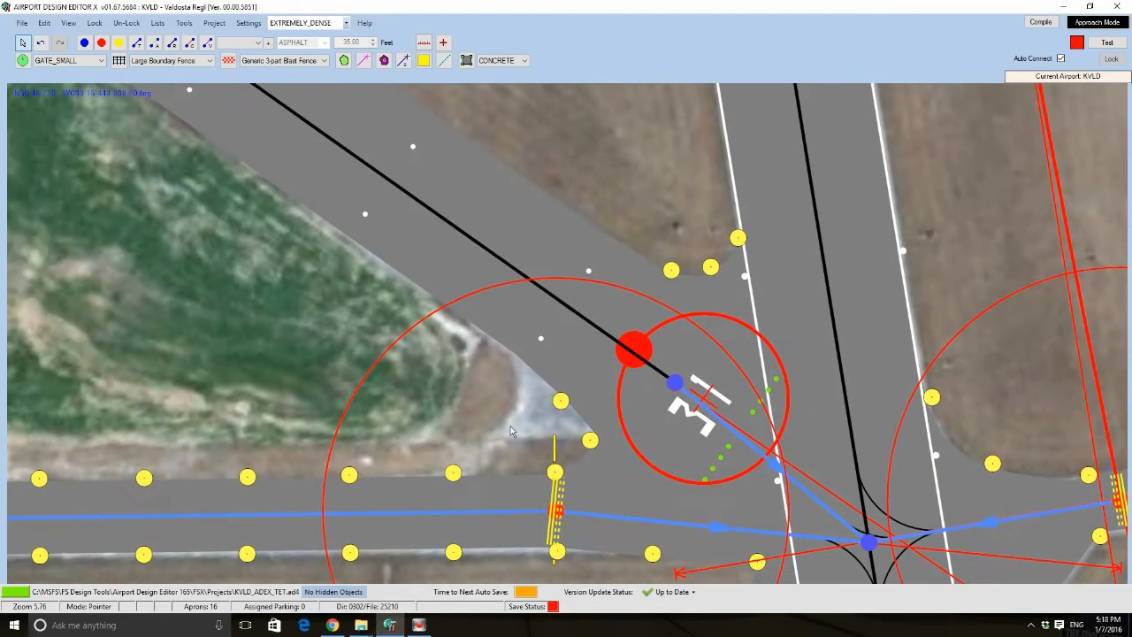
left_click(502, 216)
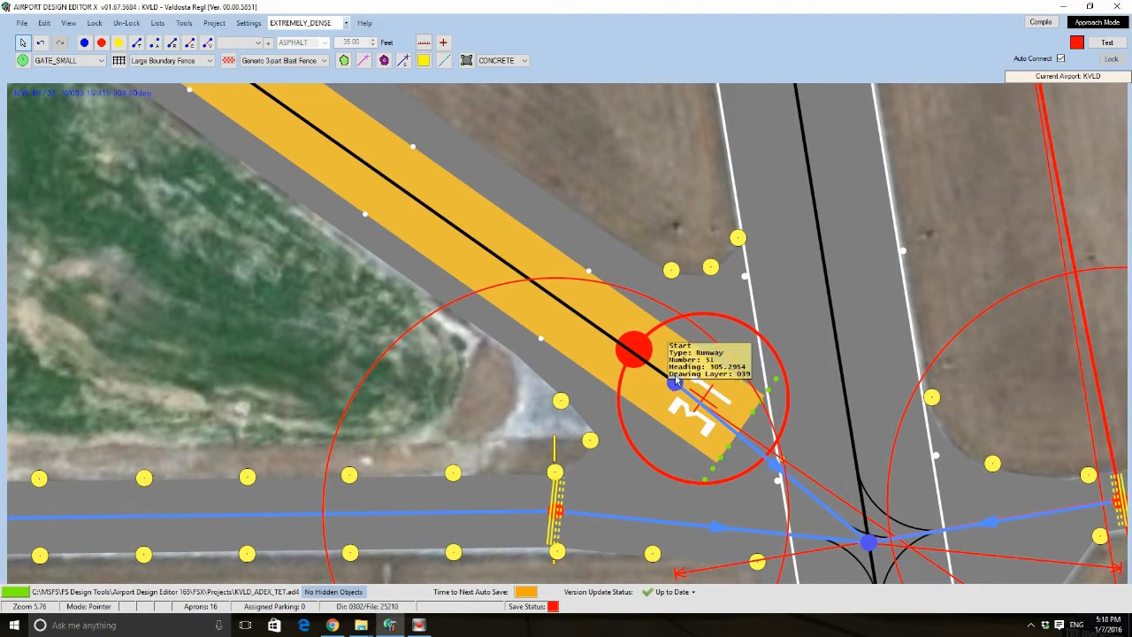
left_click(746, 437)
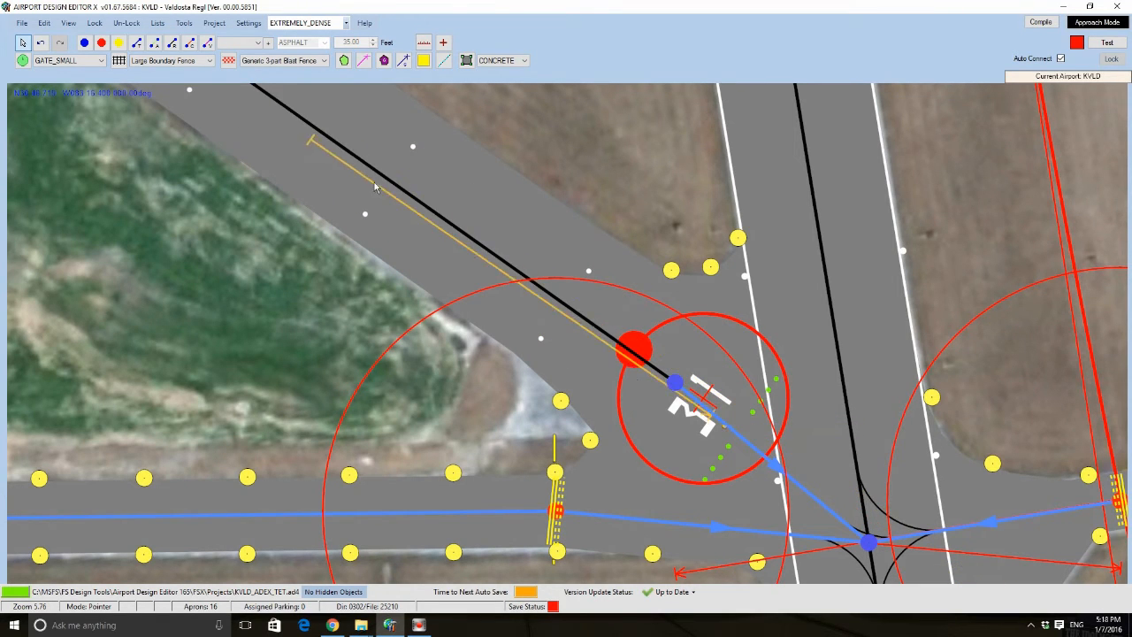
scroll(707, 398, "up", 3)
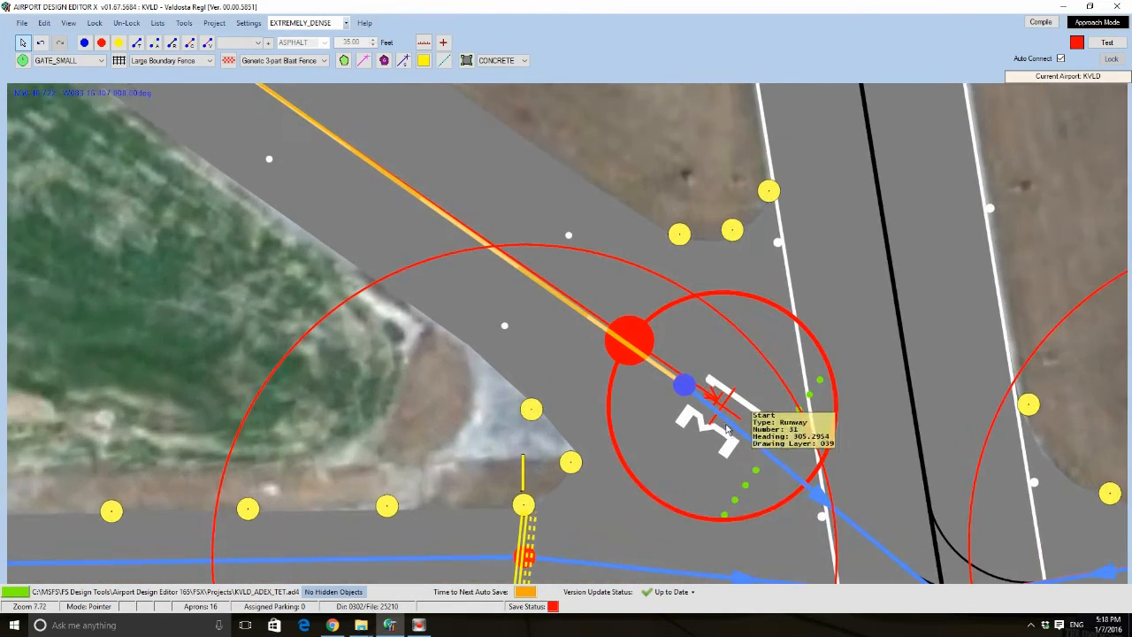
left_click_drag(743, 414, 739, 420)
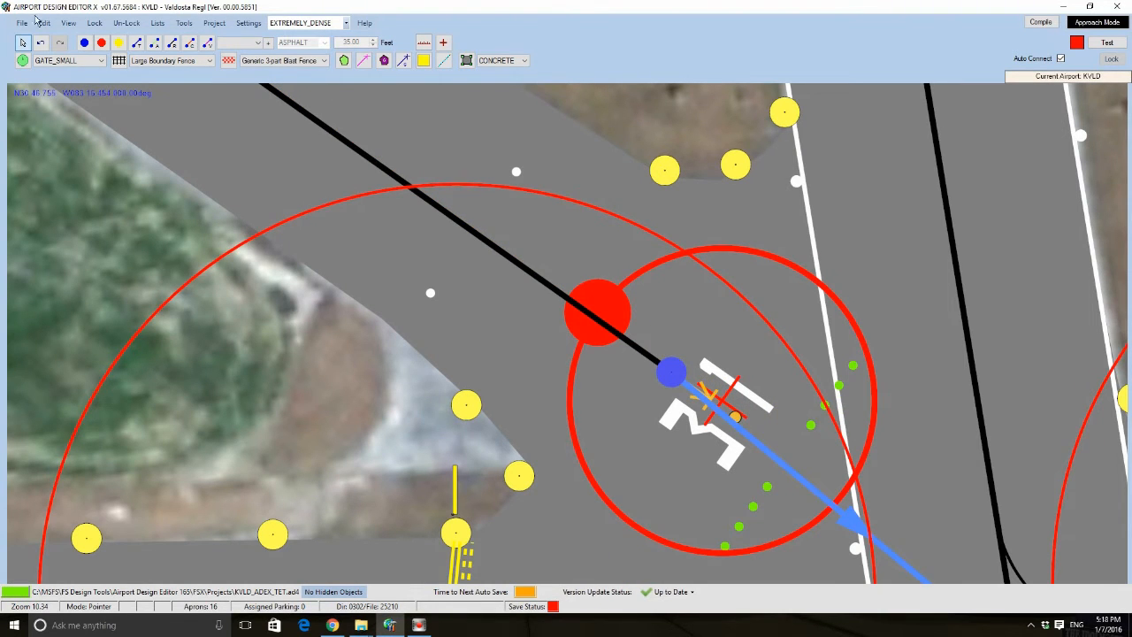
- Hide the taxi links and move the aligned guide line southeast so it extends the runway 31 centerline through the intersection
left_click(70, 23)
left_click(97, 207)
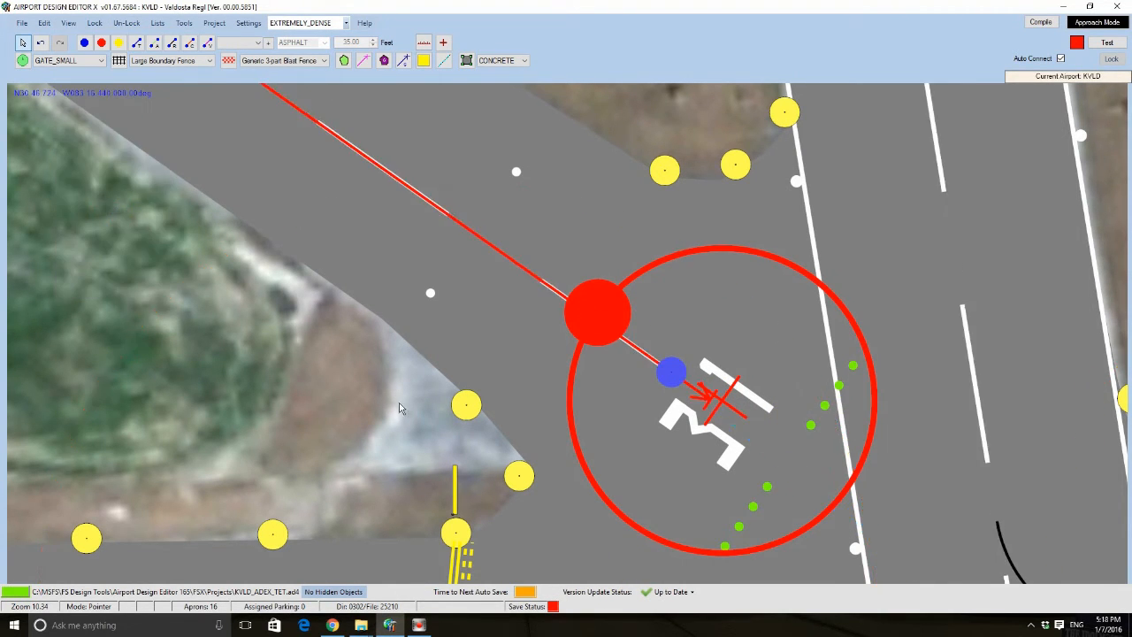
scroll(31, 206, "down", 2)
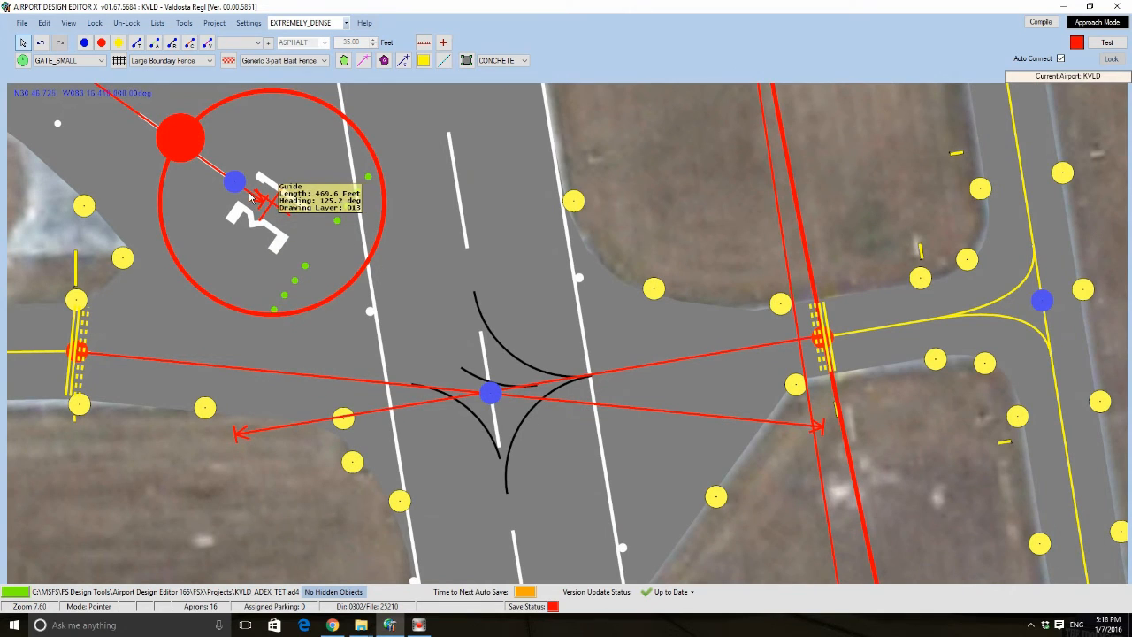
left_click_drag(300, 238, 714, 520)
- Fit the 45-degree arc between the diagonal and east guide lines, and place the southwest arc tangent to the west guide line
scroll(531, 366, "up", 2)
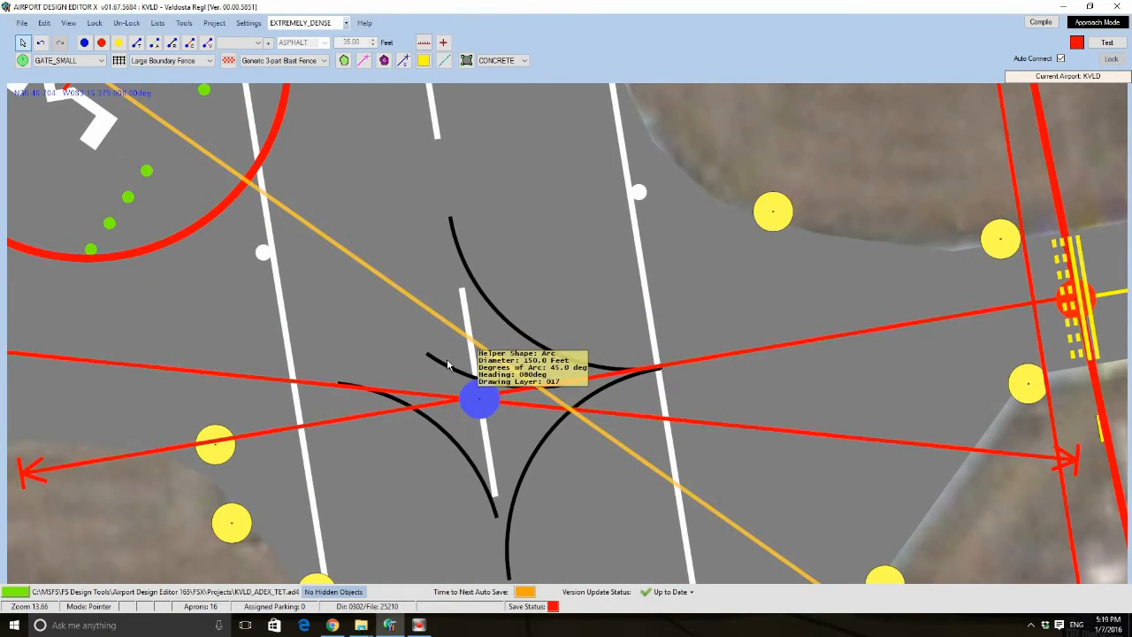
left_click_drag(454, 365, 497, 310)
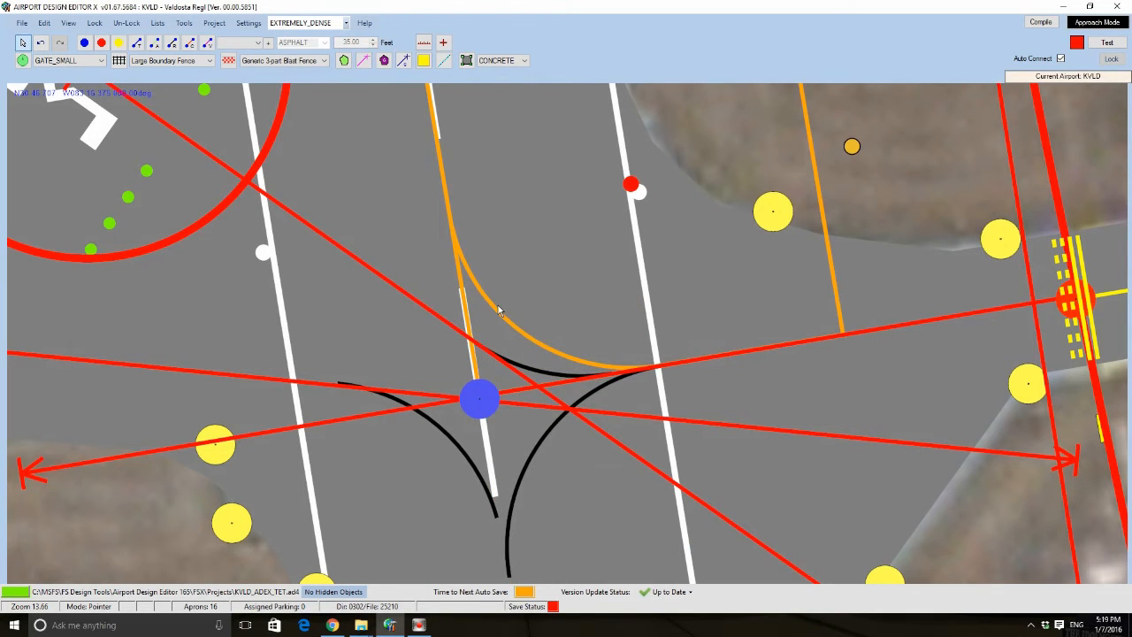
left_click(444, 438)
left_click(444, 439)
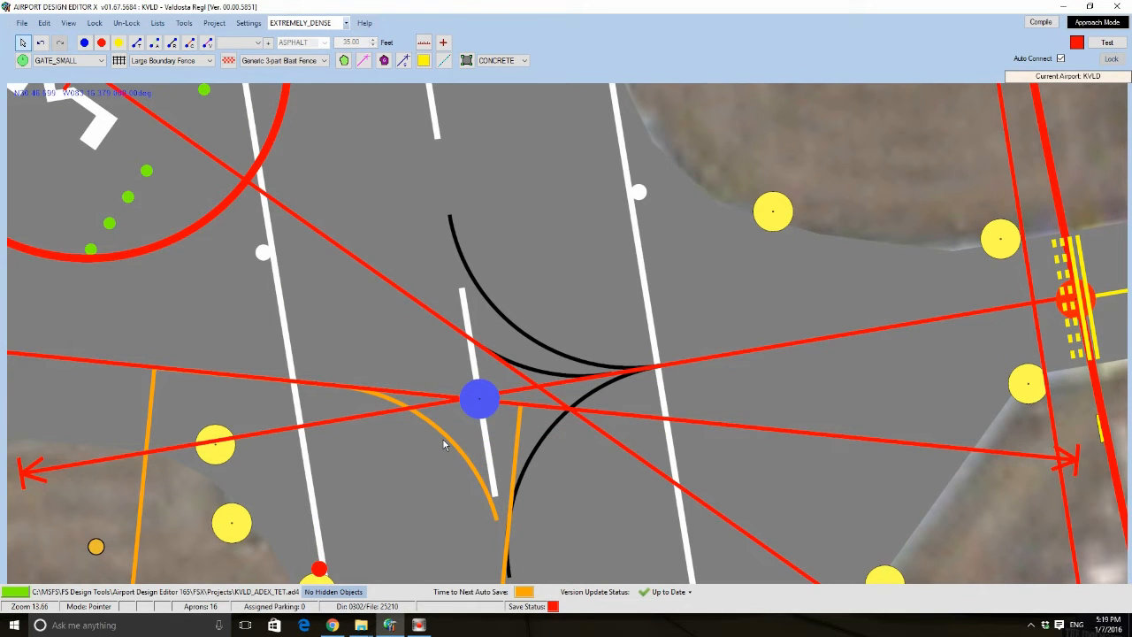
left_click(91, 412)
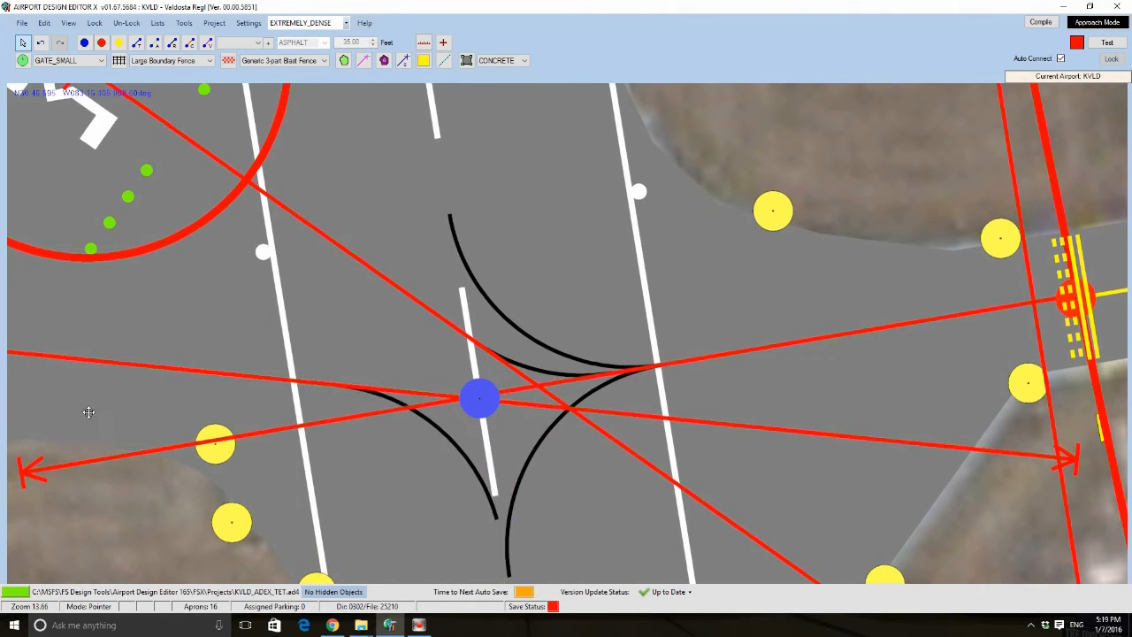
- Make a custom ground line from the northeast 90-degree, 150-foot arc helper and set its line width to 1 ft
scroll(90, 403, "down", 4)
scroll(90, 403, "down", 2)
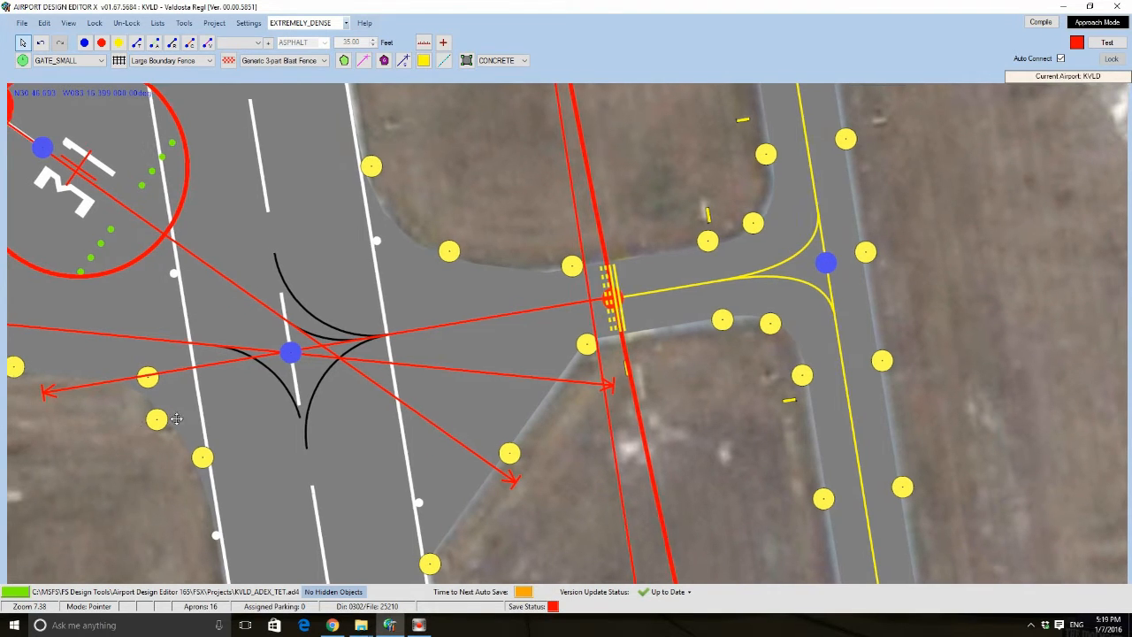
left_click_drag(133, 422, 327, 418)
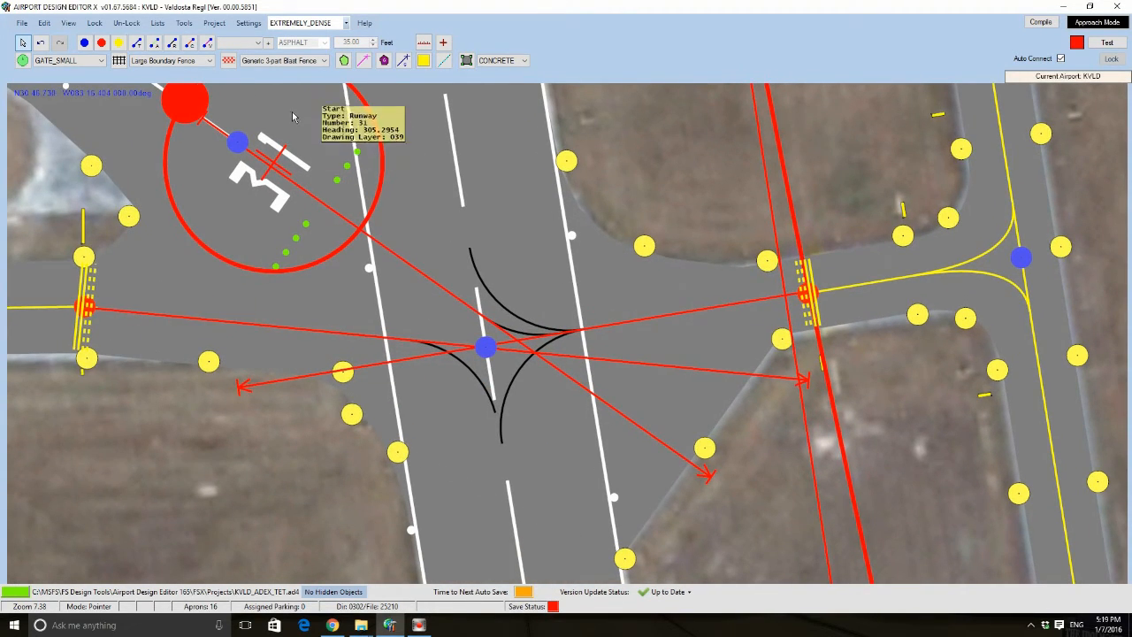
left_click(479, 272)
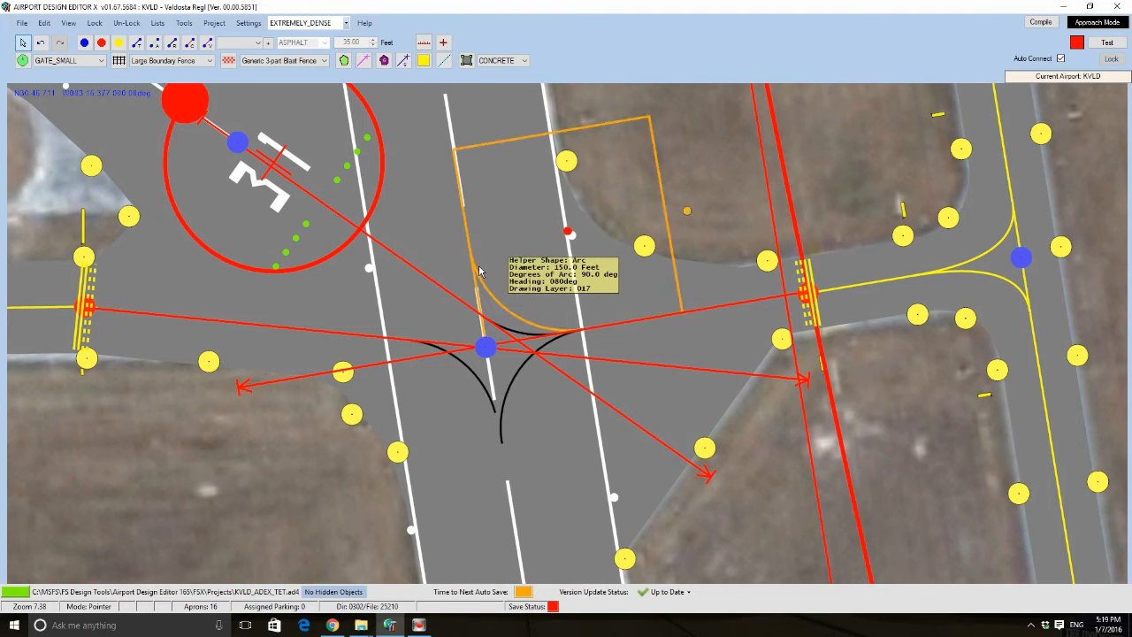
right_click(479, 272)
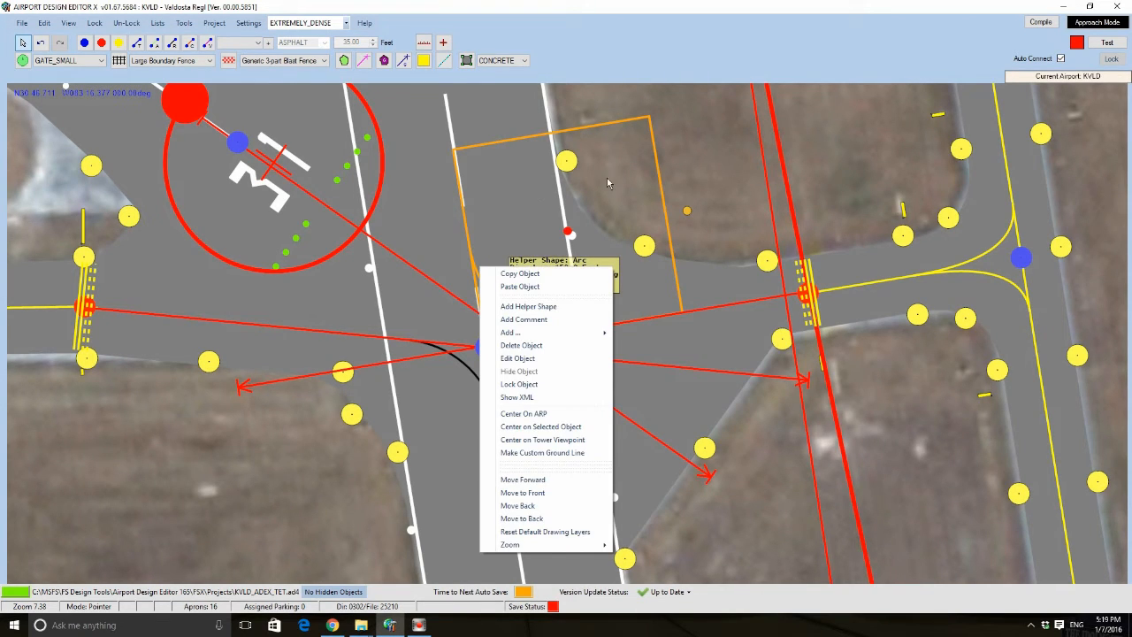
left_click(559, 453)
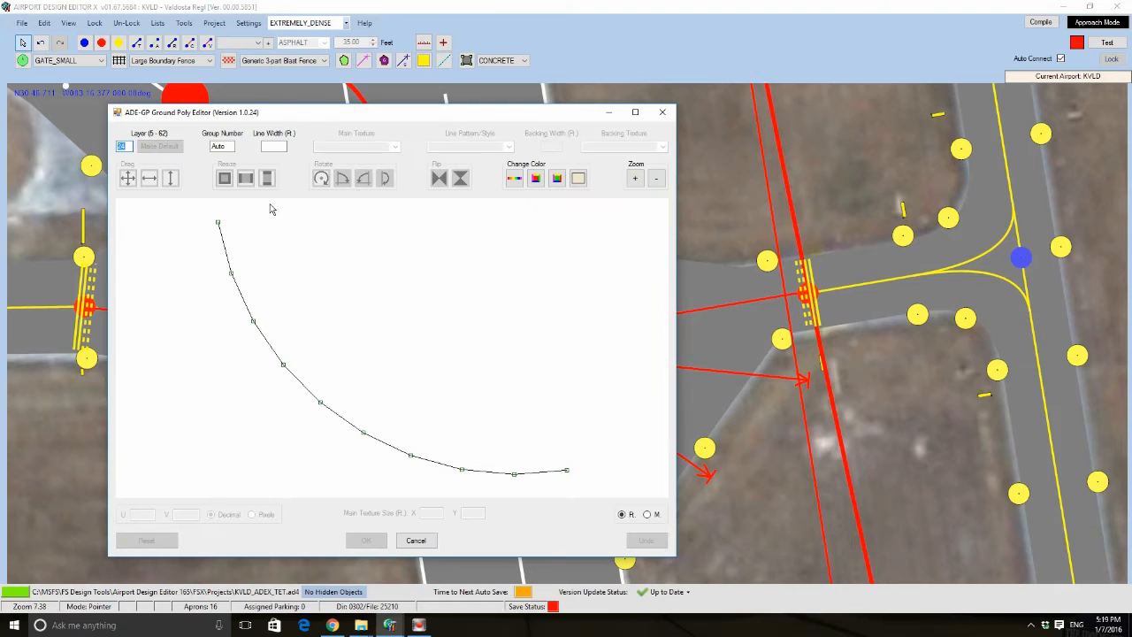
left_click(274, 147)
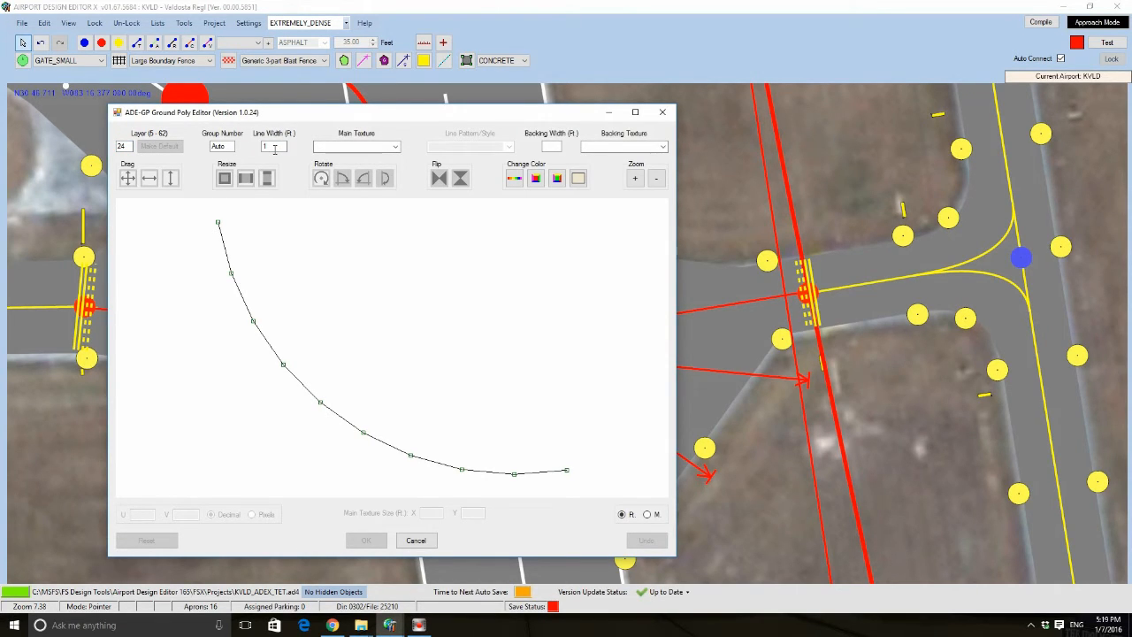
- Give the curved ground line the gp_PatternedLines_40F main texture and the Single (Yellow) line pattern
left_click(395, 148)
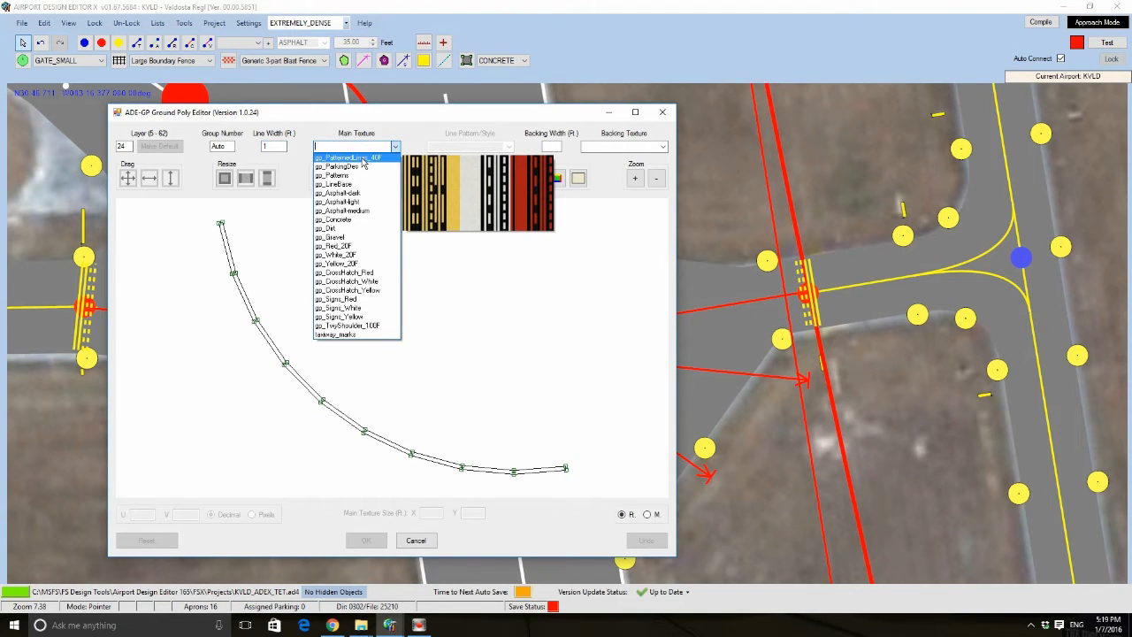
left_click(363, 159)
left_click(460, 146)
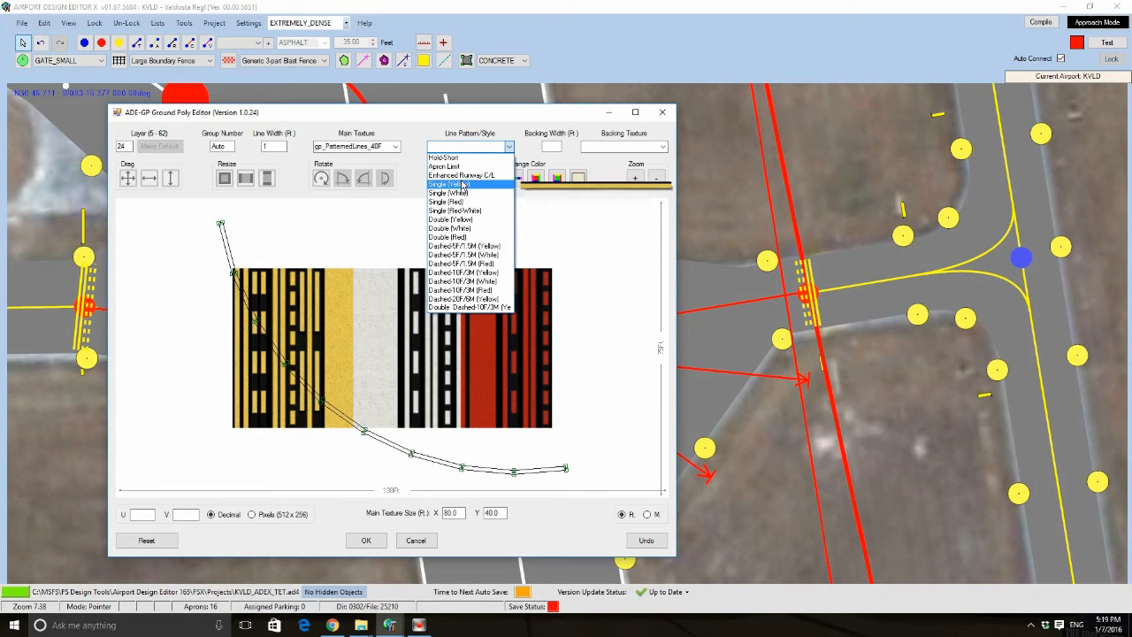
left_click(449, 184)
- Try the taxiway_marks texture with Single (Yellow) on the curve, and return to gp_PatternedLines_40F with Single (Yellow)
left_click(394, 146)
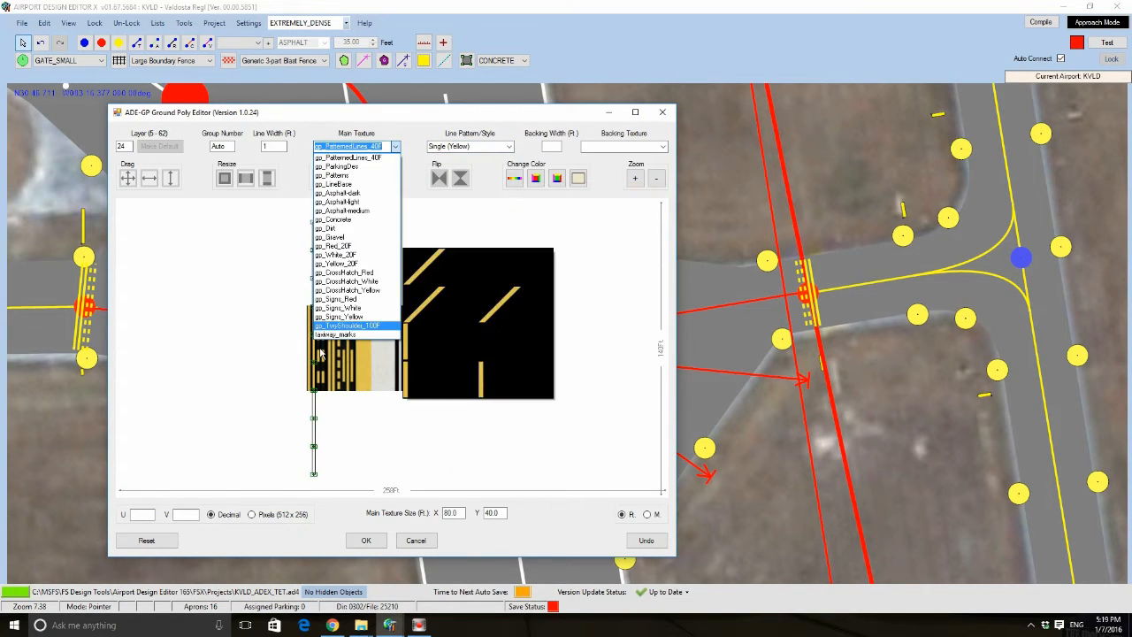
left_click(356, 329)
left_click(469, 147)
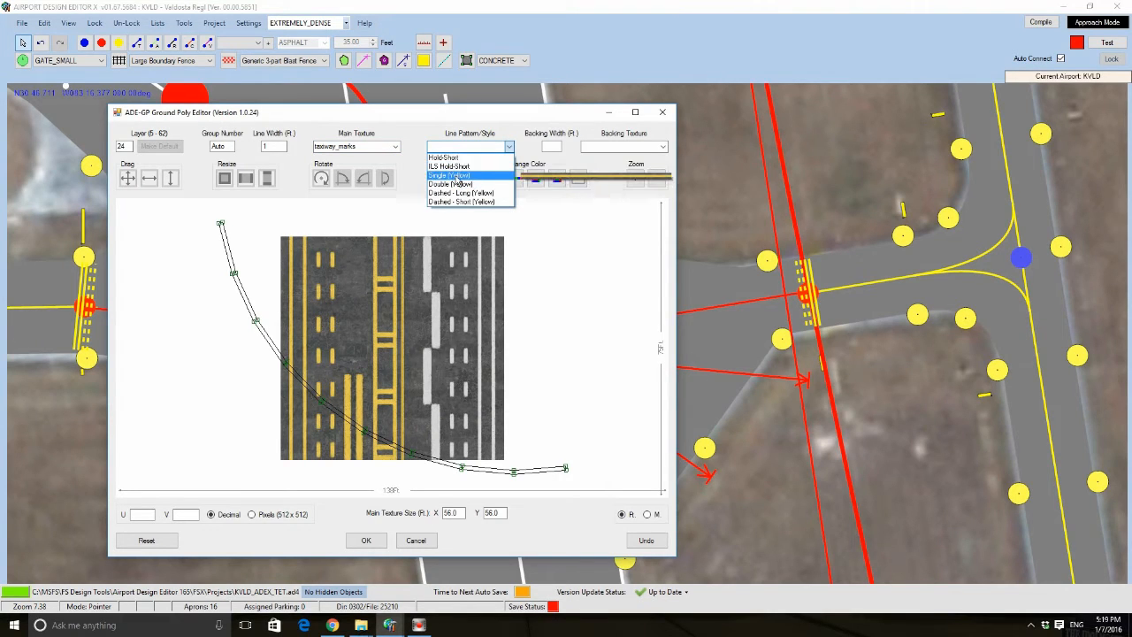
left_click(455, 176)
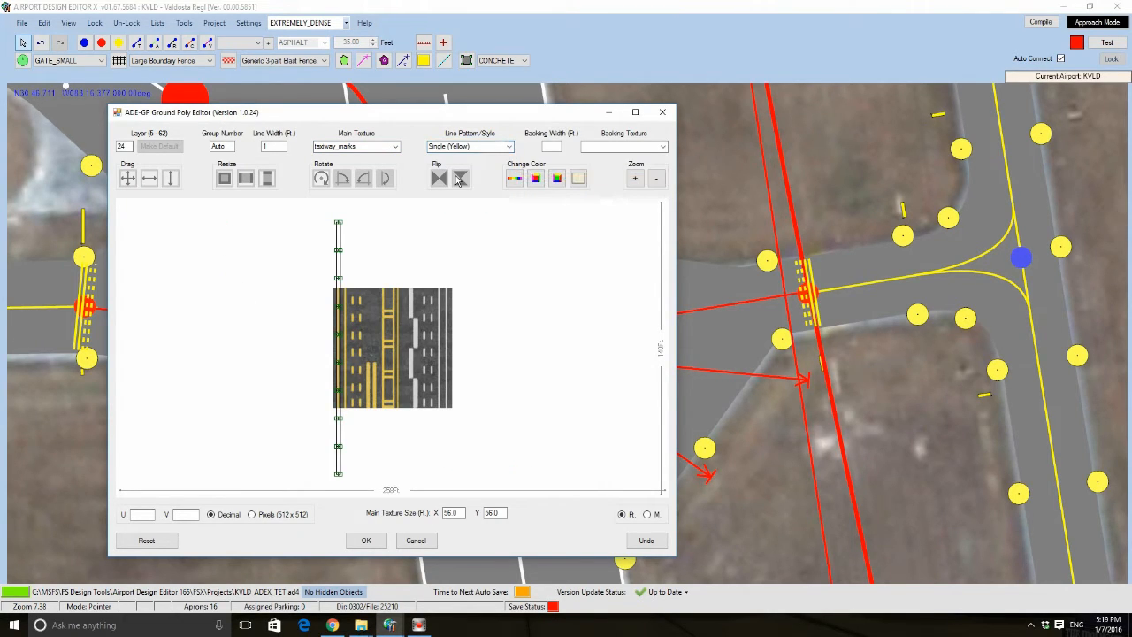
left_click(512, 149)
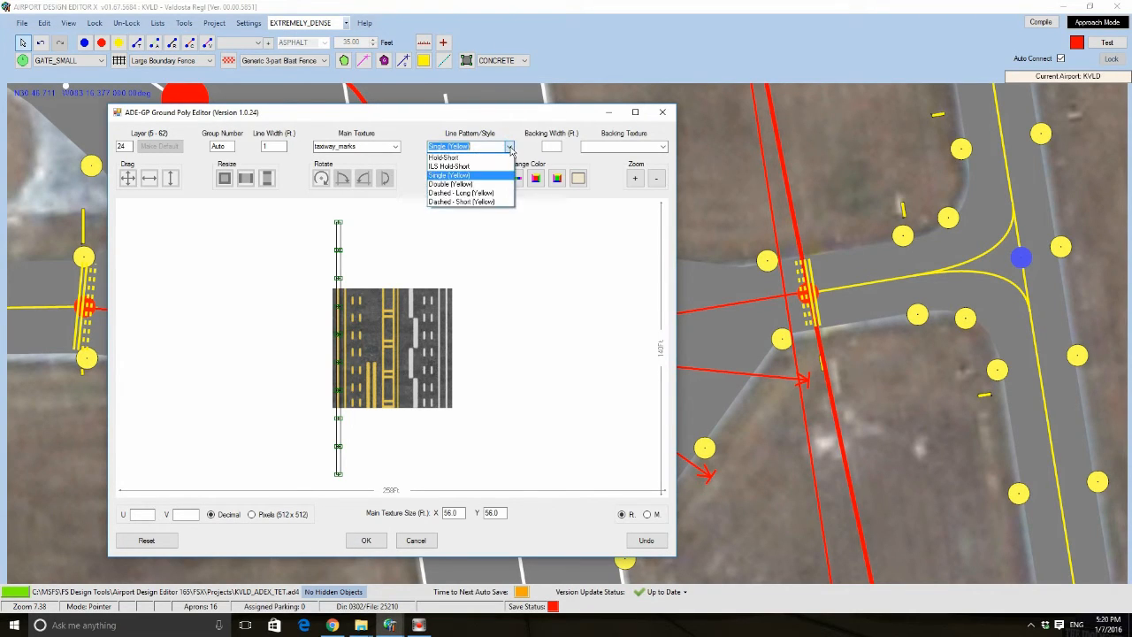
left_click(395, 148)
left_click(394, 149)
left_click(324, 159)
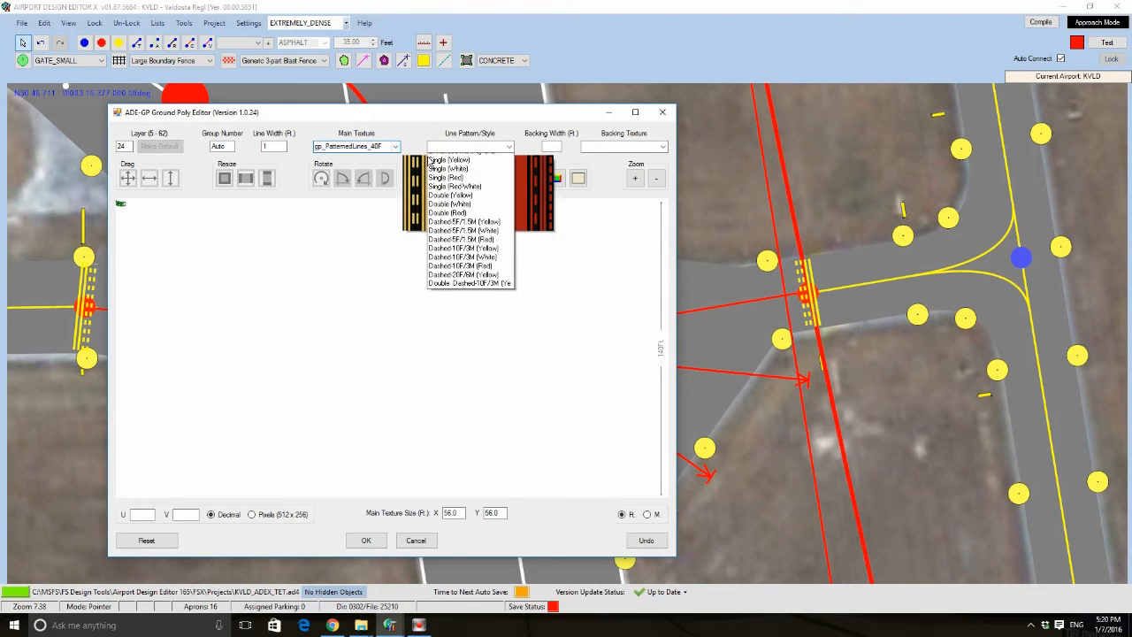
left_click(460, 183)
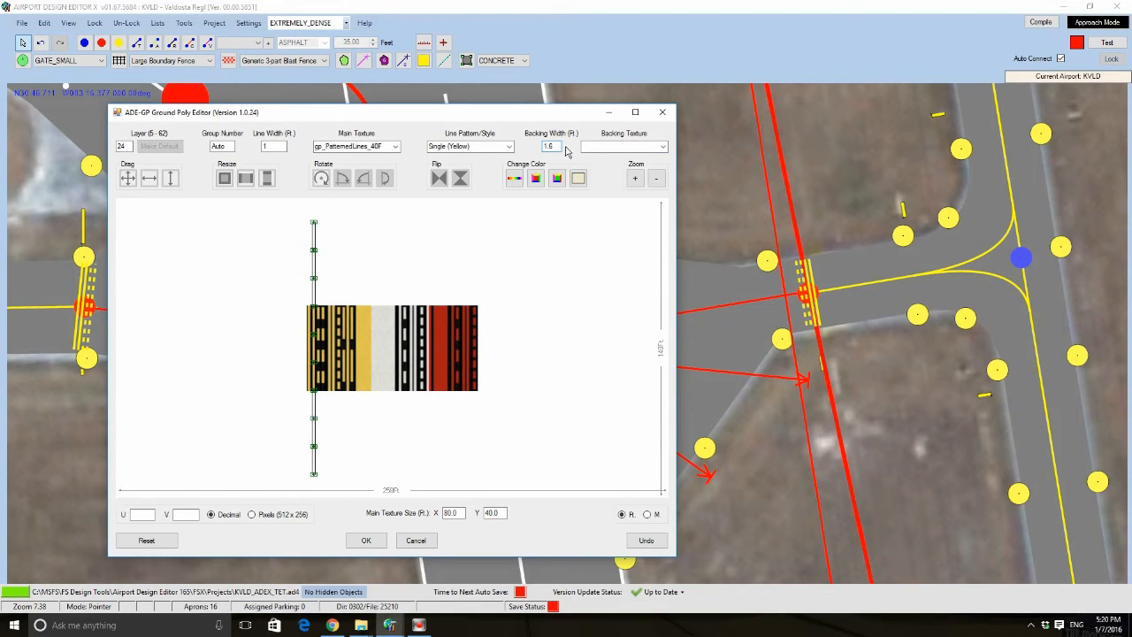
- Add a 1.6 ft wide gp_LineBase backing to the curved line and accept the ground line settings
left_click(659, 146)
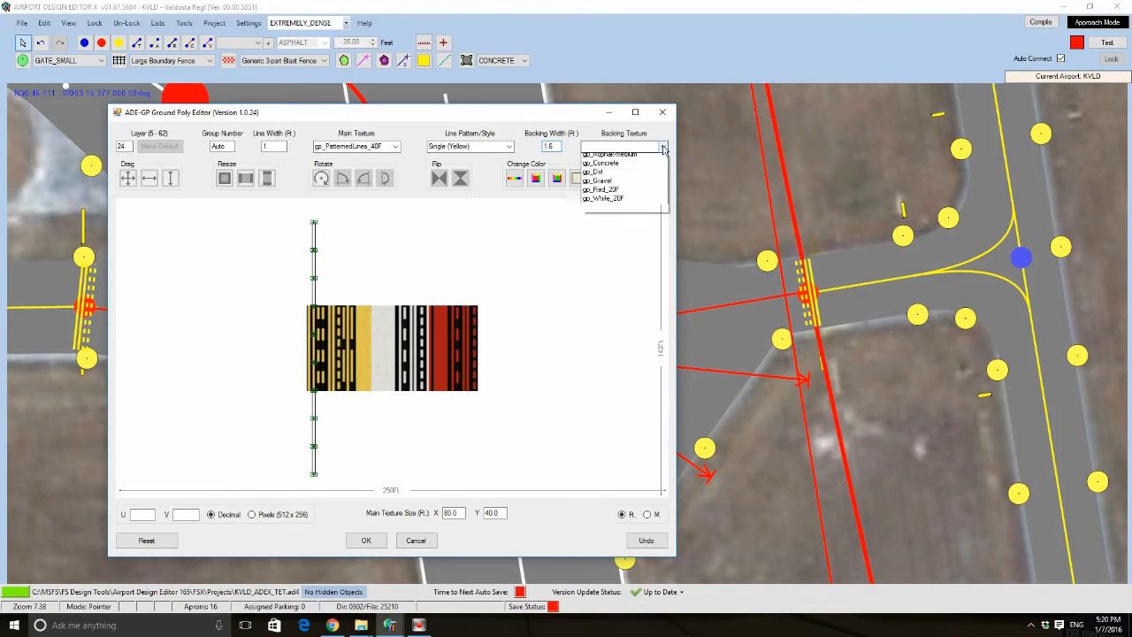
left_click(652, 159)
left_click(664, 146)
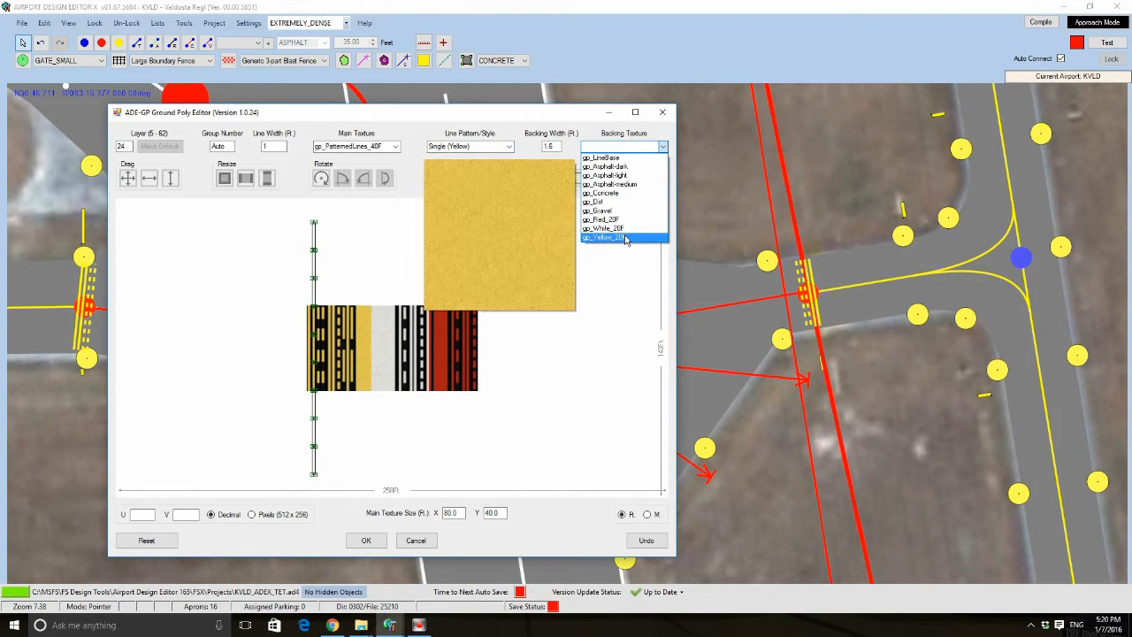
left_click(619, 160)
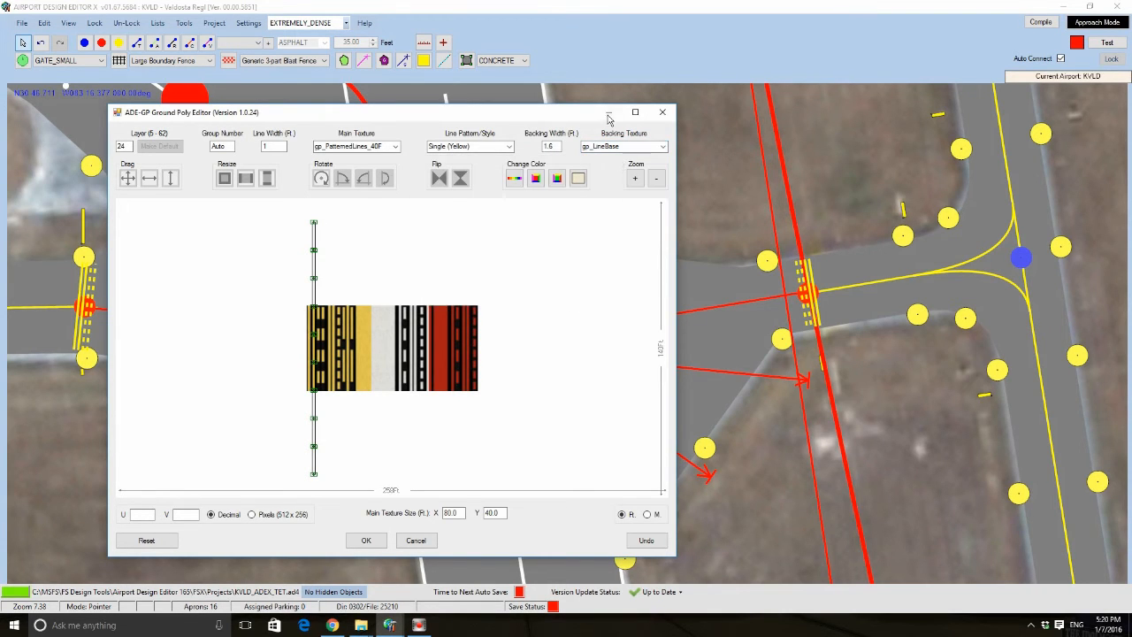
left_click(368, 540)
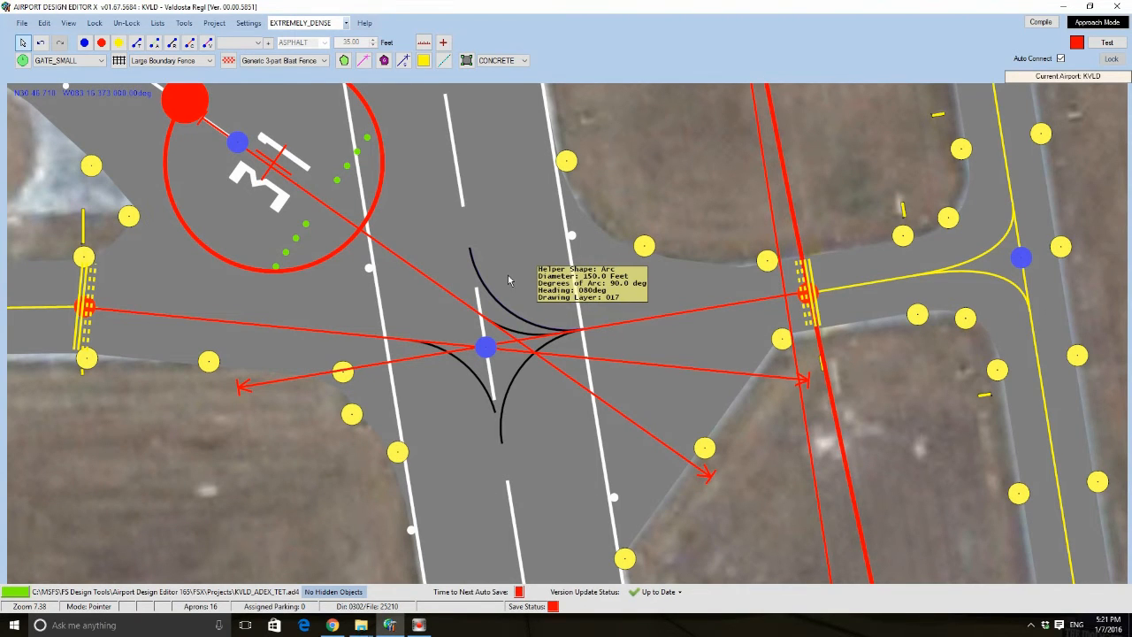
- Delete the northeast 90-degree arc helper shape that covers the curved custom ground line
scroll(557, 258, "up", 3)
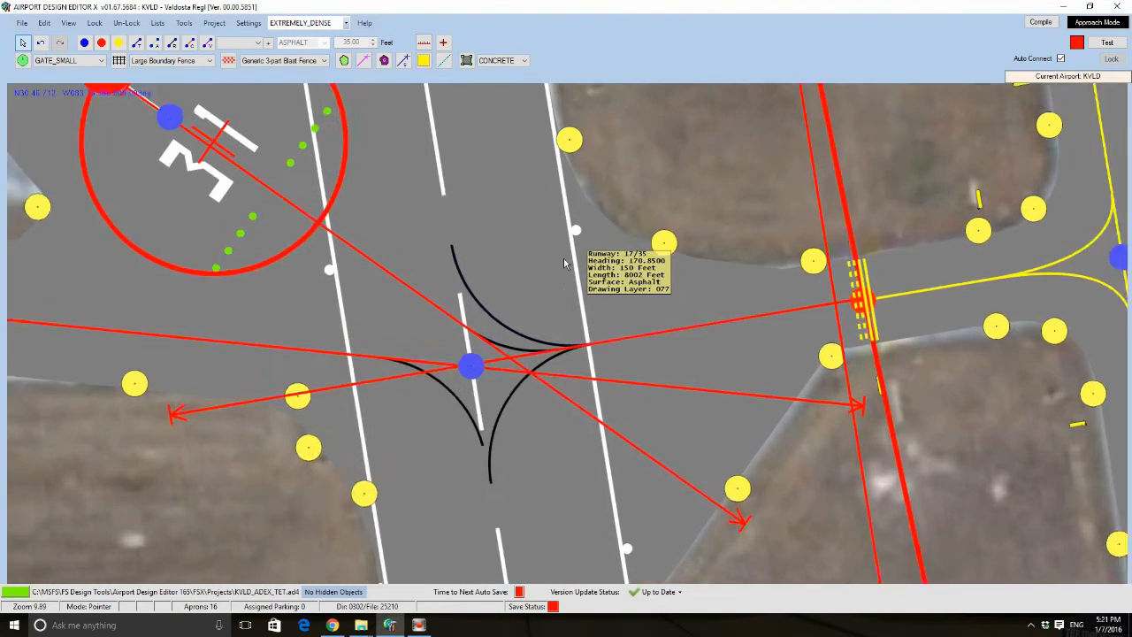
left_click(485, 296)
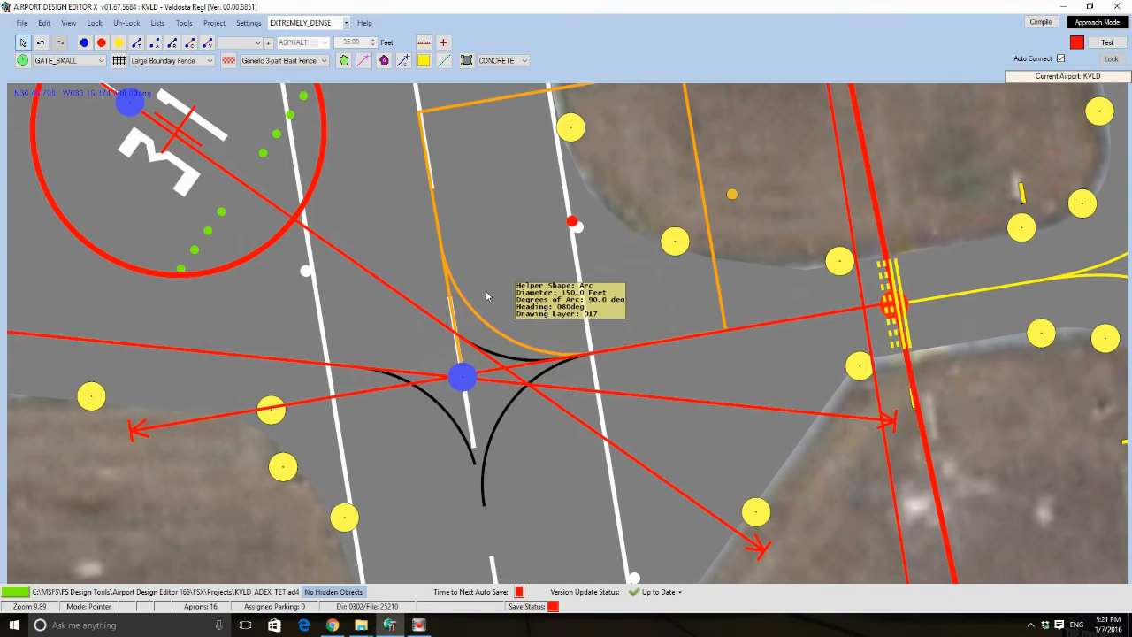
left_click(485, 292)
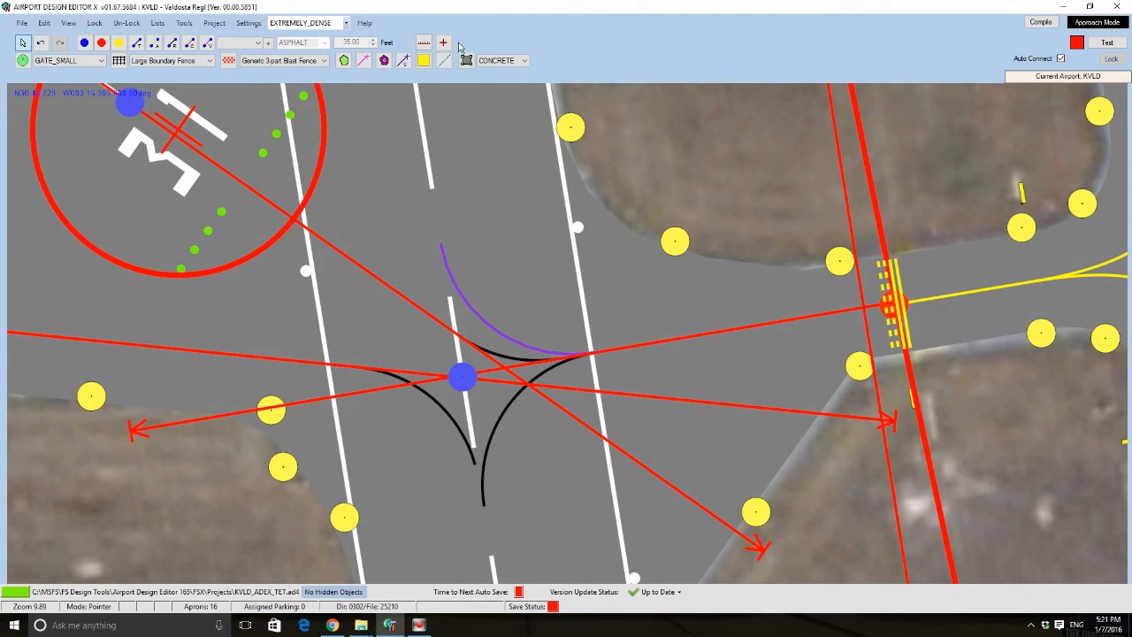
- Draw a custom ground line from the west hold-short node through both arc tangent points and the intersection node to the east hold-short node
left_click(404, 62)
right_click_drag(319, 275, 481, 278)
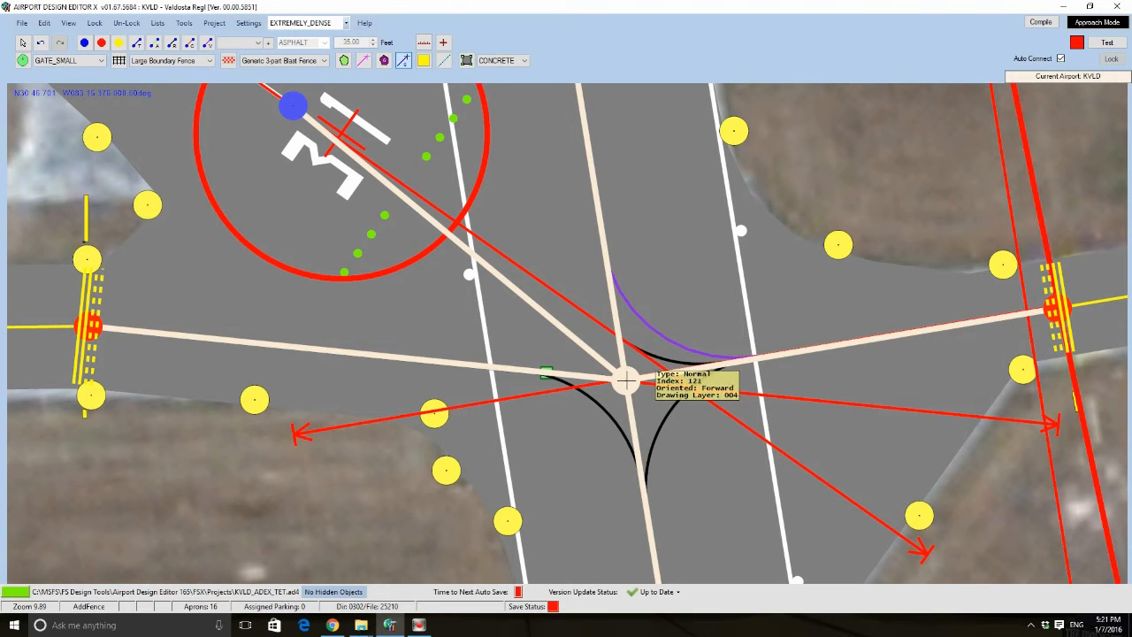
left_click(626, 381)
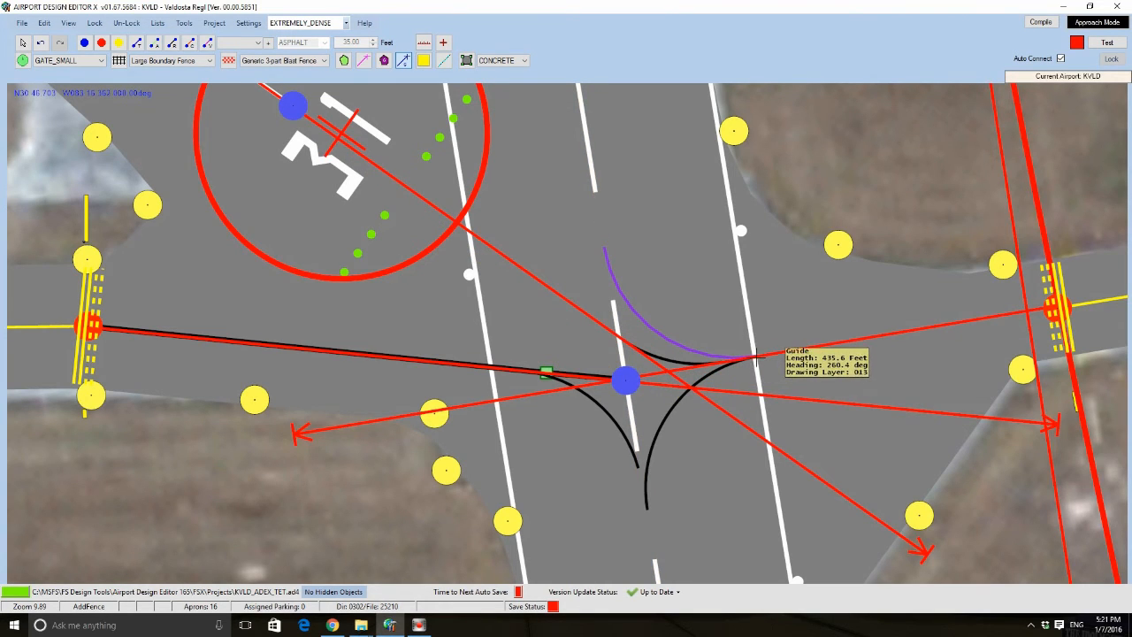
double_click(1057, 308)
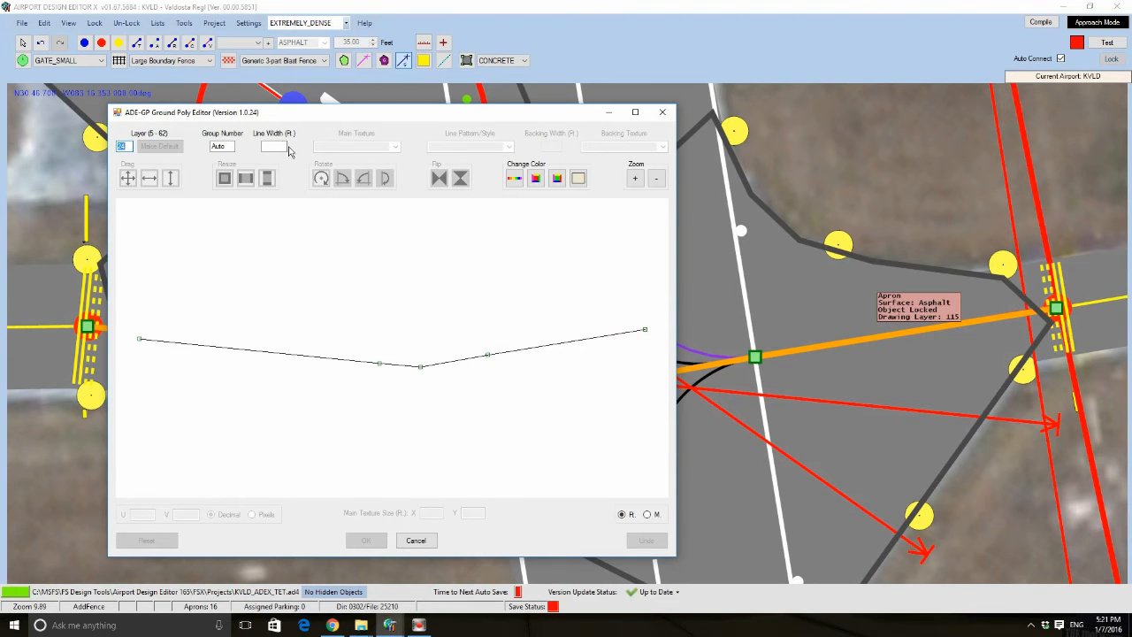
- Set the east-west ground line to 1 ft width, gp_PatternedLines_40F texture and Single (Yellow) pattern, and accept it
type("1")
left_click(396, 146)
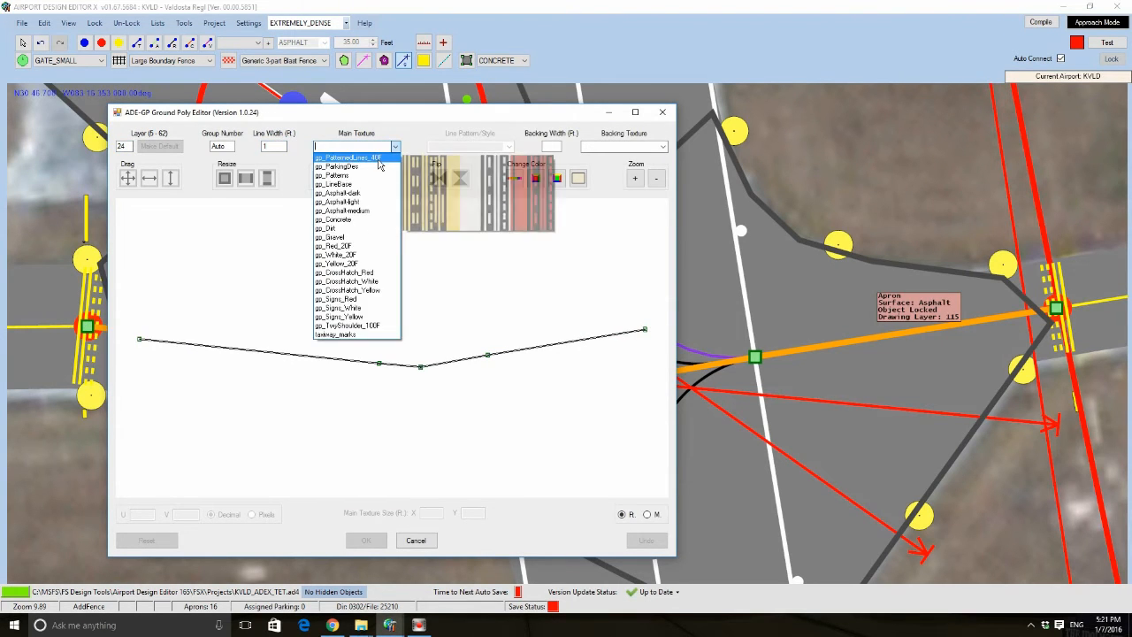
left_click(380, 165)
left_click(508, 147)
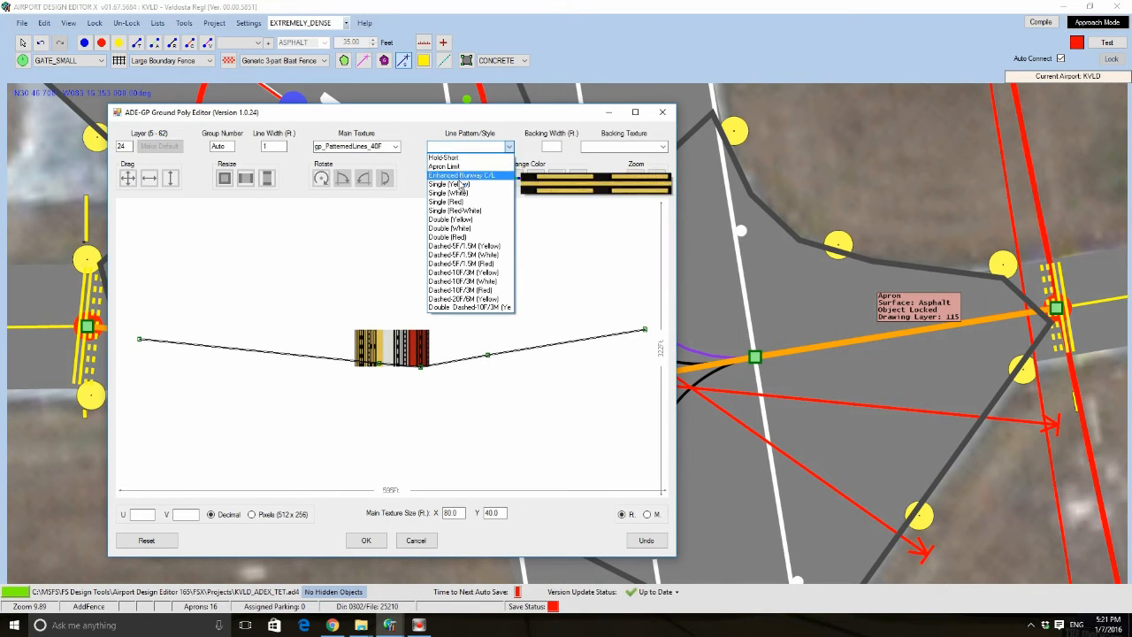
left_click(448, 184)
left_click(366, 539)
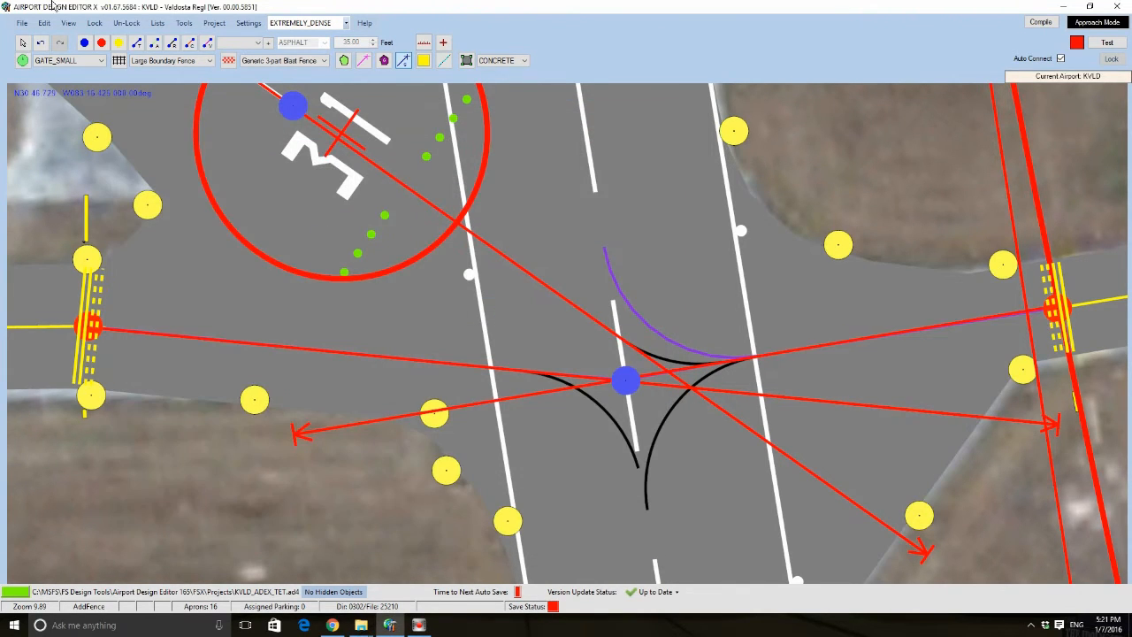
- Move the east-west ground line's middle vertex slightly northeast off the intersection node to soften the bend
left_click(24, 42)
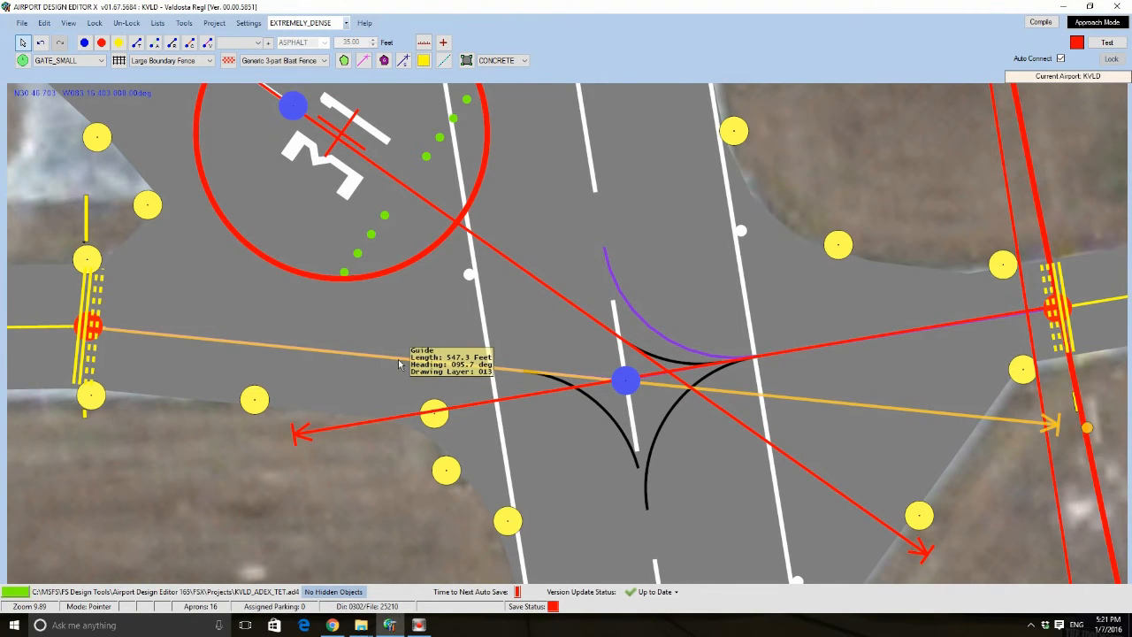
scroll(619, 376, "up", 3)
left_click(600, 379)
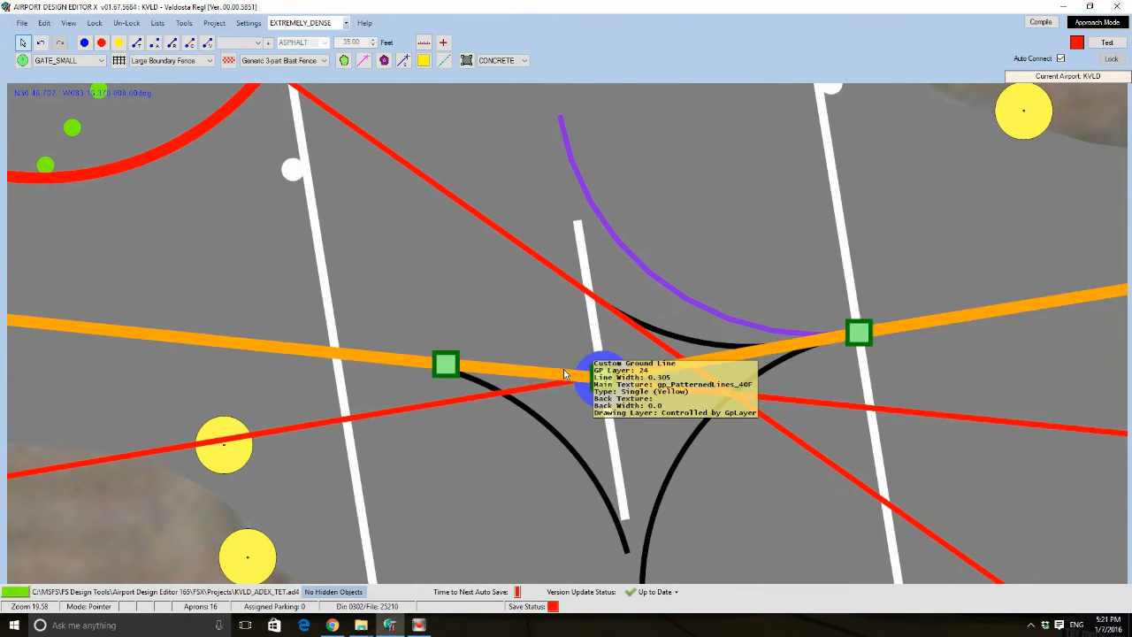
left_click_drag(604, 380, 624, 364)
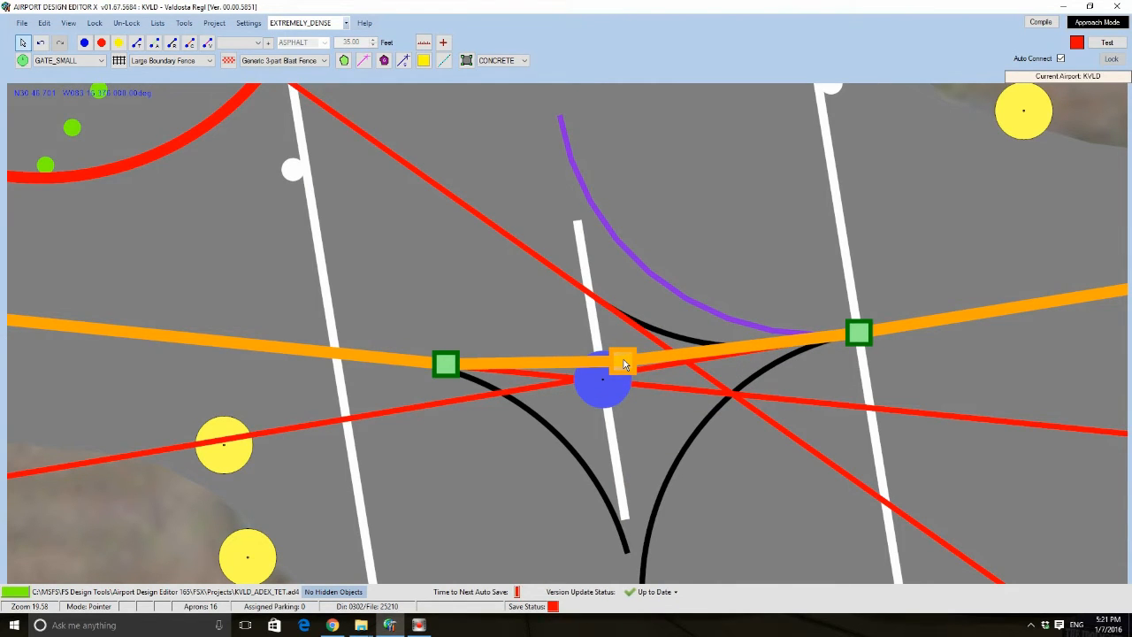
left_click(380, 474)
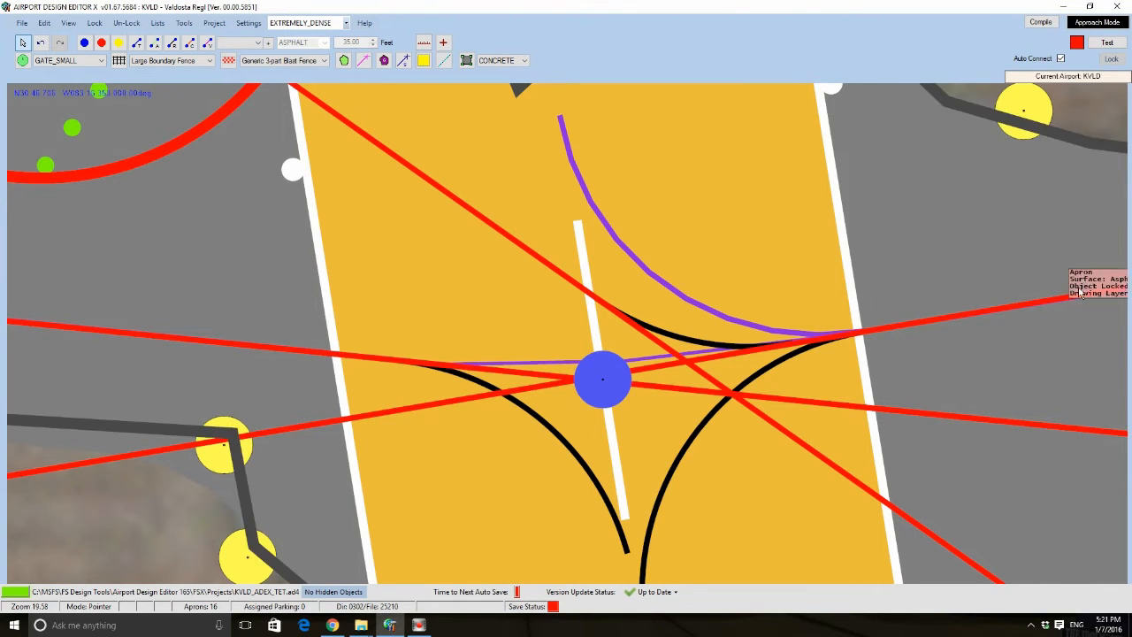
left_click(72, 498)
middle_click_drag(121, 443, 95, 416)
scroll(94, 416, "down", 8)
middle_click_drag(488, 443, 473, 342)
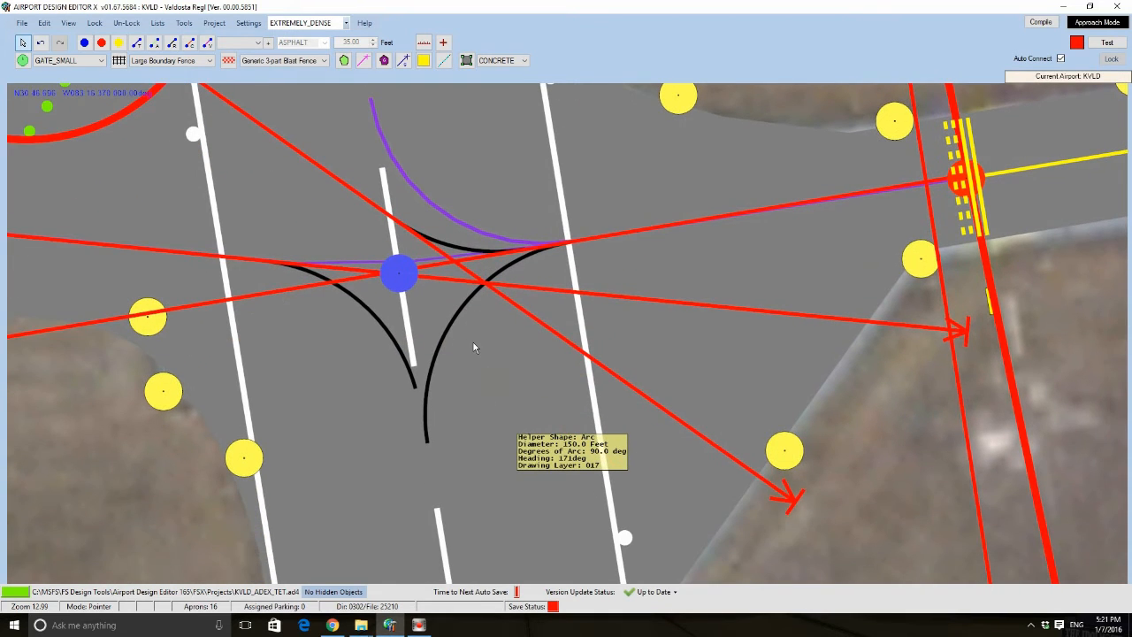
scroll(459, 321, "down", 5)
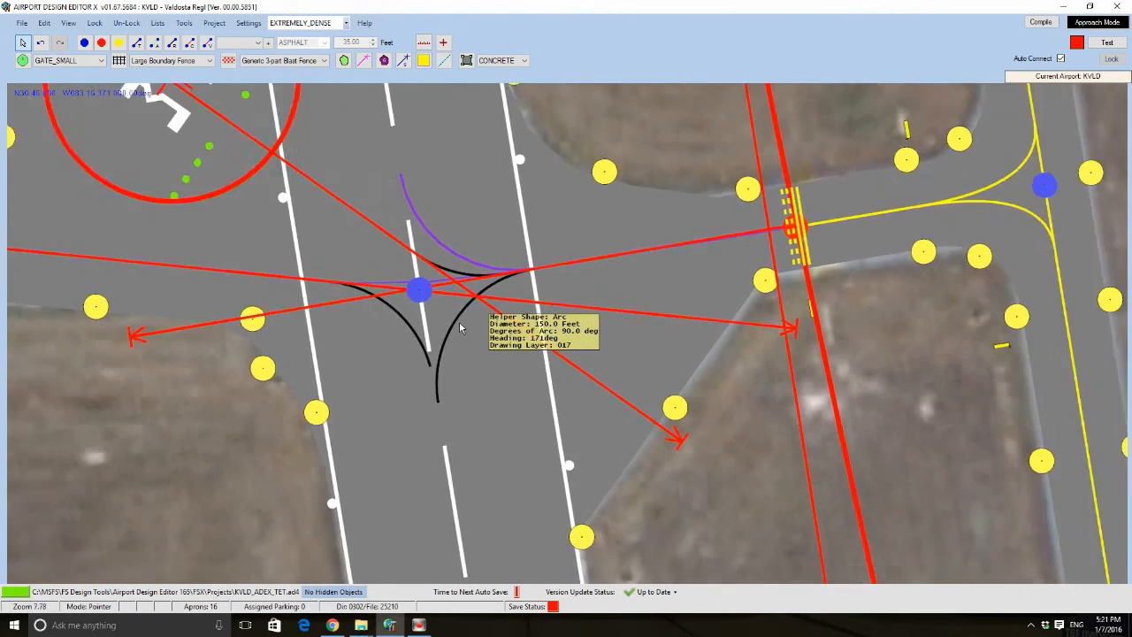
scroll(459, 321, "down", 2)
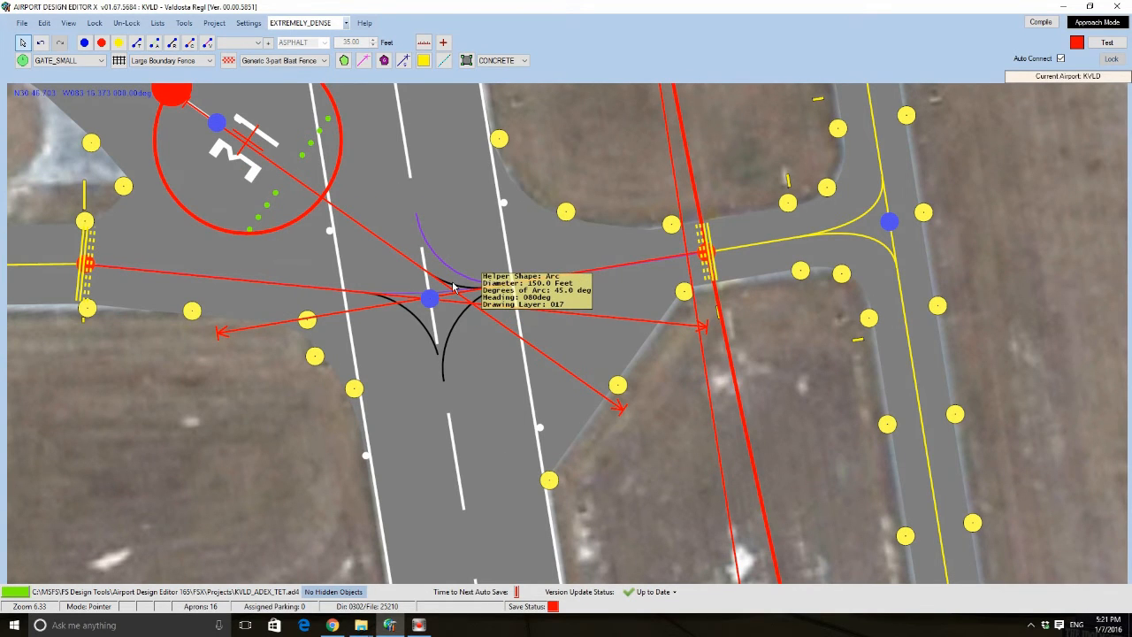
scroll(453, 290, "up", 8)
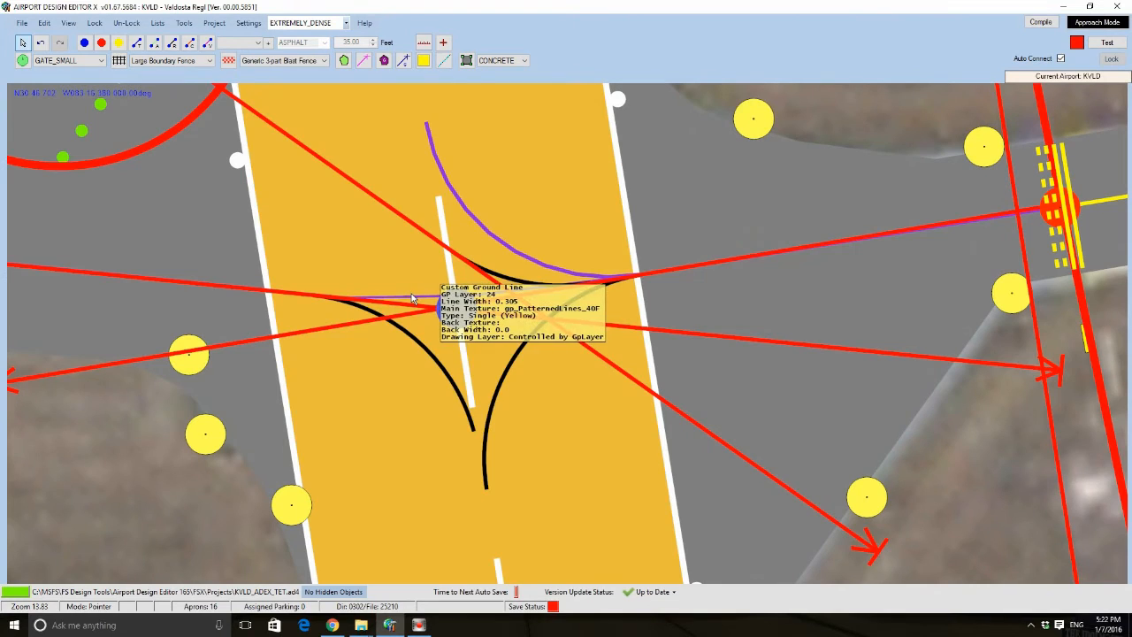
- Delete the custom ground line that runs east-west across the runway intersection
left_click(411, 299)
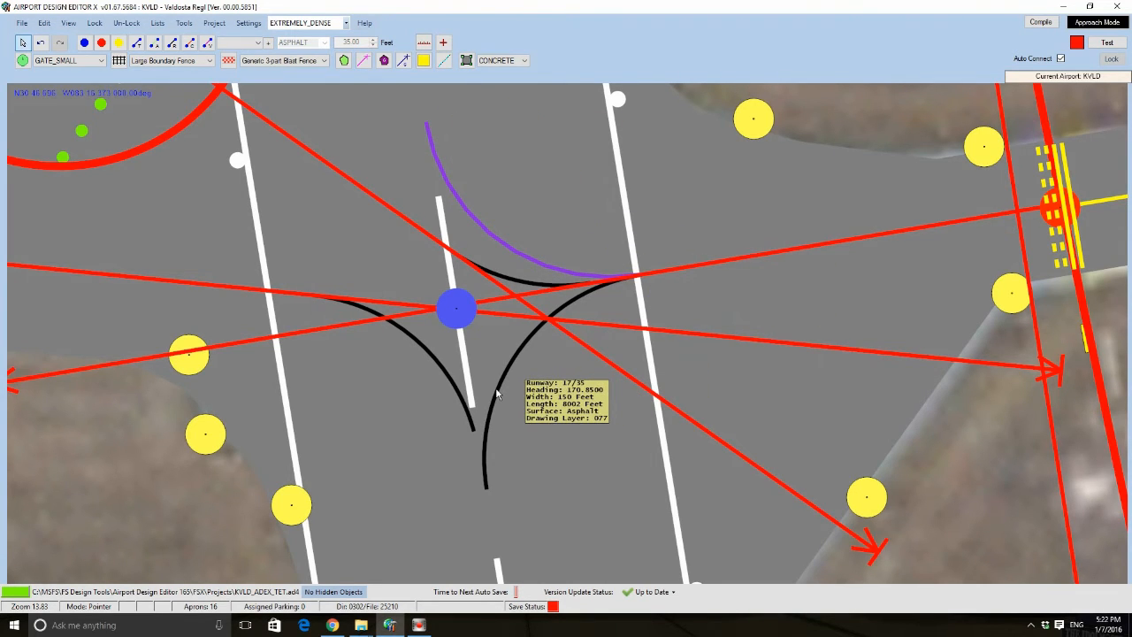
- Convert the southwest arc helper shape into a custom ground line with 1 ft width, gp_PatternedLines_40F texture and Single (Yellow) pattern
left_click(447, 389)
right_click(427, 382)
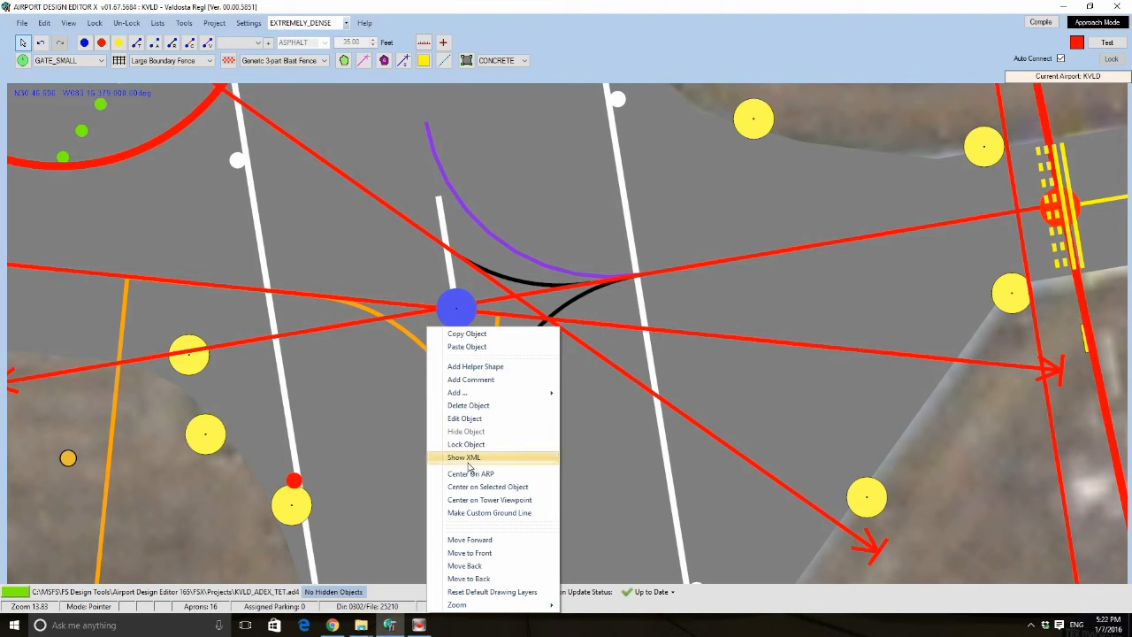
left_click(480, 513)
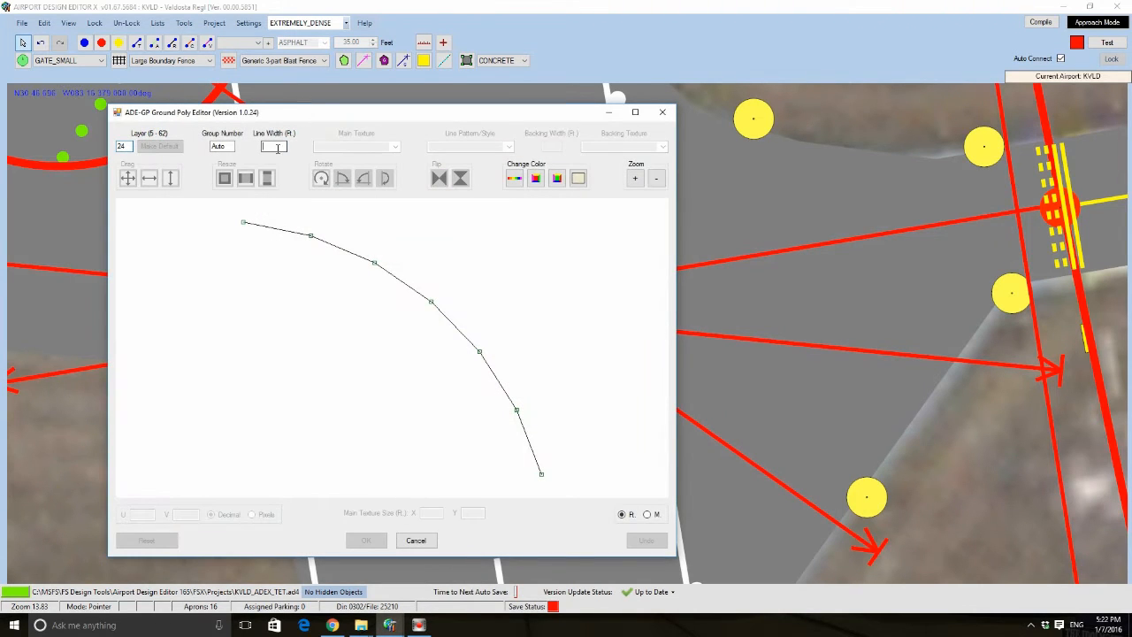
left_click(394, 148)
left_click(376, 157)
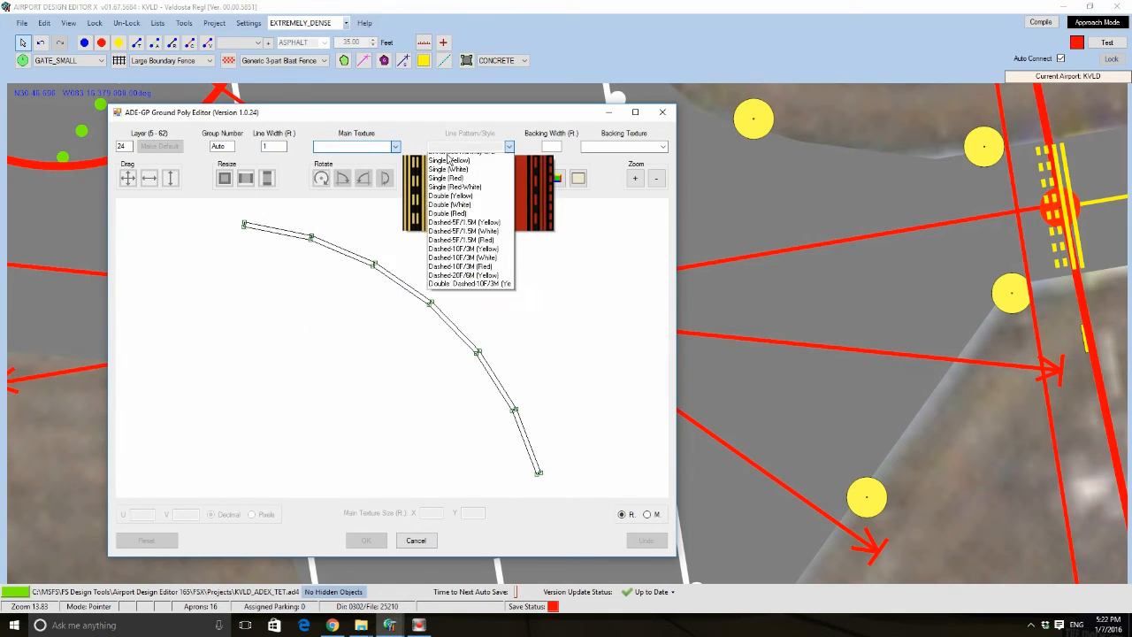
left_click(460, 185)
left_click(366, 540)
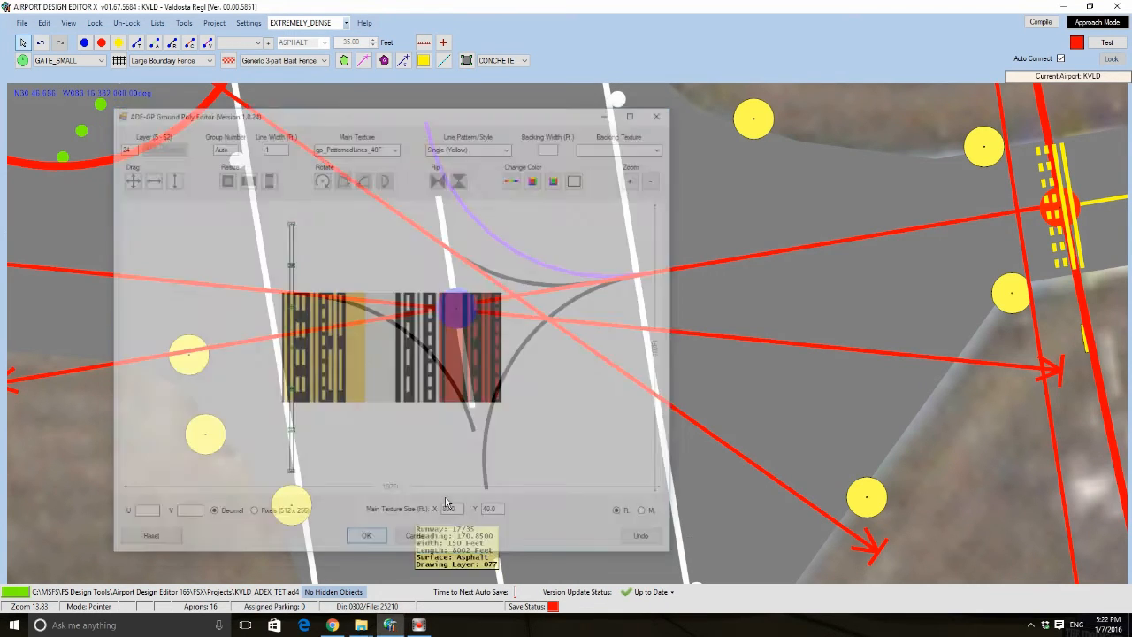
- Convert the southeast arc helper shape into a custom ground line with 1 ft width, gp_PatternedLines_40F texture and Single (Yellow) pattern
right_click(508, 364)
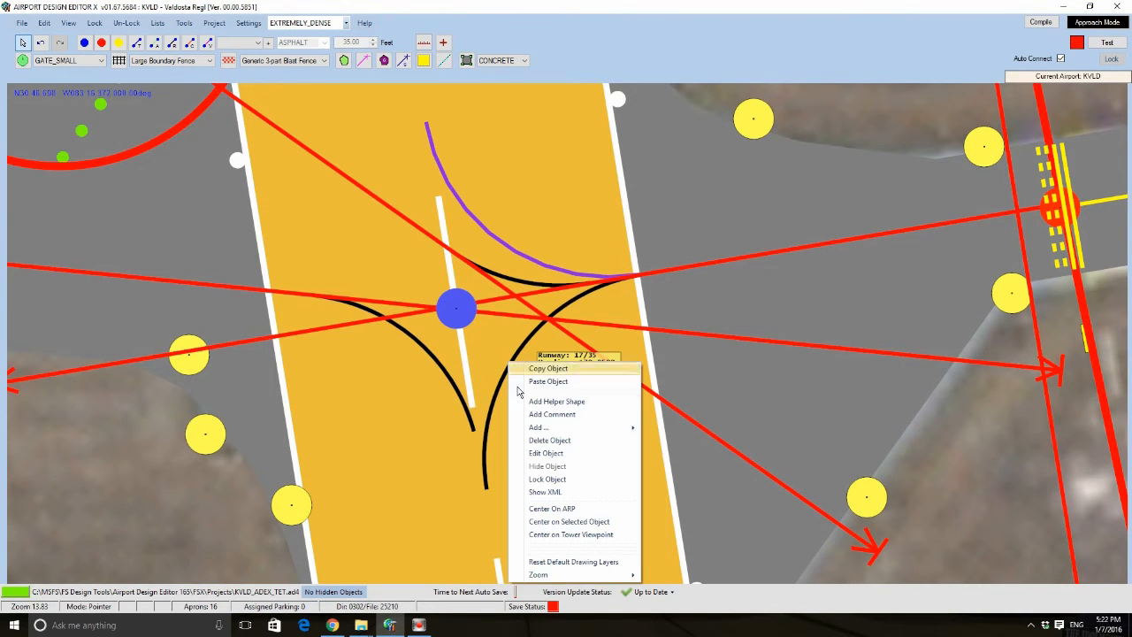
left_click(845, 307)
right_click(531, 343)
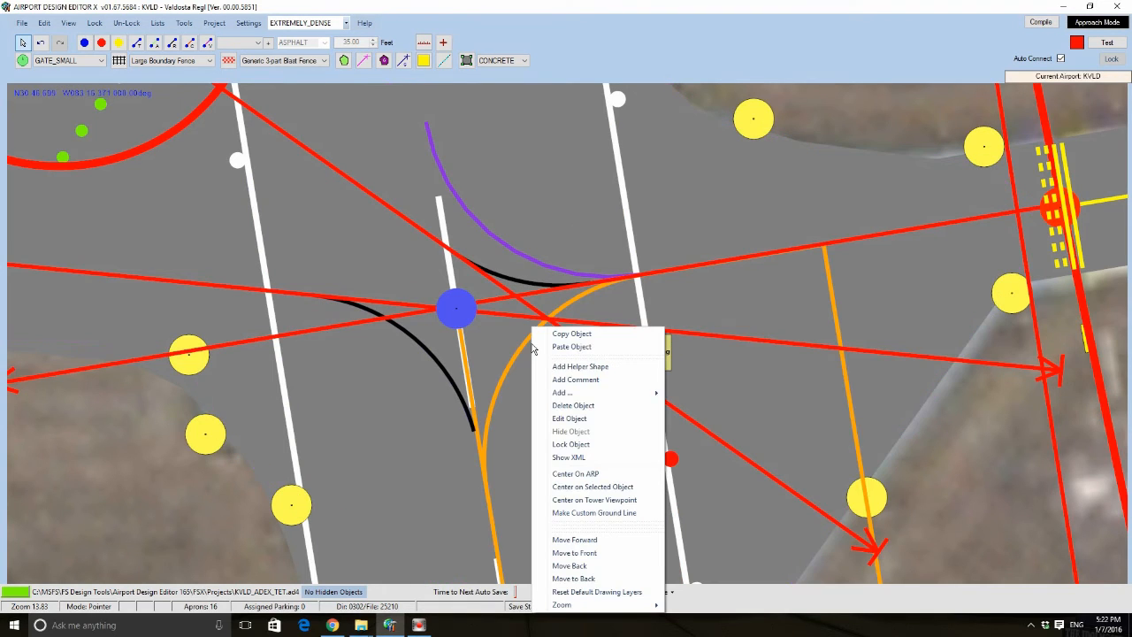
left_click(585, 515)
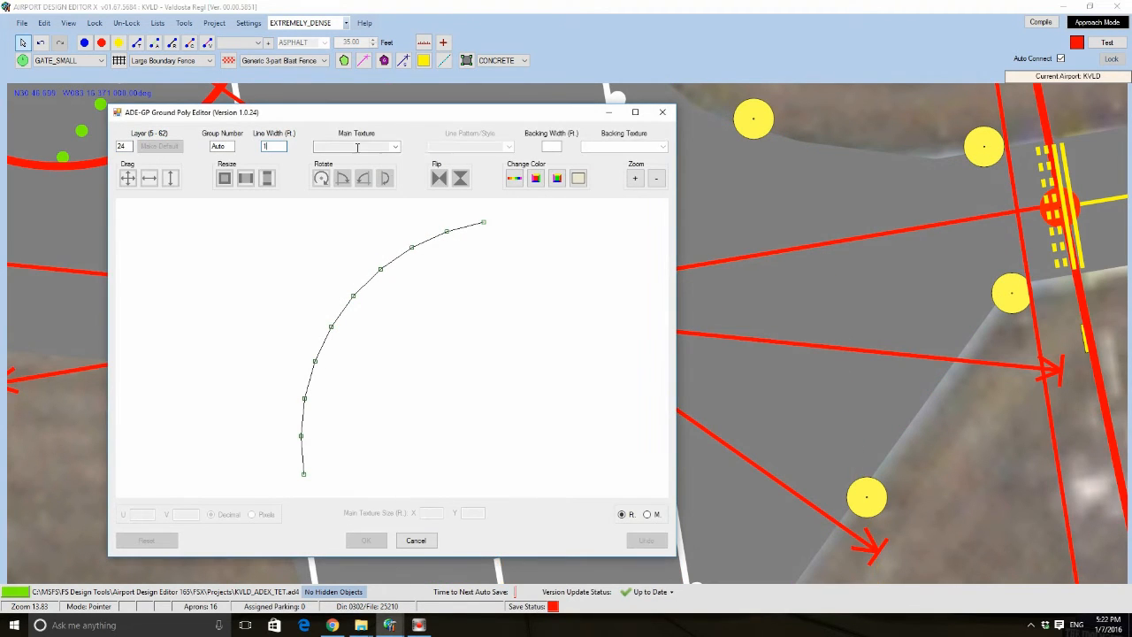
left_click(392, 148)
left_click(376, 157)
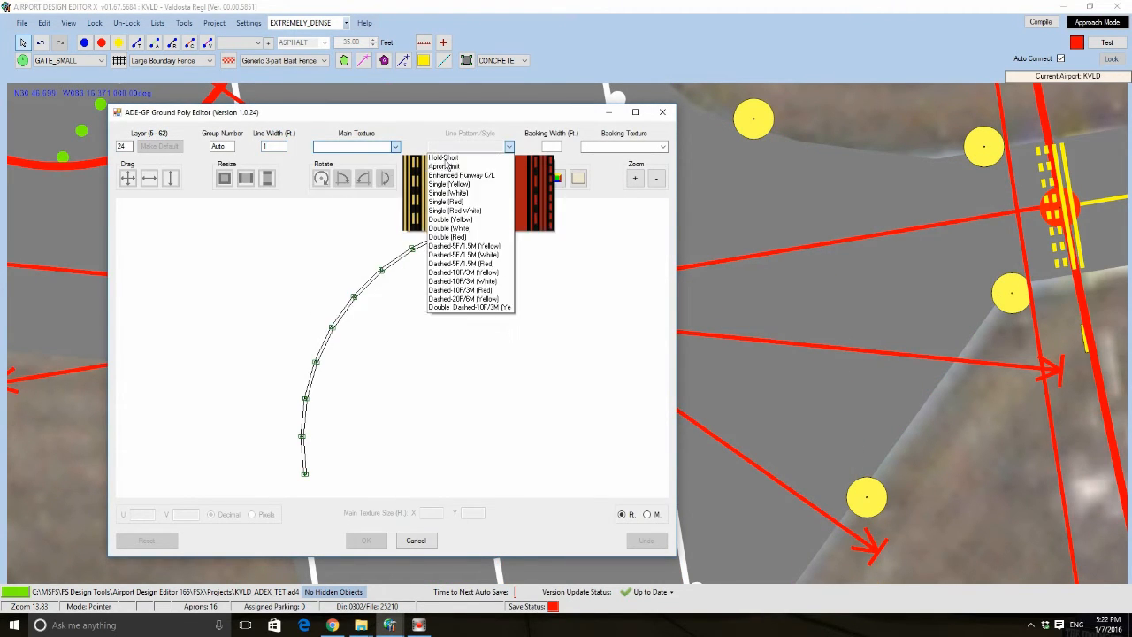
left_click(456, 184)
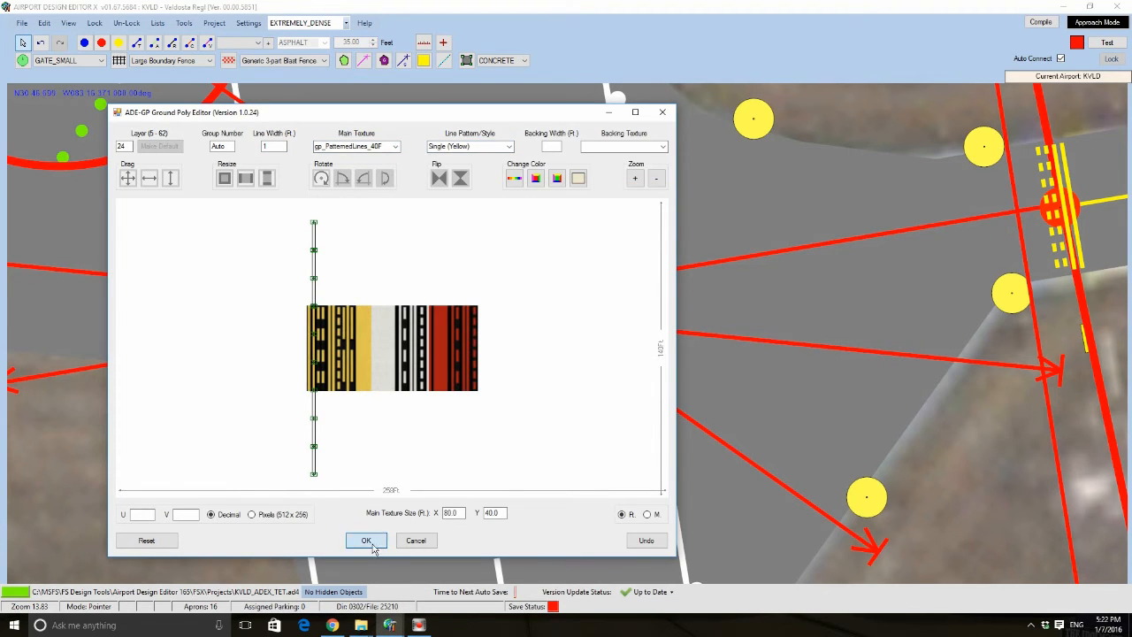
left_click(369, 544)
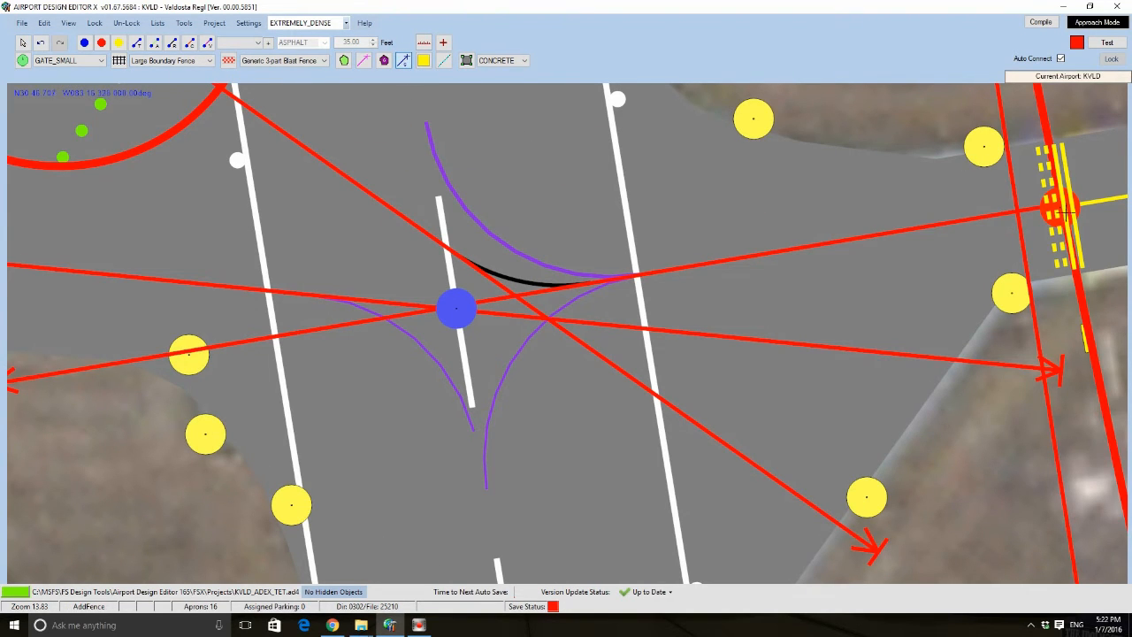
- Draw a custom ground line from the east hold-short node along the 45-degree arc to the node at the runway 31 start
scroll(599, 285, "up", 4)
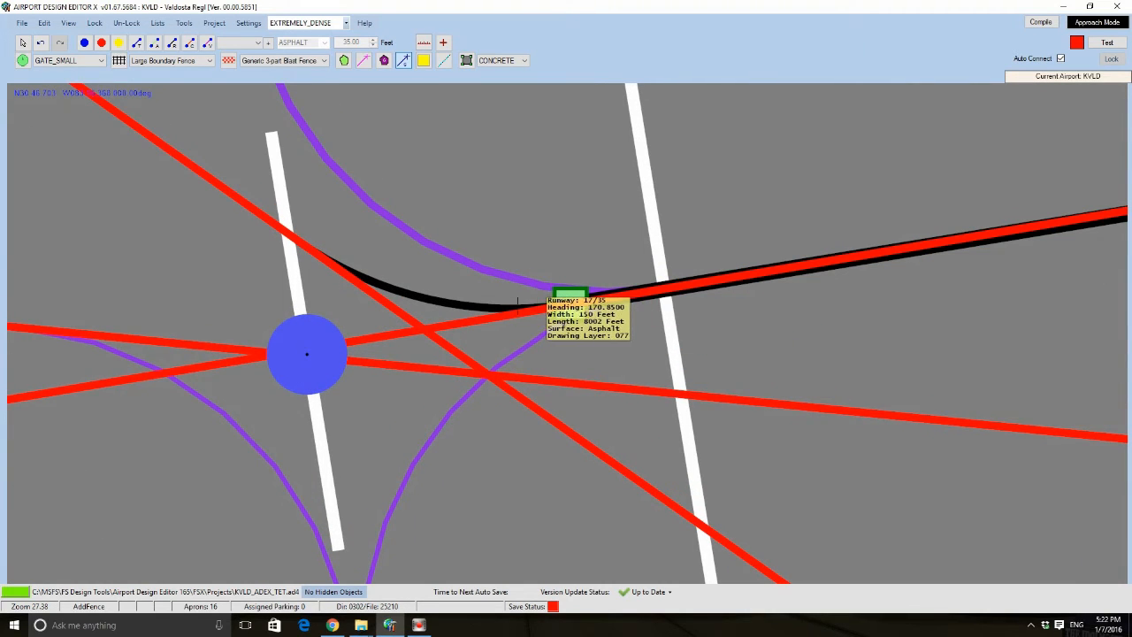
left_click_drag(491, 305, 418, 294)
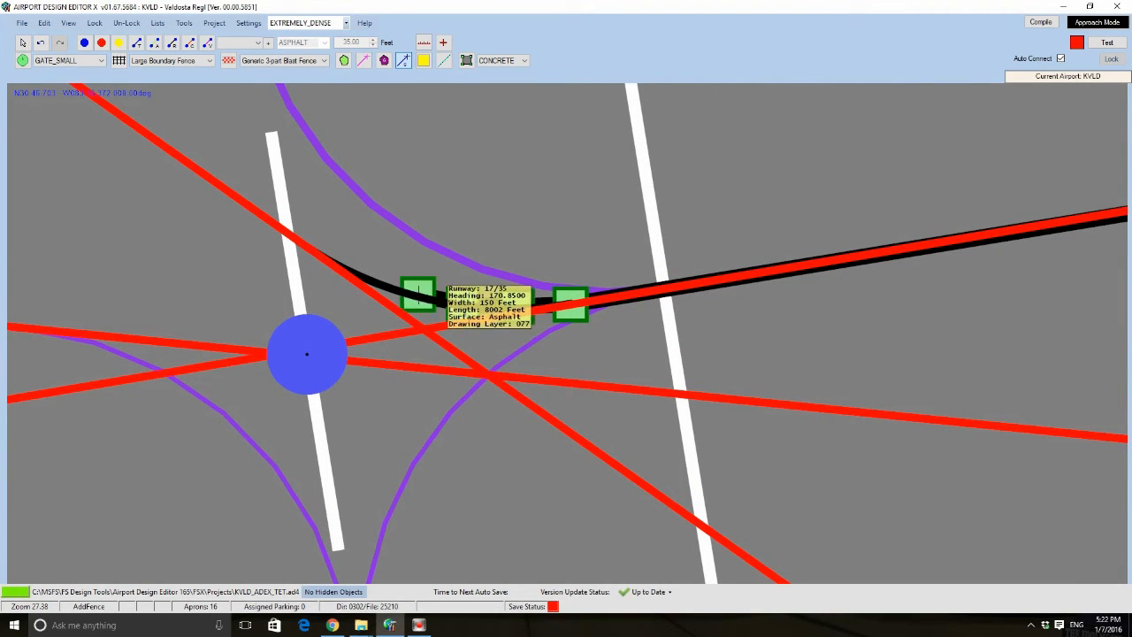
left_click(309, 249)
right_click_drag(245, 155, 164, 222)
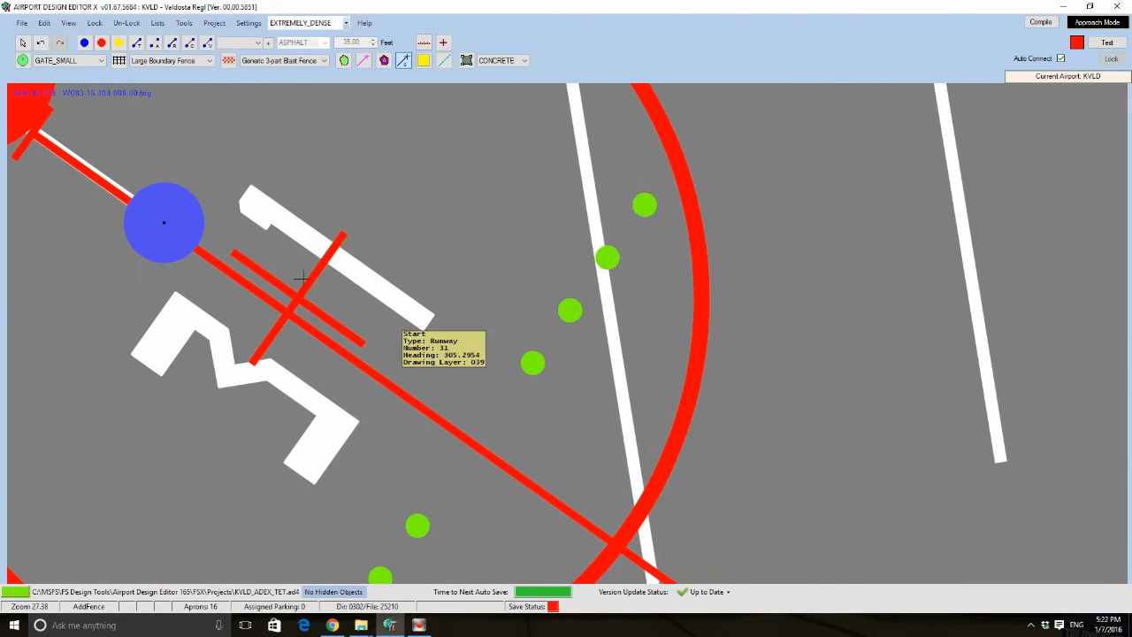
double_click(165, 222)
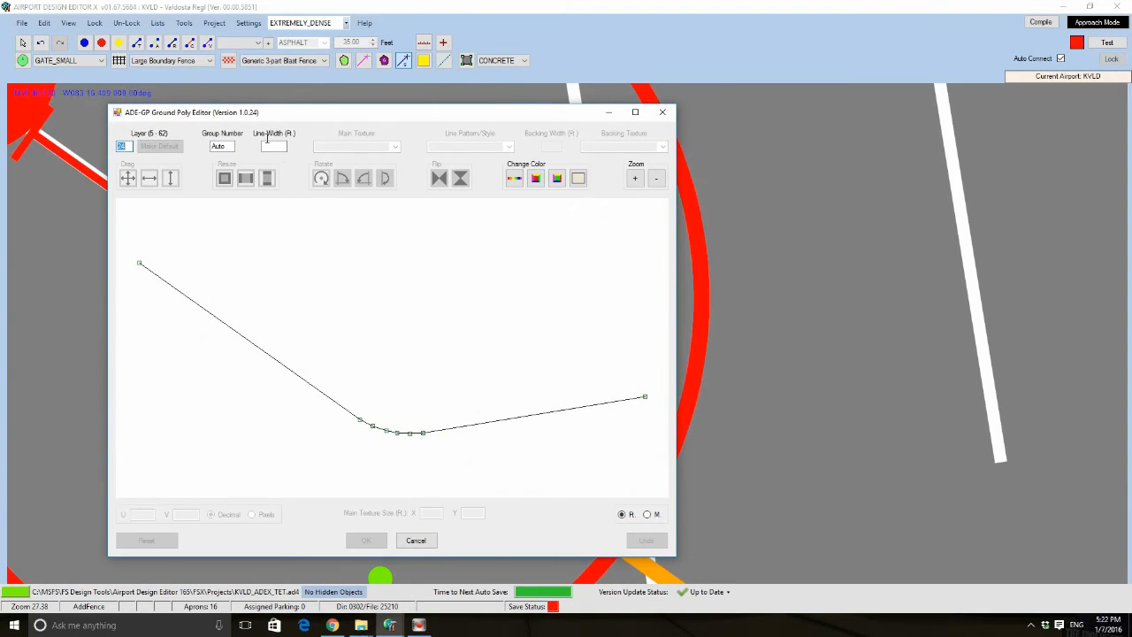
- Set the new runway 31 ground line to 1 ft width, gp_PatternedLines_40F texture and Single (Yellow) pattern, and accept it
left_click(274, 145)
type("1")
left_click(394, 147)
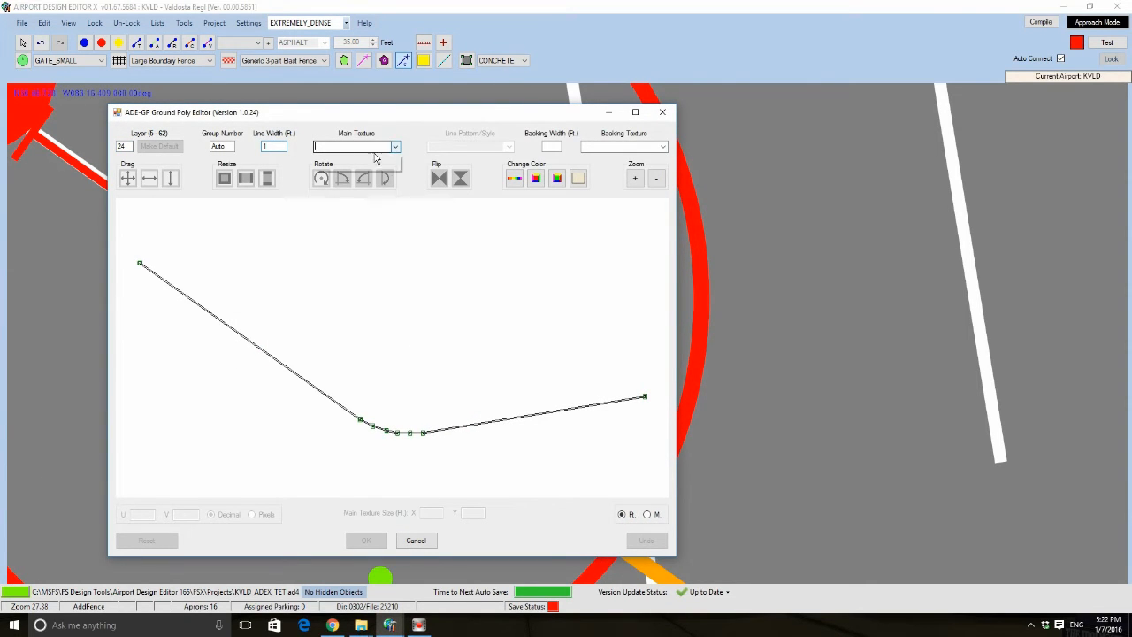
left_click(382, 159)
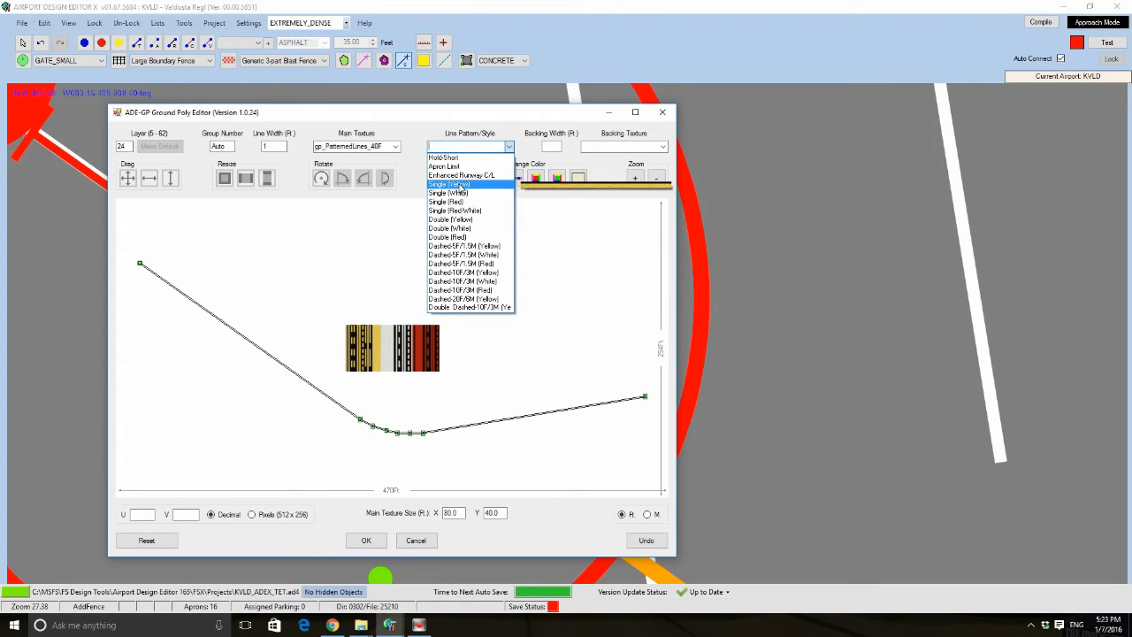
left_click(451, 184)
left_click(365, 539)
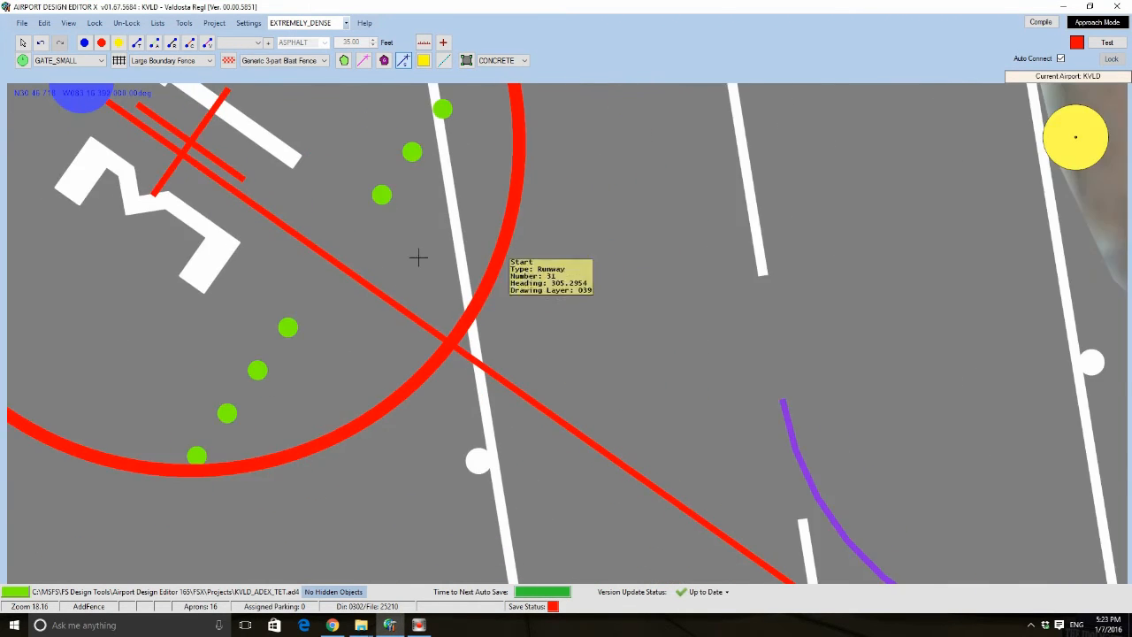
- Clear the backing width of the northeast curved custom ground line and accept the change
left_click(22, 44)
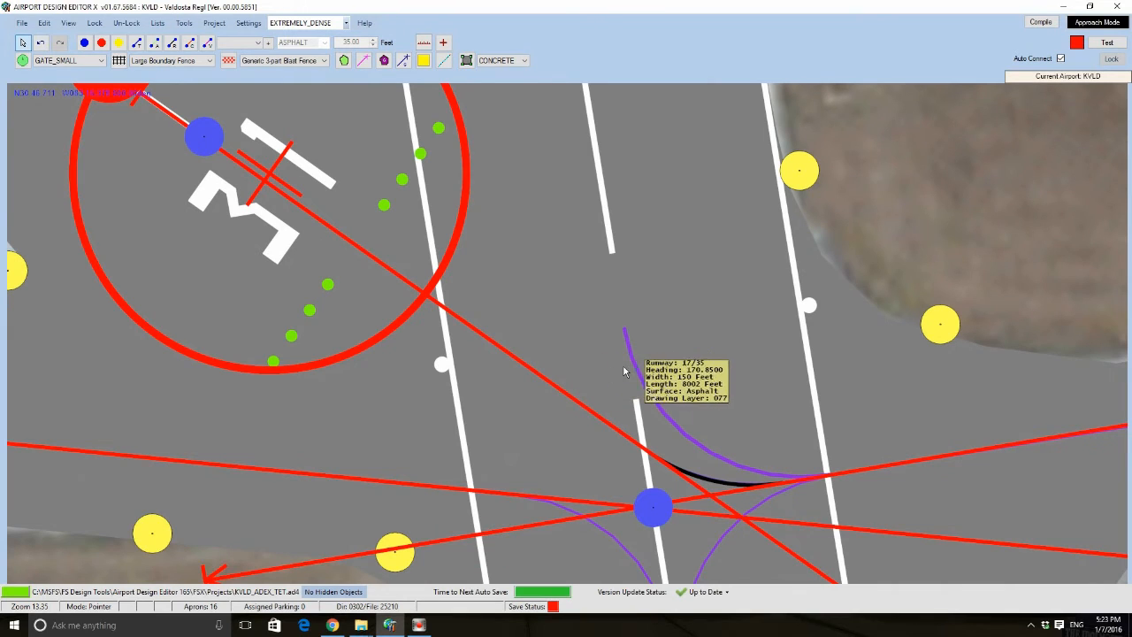
double_click(640, 364)
key("Escape")
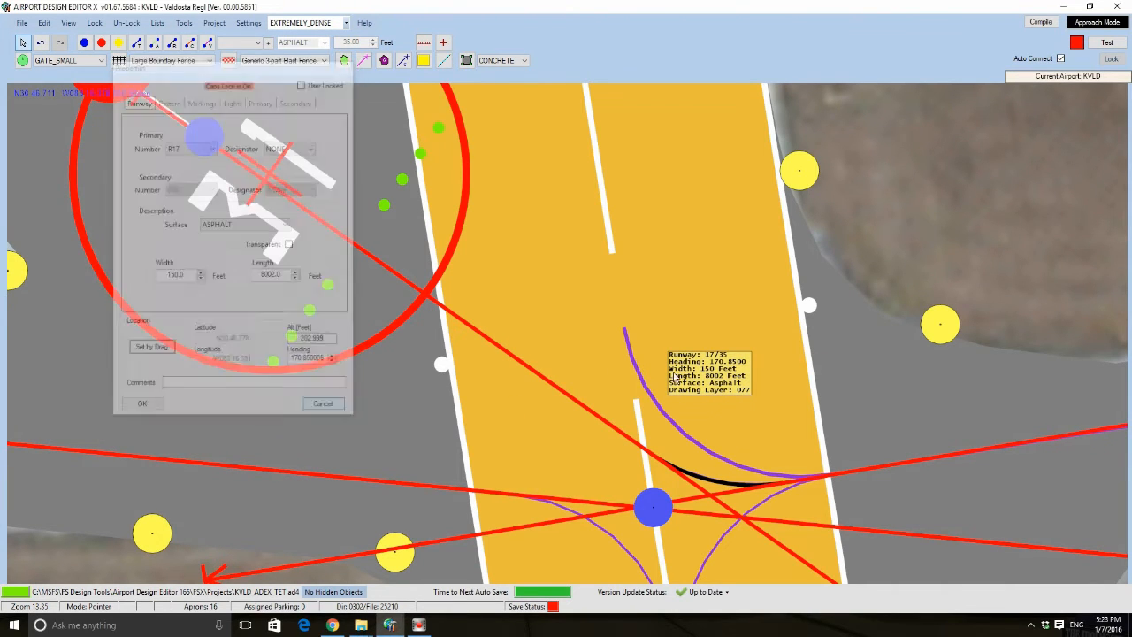
double_click(630, 350)
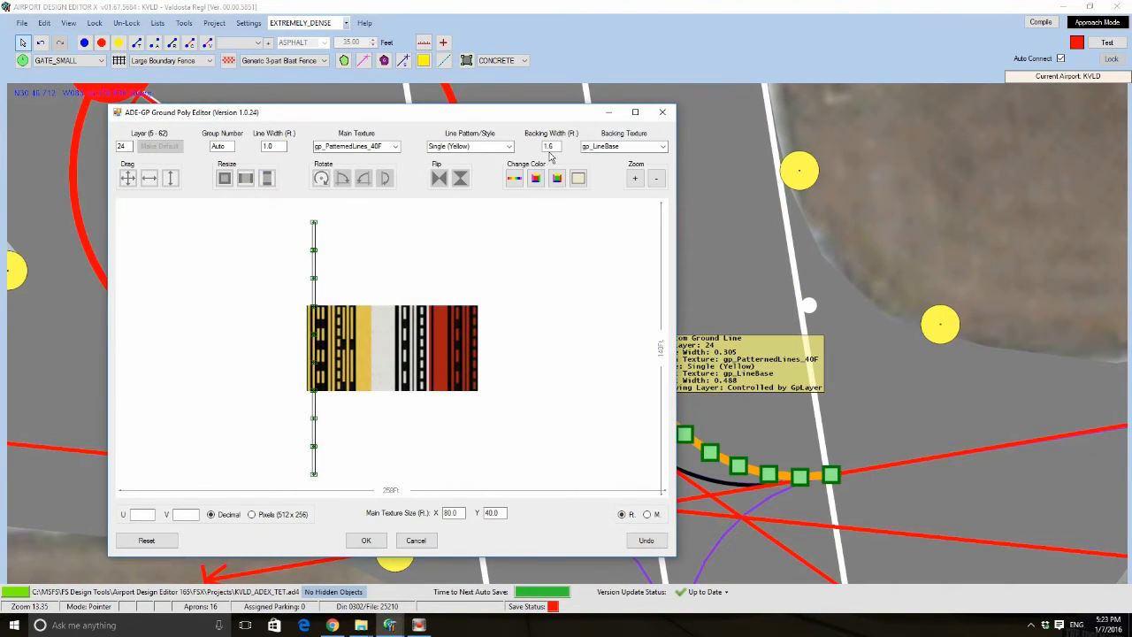
key("BackSpace")
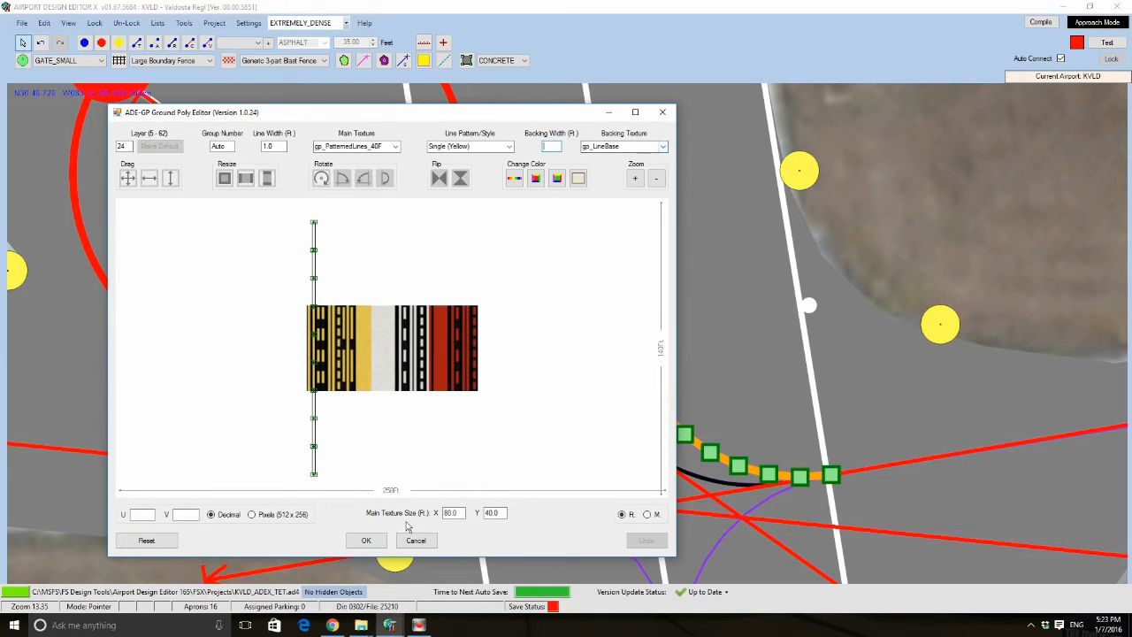
left_click(375, 540)
left_click(993, 266)
- Delete the 45-degree arc helper shape and the taxi junction node southwest of the runway intersection
scroll(743, 180, "down", 4)
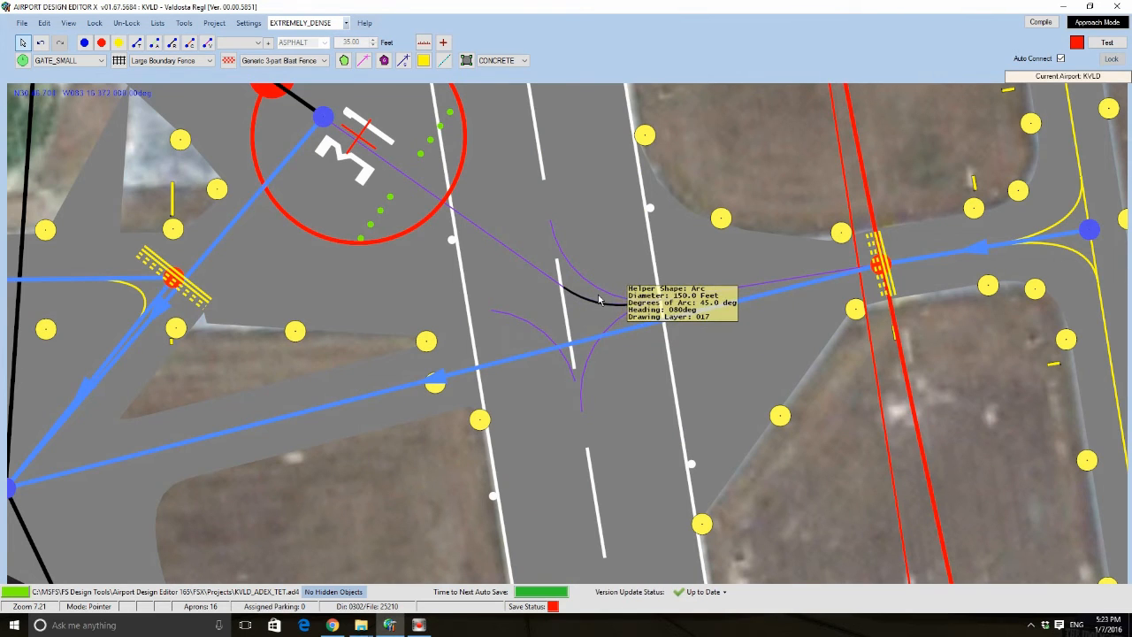
left_click_drag(900, 511, 807, 535)
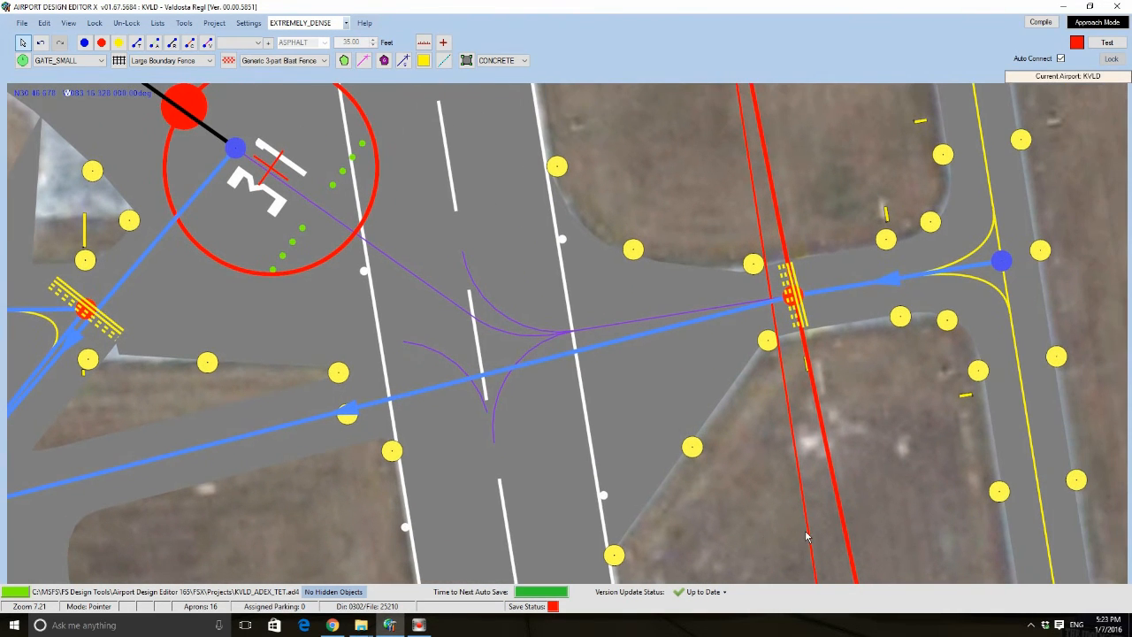
left_click_drag(161, 507, 460, 359)
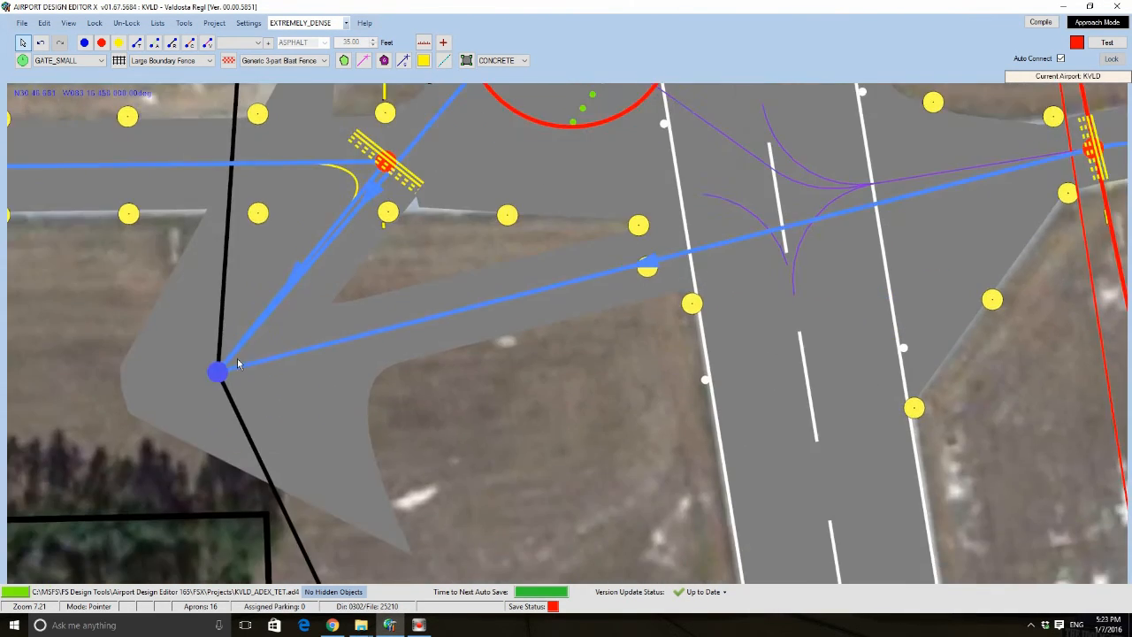
left_click(217, 369)
key("Delete")
- Examine the finished ground lines at the runway intersection and the taxiway layout up to the terminal apron
left_click_drag(309, 430, 51, 474)
scroll(50, 474, "down", 2)
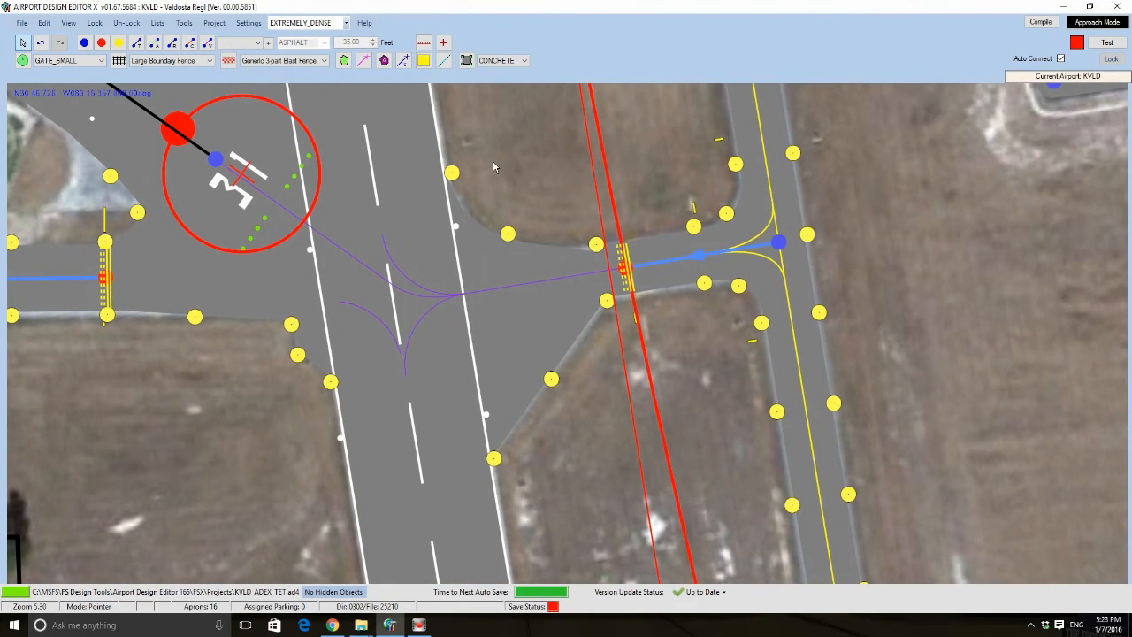
left_click_drag(492, 160, 513, 255)
mouse_move(200, 215)
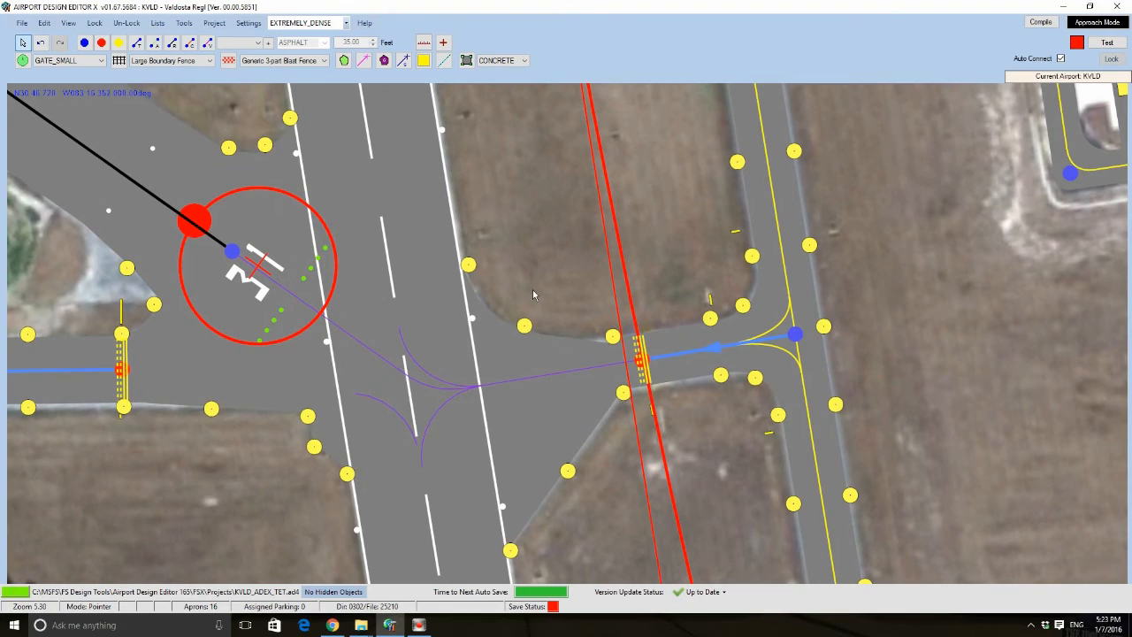
scroll(502, 334, "up", 2)
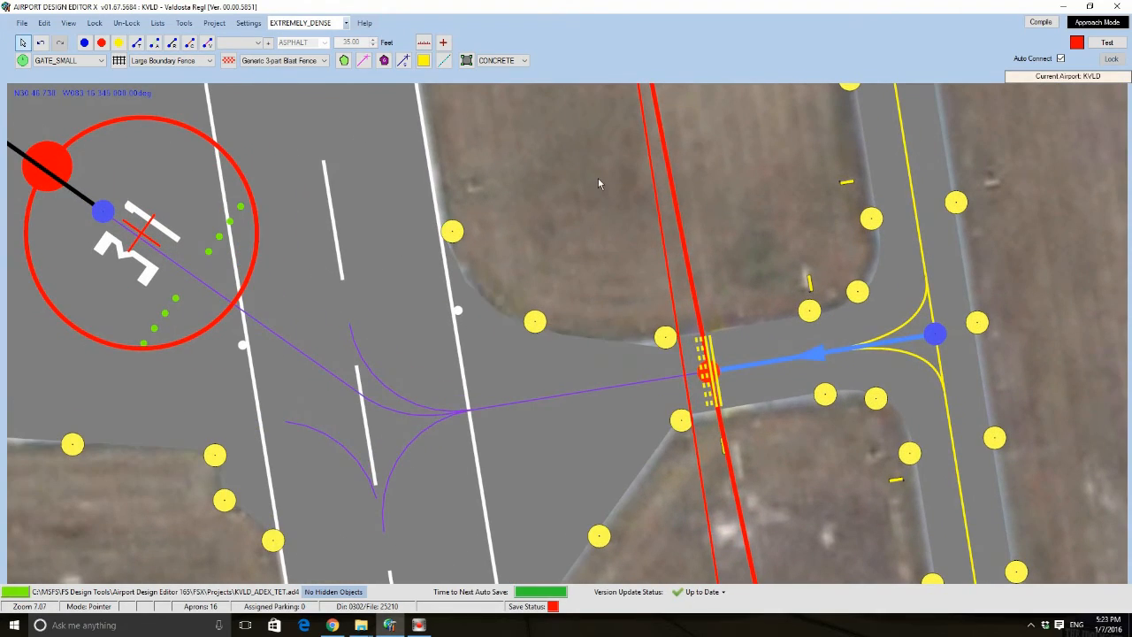
scroll(599, 178, "down", 2)
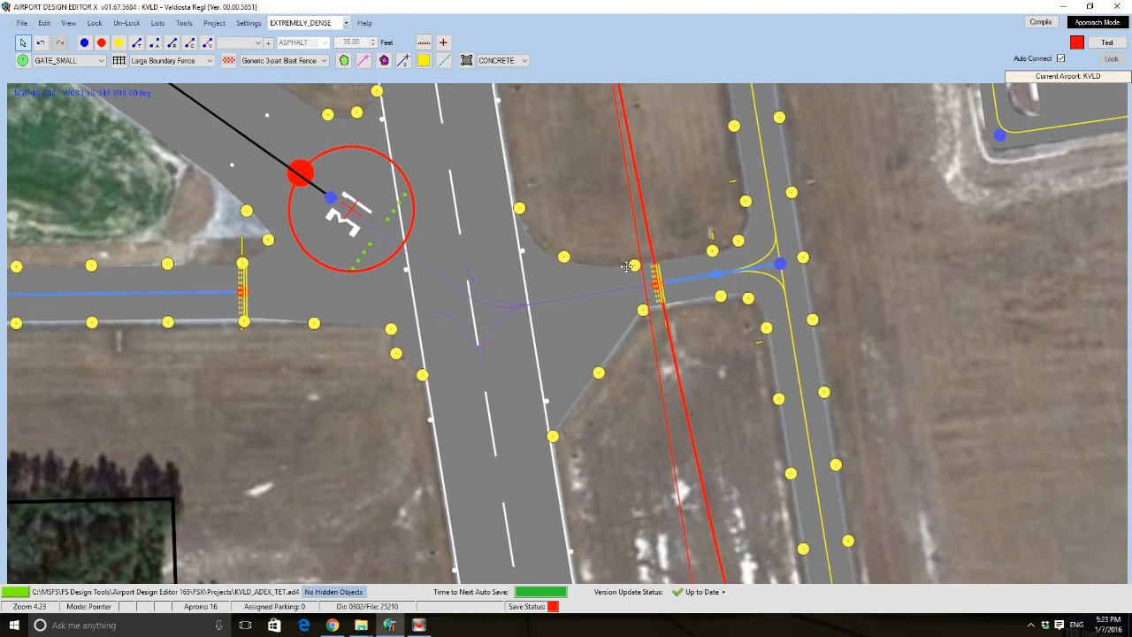
scroll(624, 437, "down", 4)
scroll(623, 437, "down", 1)
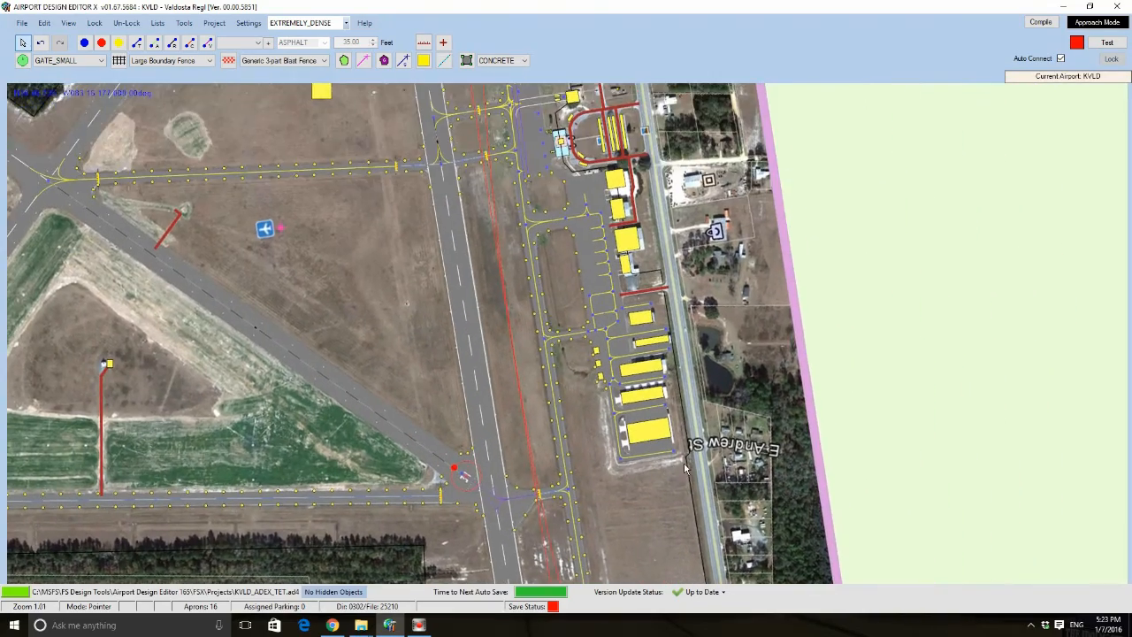
scroll(687, 466, "up", 2)
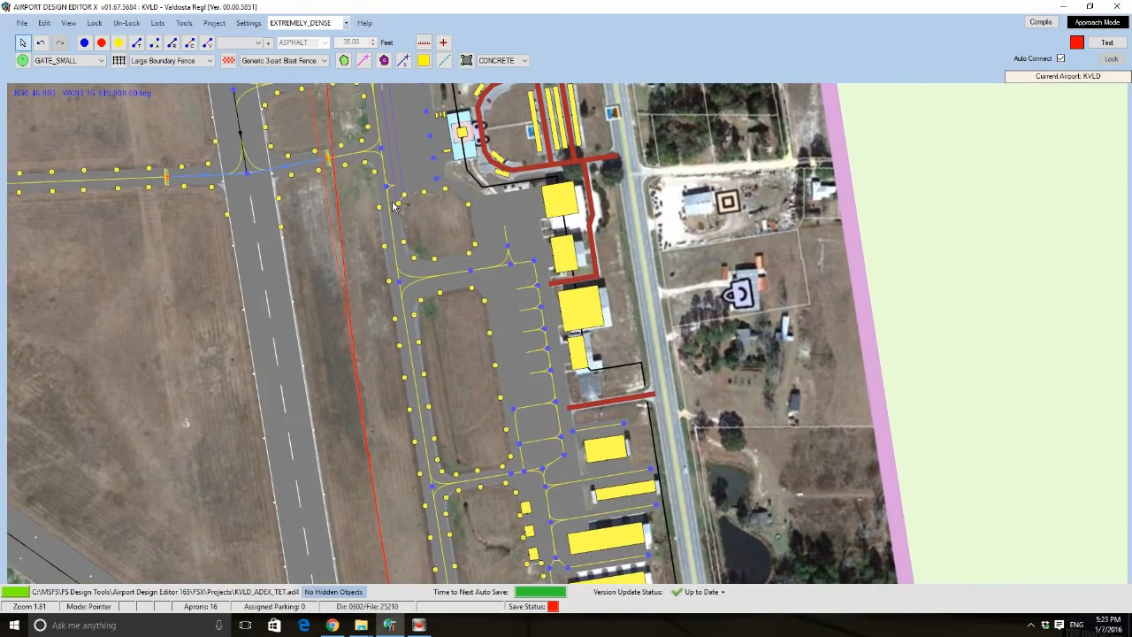
left_click_drag(346, 212, 352, 354)
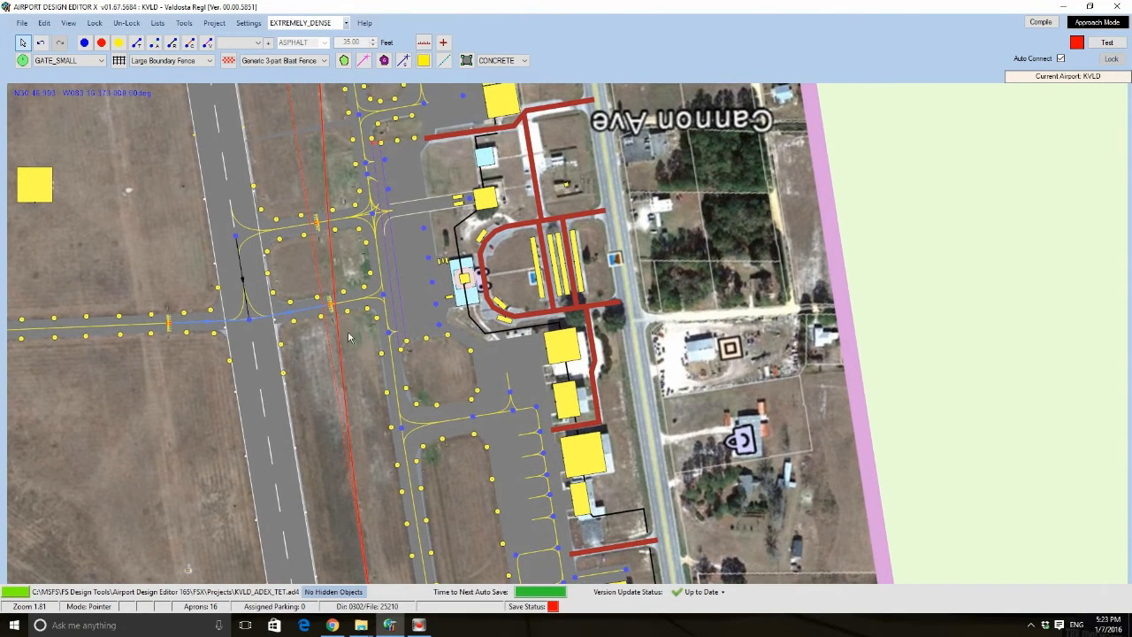
- Show the parking spots on the airport chart and inspect those along the terminal apron
left_click(68, 23)
left_click(128, 206)
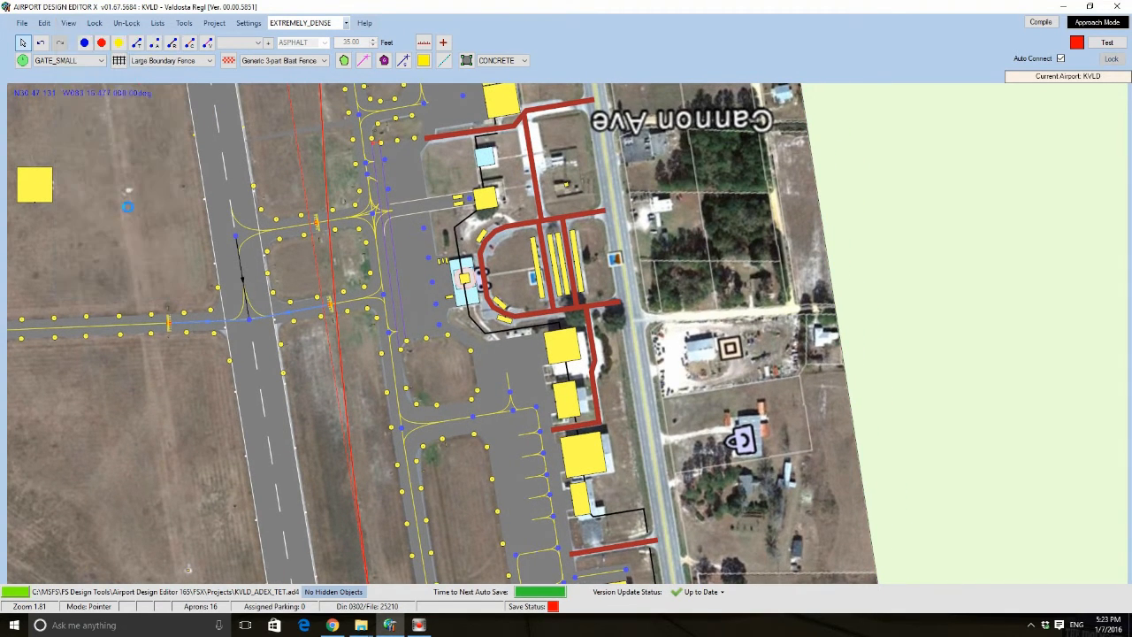
scroll(375, 299, "up", 4)
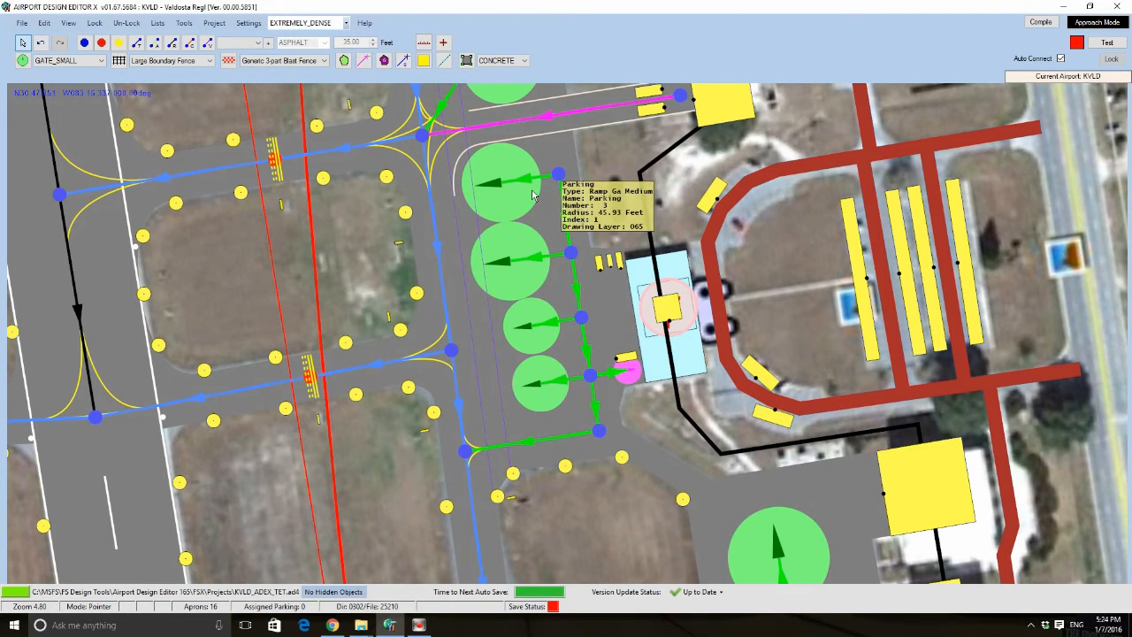
scroll(532, 191, "up", 1)
middle_click_drag(532, 191, 496, 461)
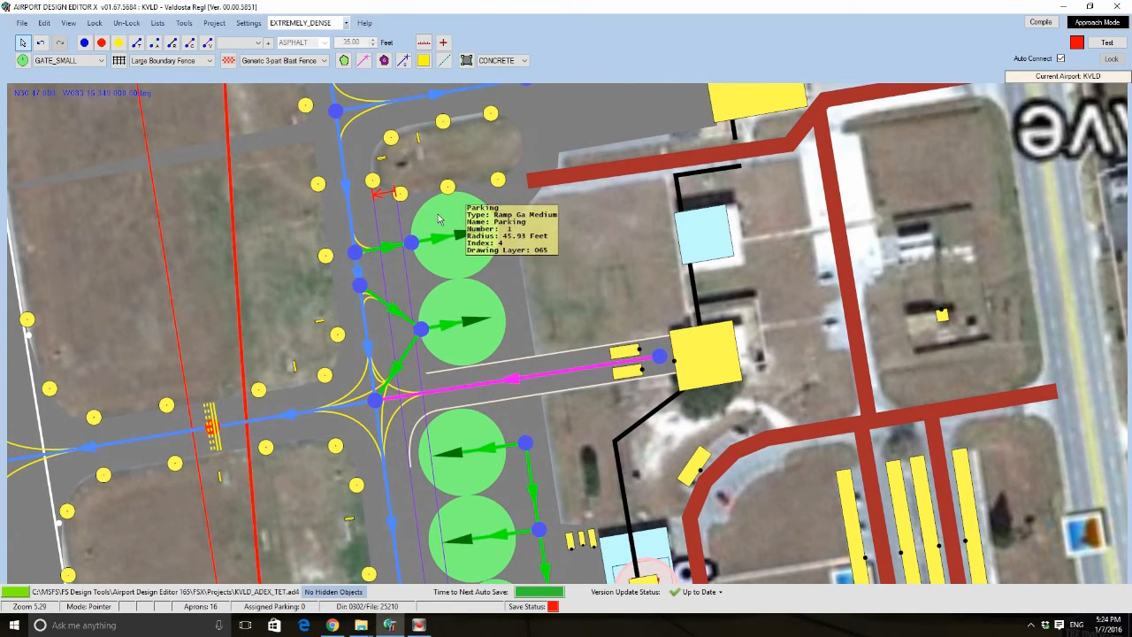
- Examine the terminal apron's parking spots, taxi links and boundary from end to end, plus the wider KVLD layout around it
left_click(470, 257)
scroll(482, 241, "up", 6)
left_click_drag(556, 216, 172, 285)
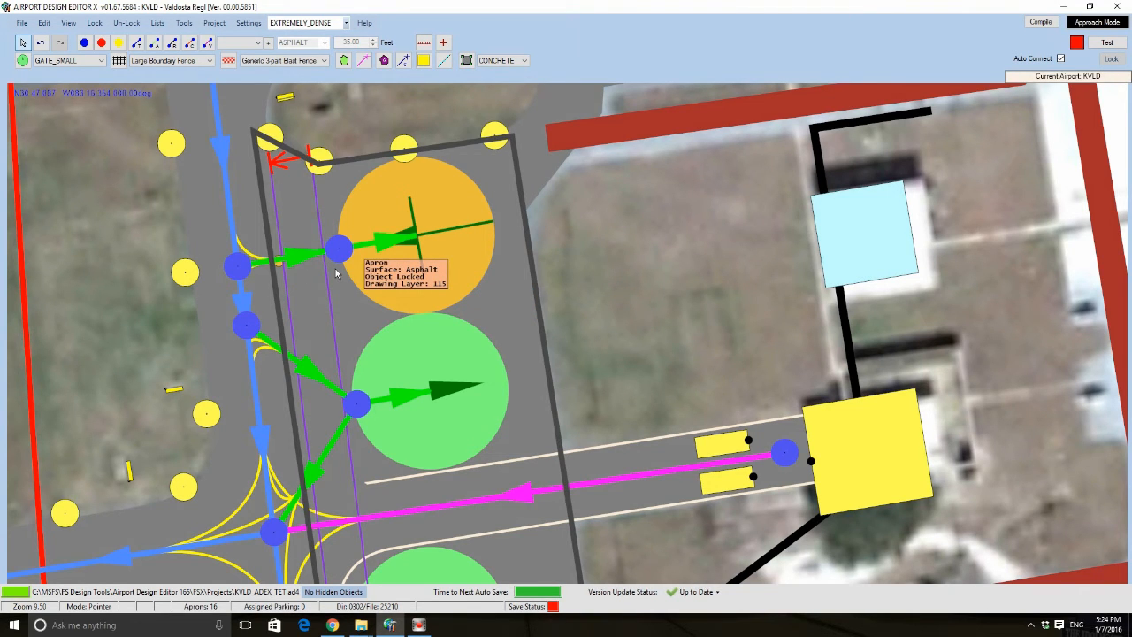
middle_click_drag(463, 387, 409, 120)
scroll(408, 120, "down", 3)
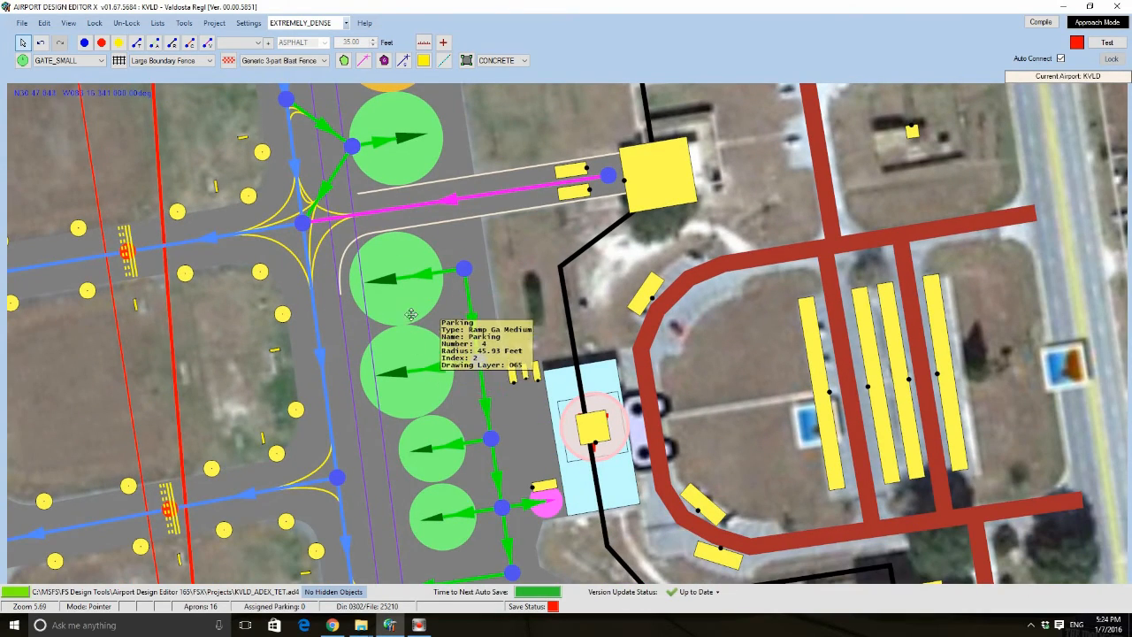
middle_click_drag(411, 315, 400, 189)
scroll(400, 191, "up", 4)
middle_click_drag(404, 452, 328, 167)
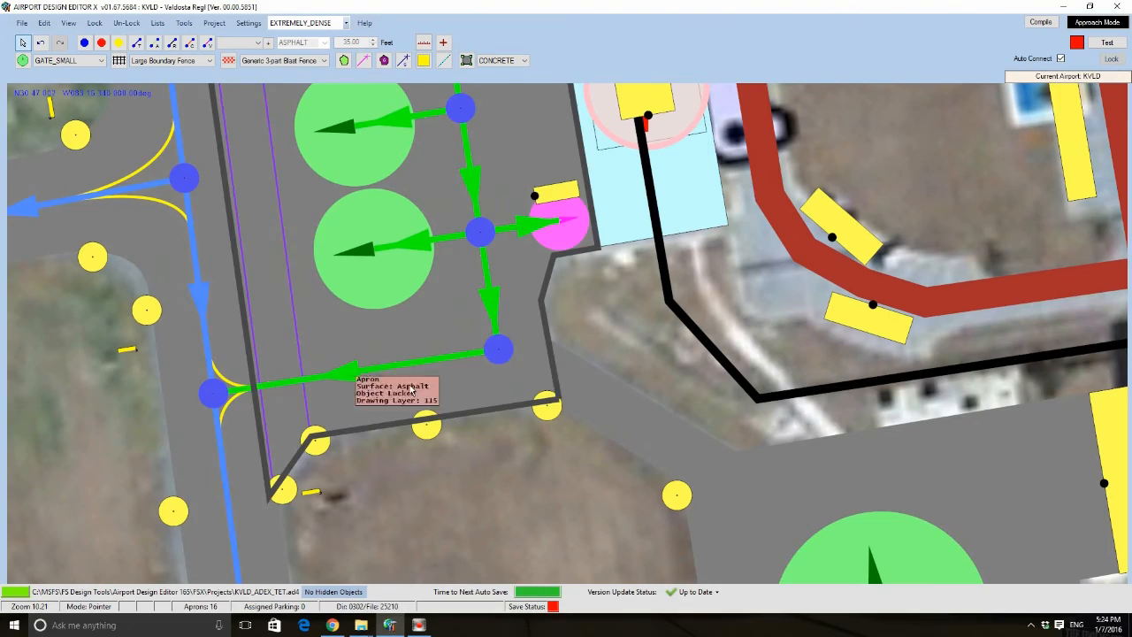
scroll(442, 281, "down", 4)
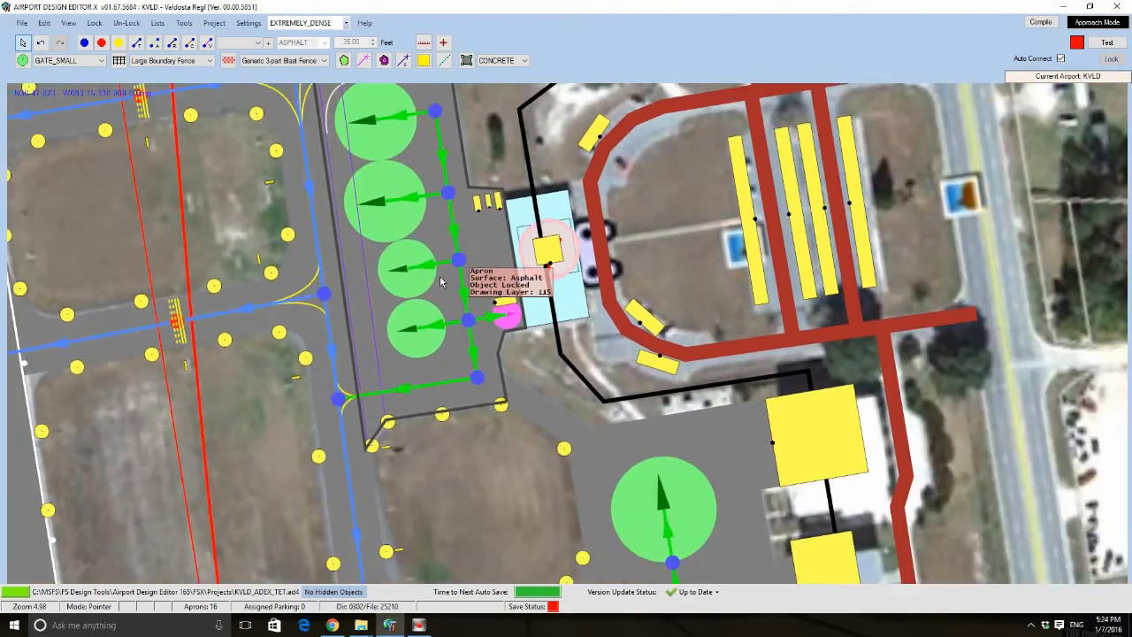
scroll(442, 281, "down", 6)
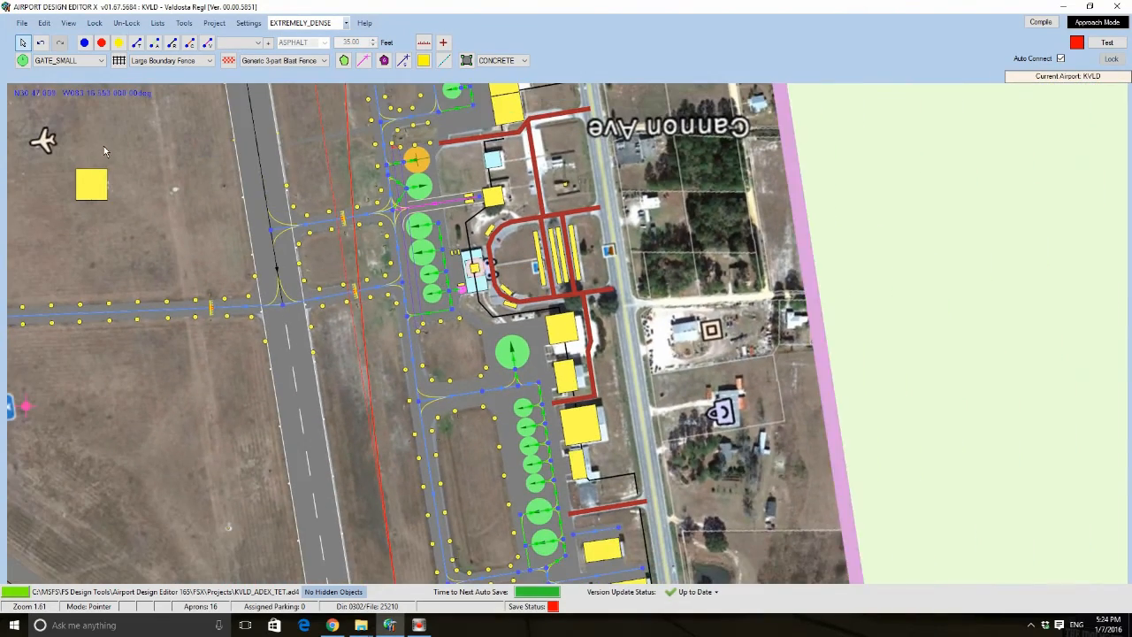
left_click_drag(103, 151, 603, 574)
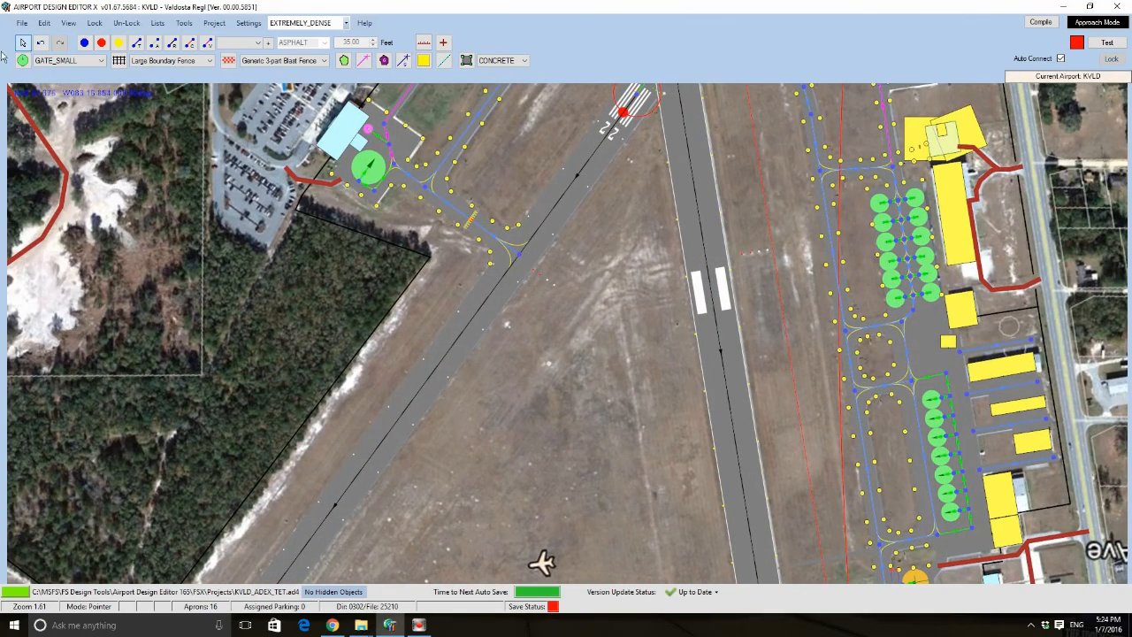
- Open the project KCTY_ADEX_TET.ad4 without saving the changes to the current airport
left_click(21, 22)
left_click(62, 68)
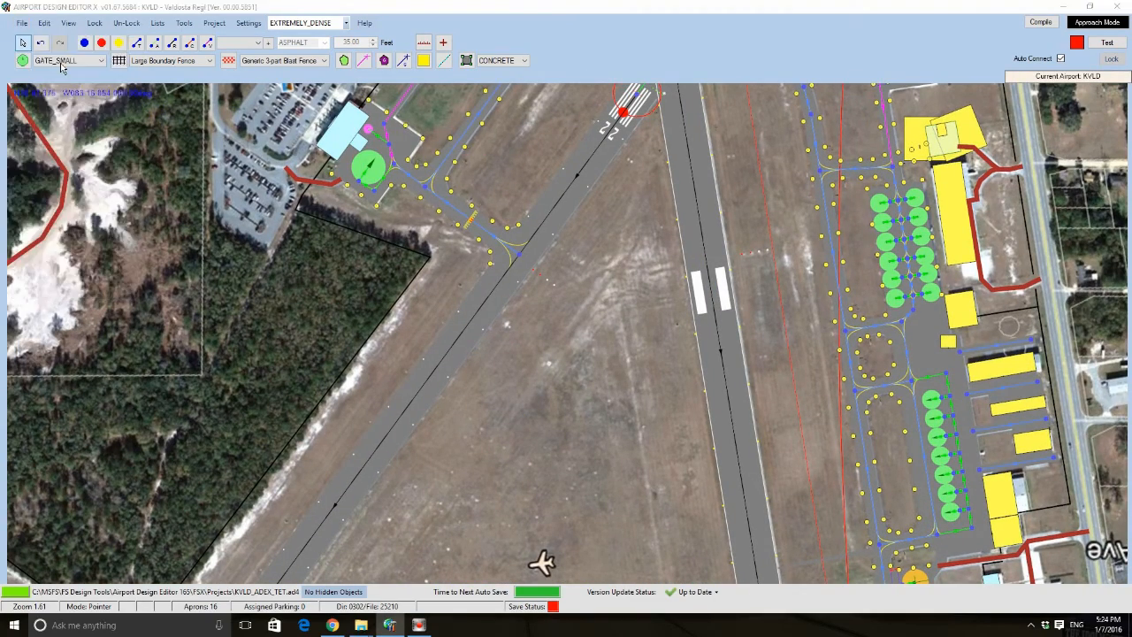
left_click(203, 156)
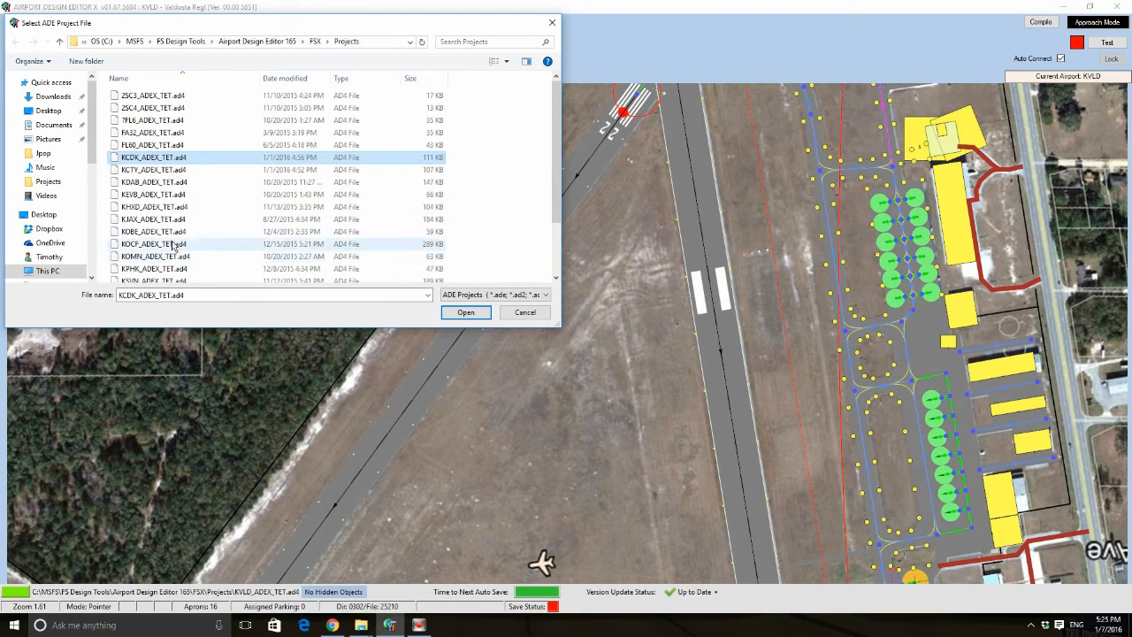
left_click(165, 171)
double_click(164, 174)
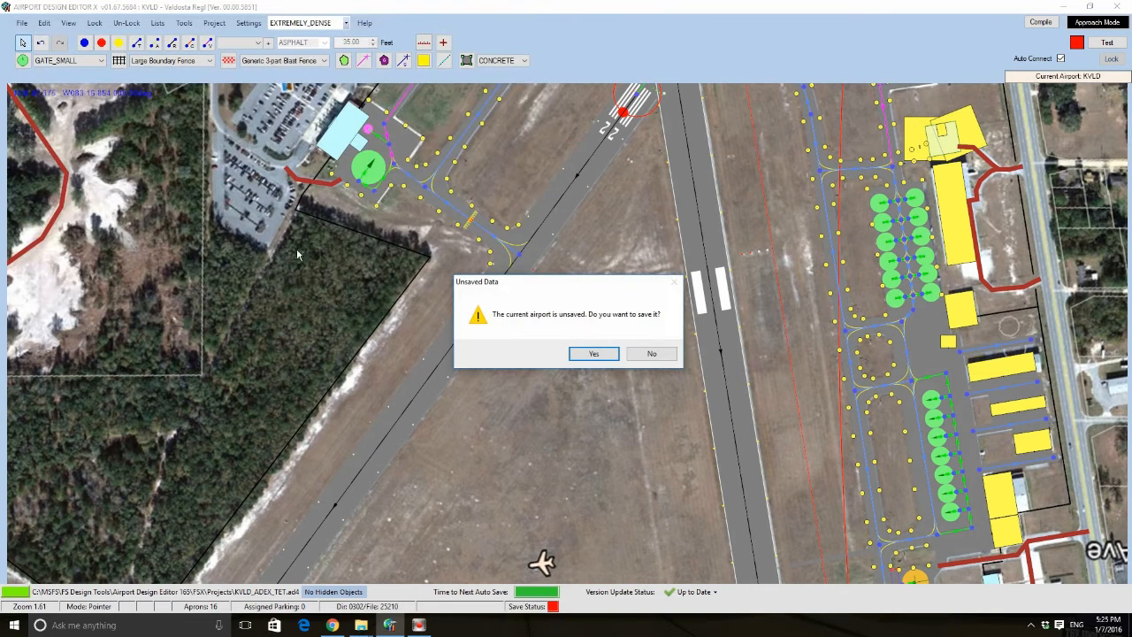
left_click(648, 354)
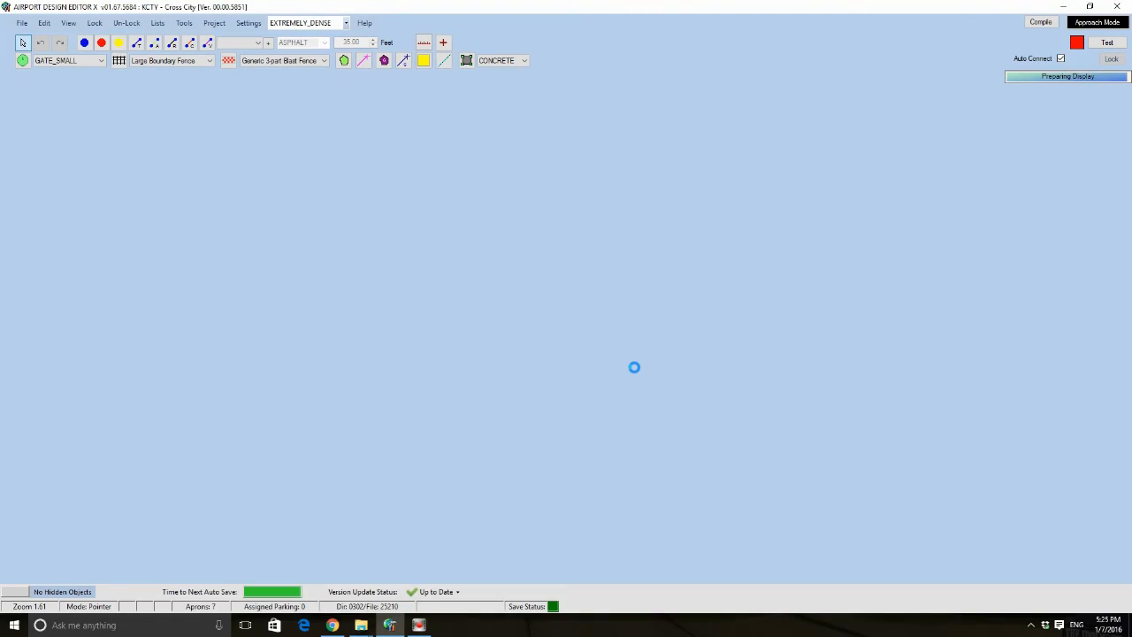
- Link parking spot 13 on KCTY's main apron to the taxi line running between the parking rows and turn off the new link's center line
scroll(537, 434, "up", 3)
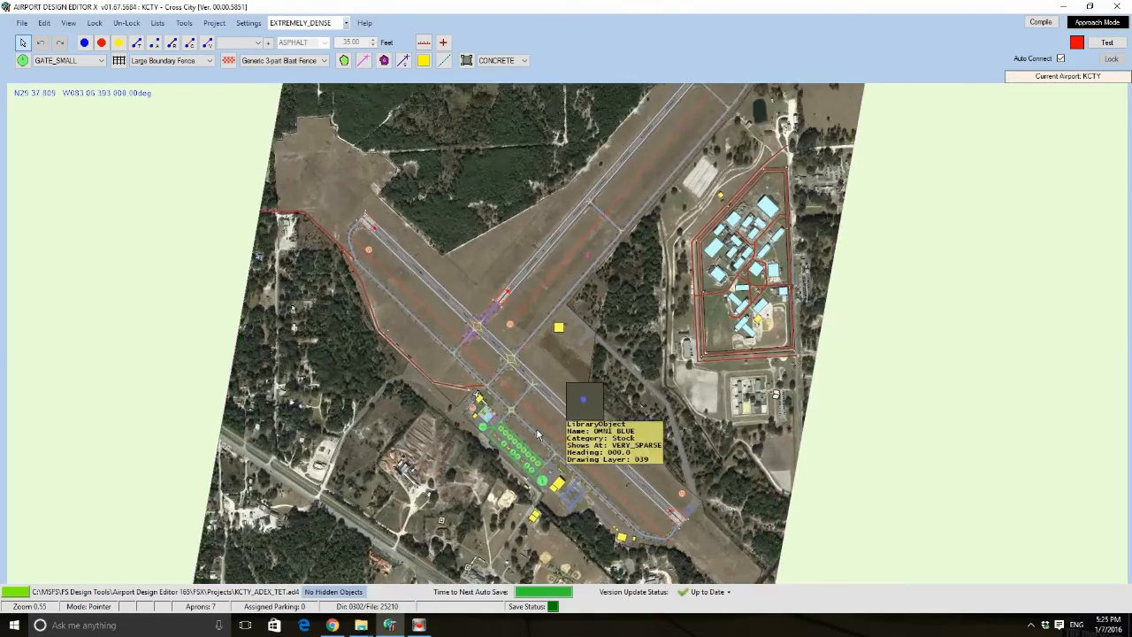
scroll(537, 433, "up", 5)
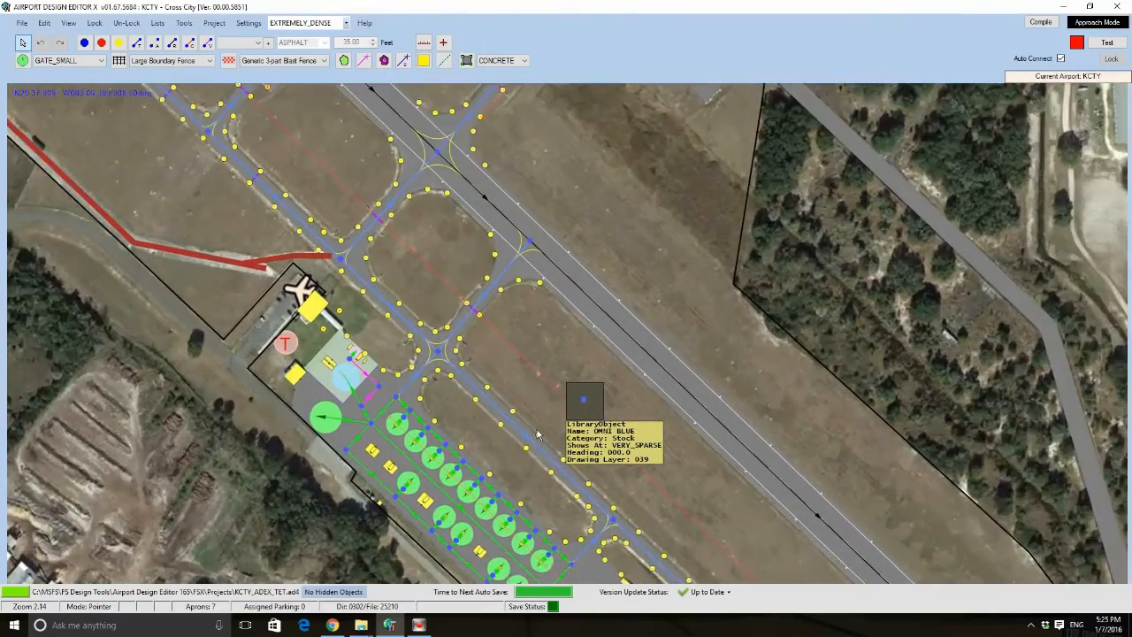
scroll(537, 433, "up", 5)
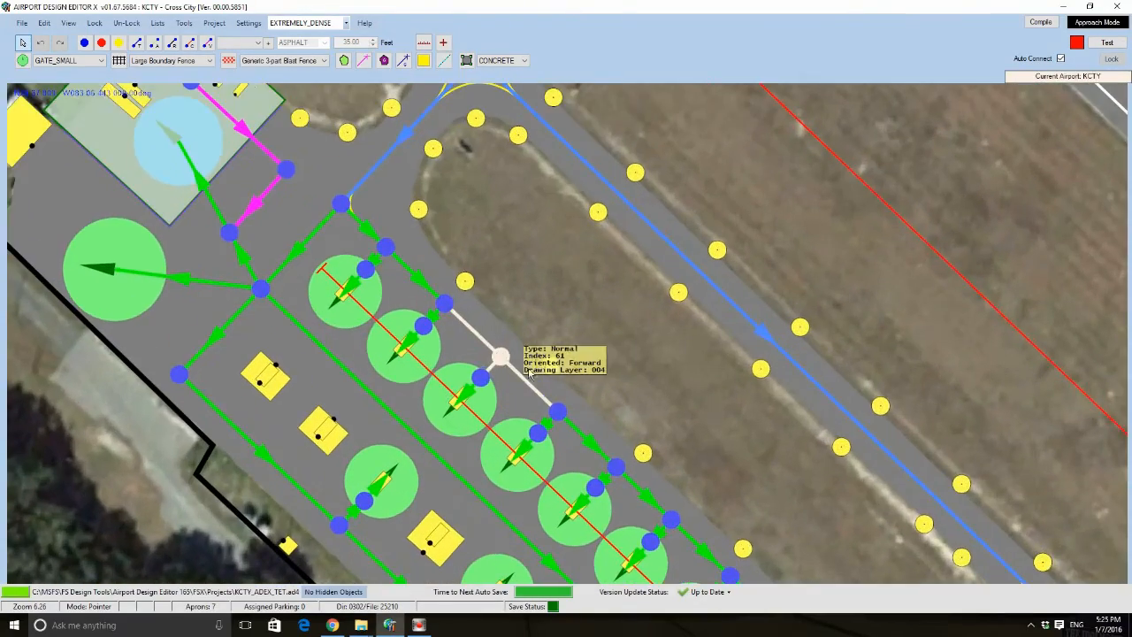
scroll(529, 373, "up", 4)
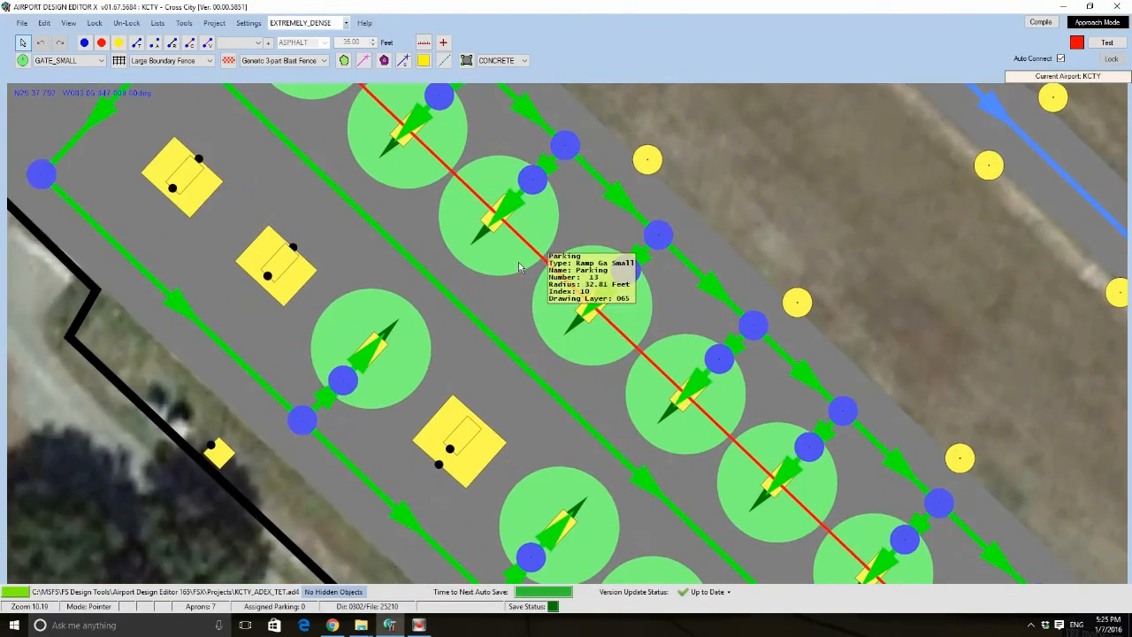
right_click_drag(520, 267, 482, 319)
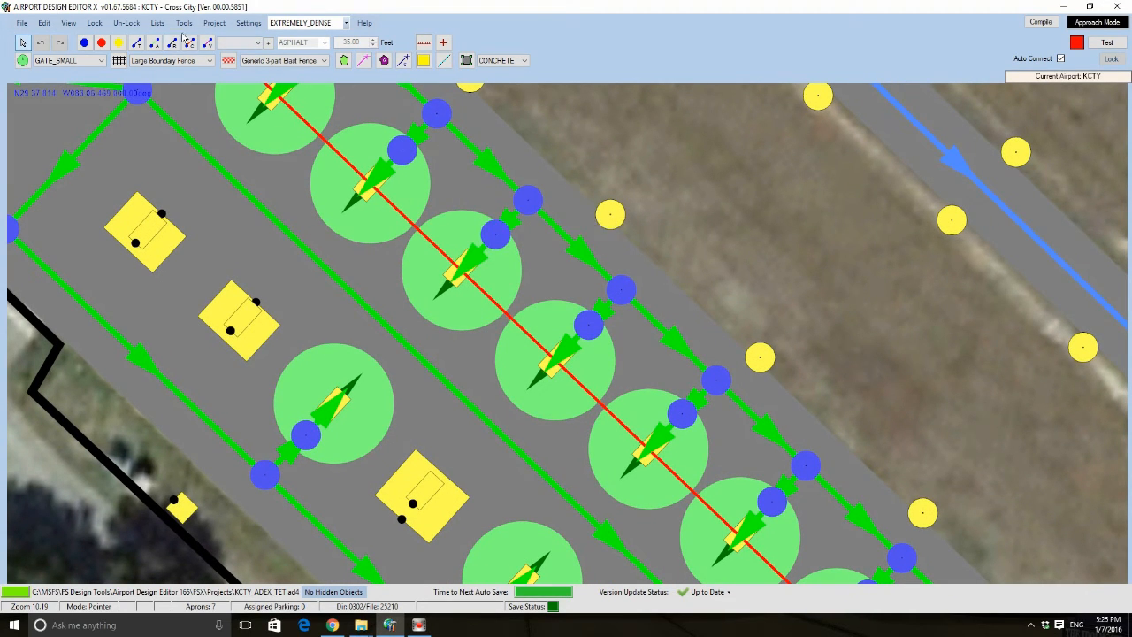
left_click(155, 42)
scroll(478, 424, "up", 2)
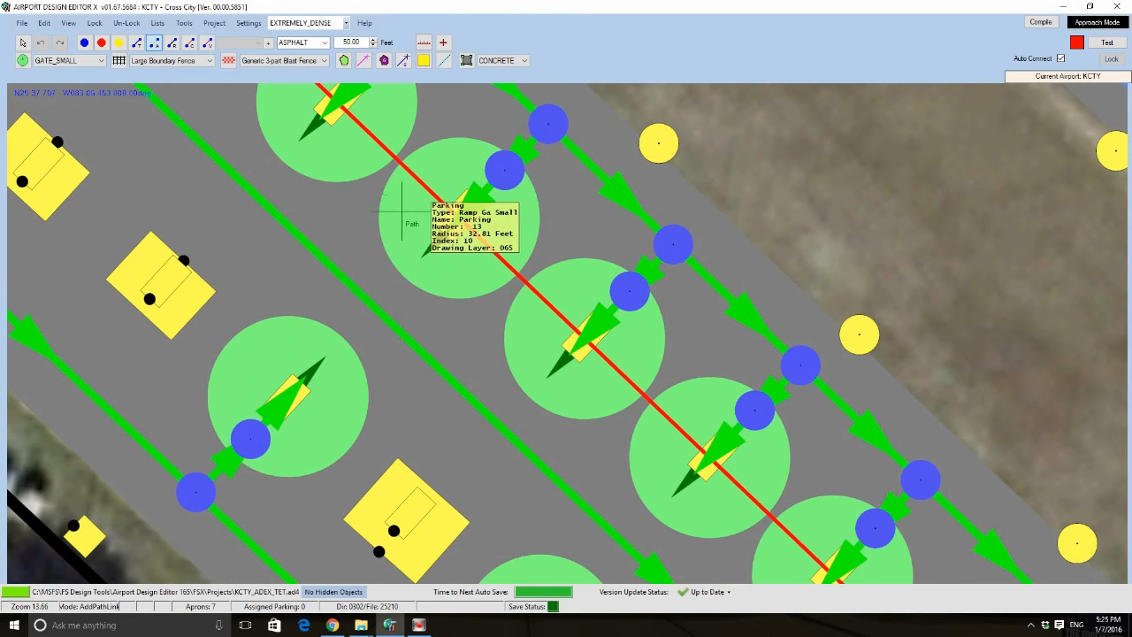
left_click(407, 208)
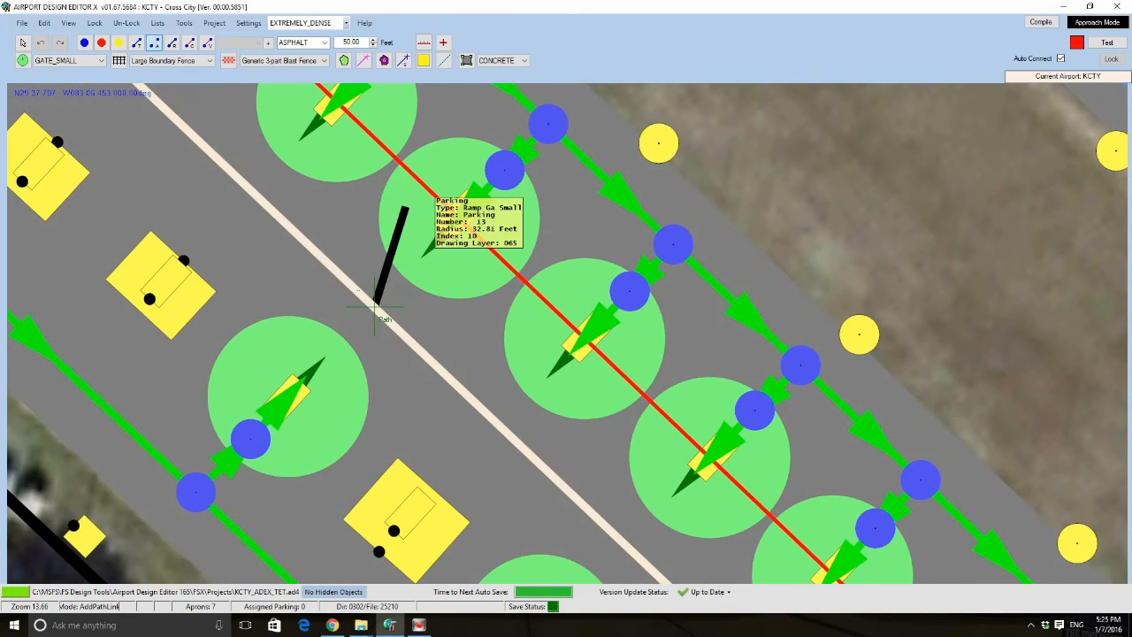
left_click(378, 312)
left_click(22, 43)
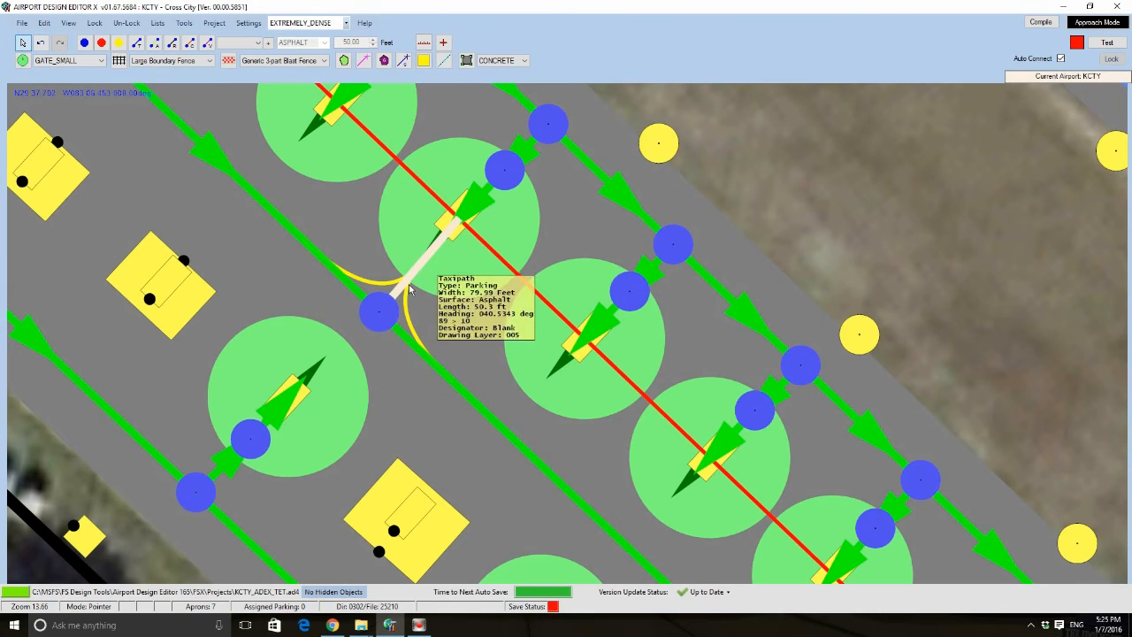
double_click(410, 289)
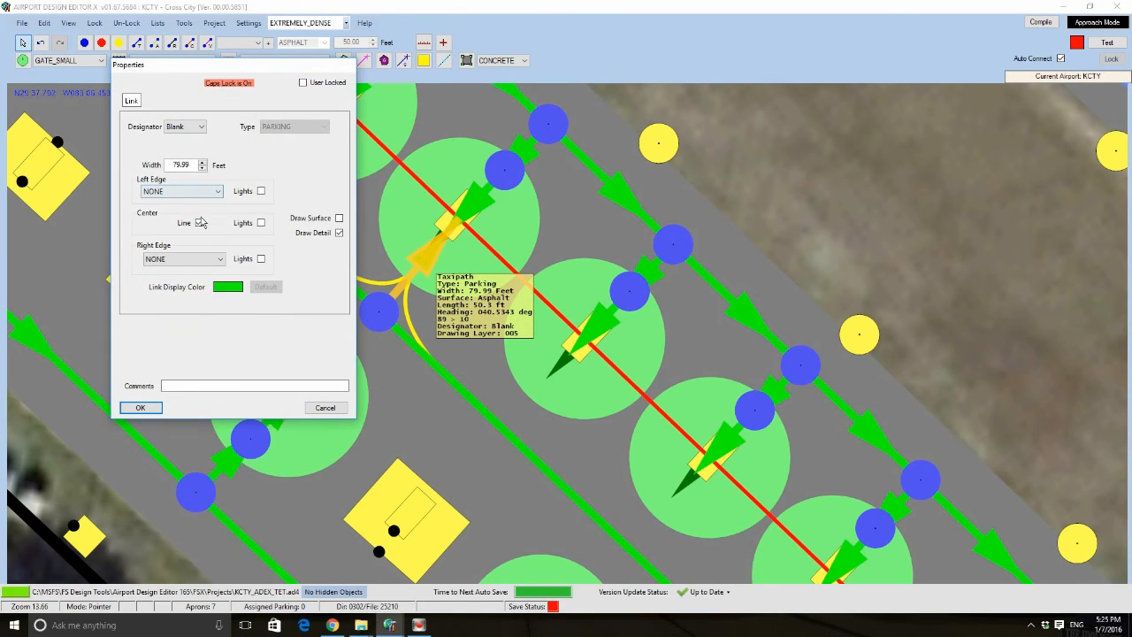
left_click(141, 406)
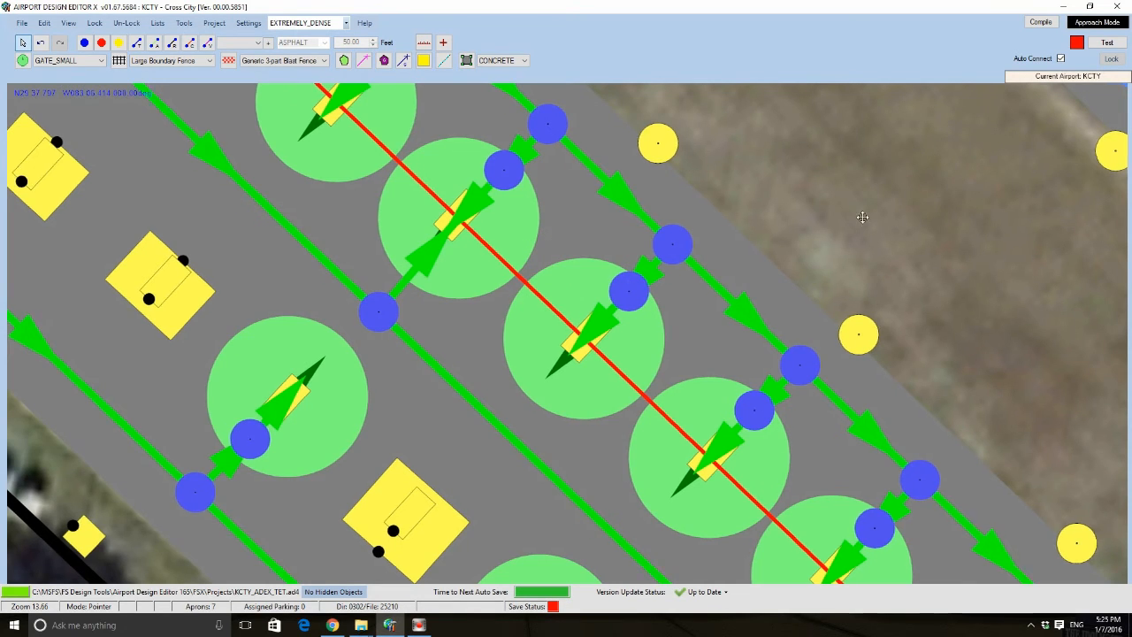
- Examine how the two parking rows connect to the taxi lines across the whole KCTY apron
scroll(796, 212, "down", 5)
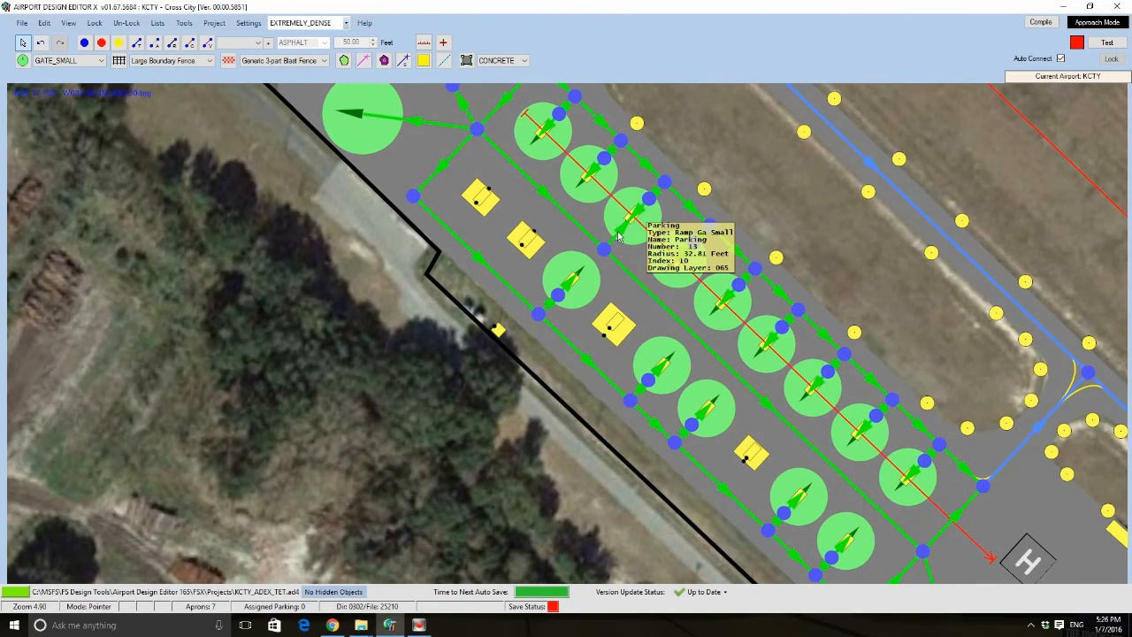
scroll(619, 235, "down", 4)
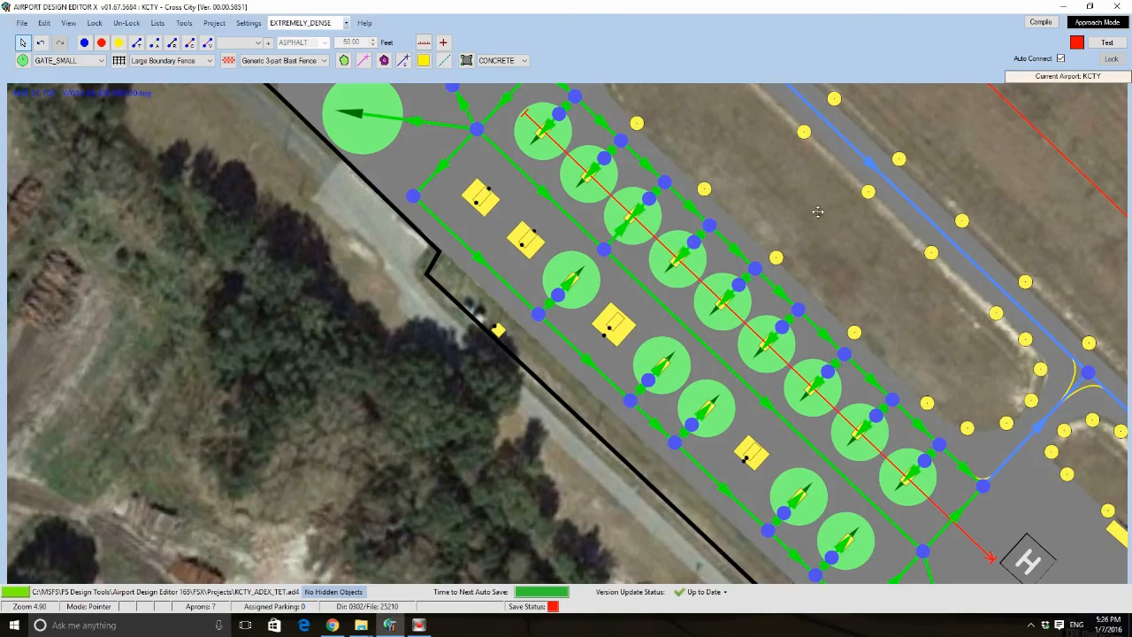
scroll(734, 298, "down", 1)
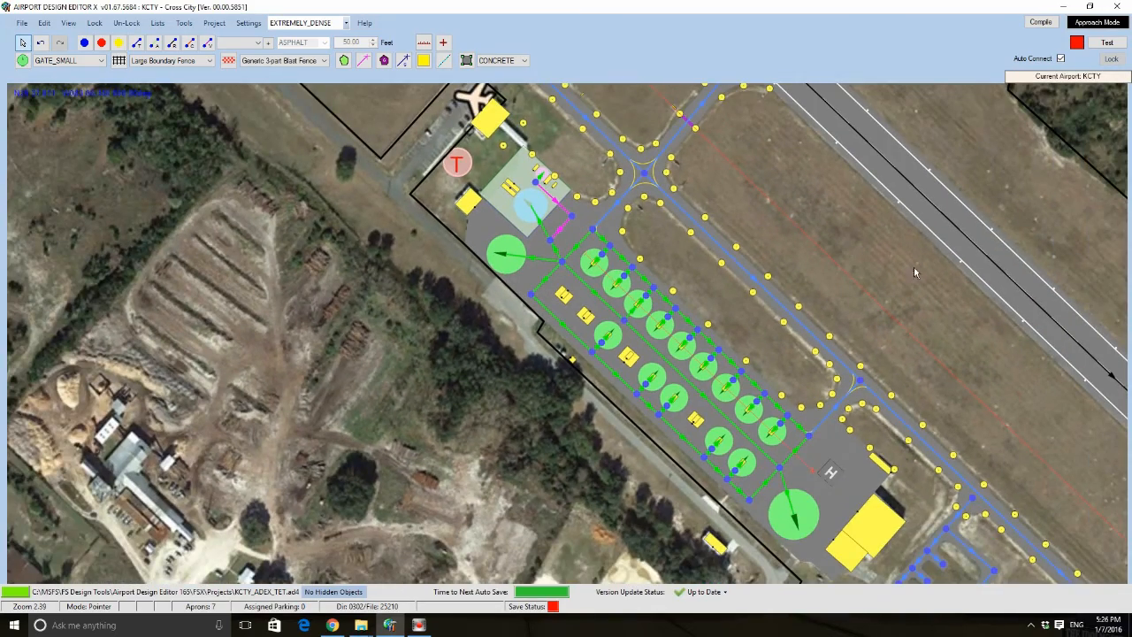
left_click_drag(880, 273, 536, 149)
- Examine KOBE's apron parking rows and the C177 004 static aircraft object placed on parking spot 3
scroll(537, 150, "down", 3)
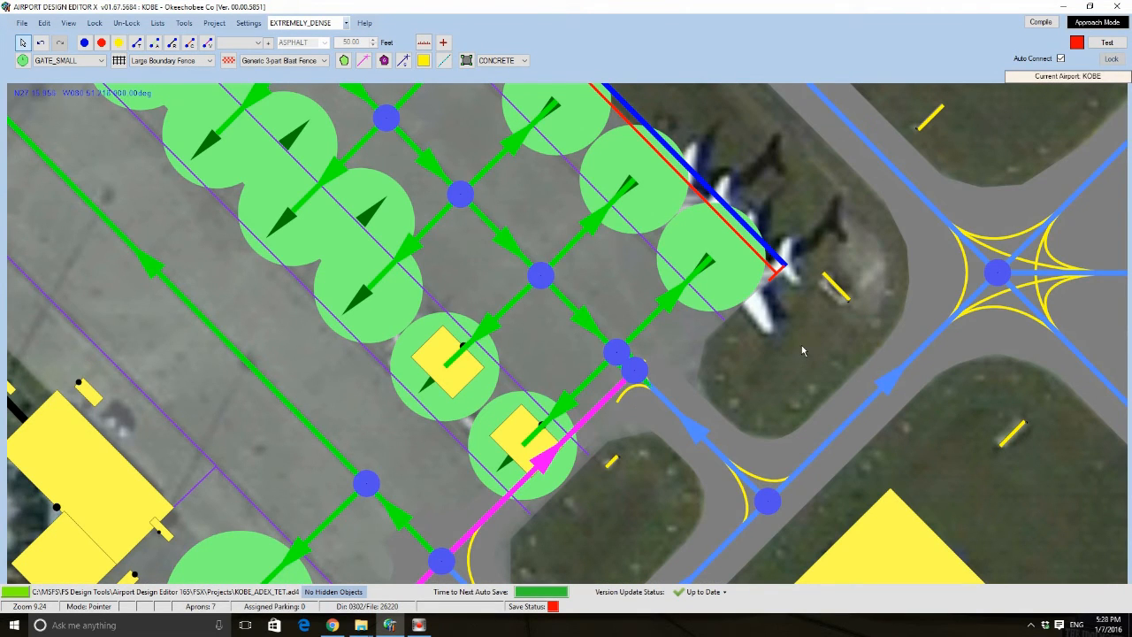
scroll(801, 351, "down", 2)
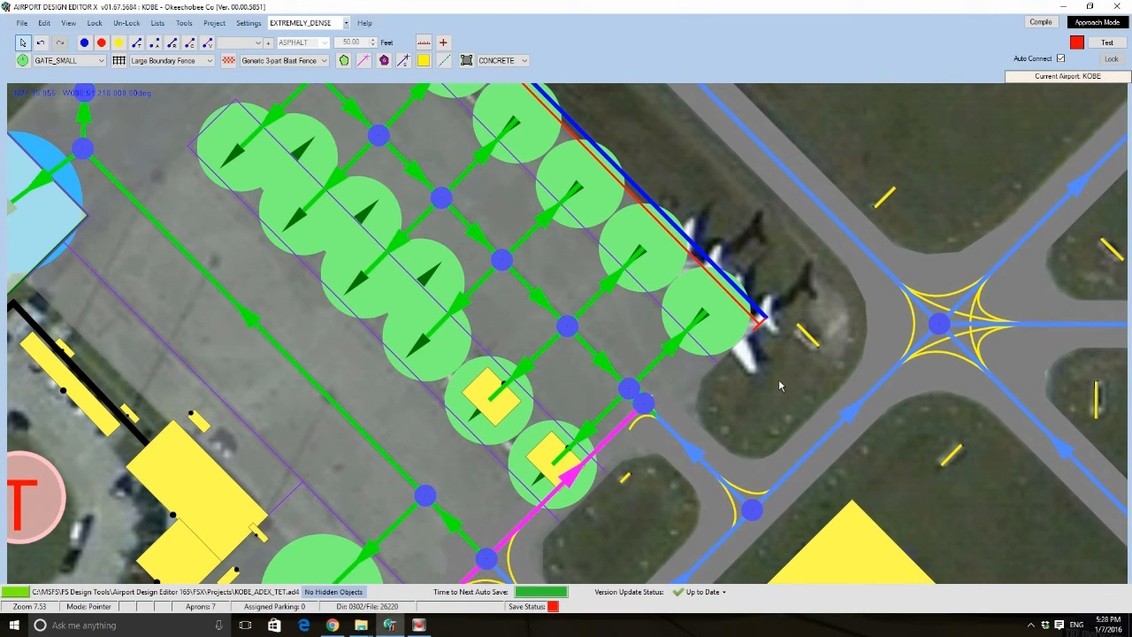
left_click_drag(790, 403, 701, 362)
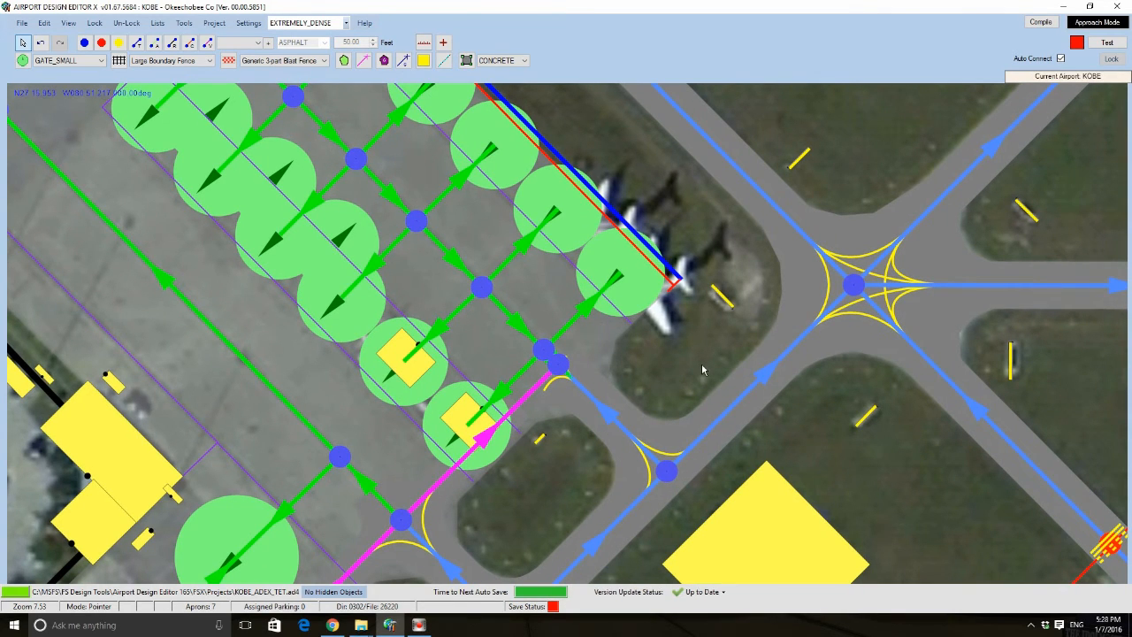
mouse_move(467, 418)
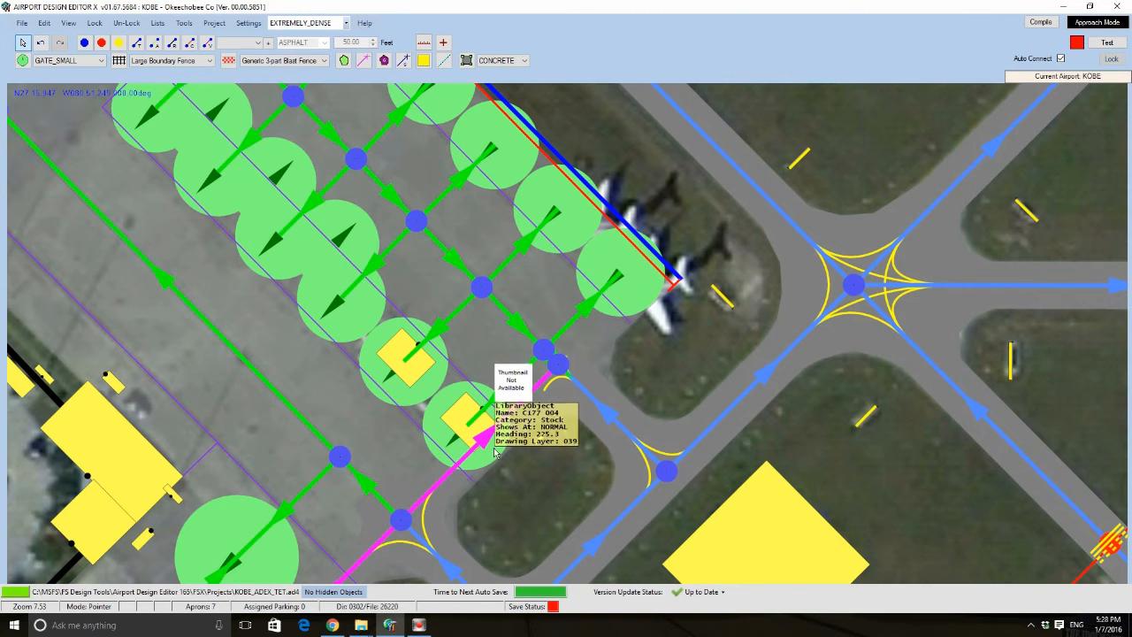
scroll(611, 383, "up", 2)
mouse_move(502, 259)
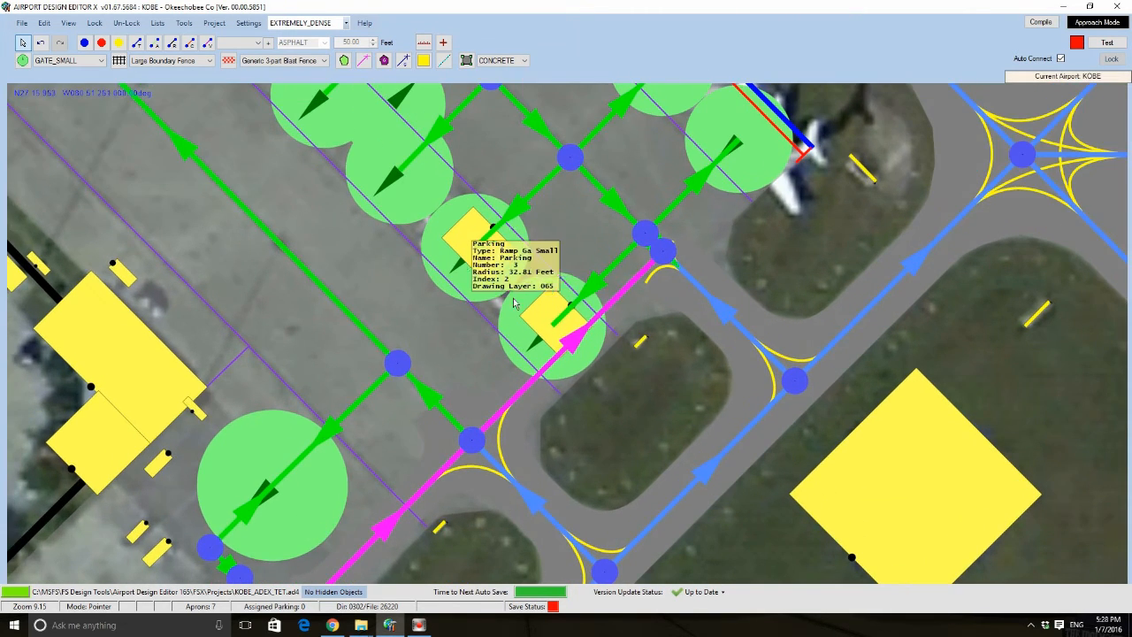
left_click(485, 264)
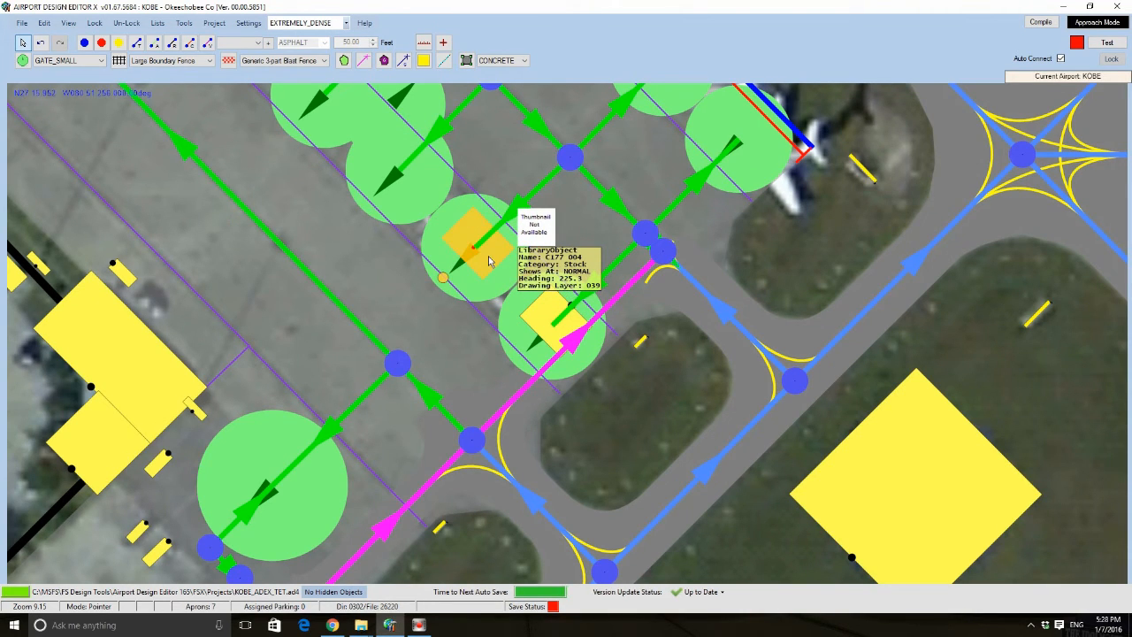
mouse_move(486, 297)
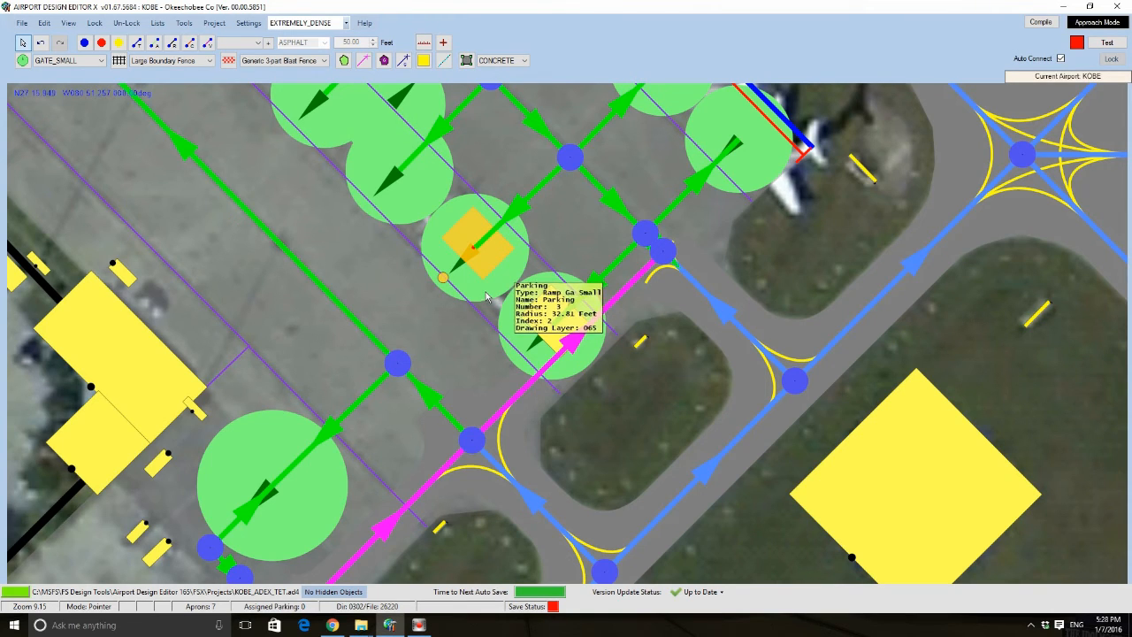
mouse_move(476, 256)
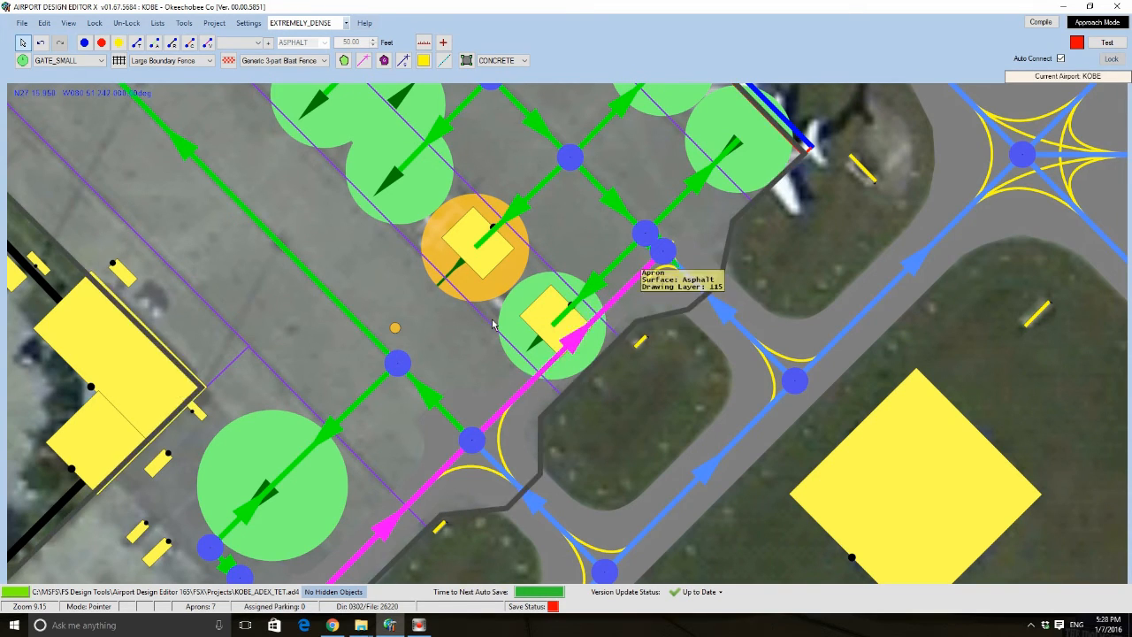
- Enable No Crash Detect for the C177 004 library object on parking spot 3
left_click(489, 262)
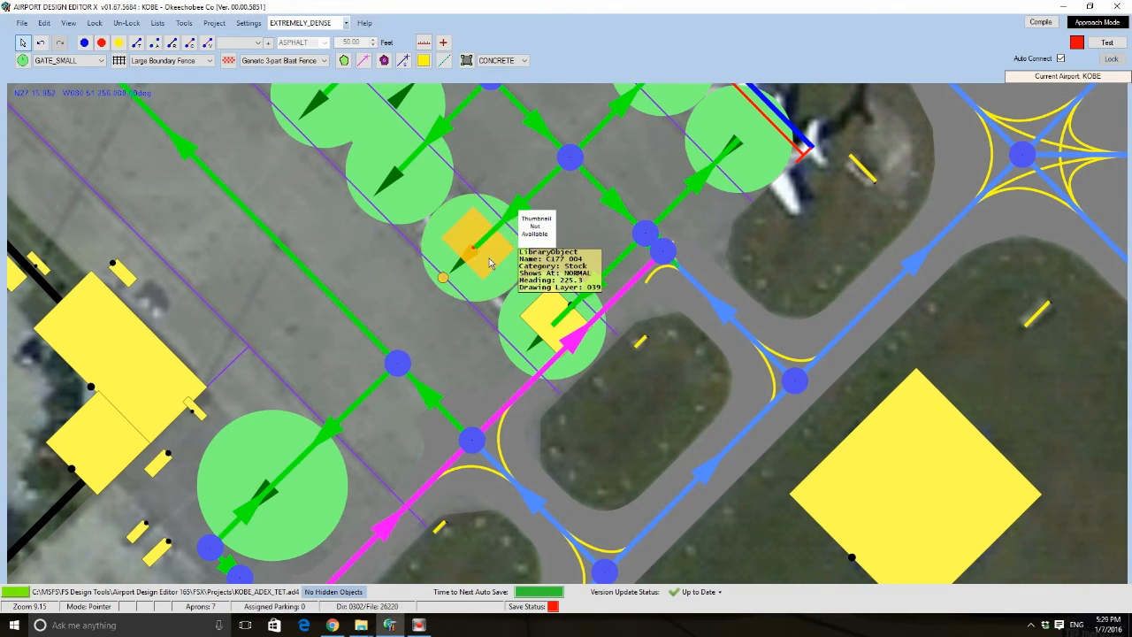
double_click(489, 263)
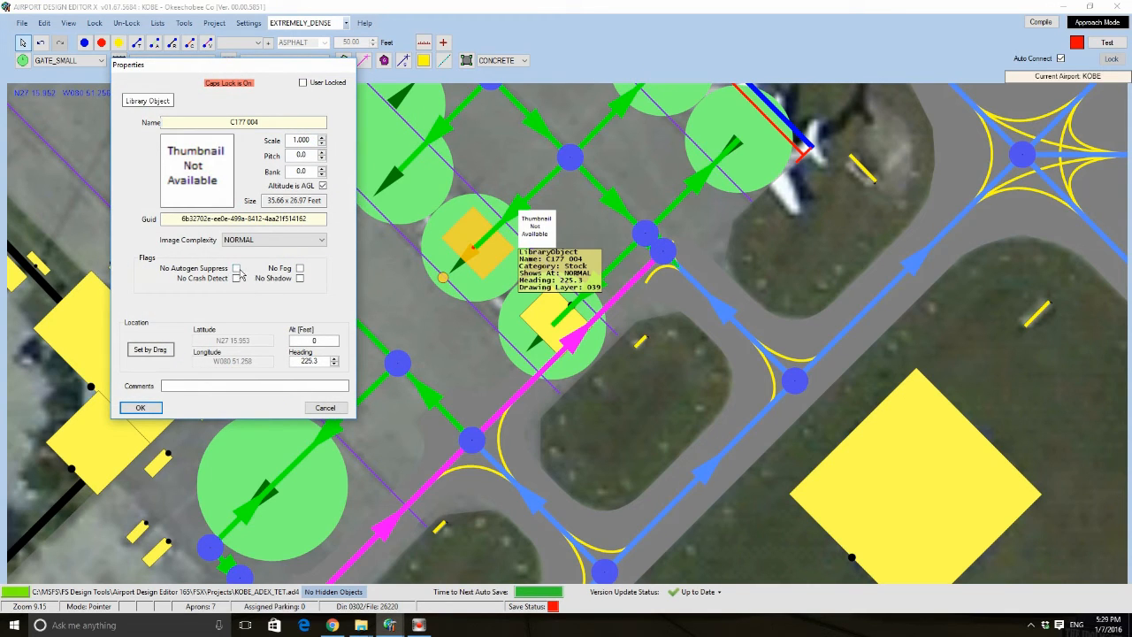
left_click(236, 279)
left_click(138, 408)
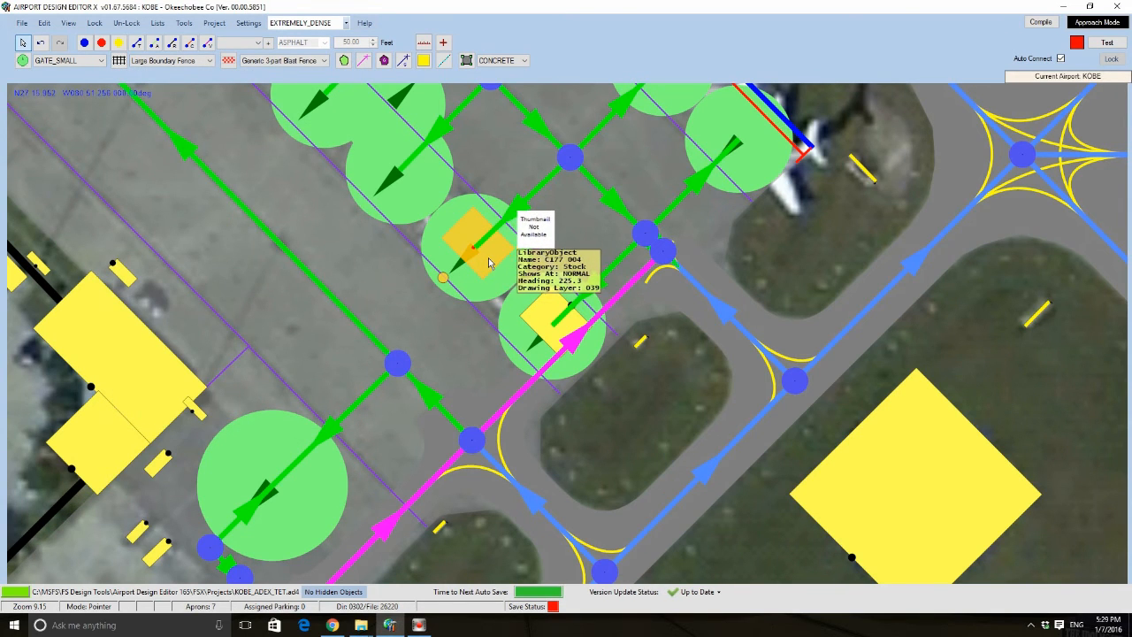
middle_click_drag(489, 264, 485, 410)
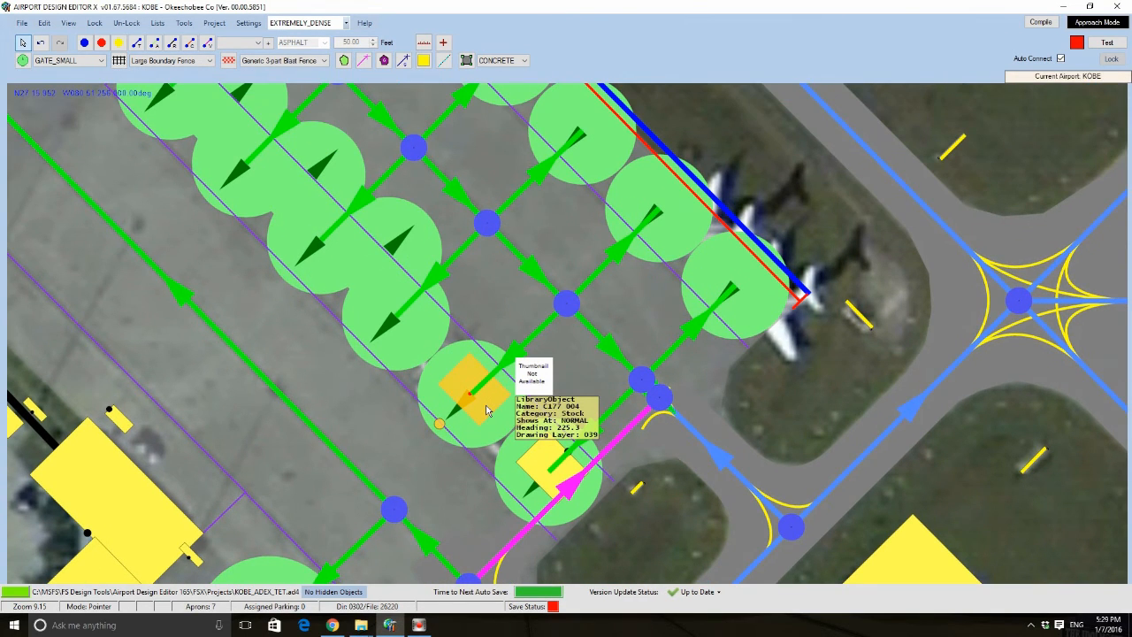
scroll(522, 433, "up", 2)
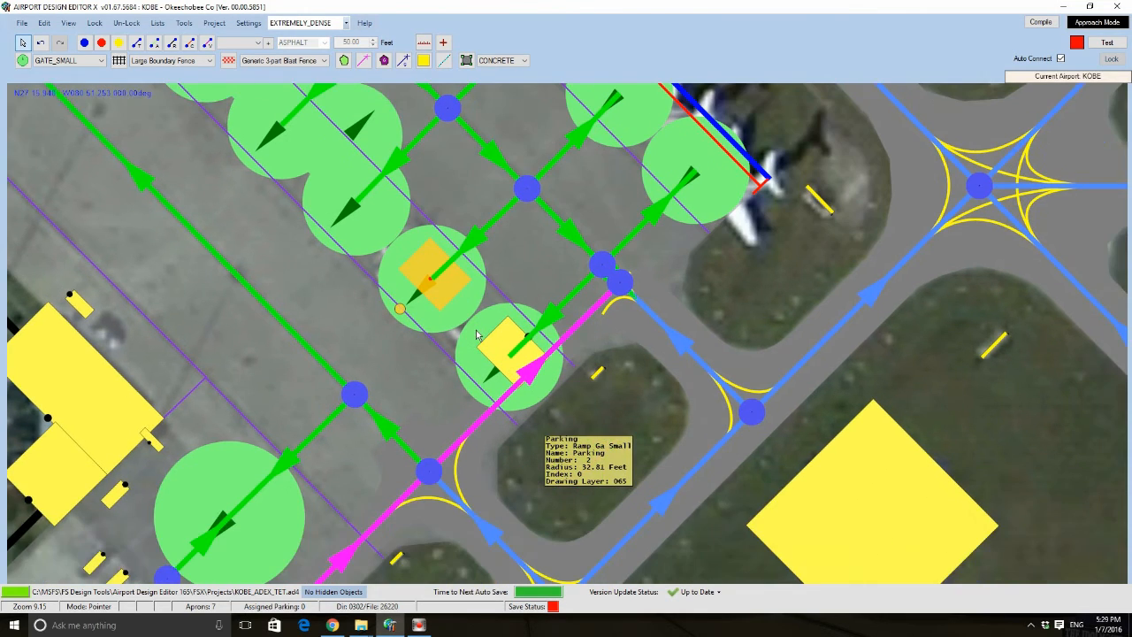
scroll(477, 334, "up", 1)
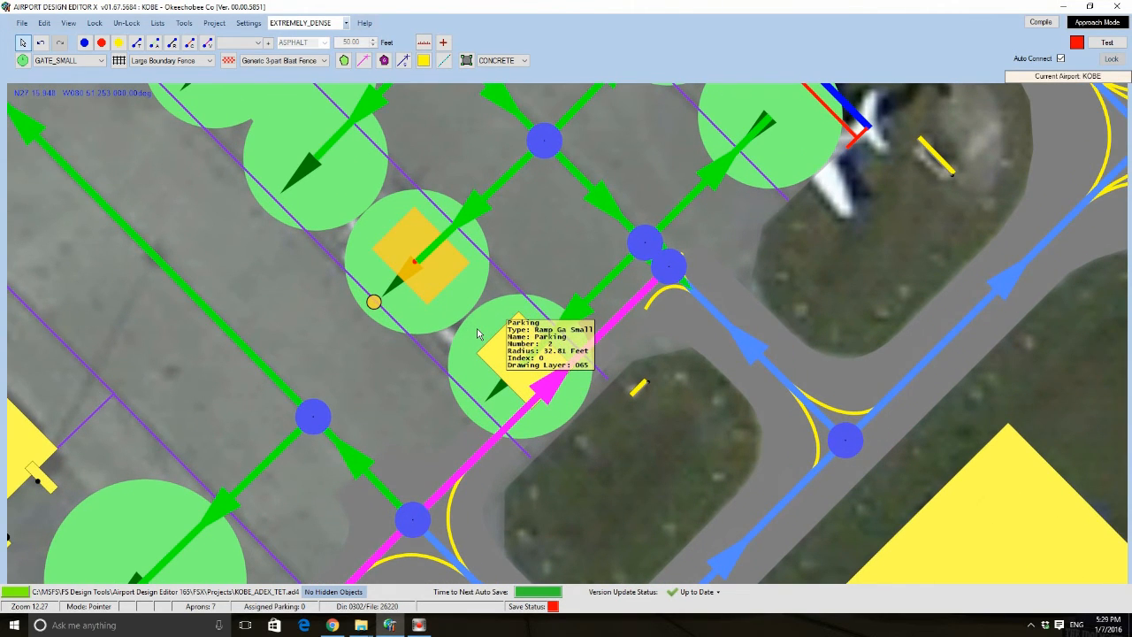
left_click(459, 312)
key("Delete")
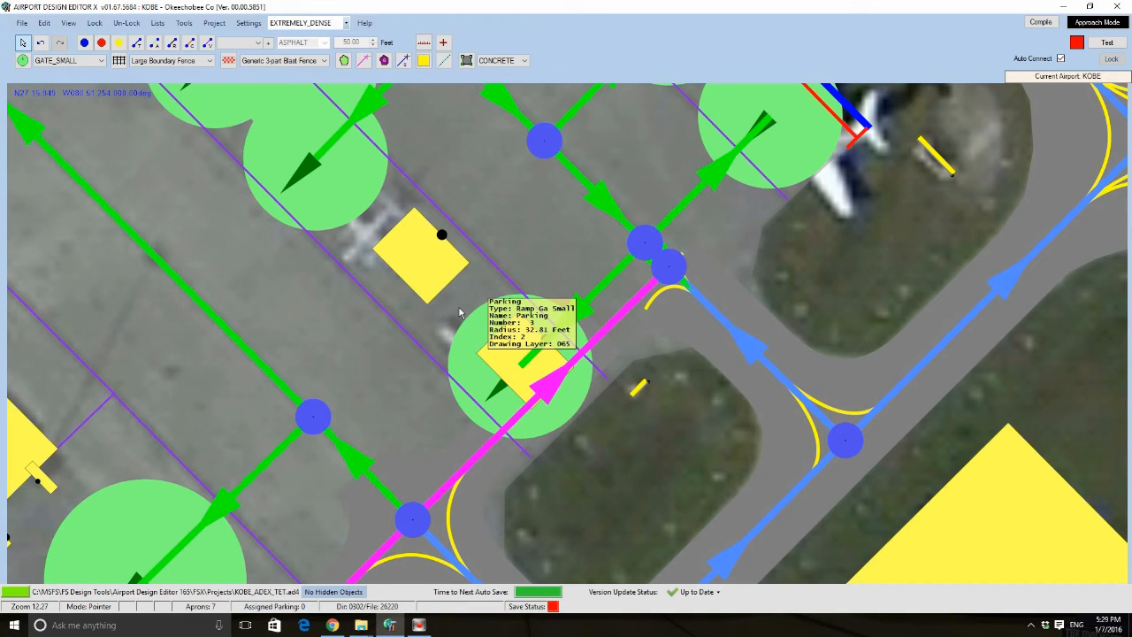
key("ctrl+z")
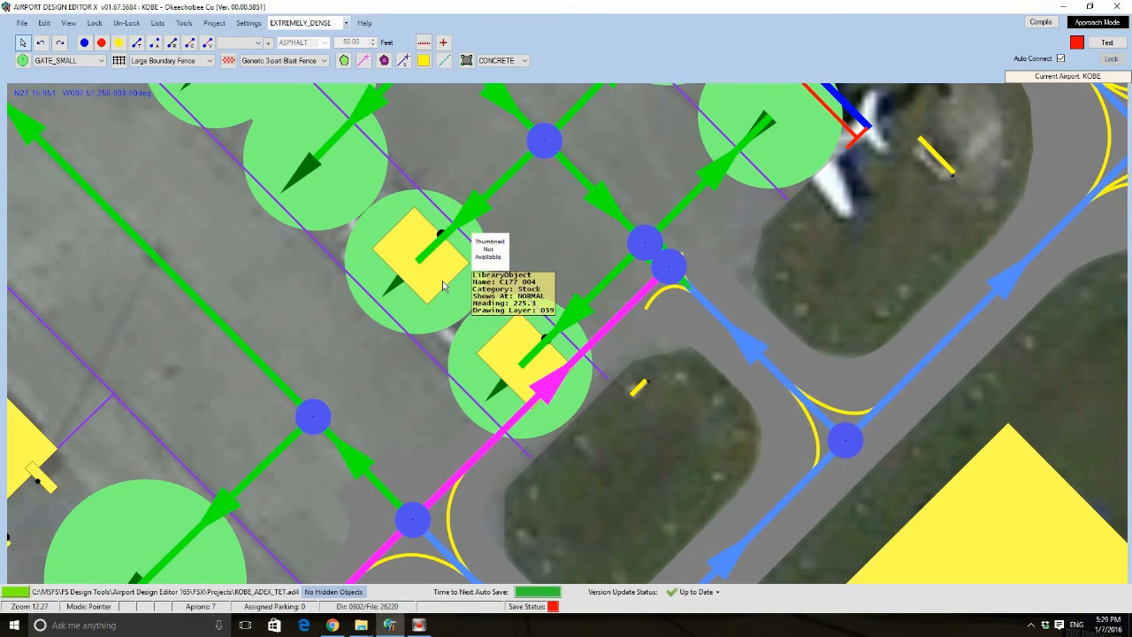
- Delete the static aircraft library objects placed on parking spots 3 and 2, keeping the parking spots themselves
left_click(443, 286)
key("Delete")
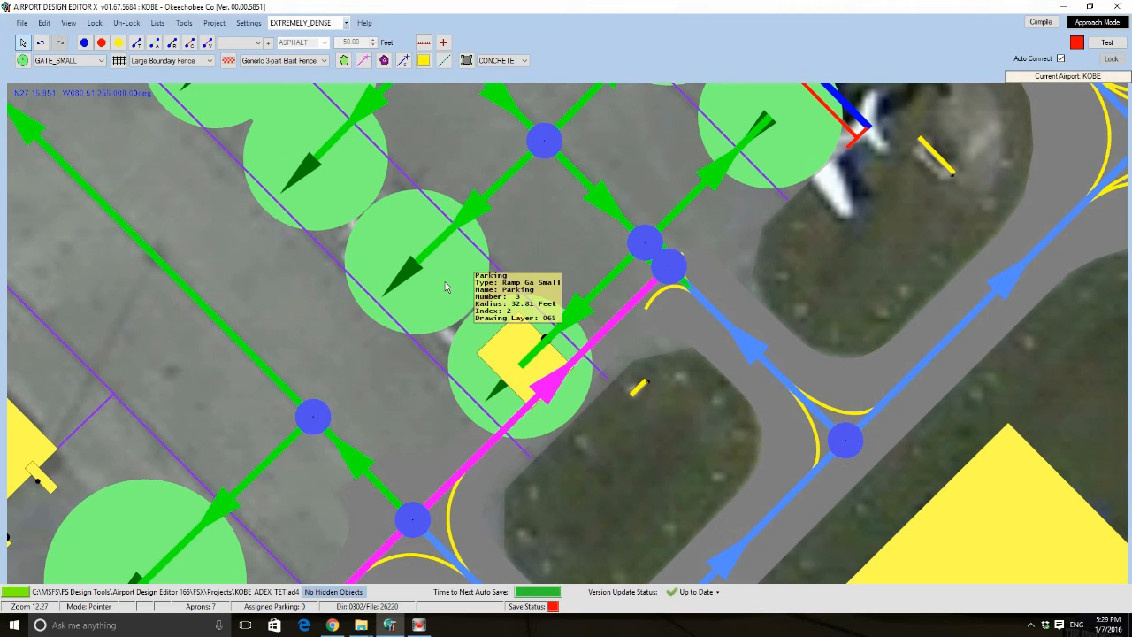
left_click(497, 341)
key("Delete")
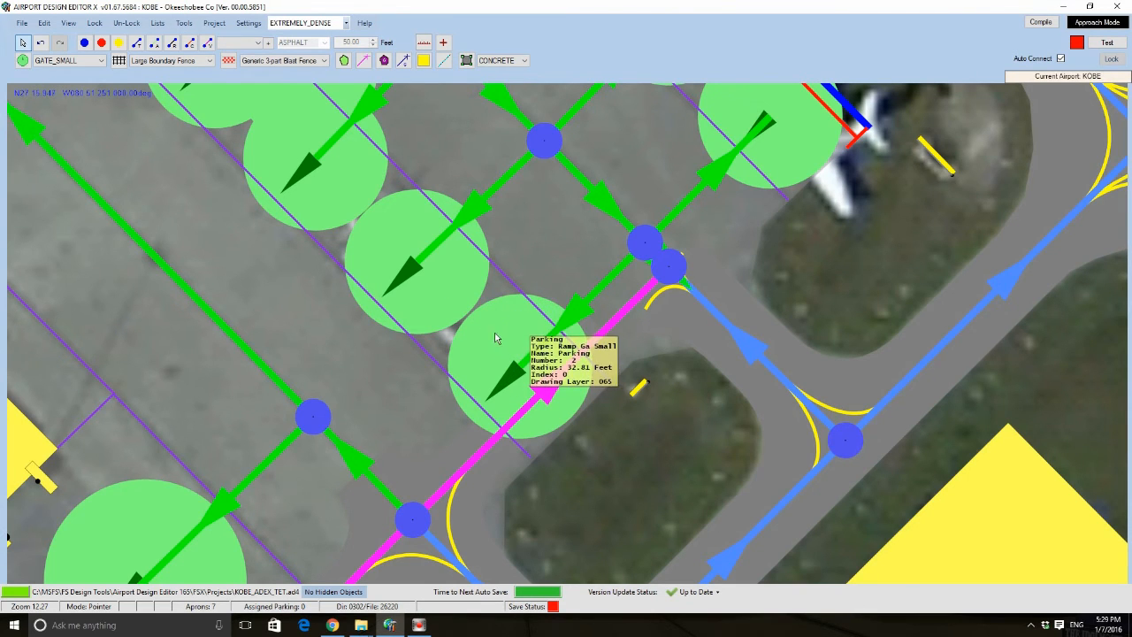
- Examine KOBE's double parking row from spot 4 to its far end and select parking spot 17
key("Up")
key("Left")
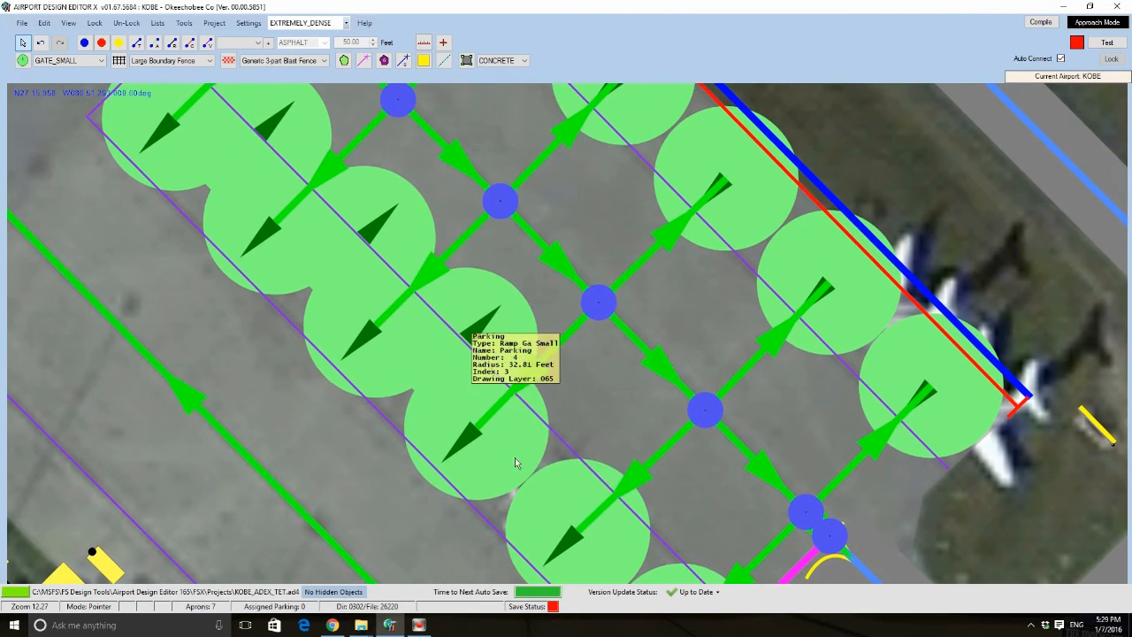
key("Up")
key("Left")
key("Up")
key("Left")
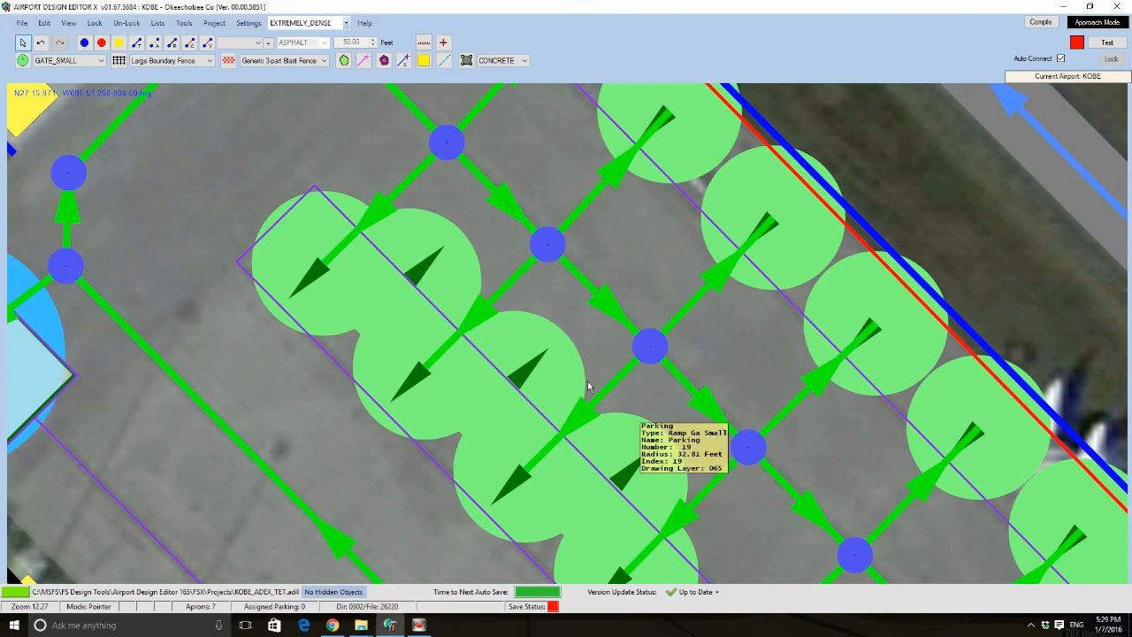
key("Up")
key("Left")
left_click(404, 219)
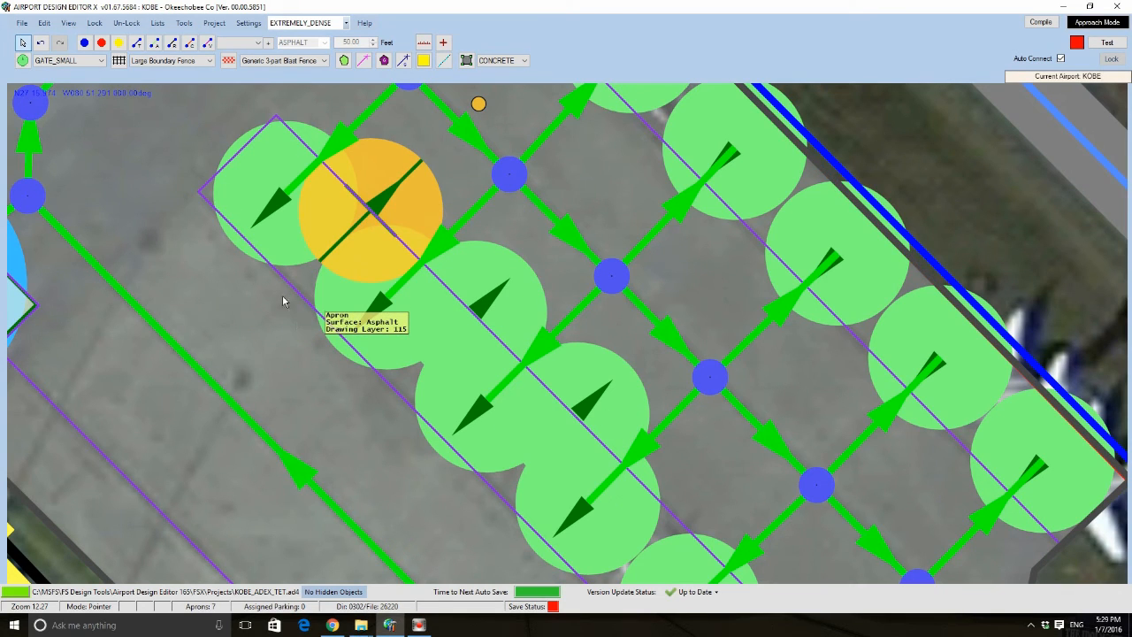
- Start adding a library object on the apron and browse the Aircraft category across all libraries for suitable static aircraft
right_click(129, 166)
mouse_move(164, 234)
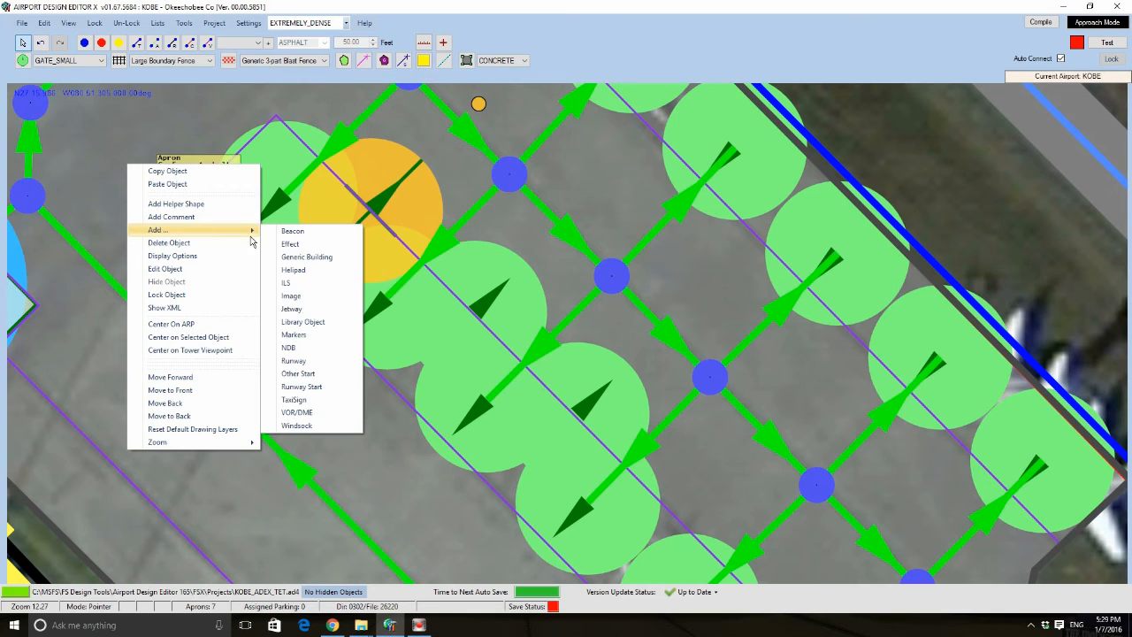
left_click(317, 322)
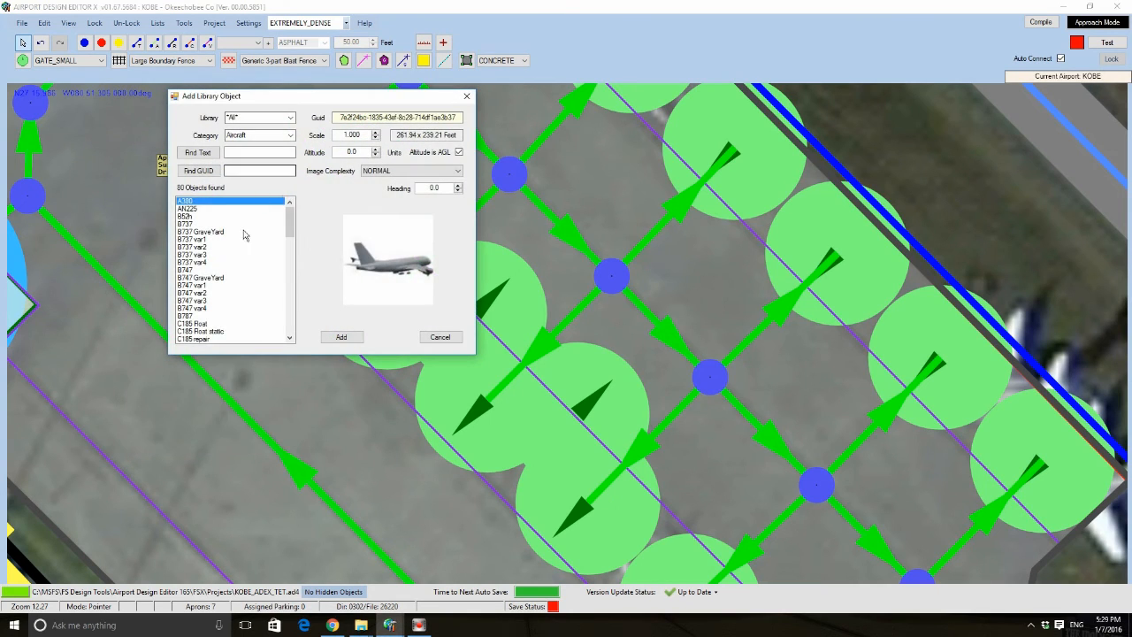
left_click(221, 265)
scroll(225, 283, "down", 6)
scroll(228, 281, "down", 10)
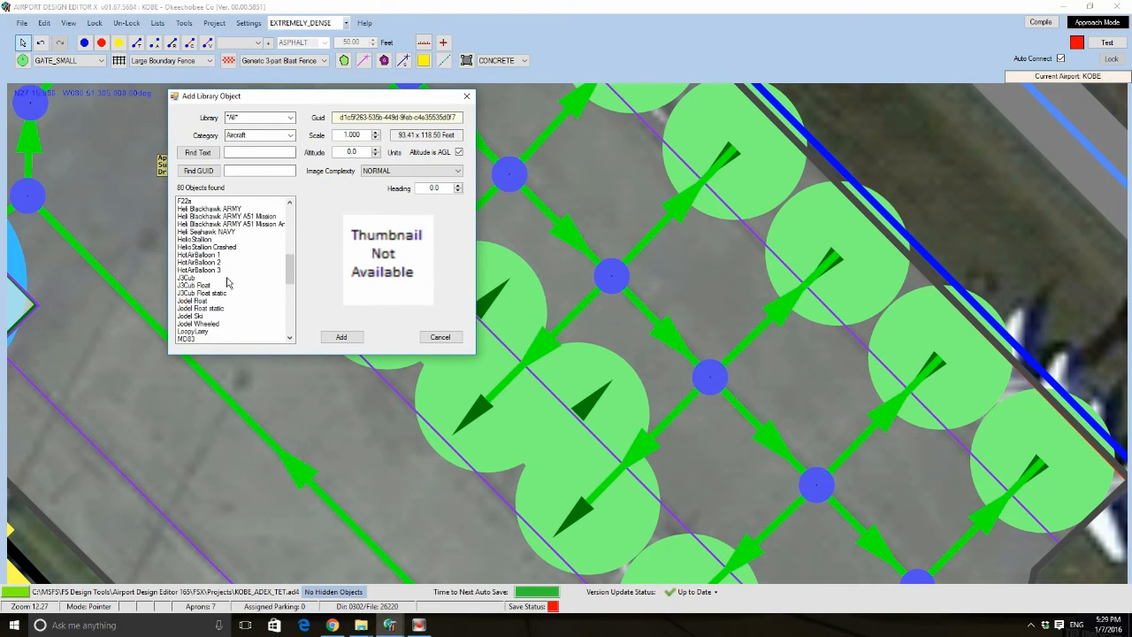
left_click(221, 303)
left_click(221, 331)
left_click(194, 265)
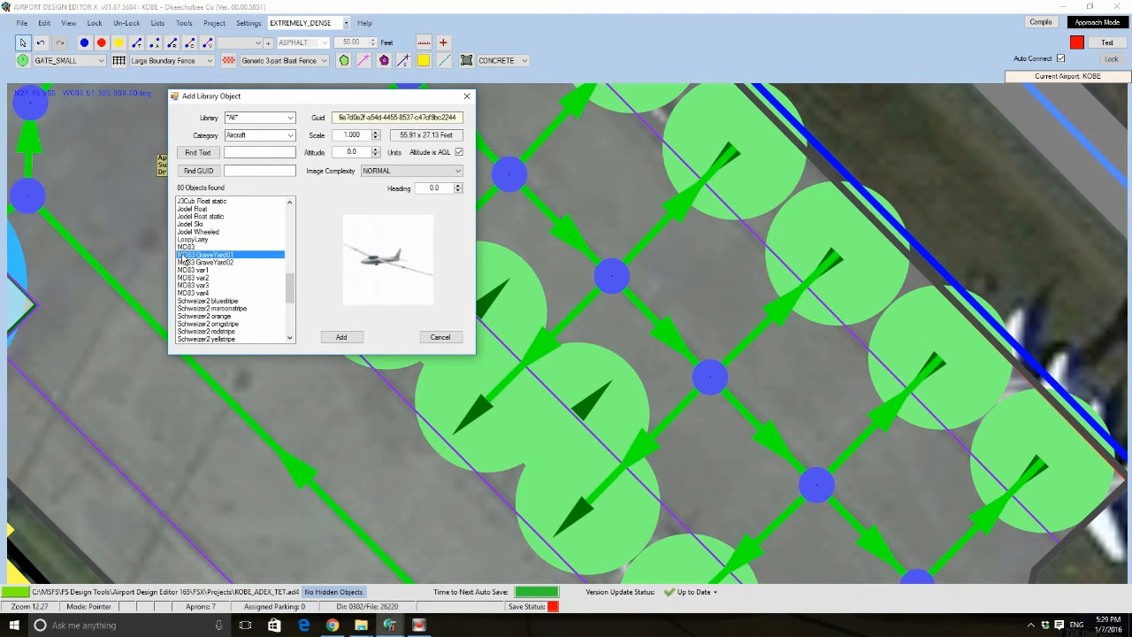
scroll(207, 287, "down", 4)
scroll(209, 292, "down", 2)
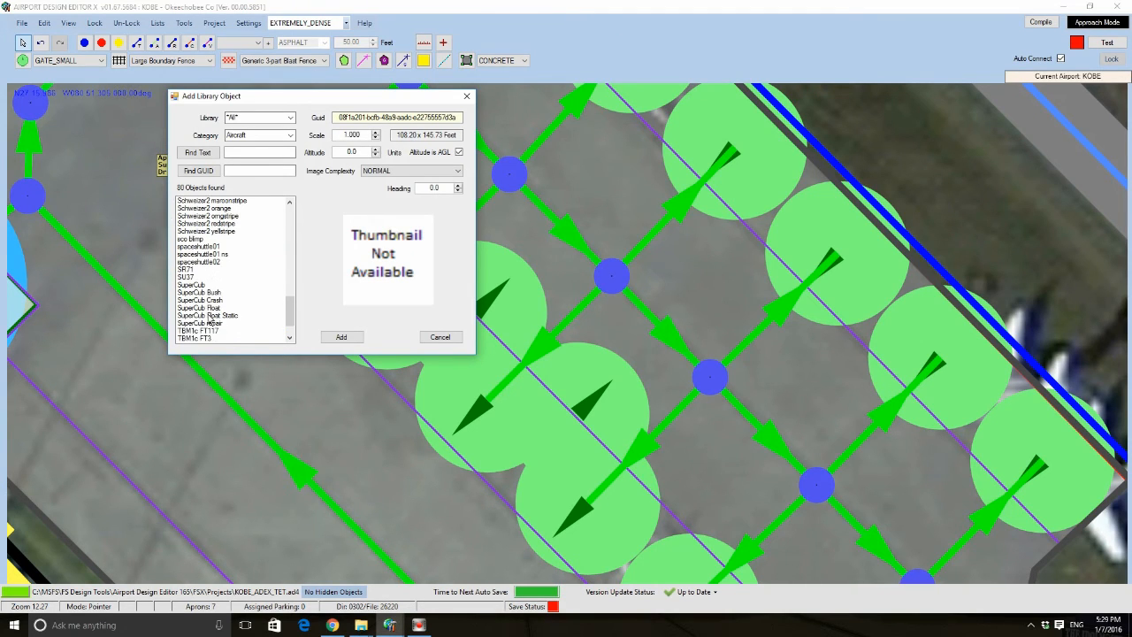
scroll(221, 298, "up", 4)
left_click(221, 270)
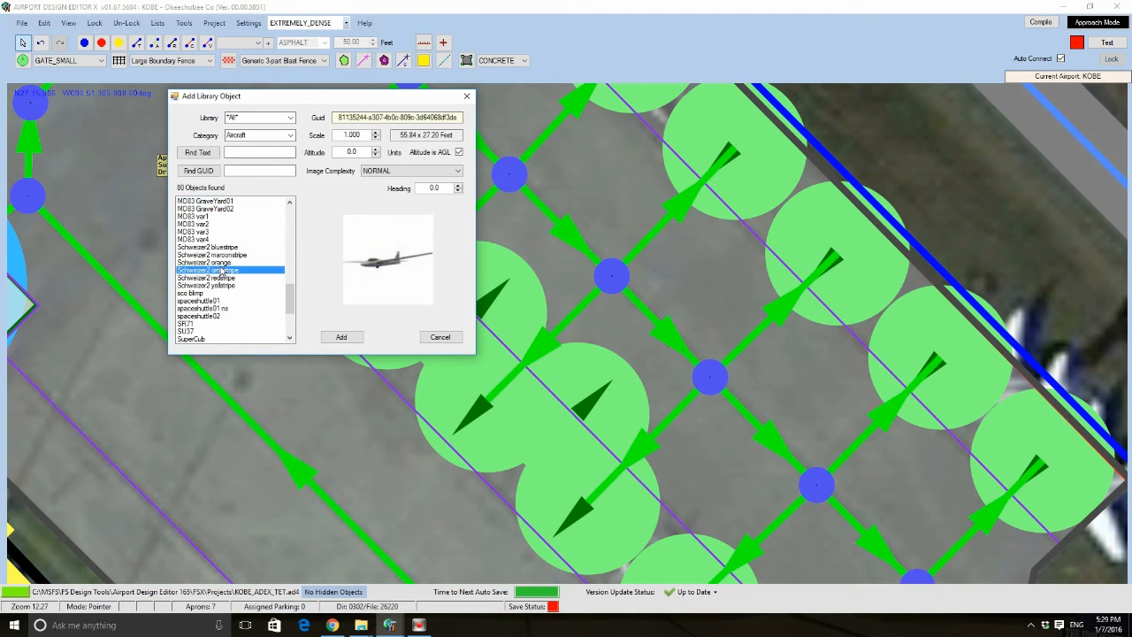
scroll(221, 270, "up", 2)
left_click(212, 256)
scroll(213, 255, "up", 3)
left_click(211, 249)
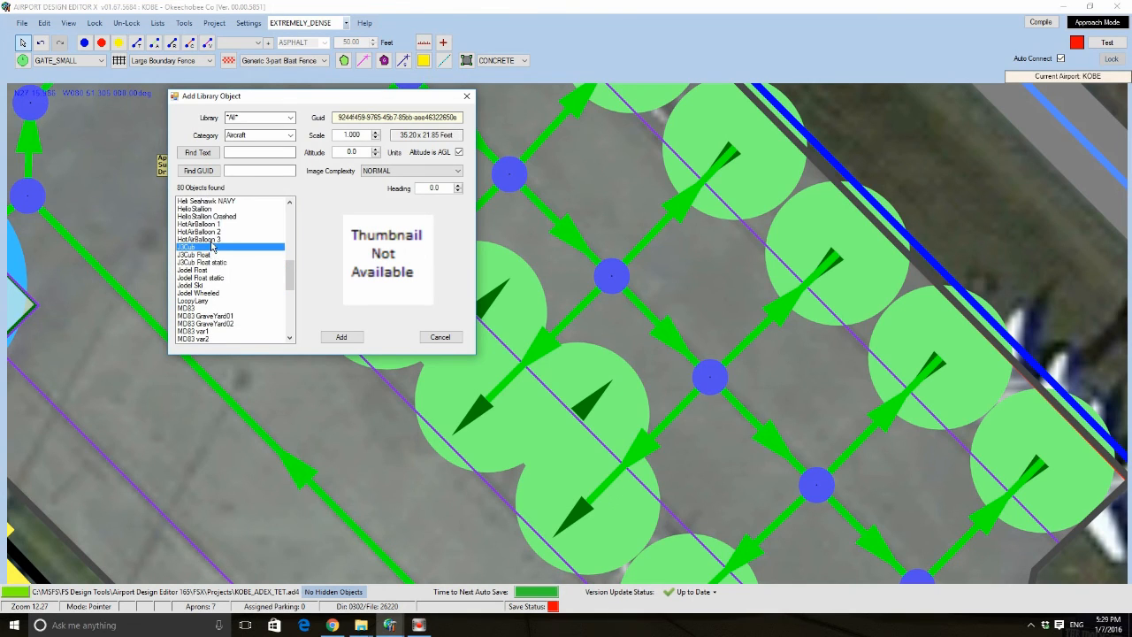
scroll(212, 249, "up", 3)
left_click(215, 247)
scroll(220, 237, "up", 3)
scroll(224, 225, "up", 2)
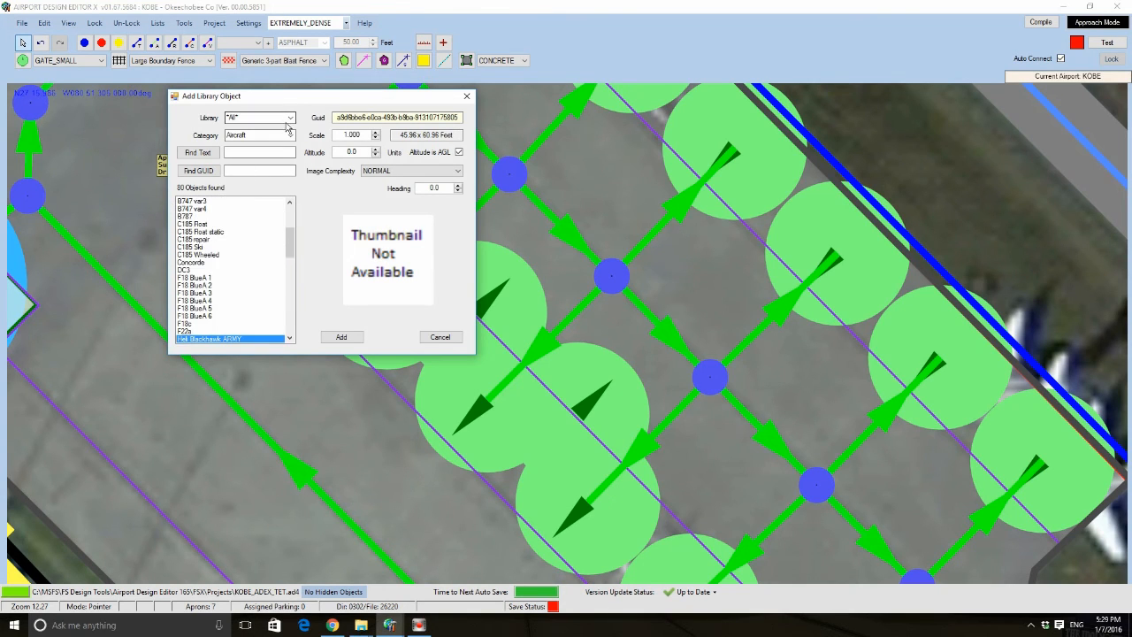
- Preview staticplanes01 through staticplanes04 in the airport_objects.bgl library and close the object selection without adding any
left_click(265, 118)
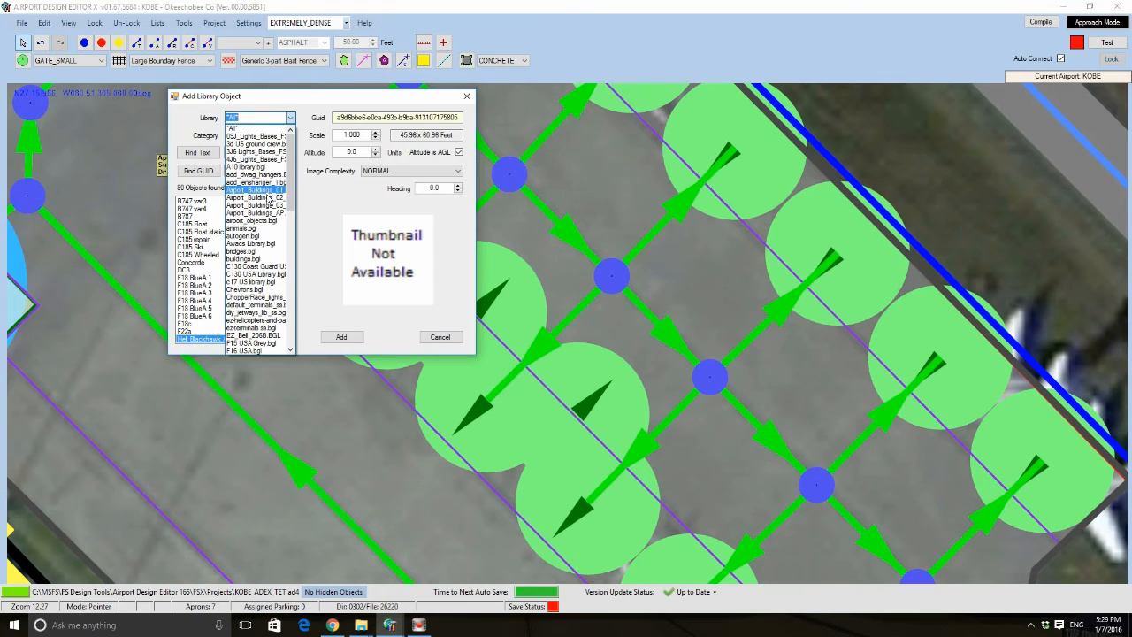
left_click(265, 220)
left_click_drag(290, 210, 299, 329)
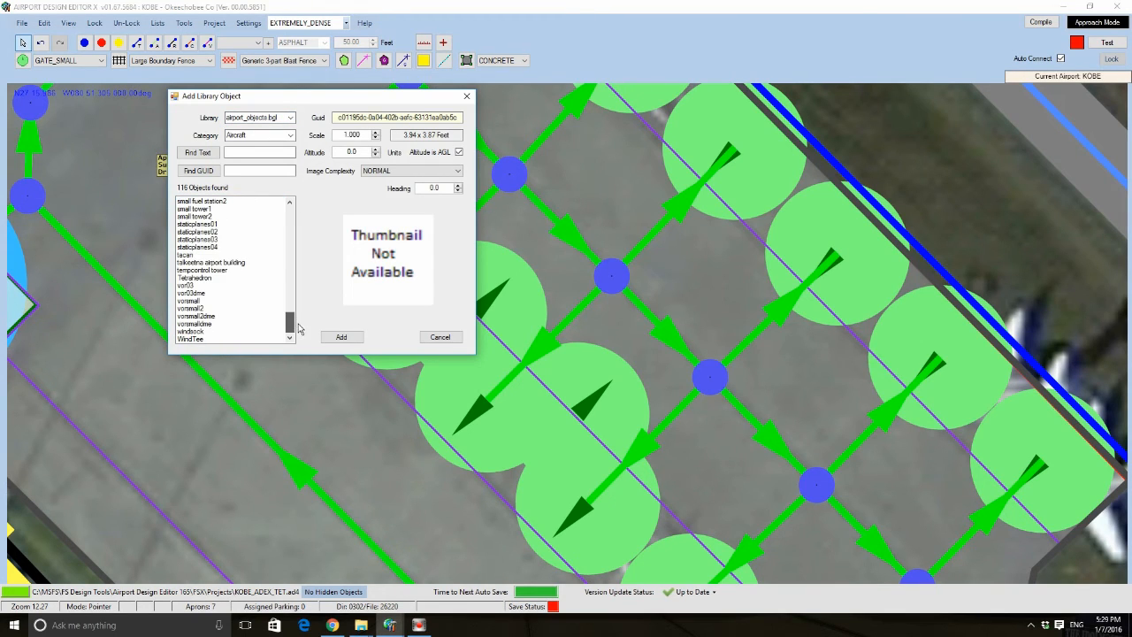
left_click(219, 264)
left_click(207, 231)
left_click(205, 225)
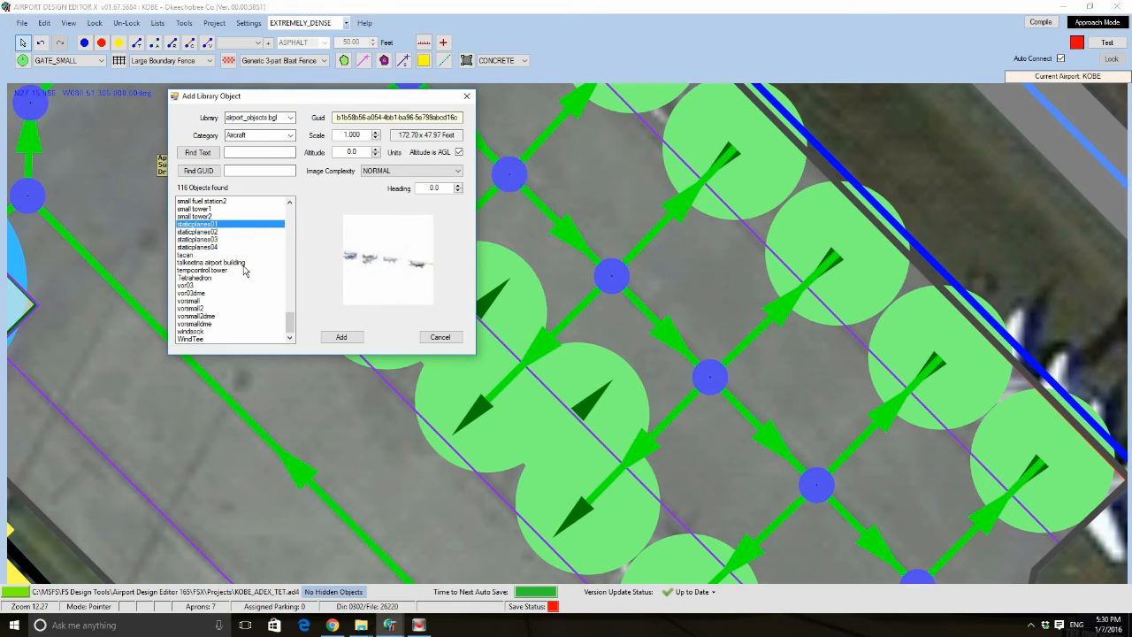
left_click(218, 232)
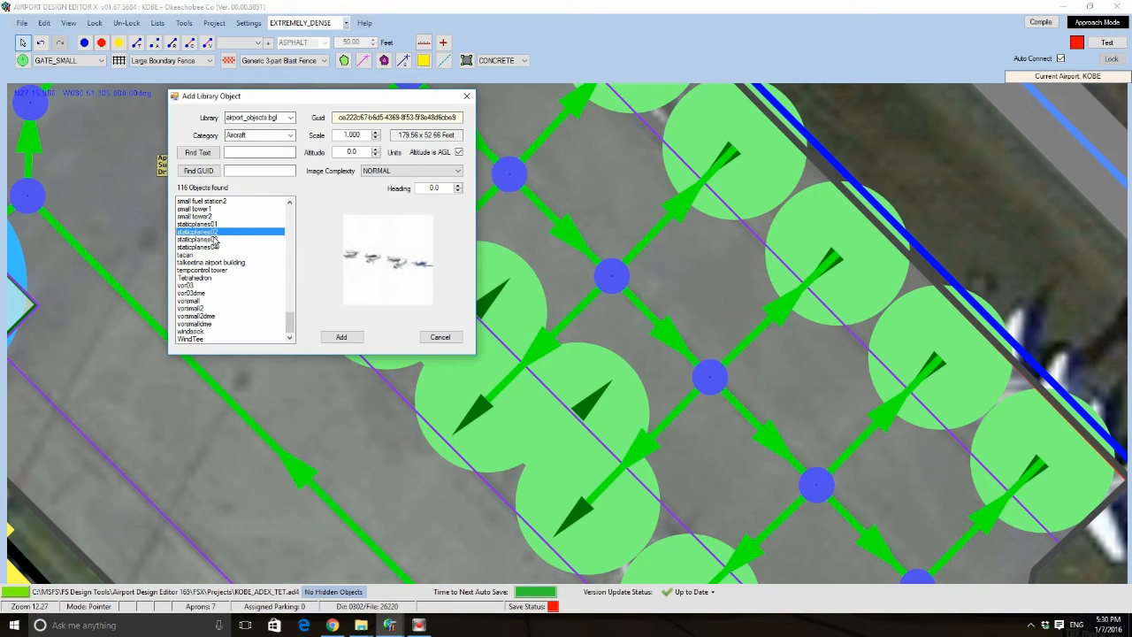
left_click(214, 240)
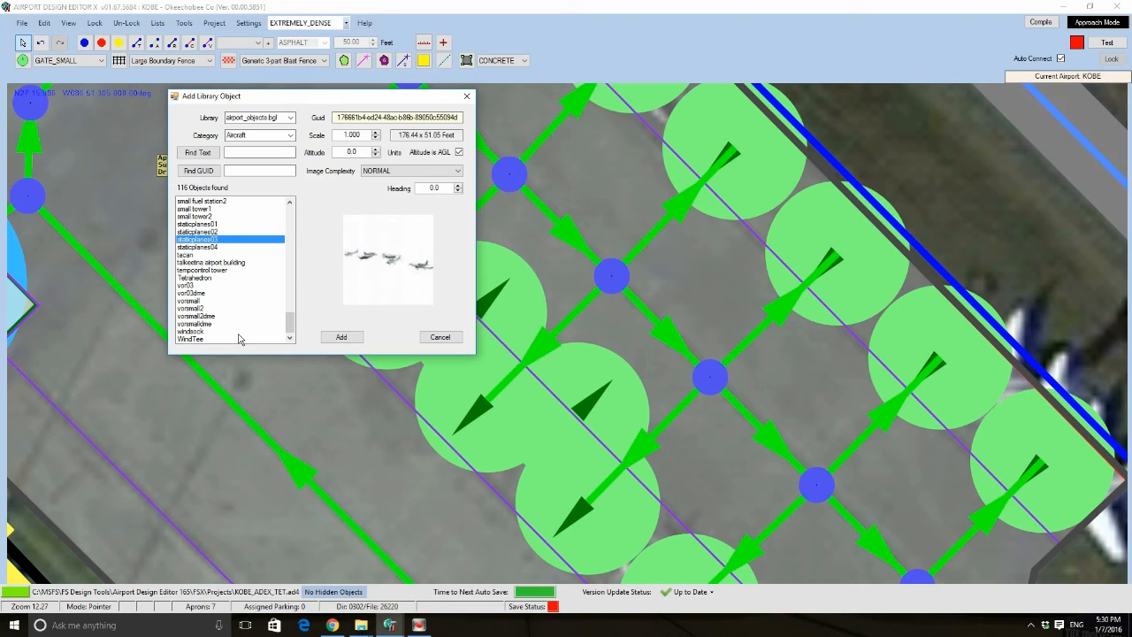
left_click(224, 248)
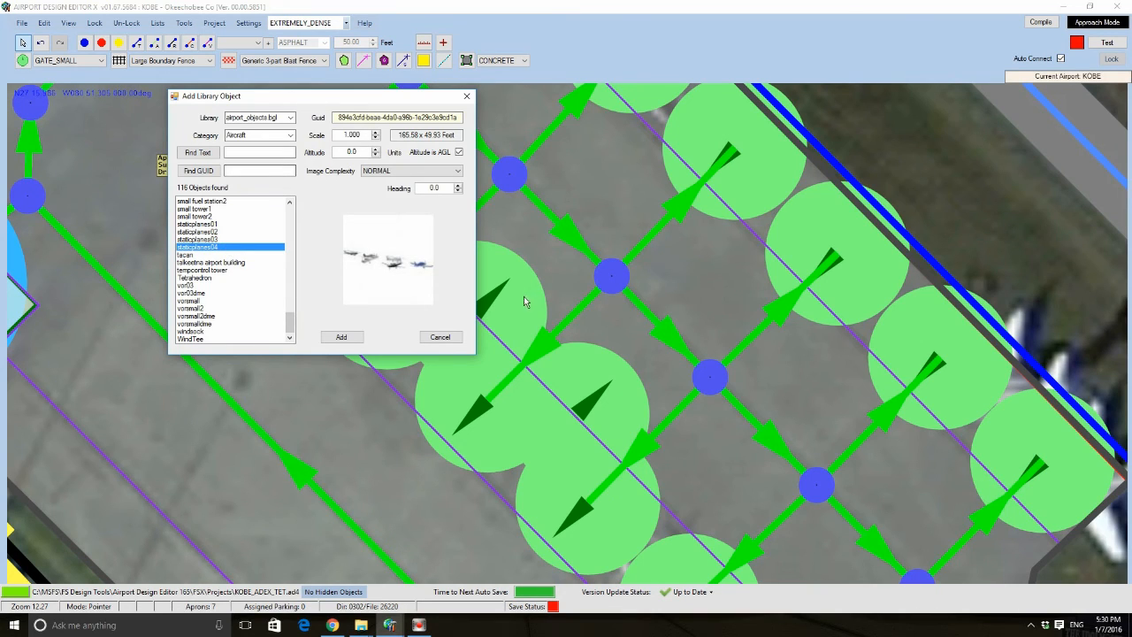
left_click(439, 338)
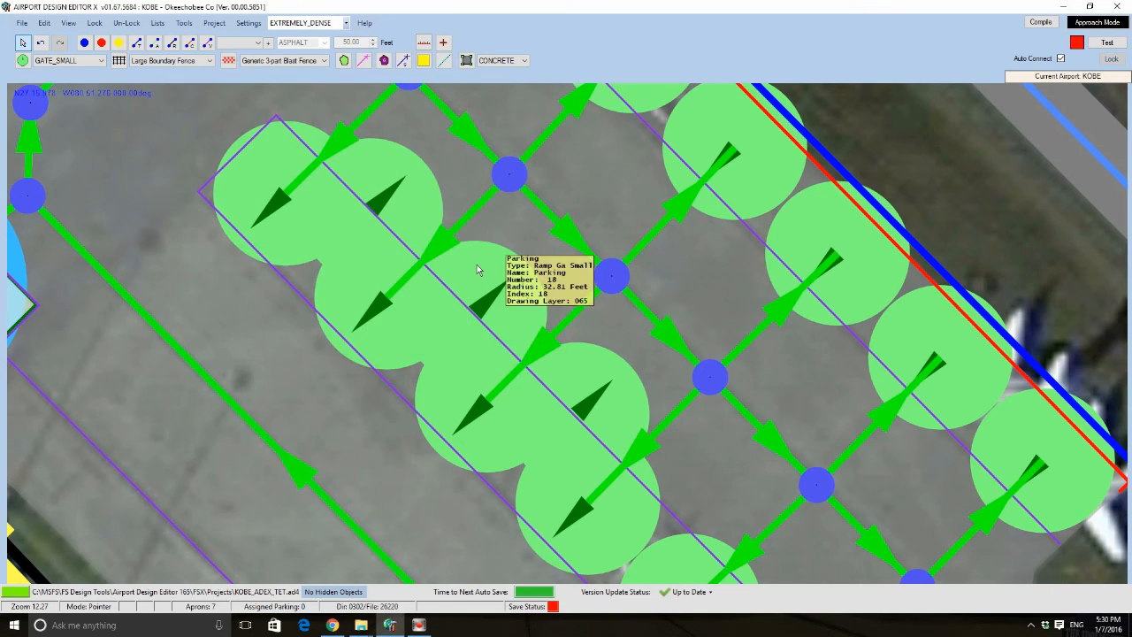
- Examine the overlapping parking spots 18 and 17 and how they sit within the rest of the apron
left_click(478, 269)
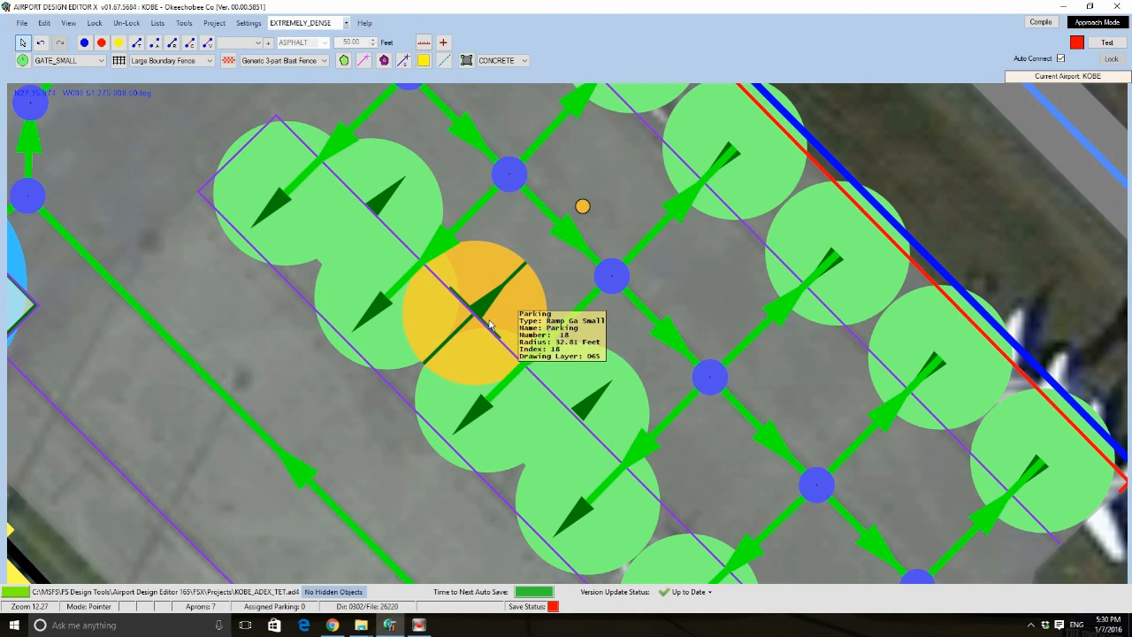
left_click(429, 189)
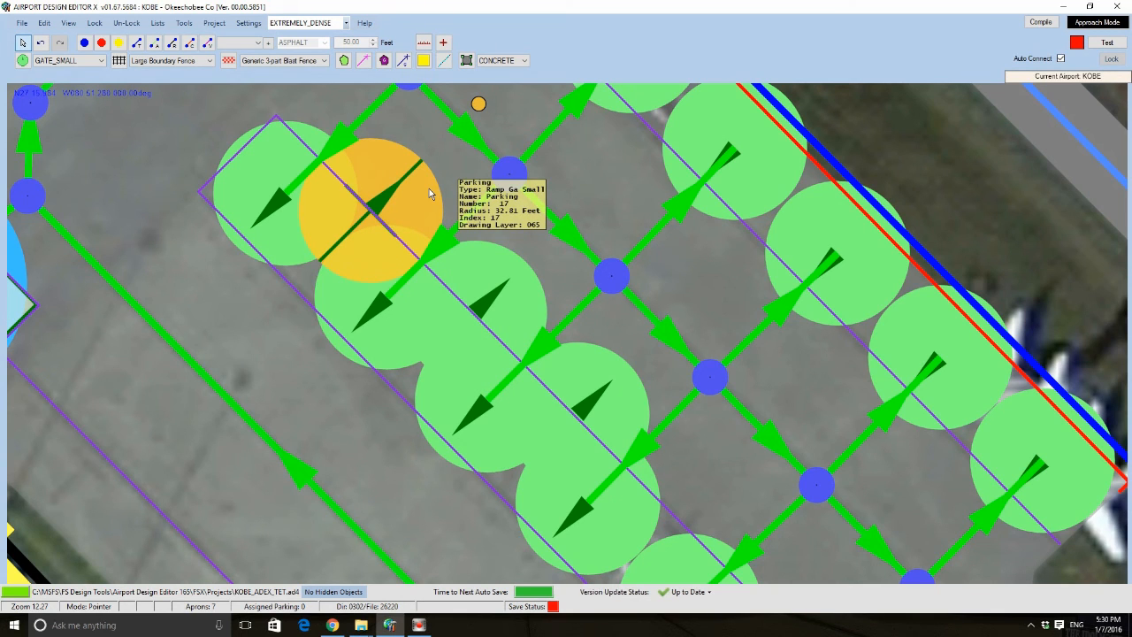
scroll(575, 287, "down", 2)
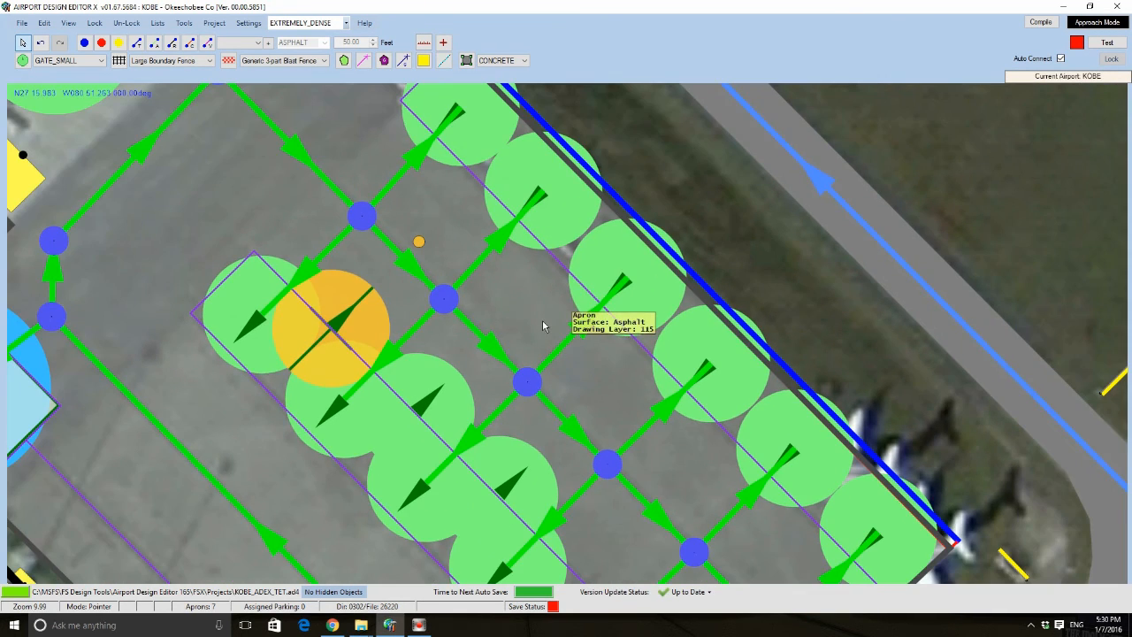
scroll(523, 250, "down", 3)
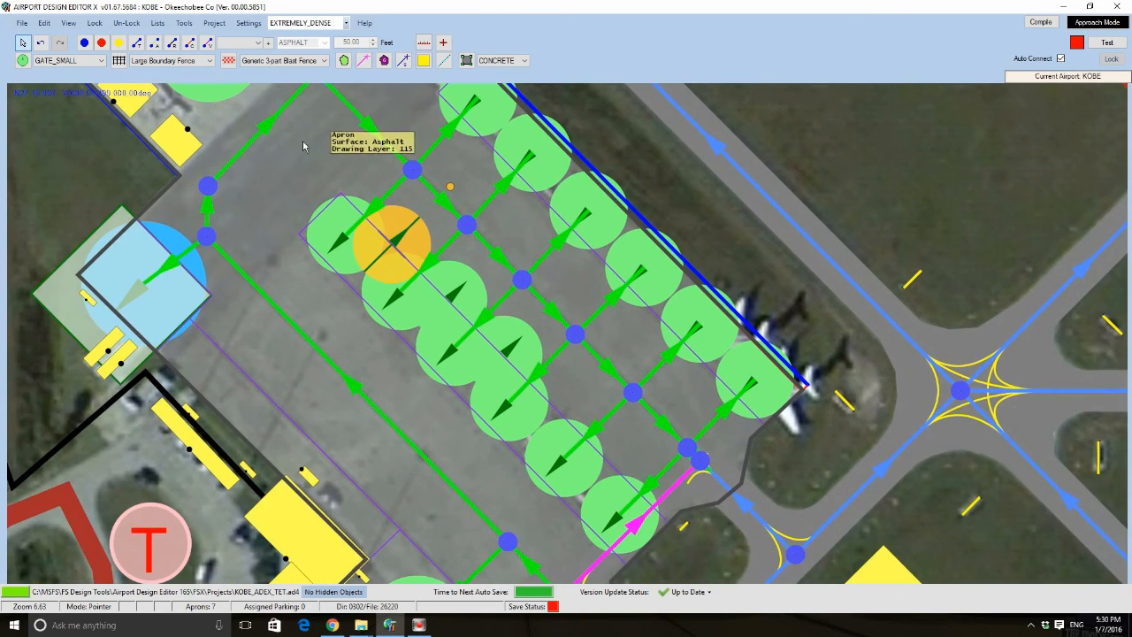
left_click_drag(303, 144, 304, 269)
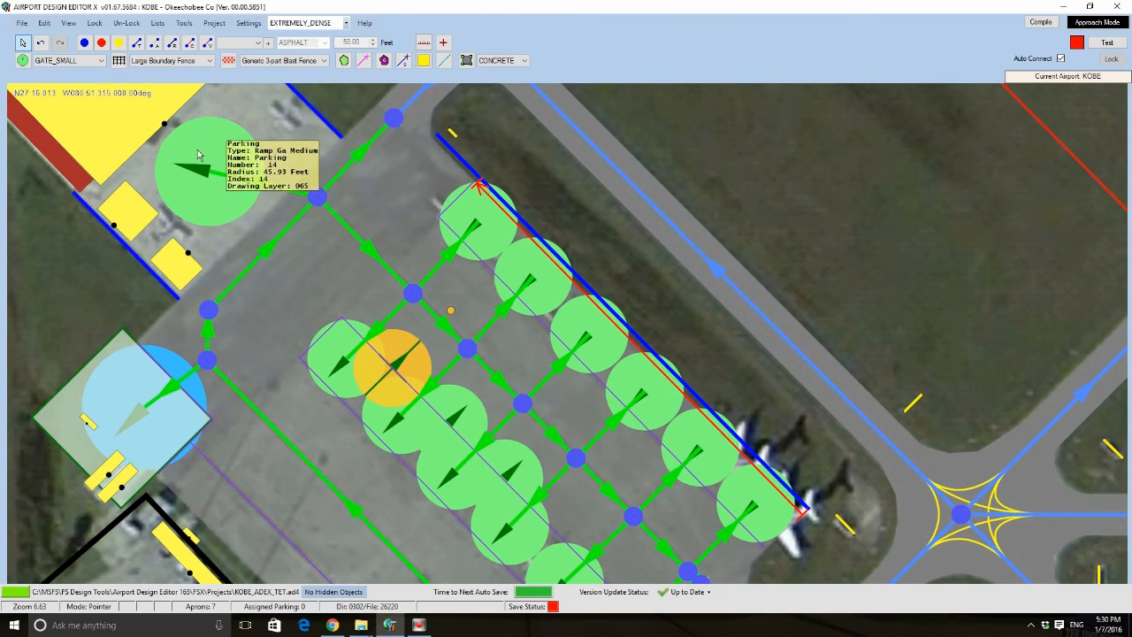
left_click_drag(523, 413, 489, 282)
scroll(491, 360, "up", 3)
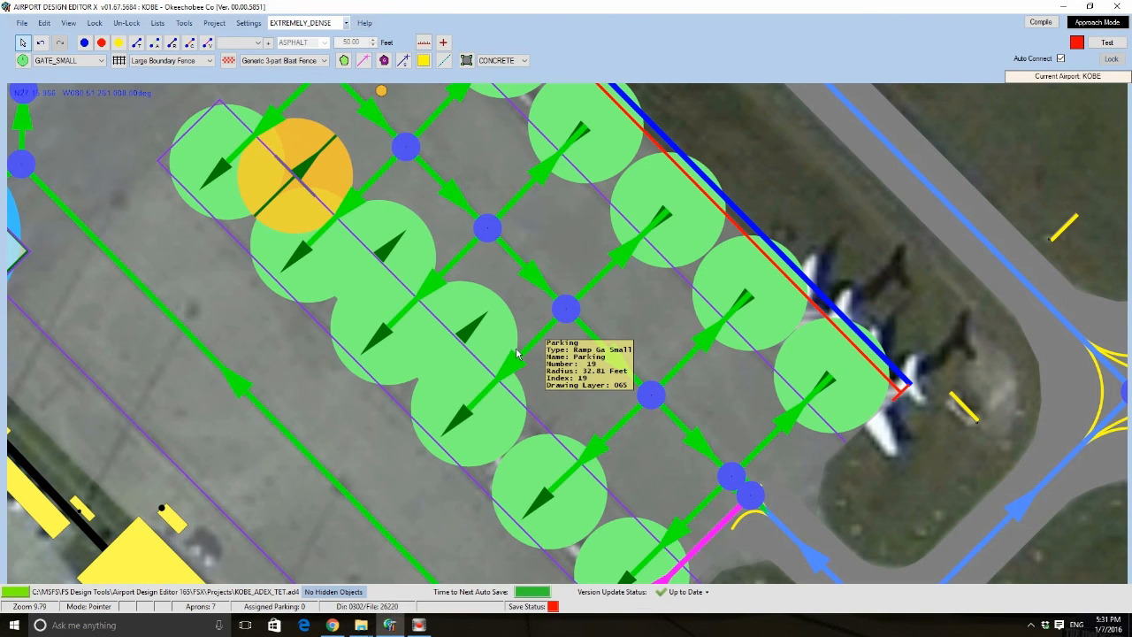
- Delete the unlinked parking spots 19, 18 and 17 that overlap the linked parking row
left_click(482, 319)
key("Delete")
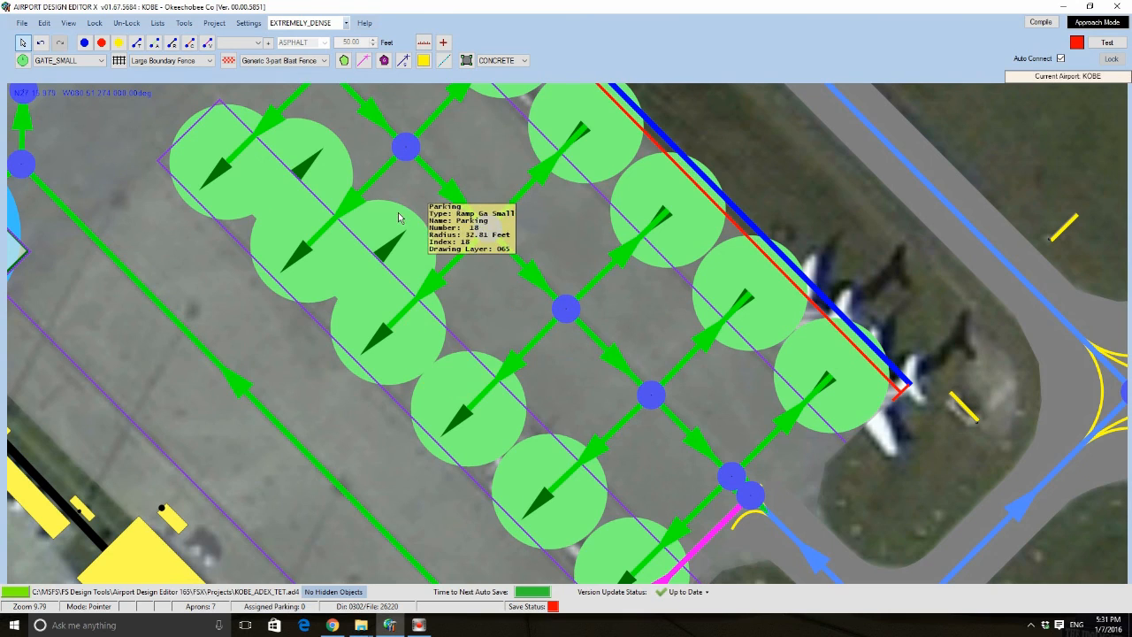
left_click(382, 250)
key("Delete")
left_click(296, 161)
key("Delete")
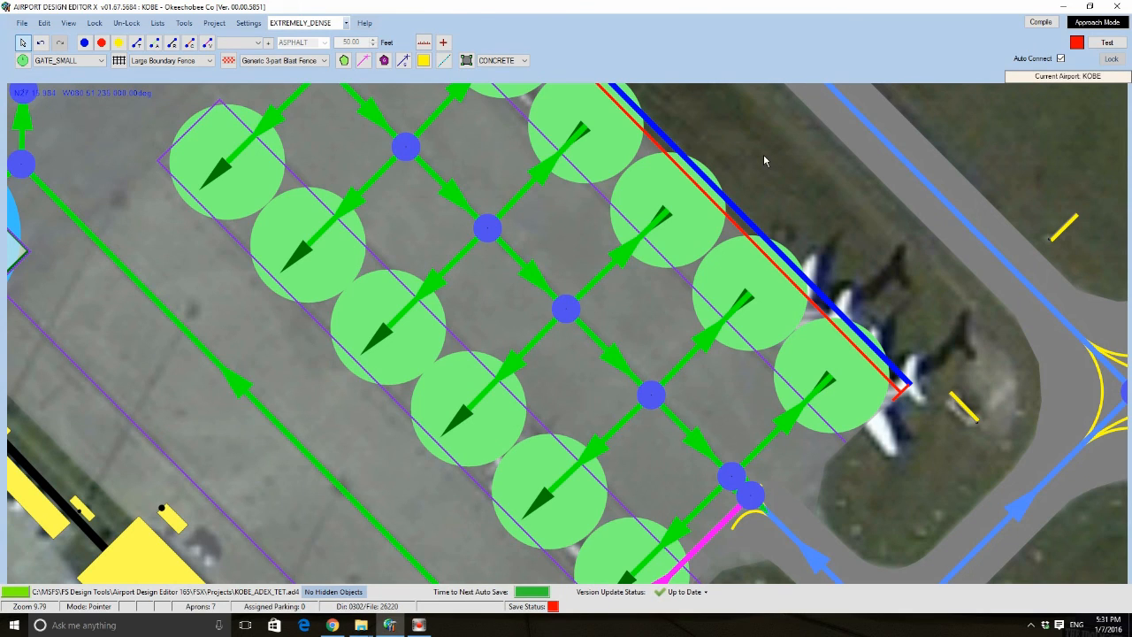
- Inspect the texture and line style settings of the ground line outlining the southwestern small-gate parking row, cancel the editor and deselect the line
scroll(777, 212, "down", 4)
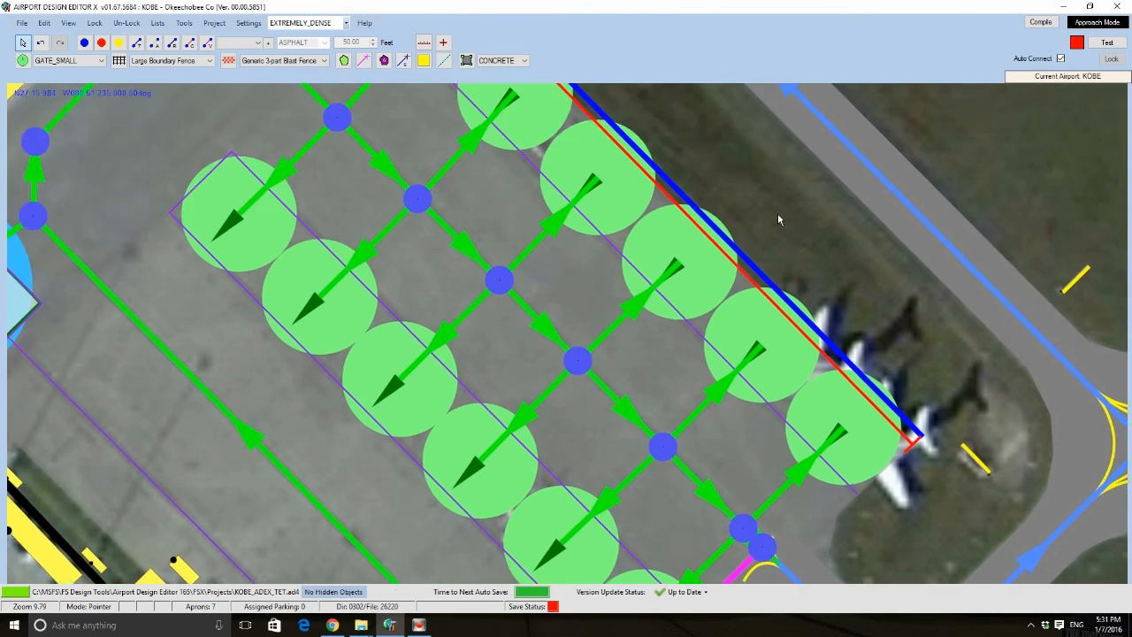
scroll(646, 318, "up", 3)
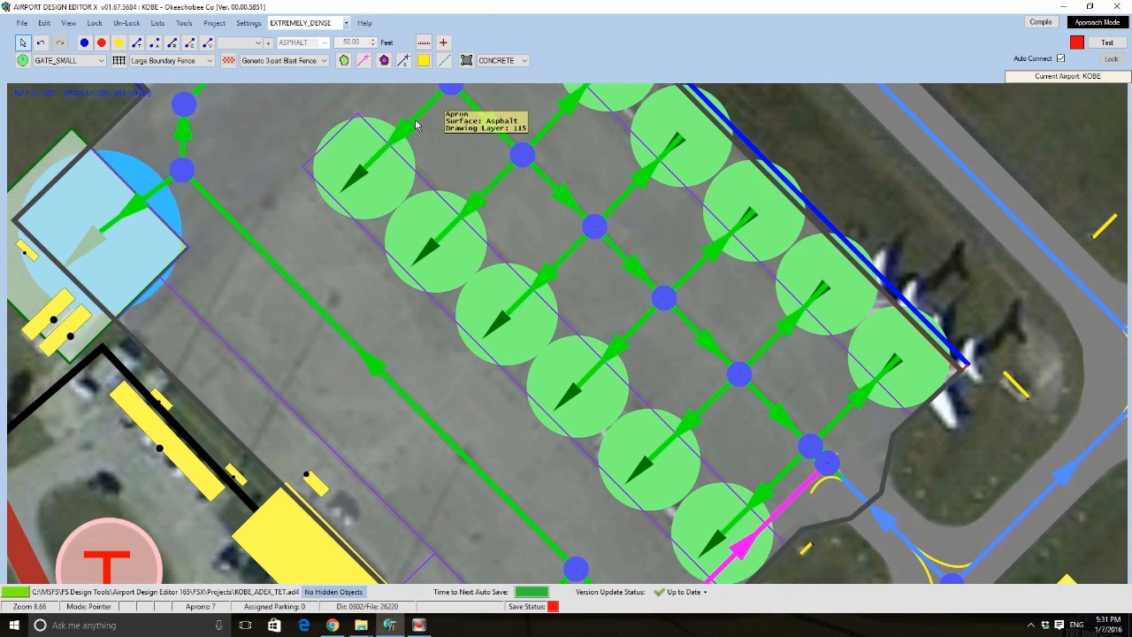
double_click(414, 176)
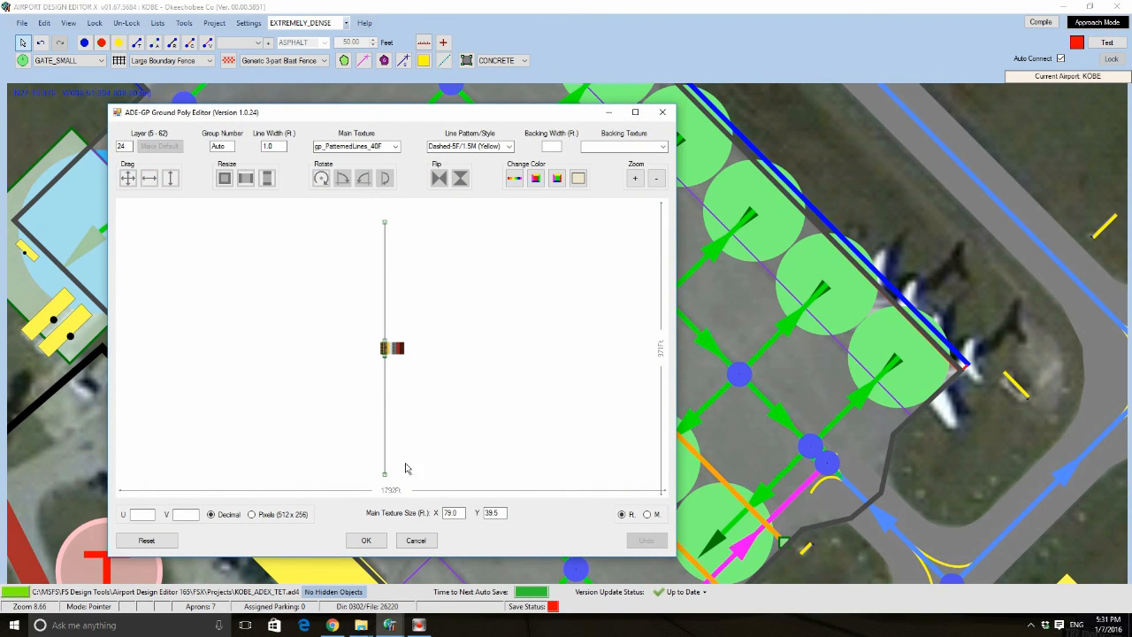
left_click(415, 540)
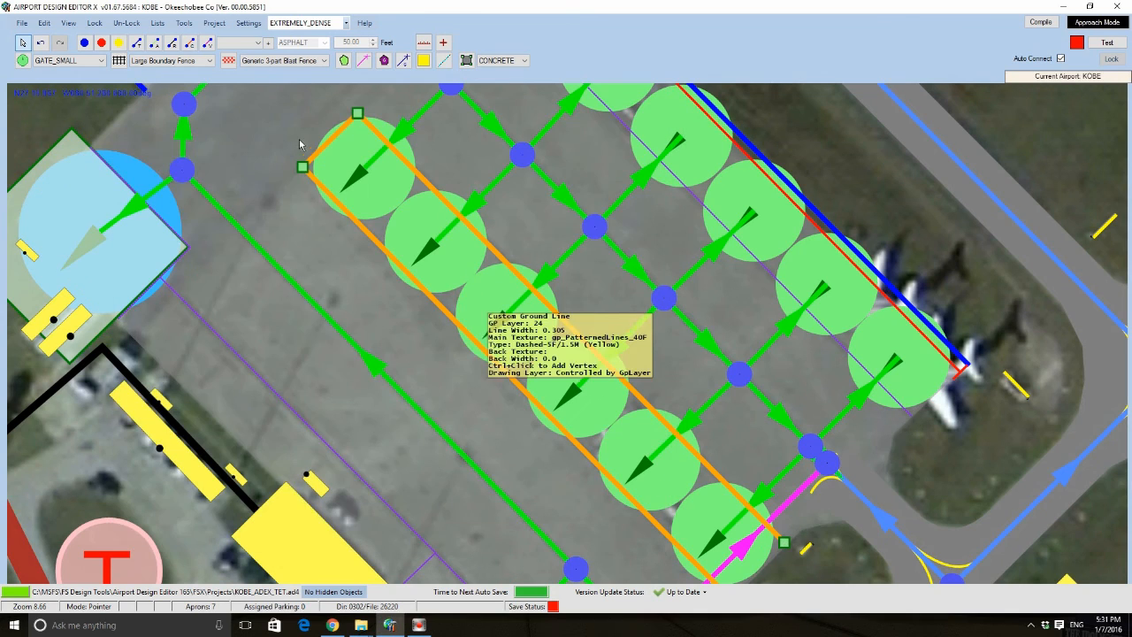
left_click(925, 264)
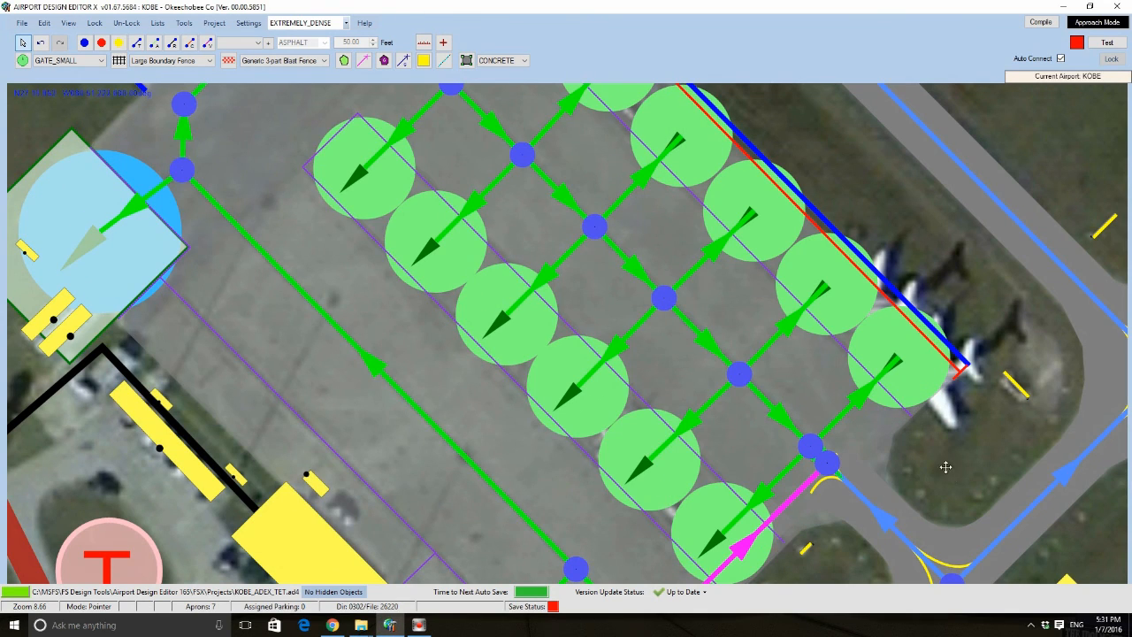
- Examine the KOBE layout from the apron and hangars outward to the taxiways and both crossing runways
left_click_drag(946, 467, 706, 190)
scroll(706, 189, "down", 5)
scroll(707, 189, "down", 3)
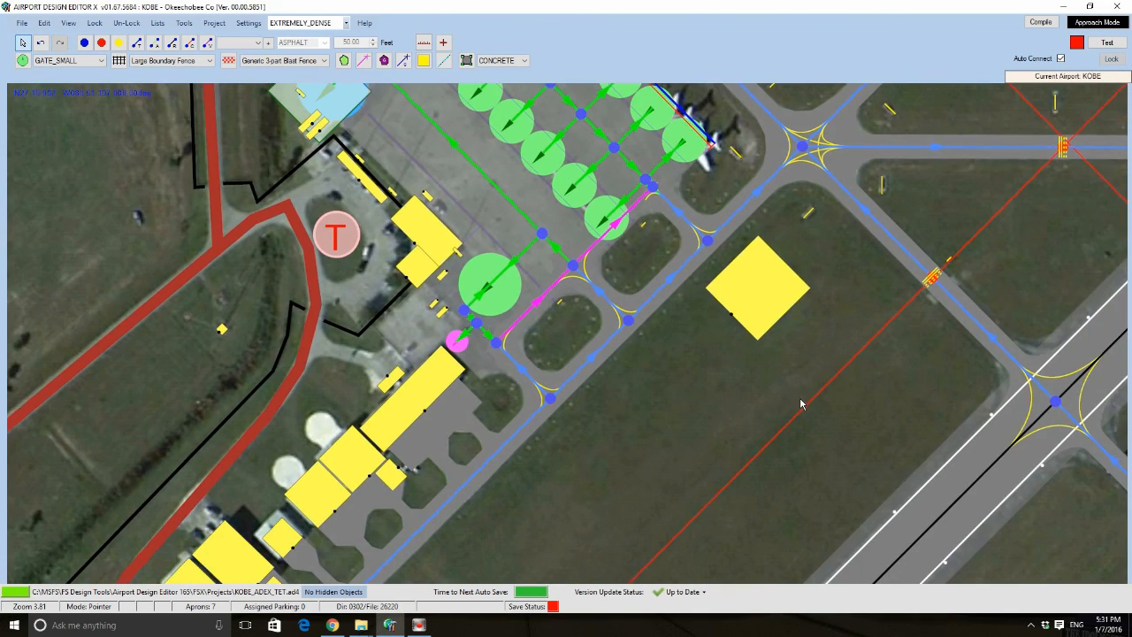
left_click_drag(800, 400, 595, 262)
scroll(595, 263, "down", 2)
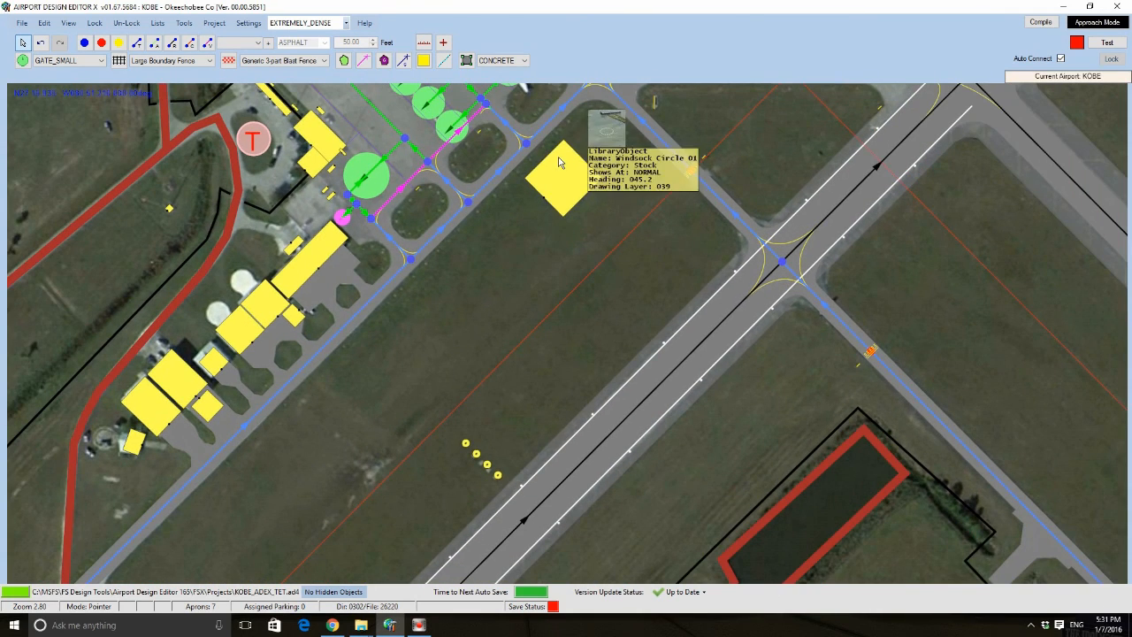
left_click_drag(515, 348, 531, 392)
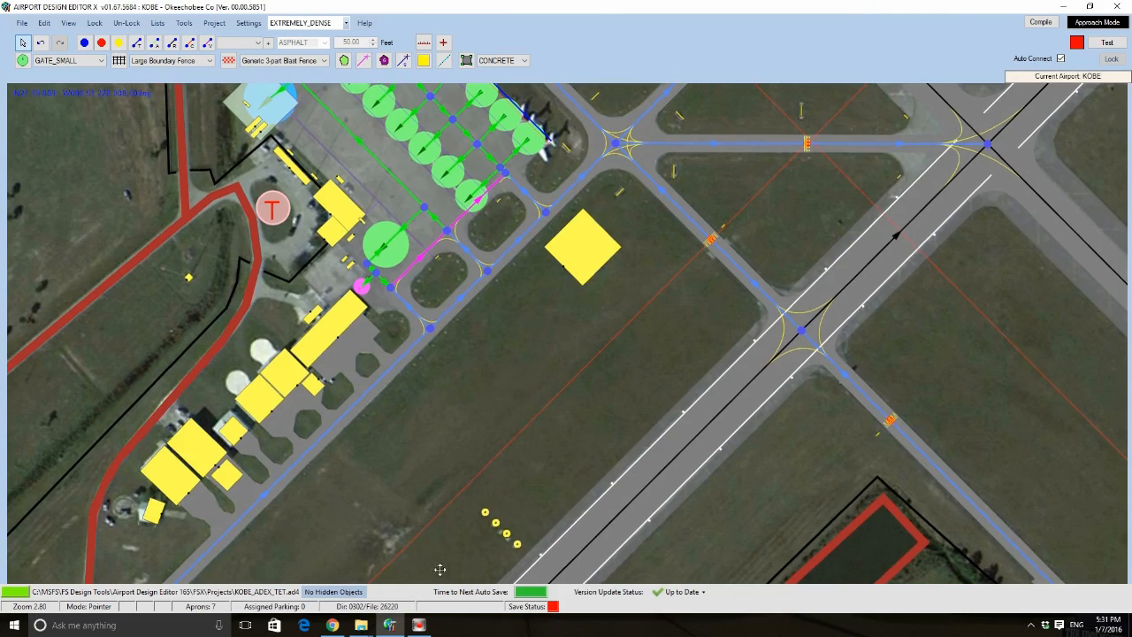
scroll(466, 526, "down", 2)
left_click_drag(465, 223, 566, 383)
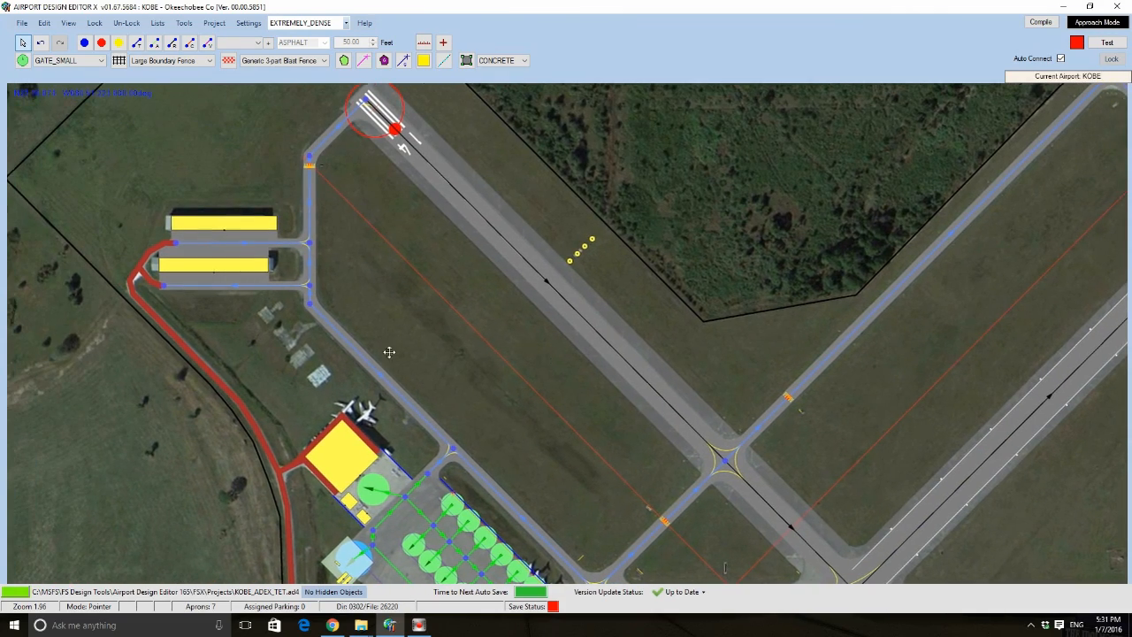
scroll(408, 322, "down", 2)
scroll(410, 323, "down", 1)
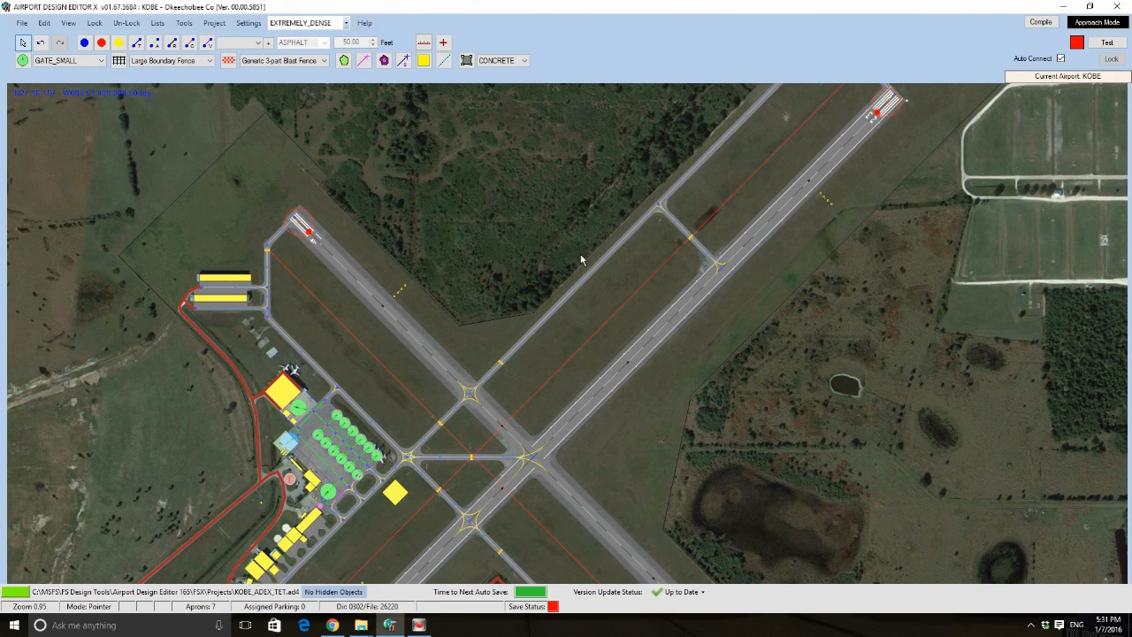
- Examine the southern taxiways and how they connect to the apron's parking links beside the grass islands
left_click_drag(445, 417, 490, 213)
scroll(365, 395, "up", 4)
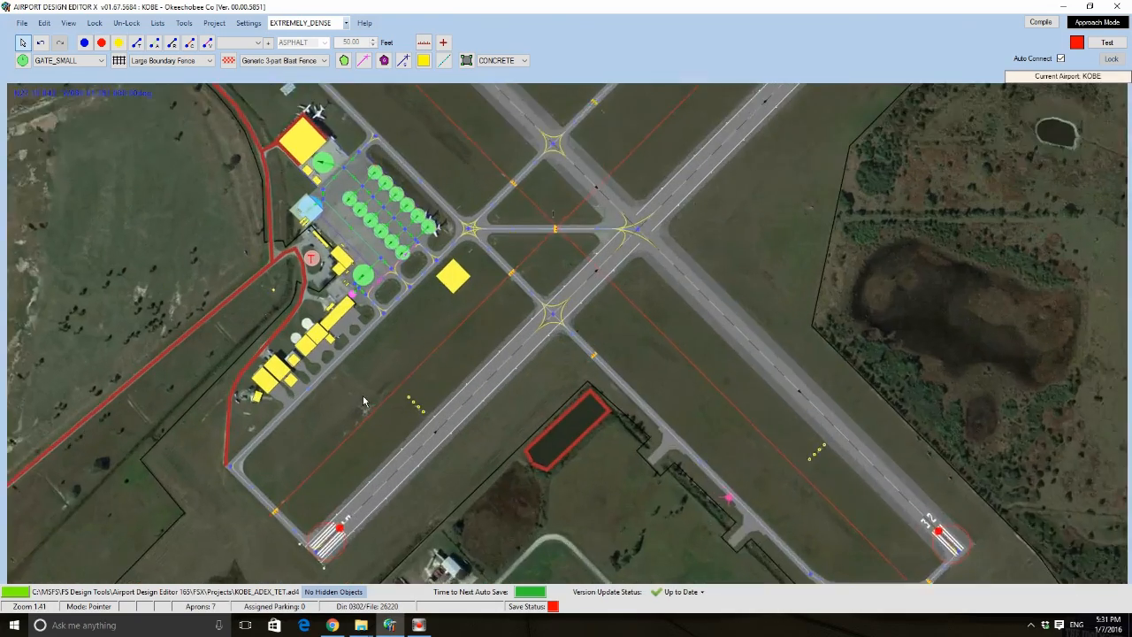
scroll(362, 400, "up", 4)
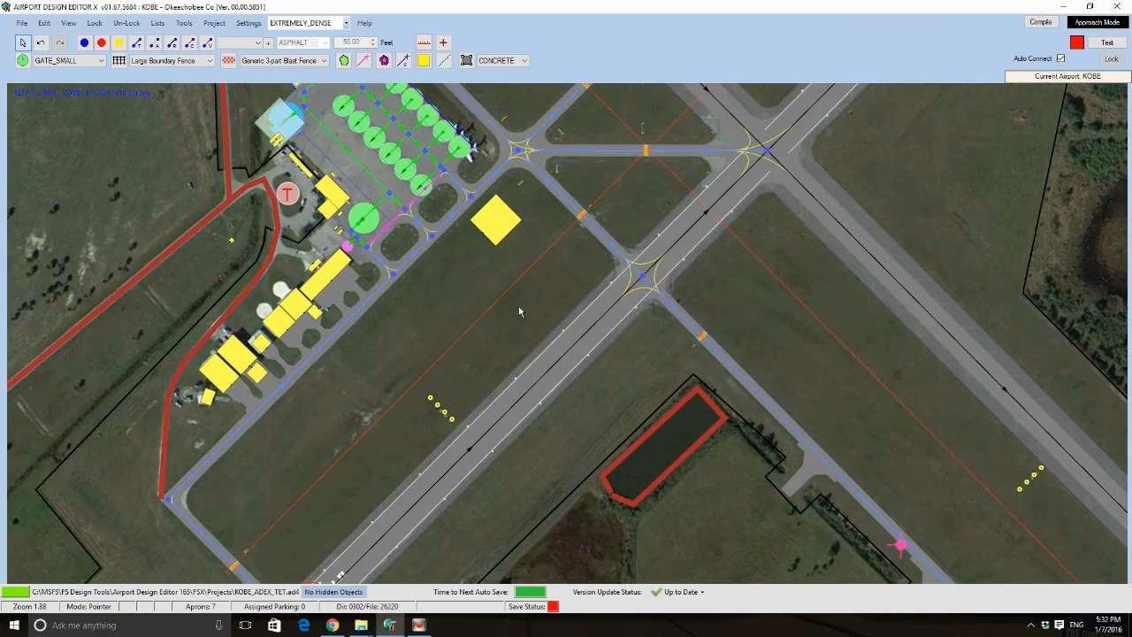
scroll(540, 300, "up", 4)
left_click_drag(407, 223, 521, 377)
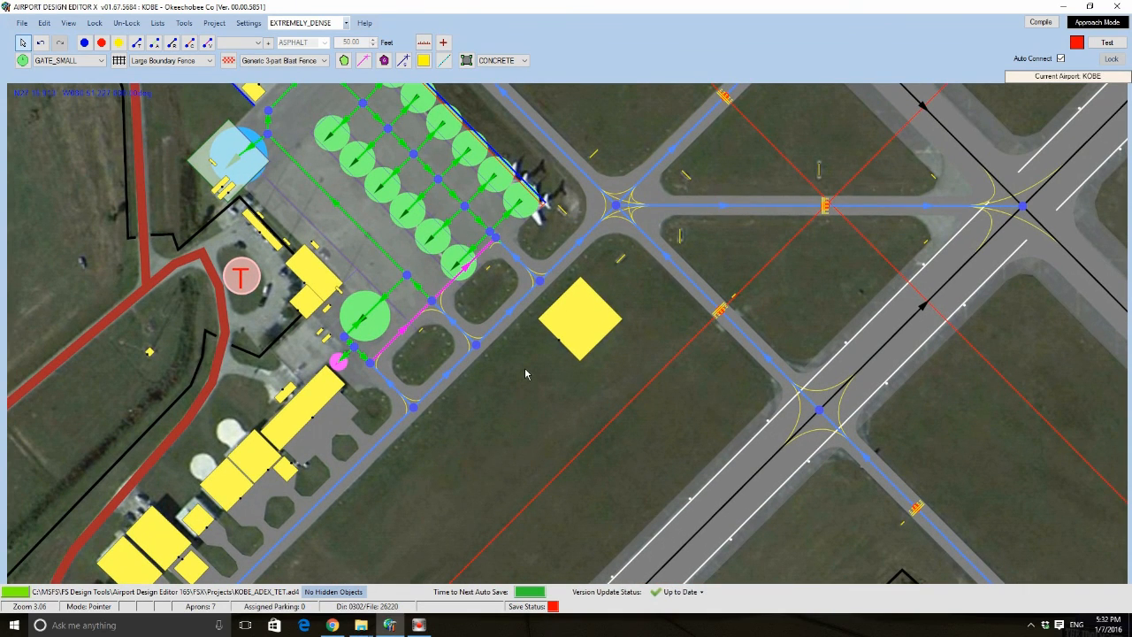
scroll(524, 371, "up", 6)
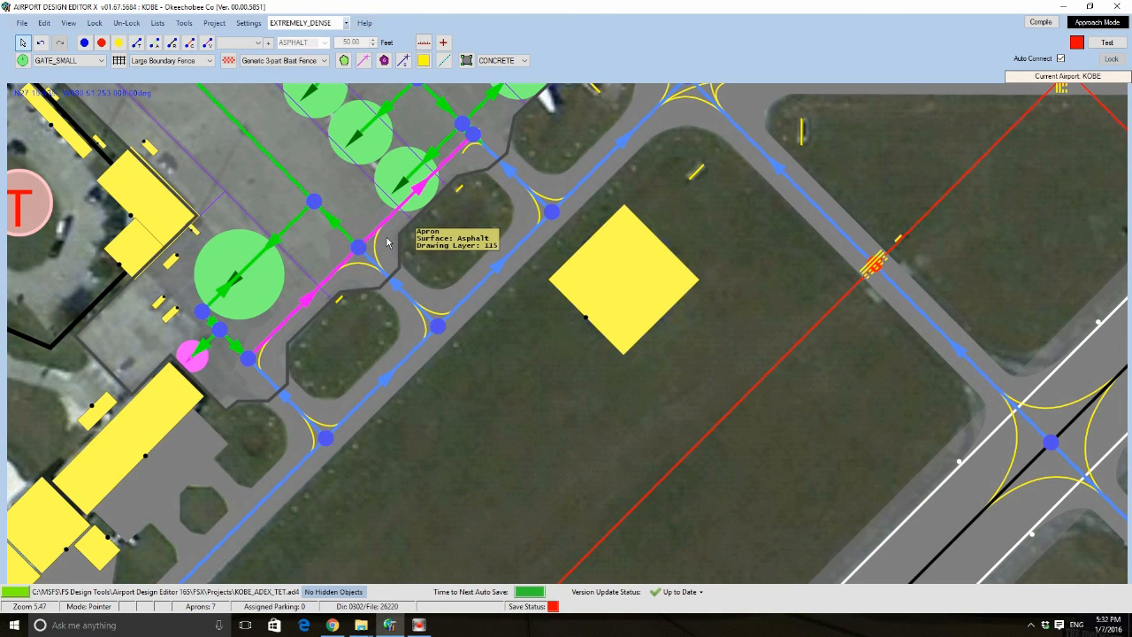
scroll(619, 296, "down", 3)
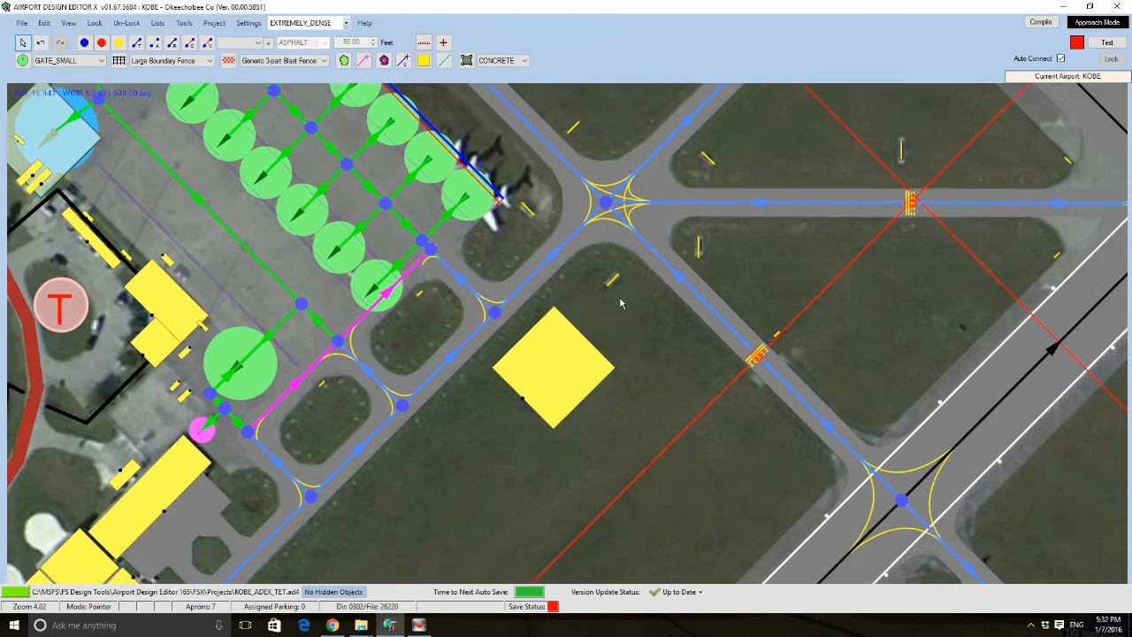